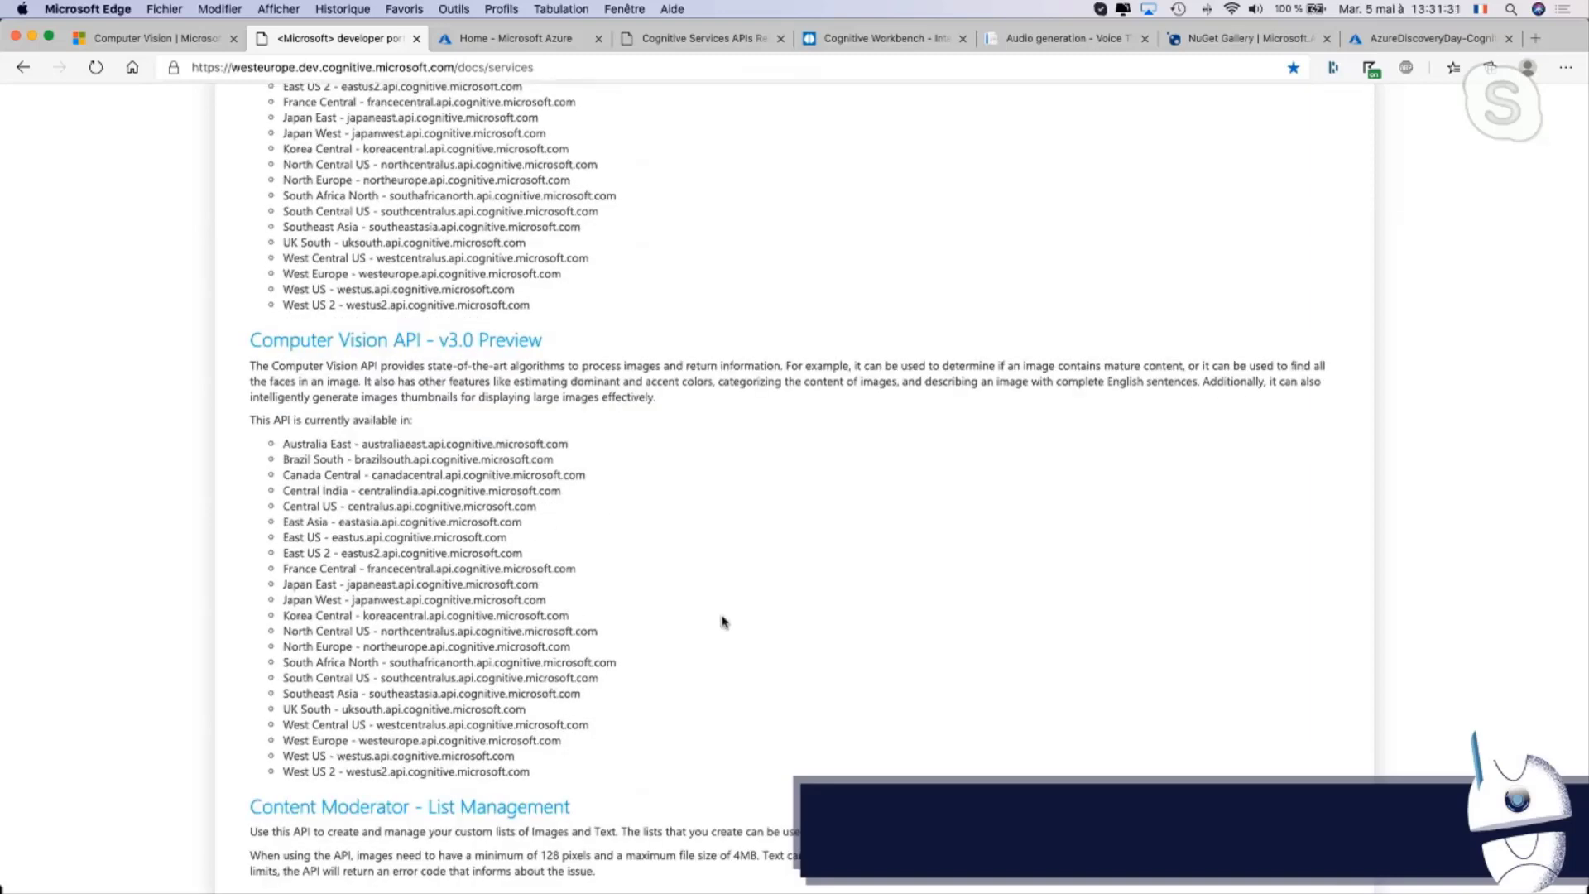
Open the Computer Vision API - v2.1 reference from the list of Cognitive Services APIs
scroll(695, 579, "down", 2)
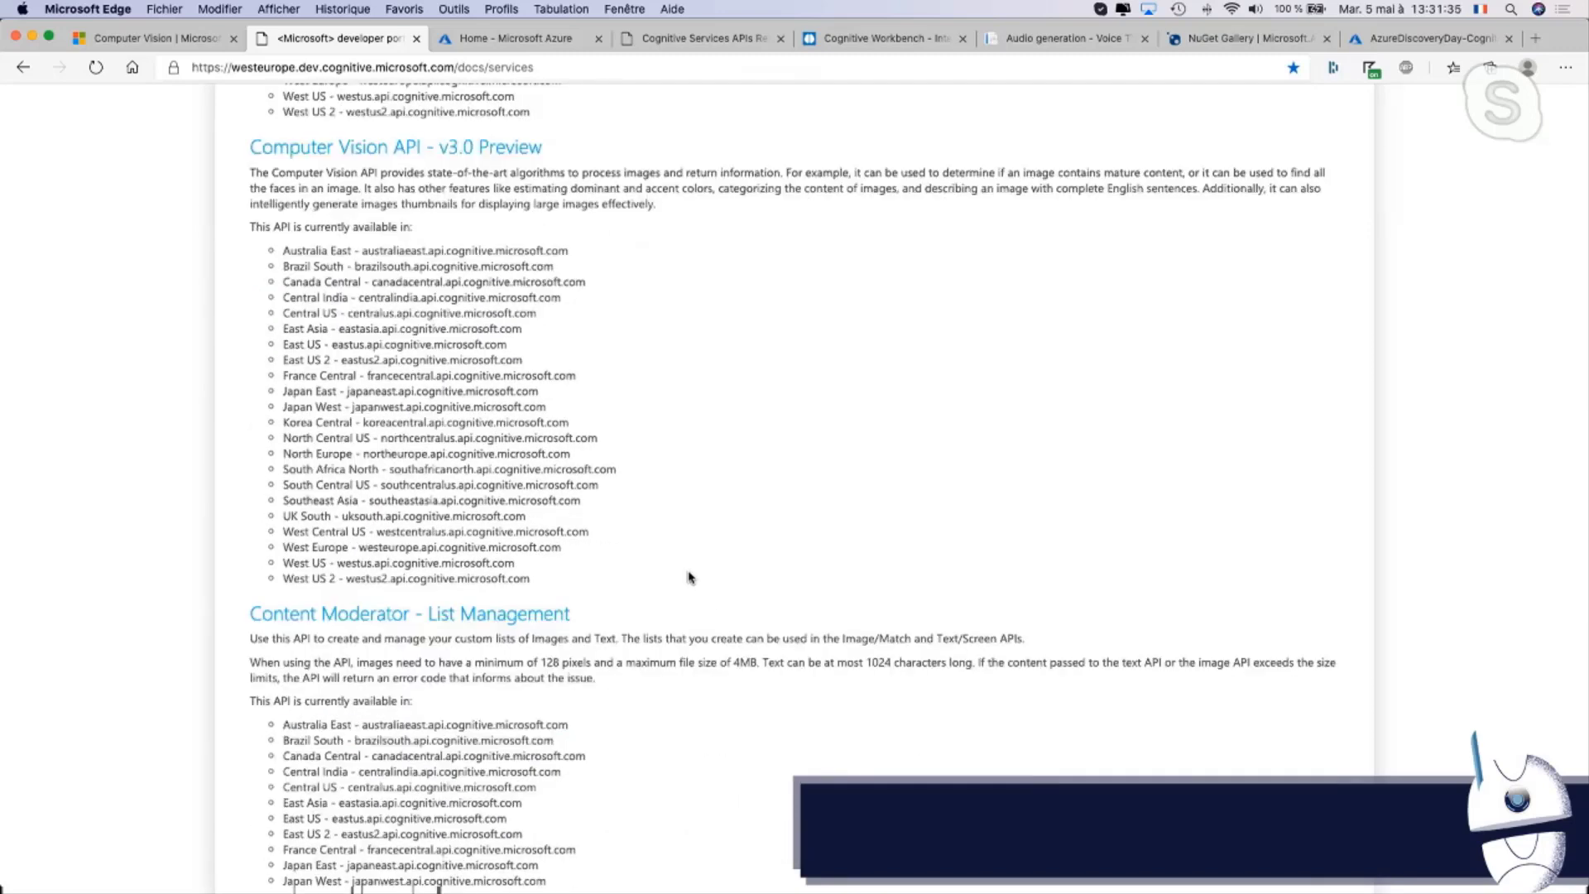
scroll(688, 577, "up", 8)
scroll(688, 577, "up", 4)
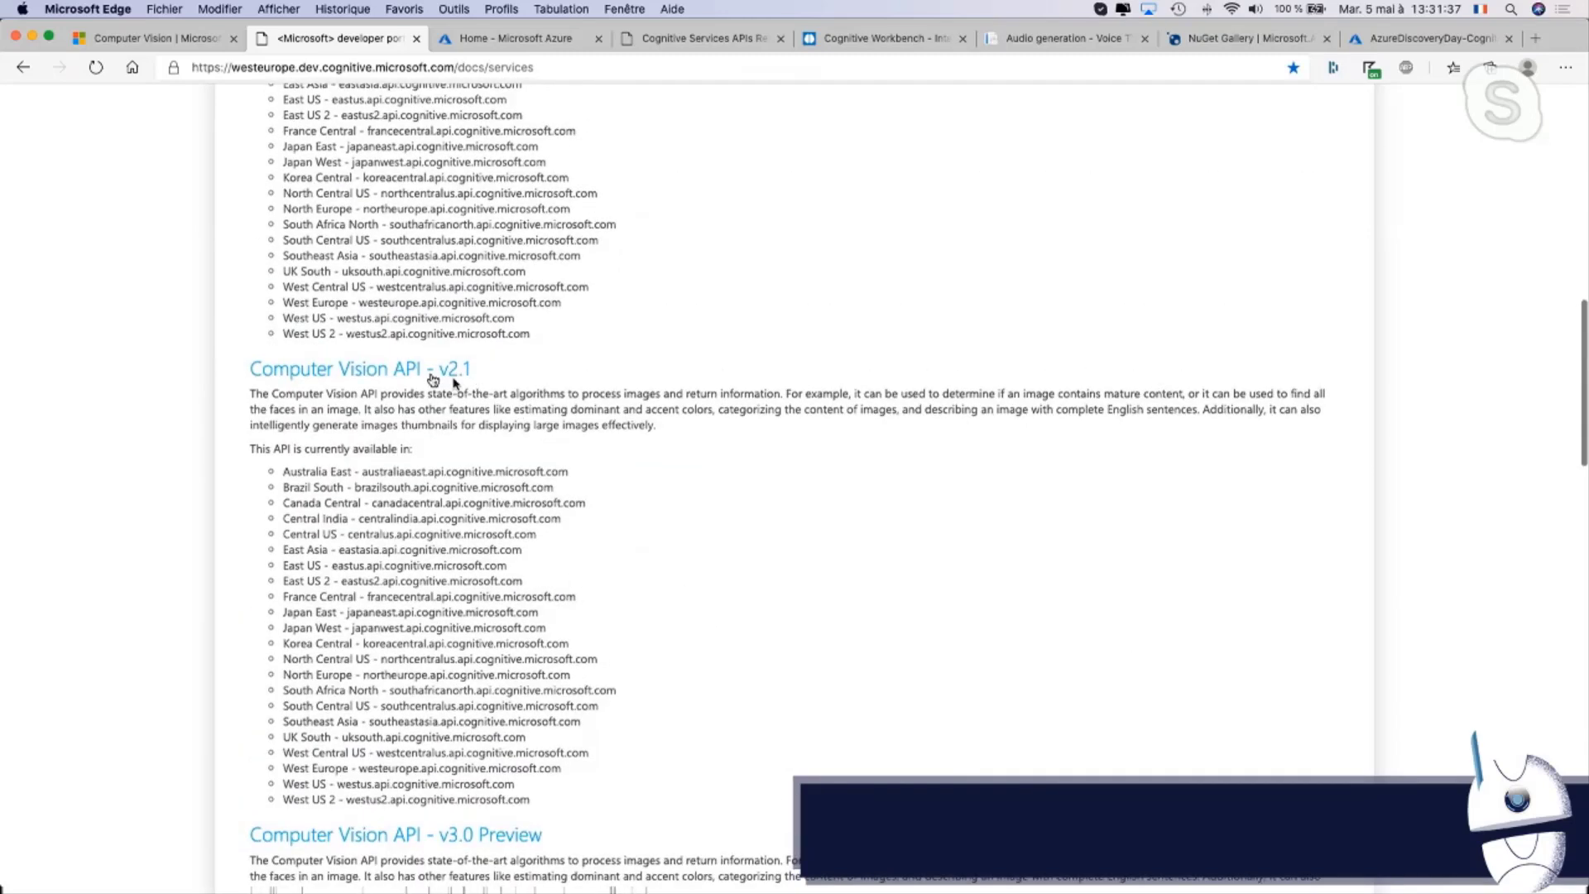
left_click(357, 366)
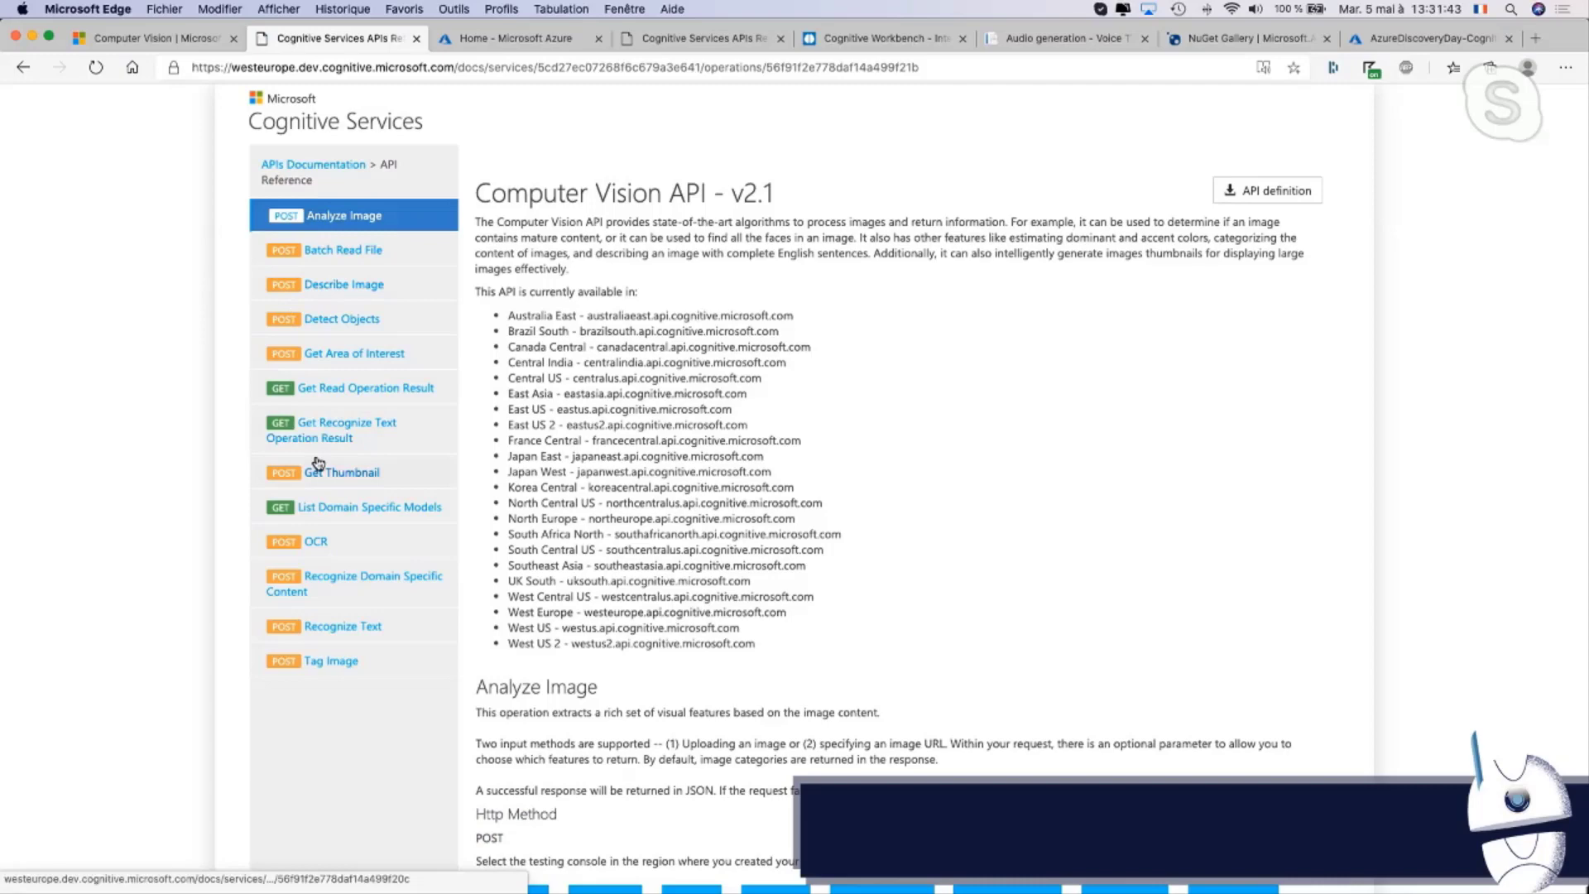
Enlarge the API reference page and highlight the full list of regions where the API is available
key("super+equal")
key("super+equal")
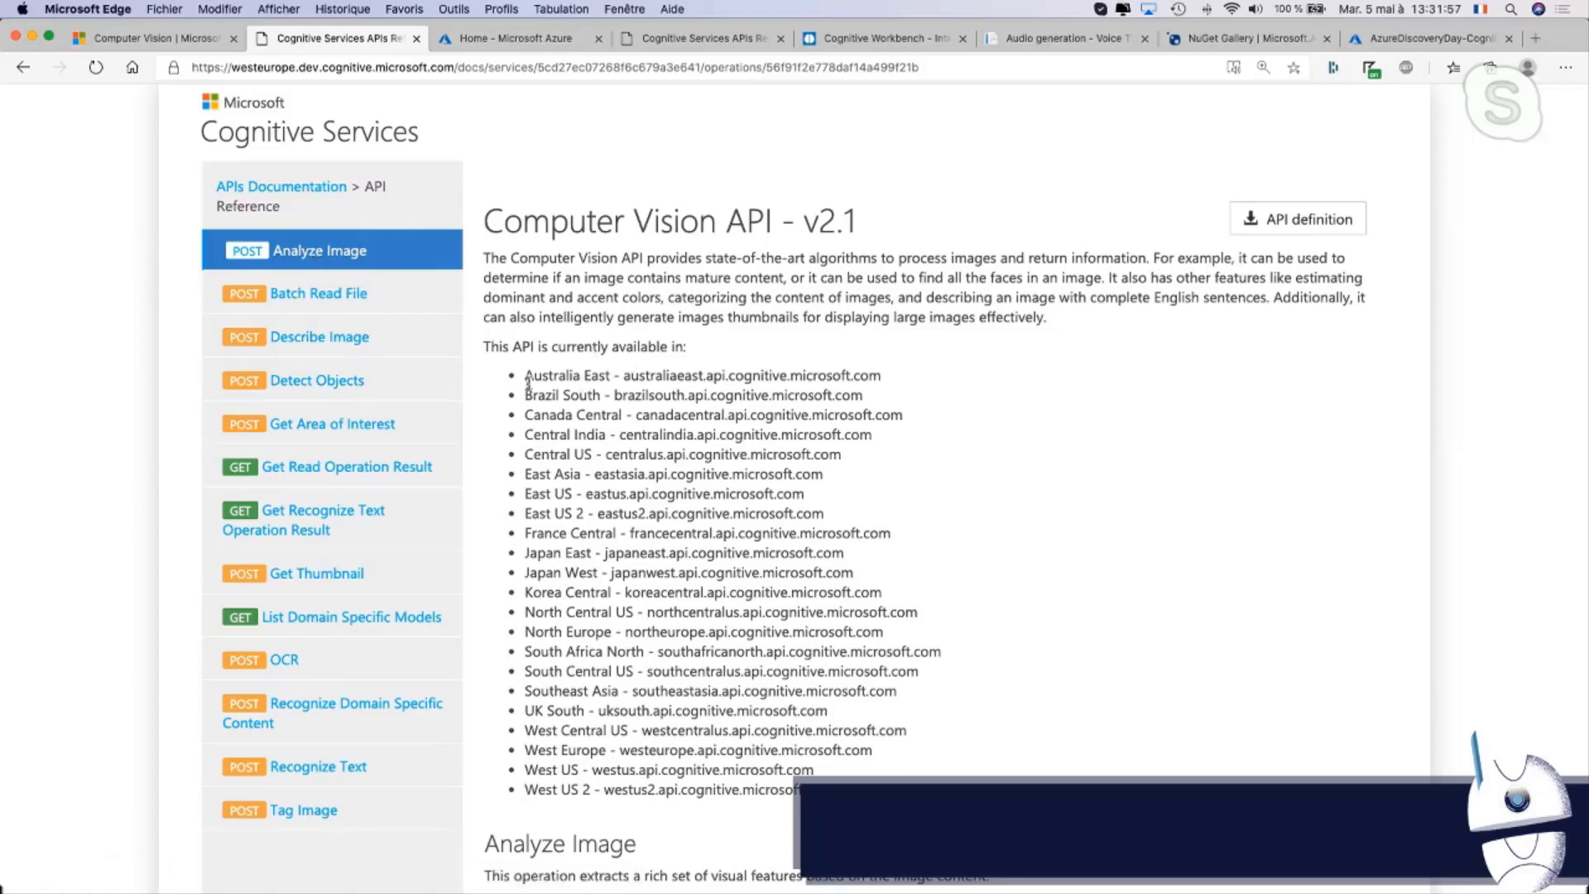
left_click_drag(527, 377, 865, 782)
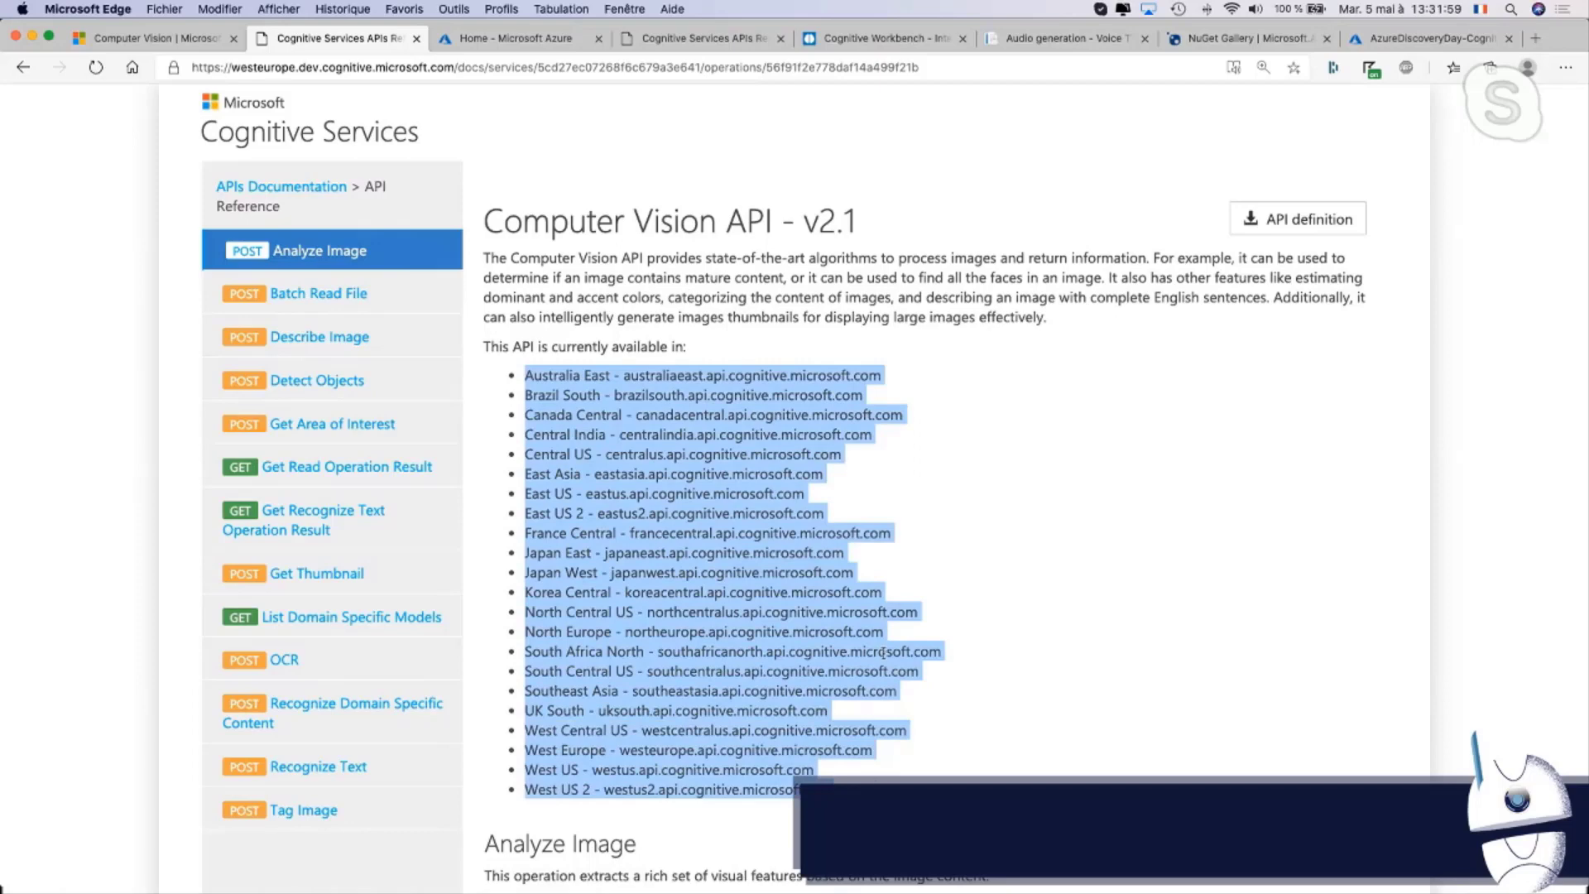
In the Azure portal, search the Marketplace for "computer" and start creating a Microsoft Computer Vision resource
left_click(509, 38)
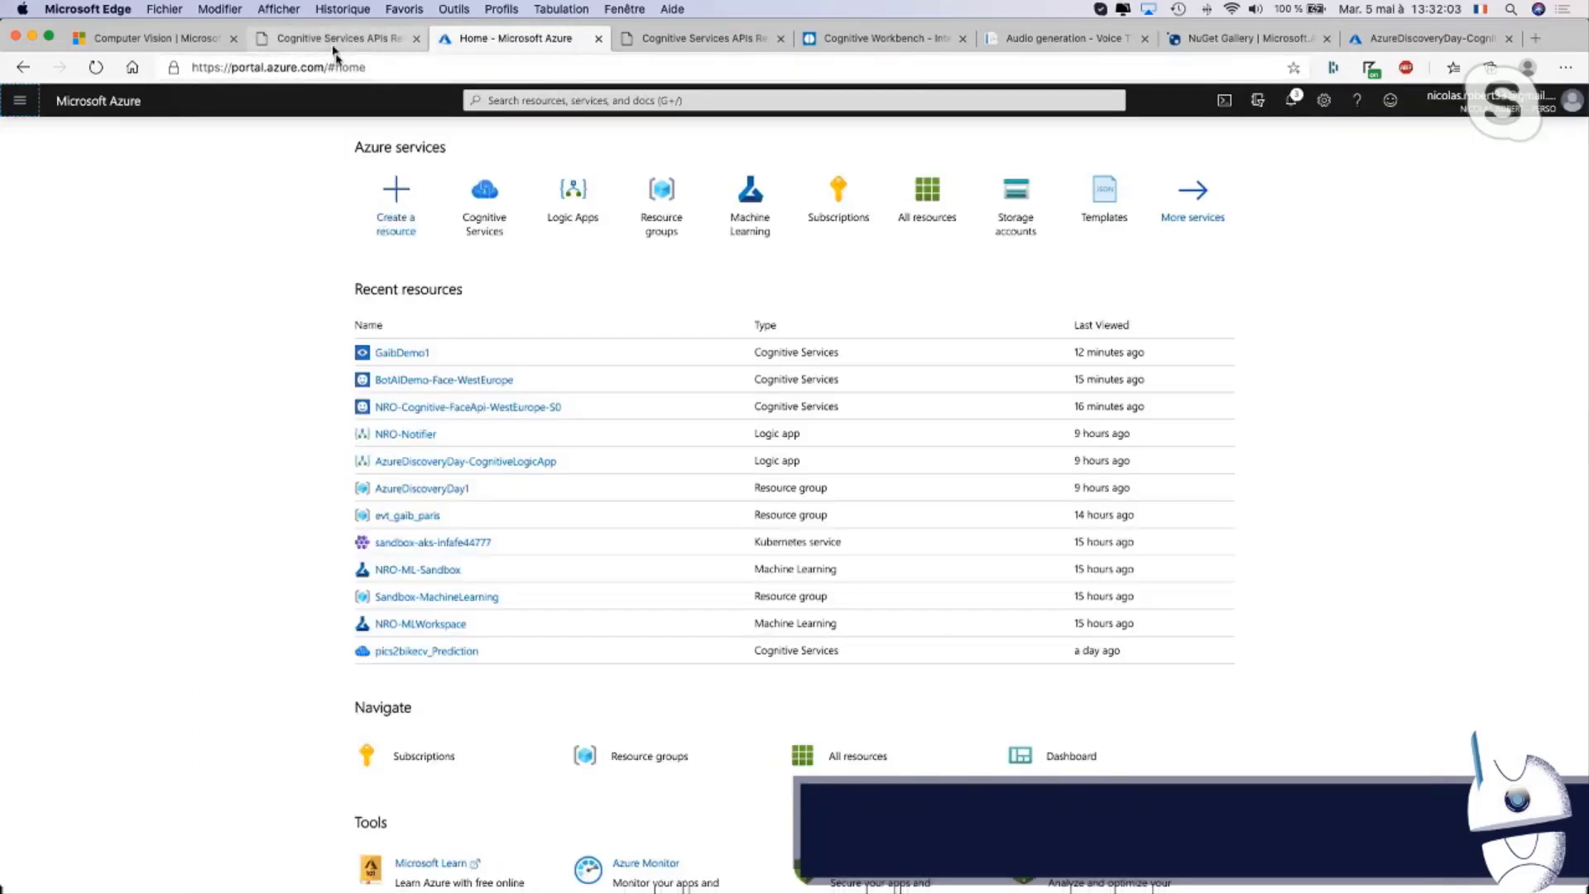
left_click(392, 201)
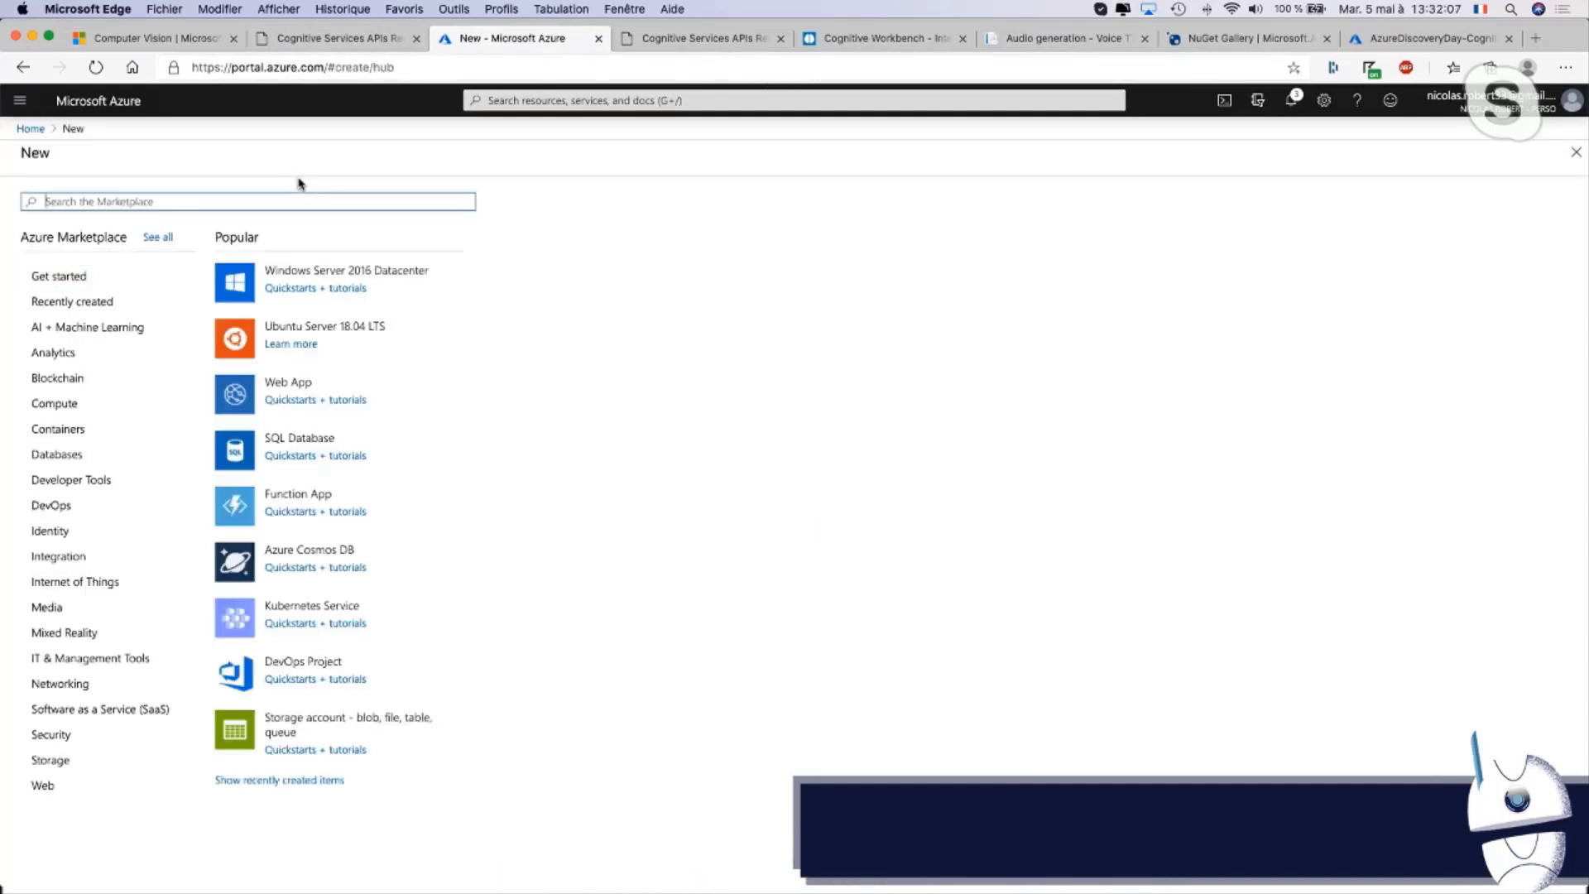
type("computer")
key("Return")
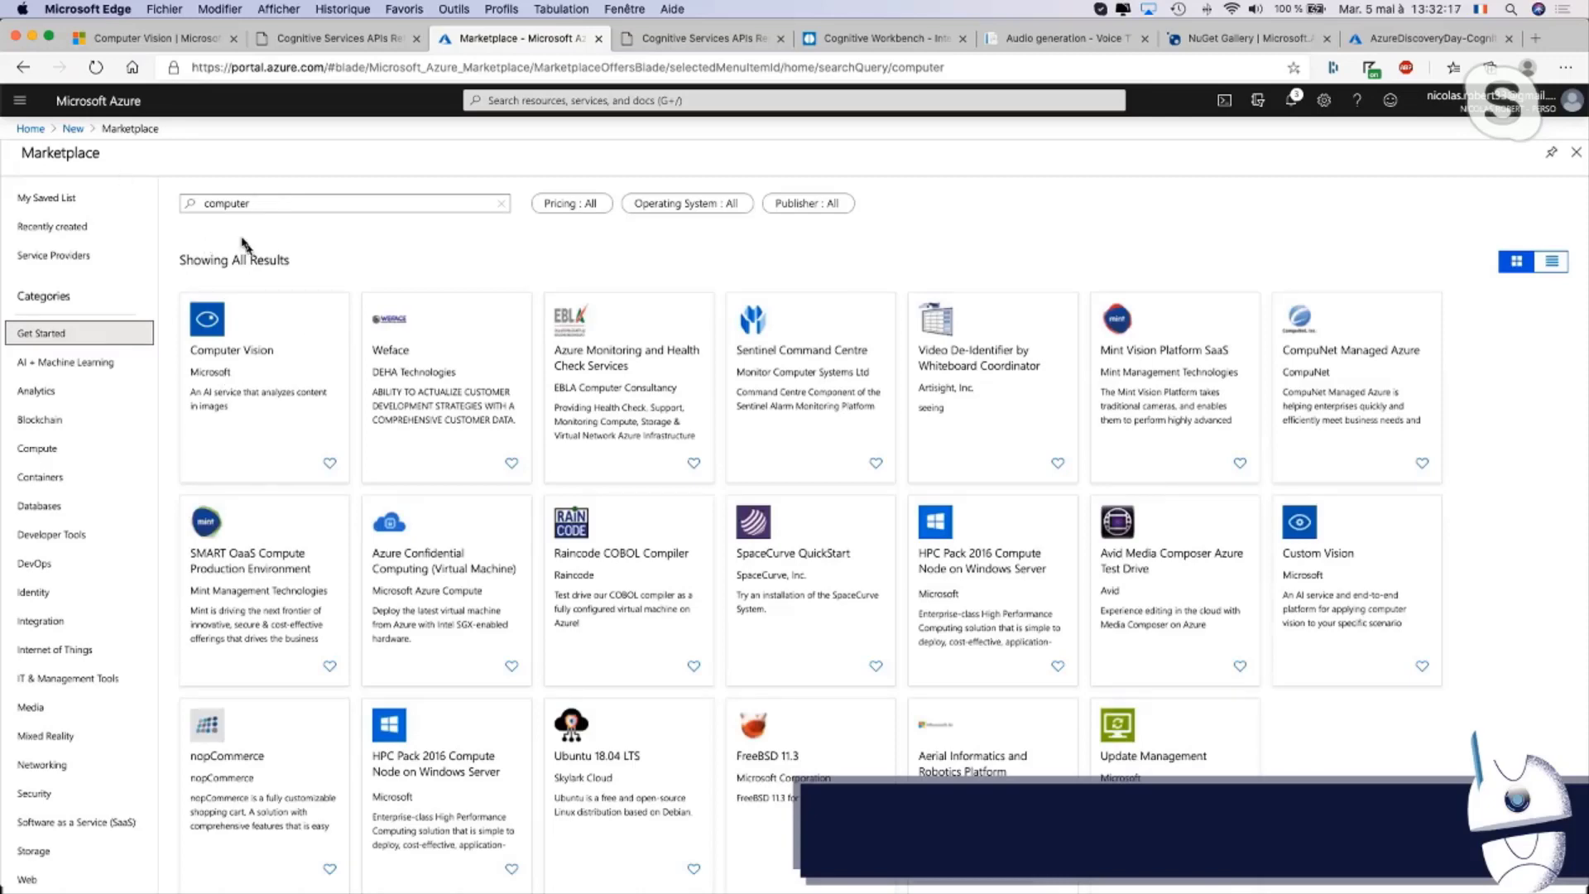
left_click(305, 375)
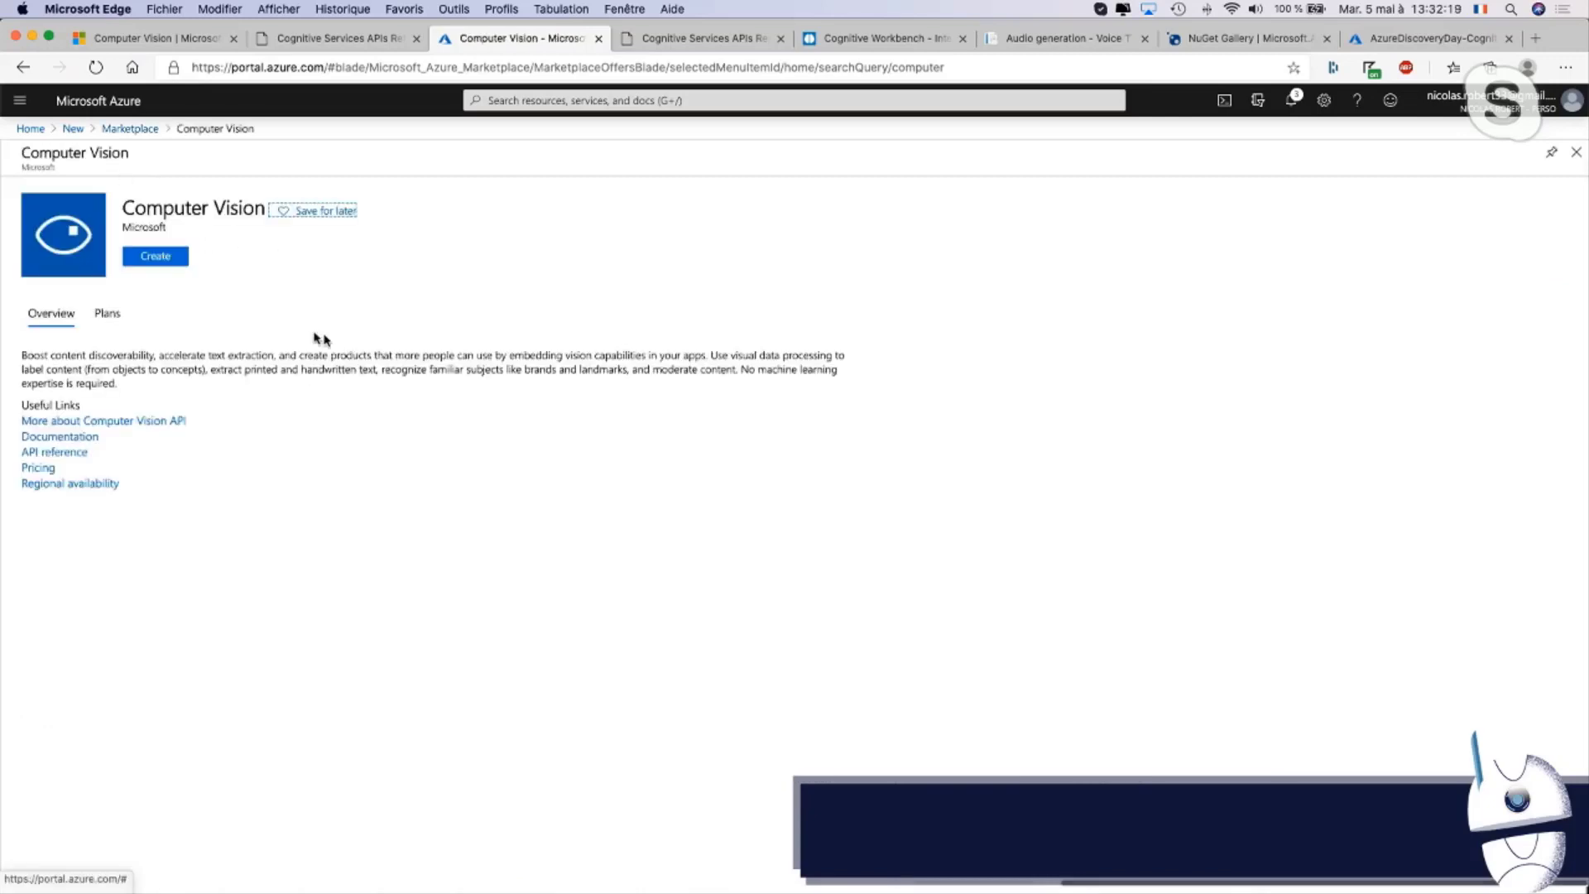
left_click(157, 258)
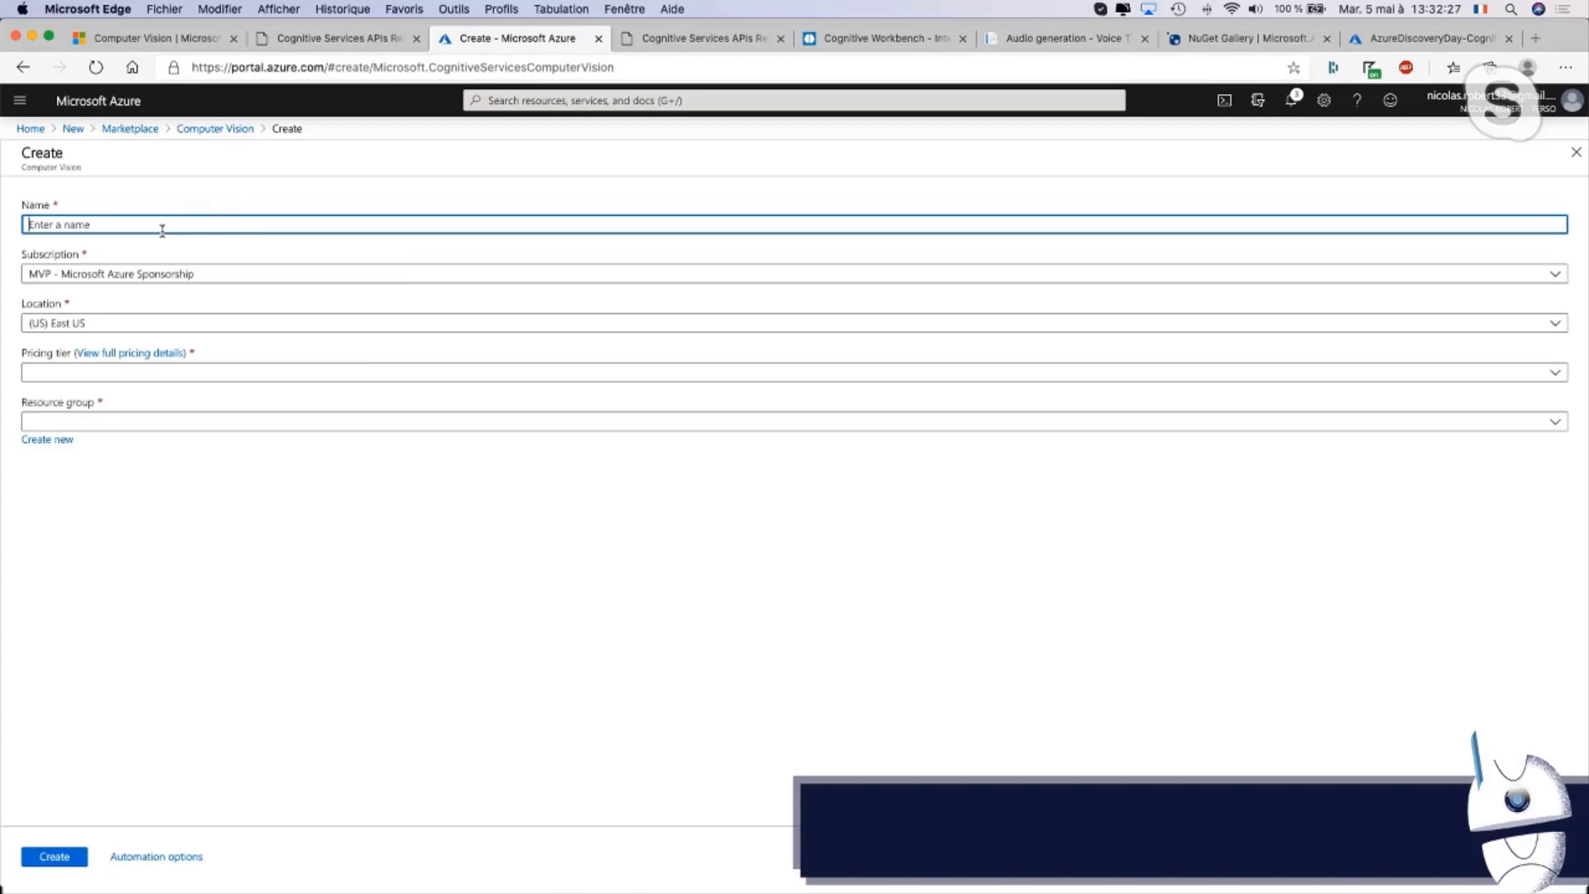
Name the new resource globalaiontourNro and set its location to (Europe) West Europe
type("globalaiontourNro")
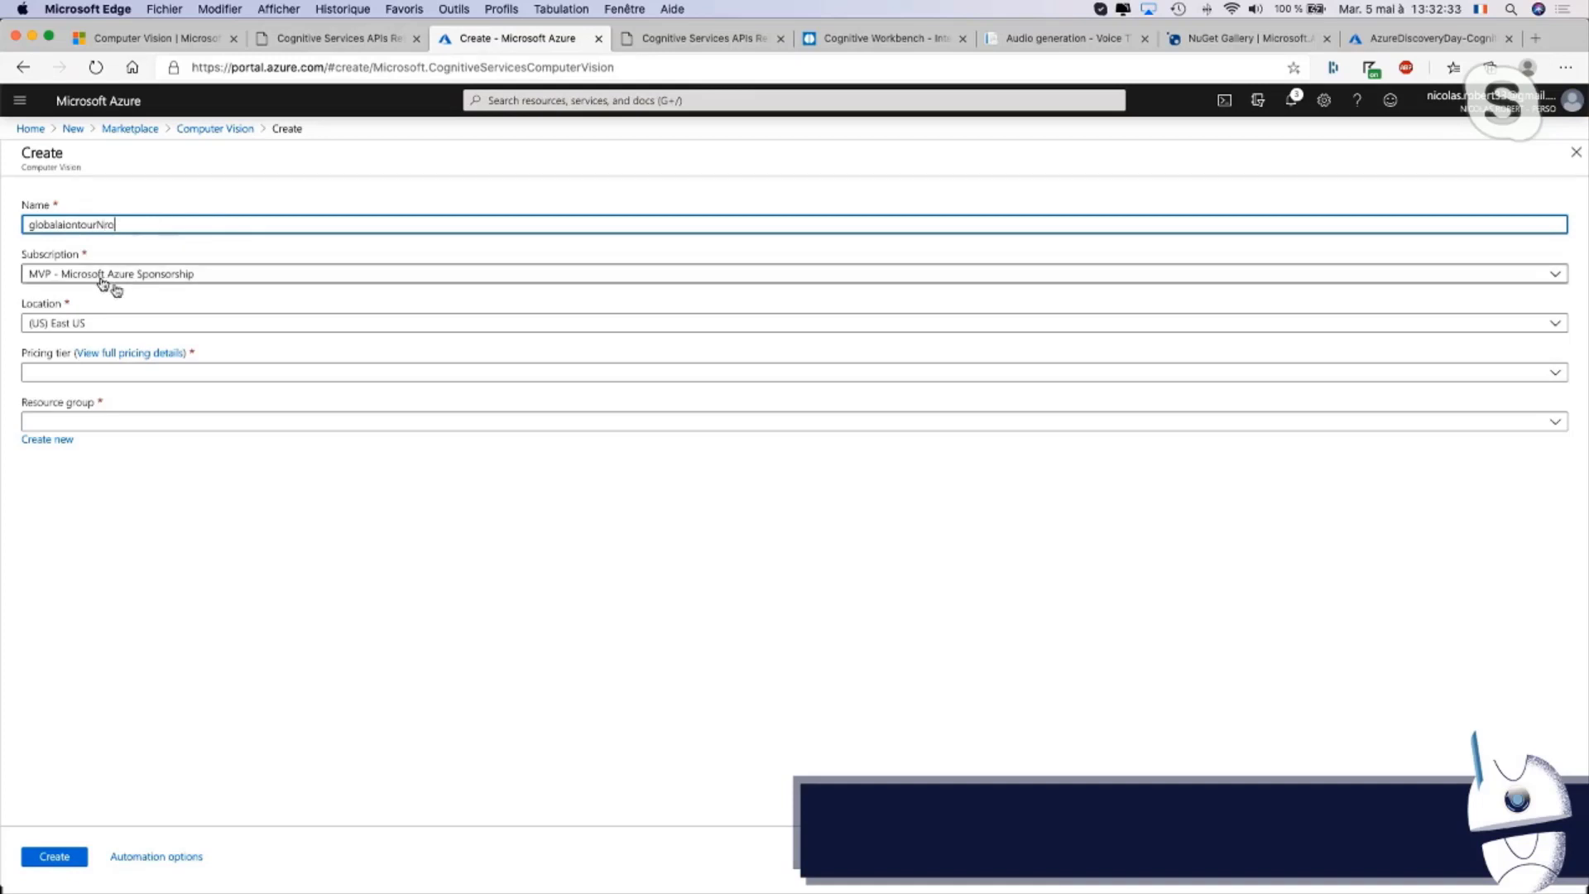
left_click(139, 324)
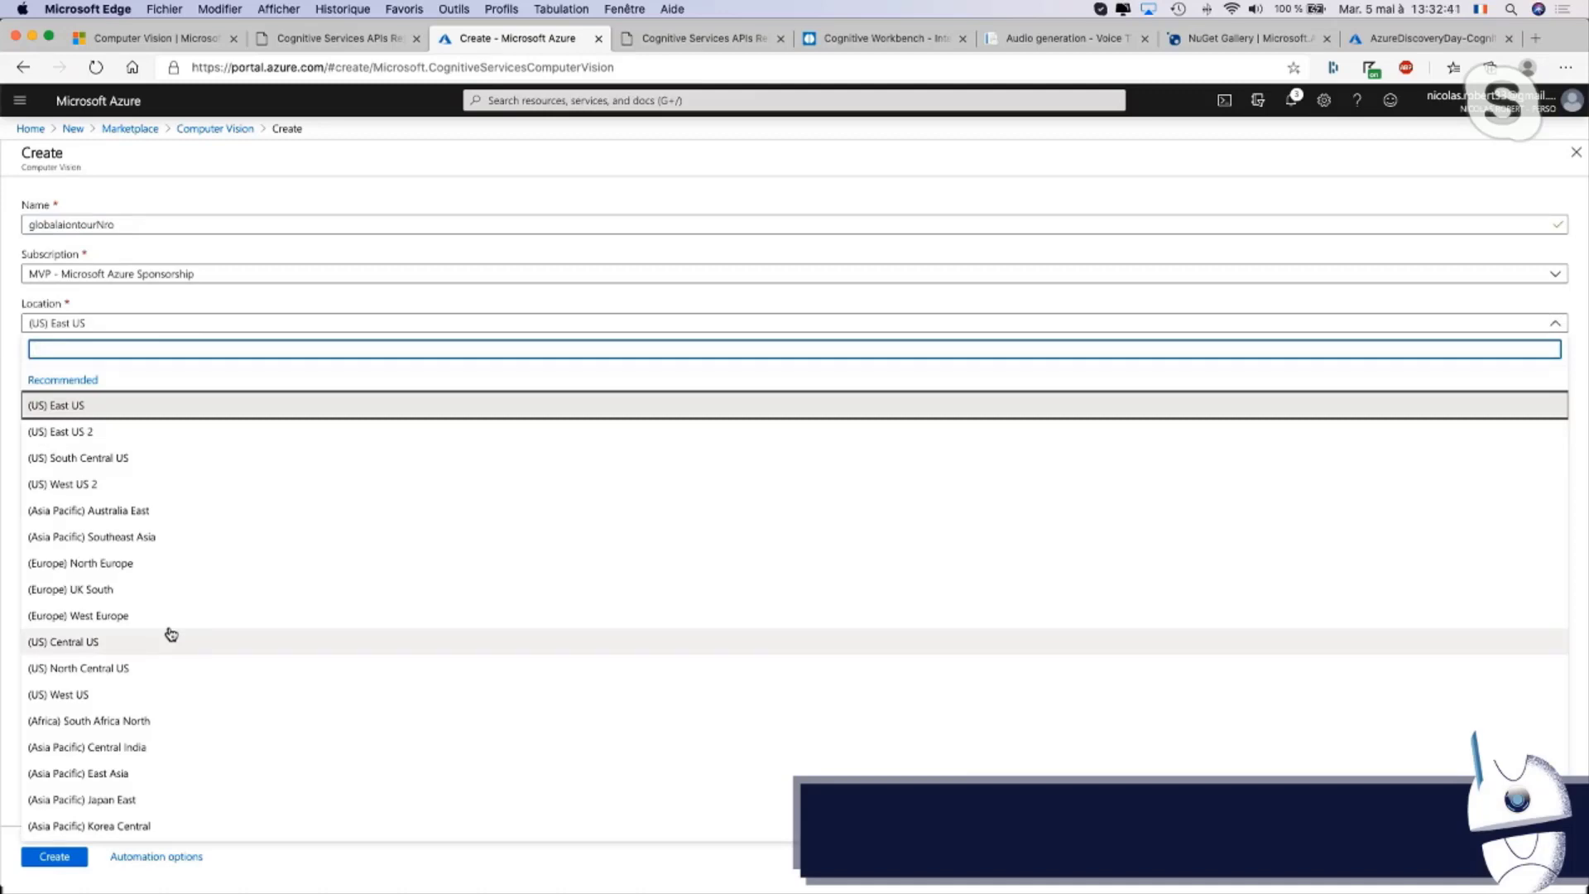
left_click(144, 619)
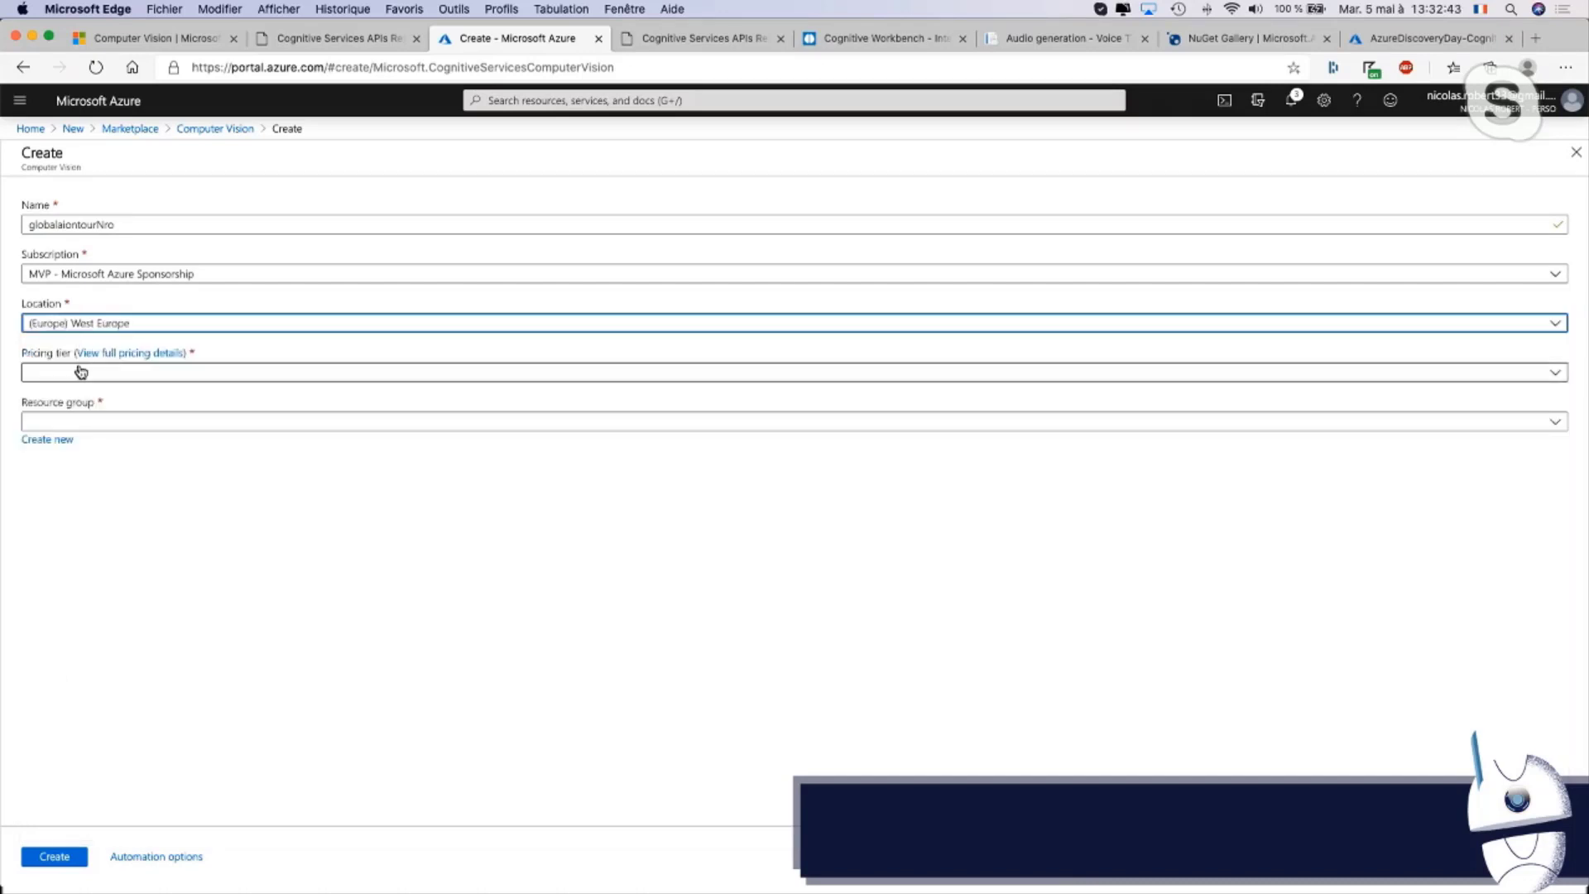
Create the resource with the S1 (10 Calls per second) pricing tier in the existing resource group evt_gaib_paris
left_click(252, 381)
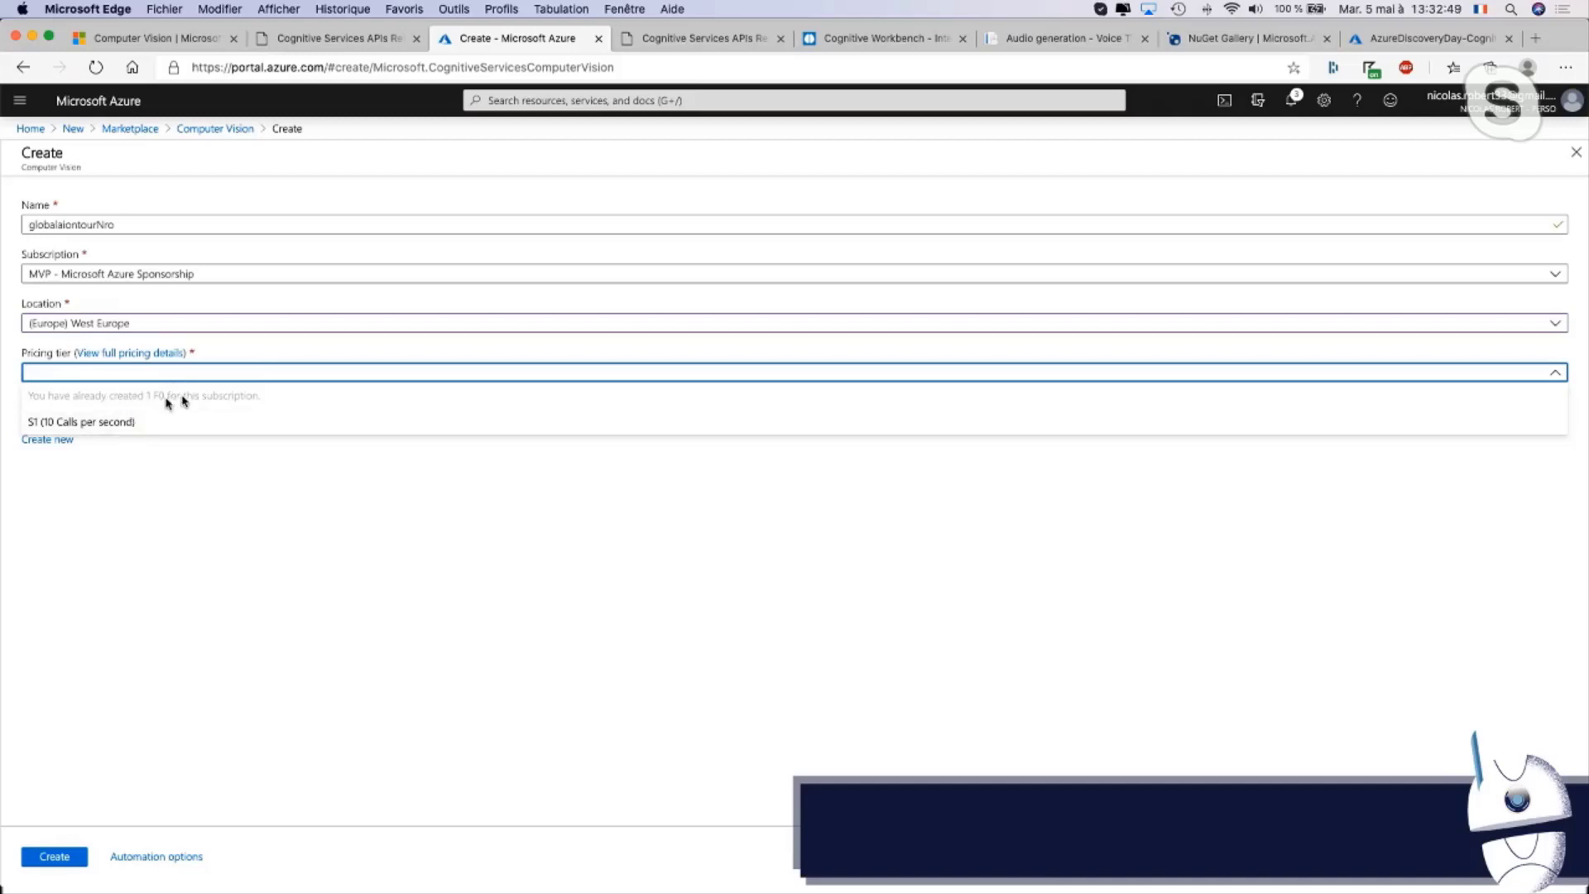
left_click(135, 422)
left_click(108, 421)
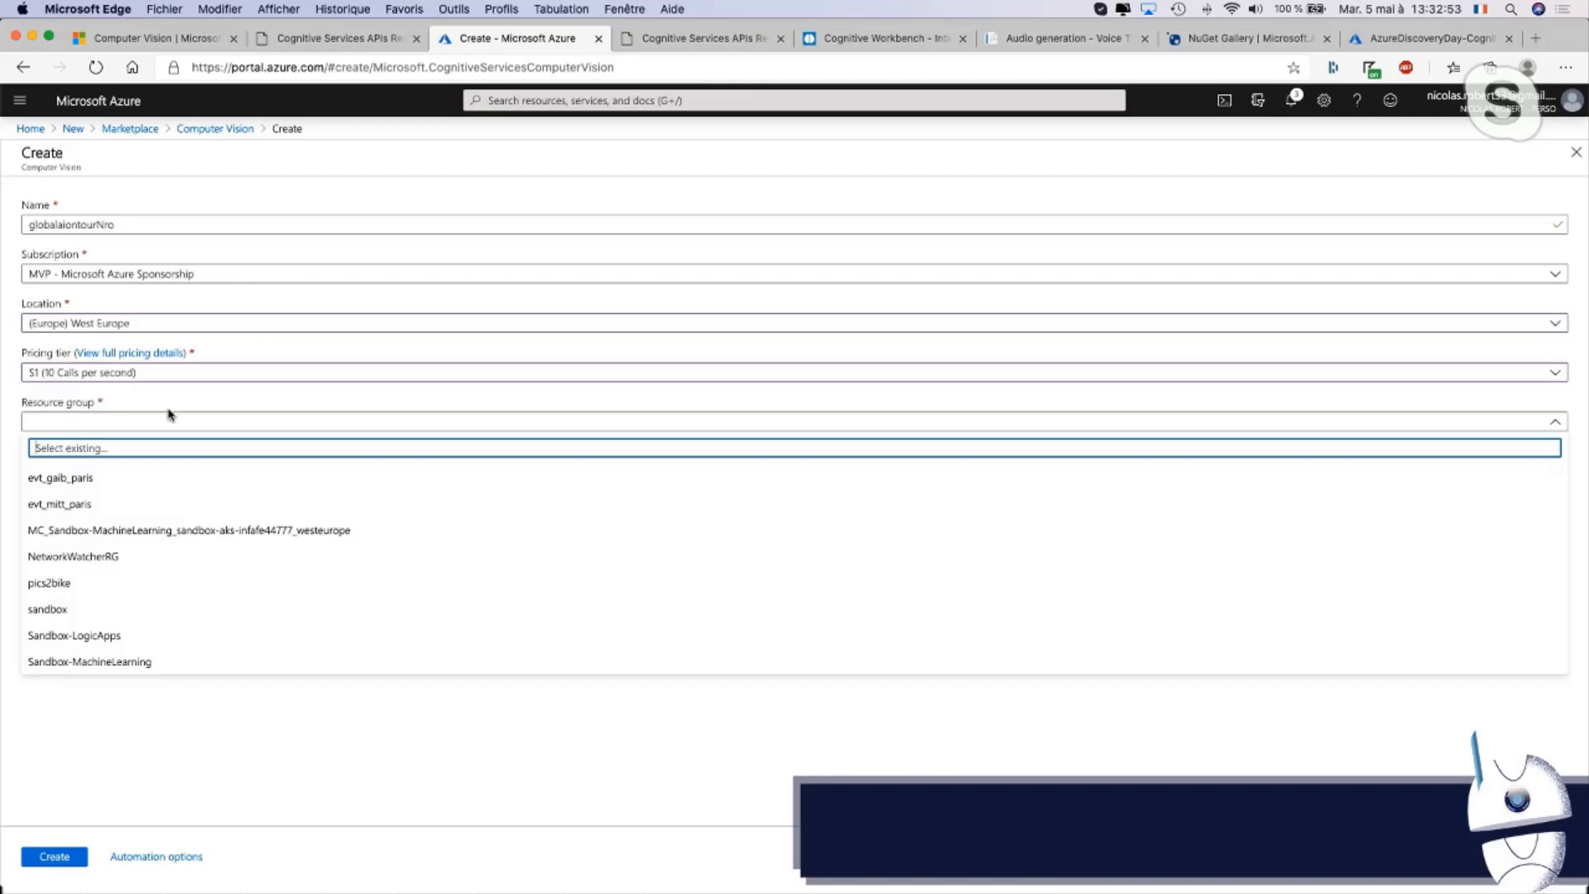
left_click(78, 479)
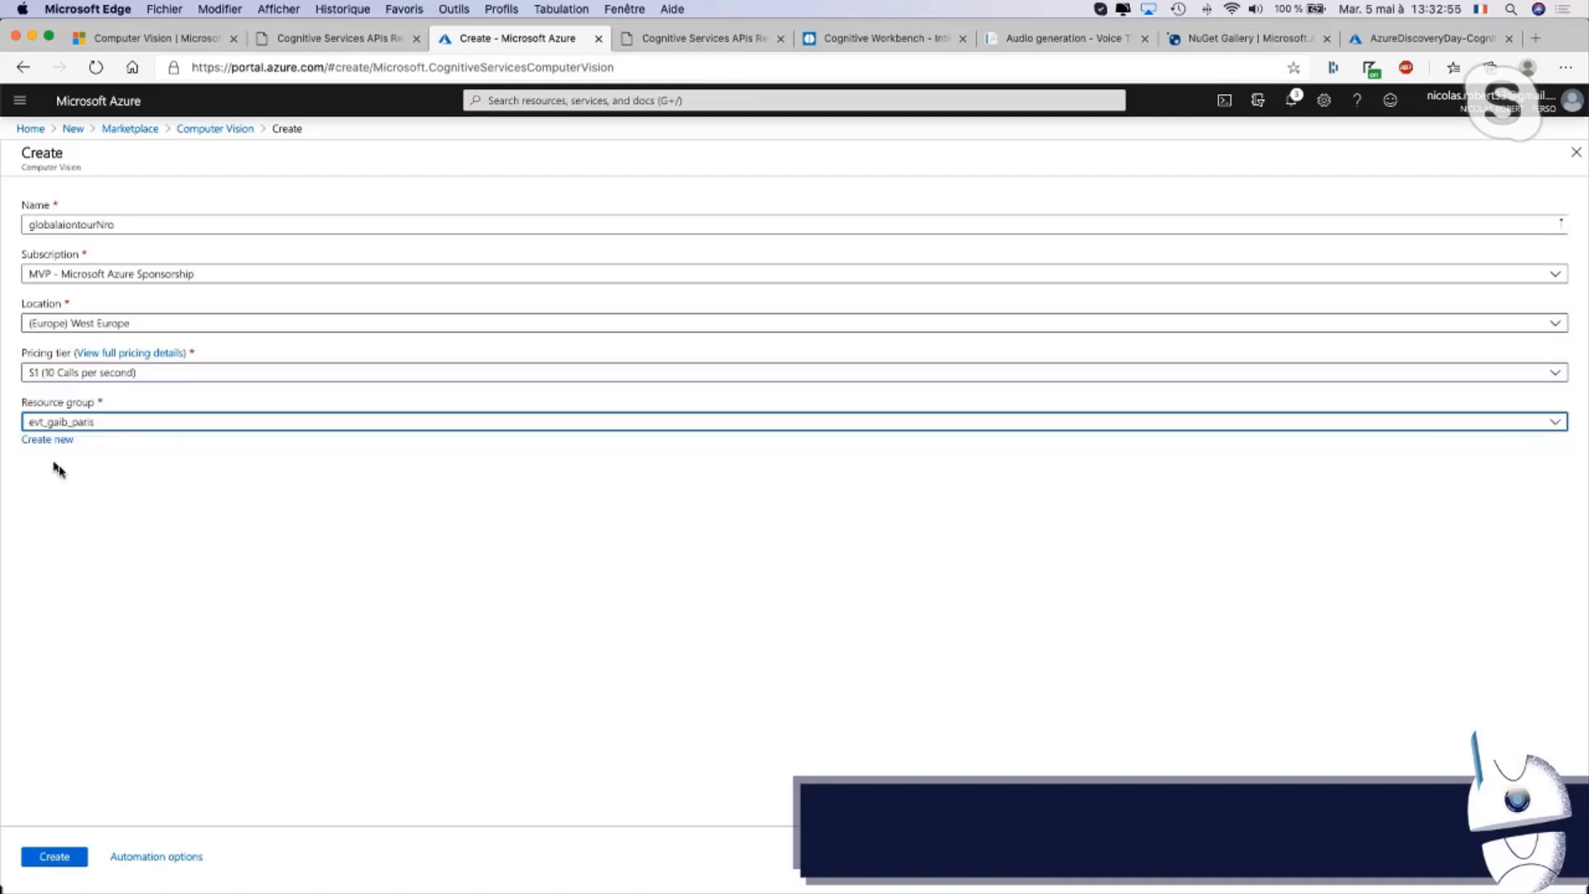
left_click(60, 861)
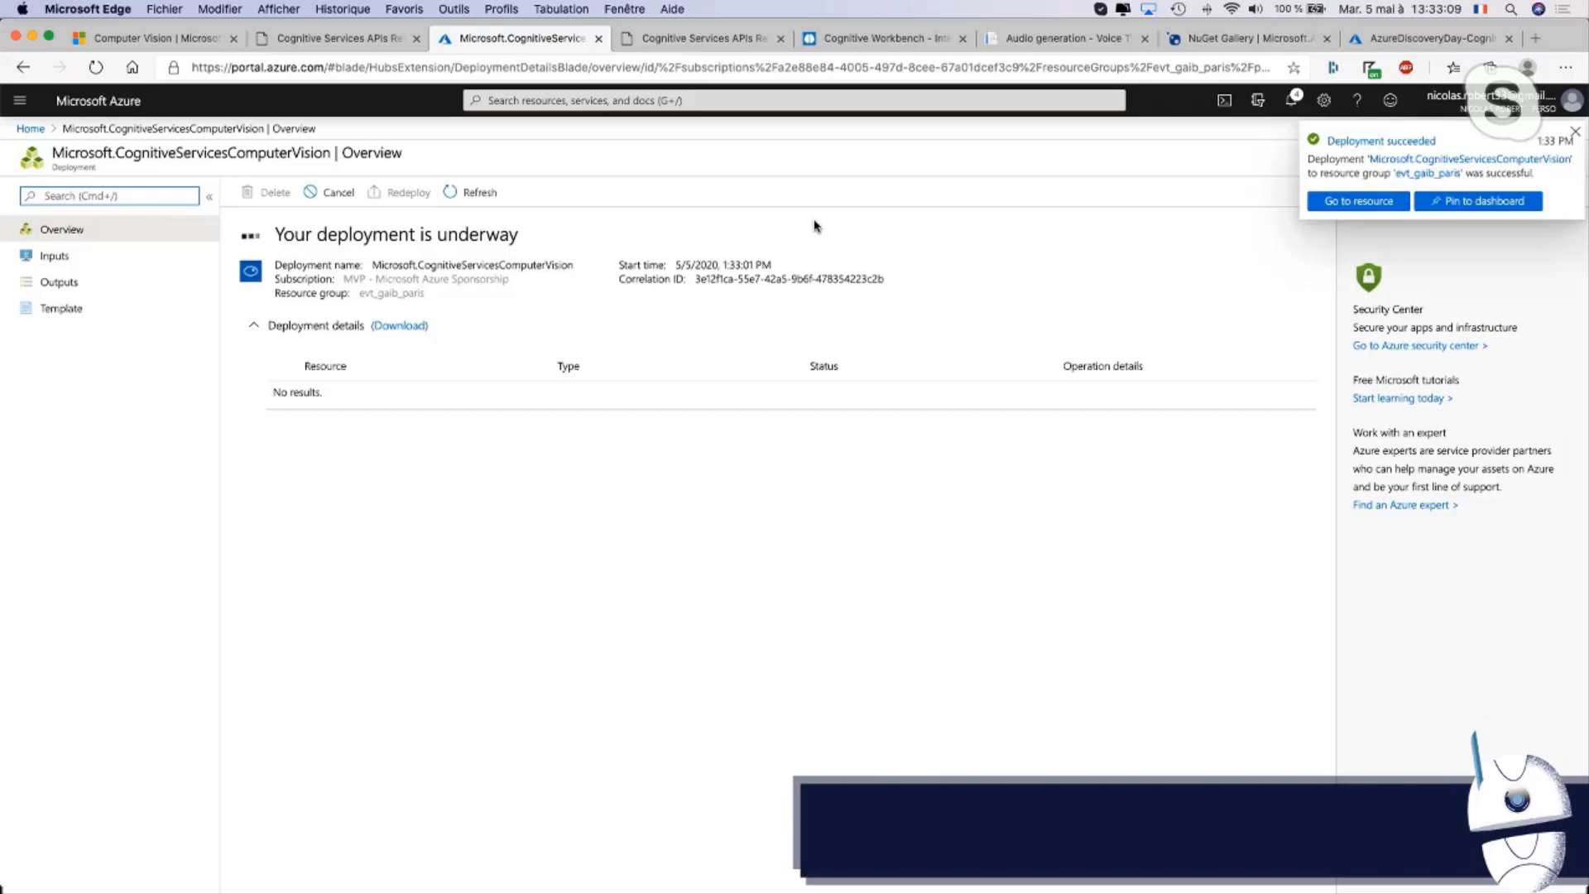
Open the deployed Computer Vision resource and review its pricing tier and quick start guidance
left_click(1361, 202)
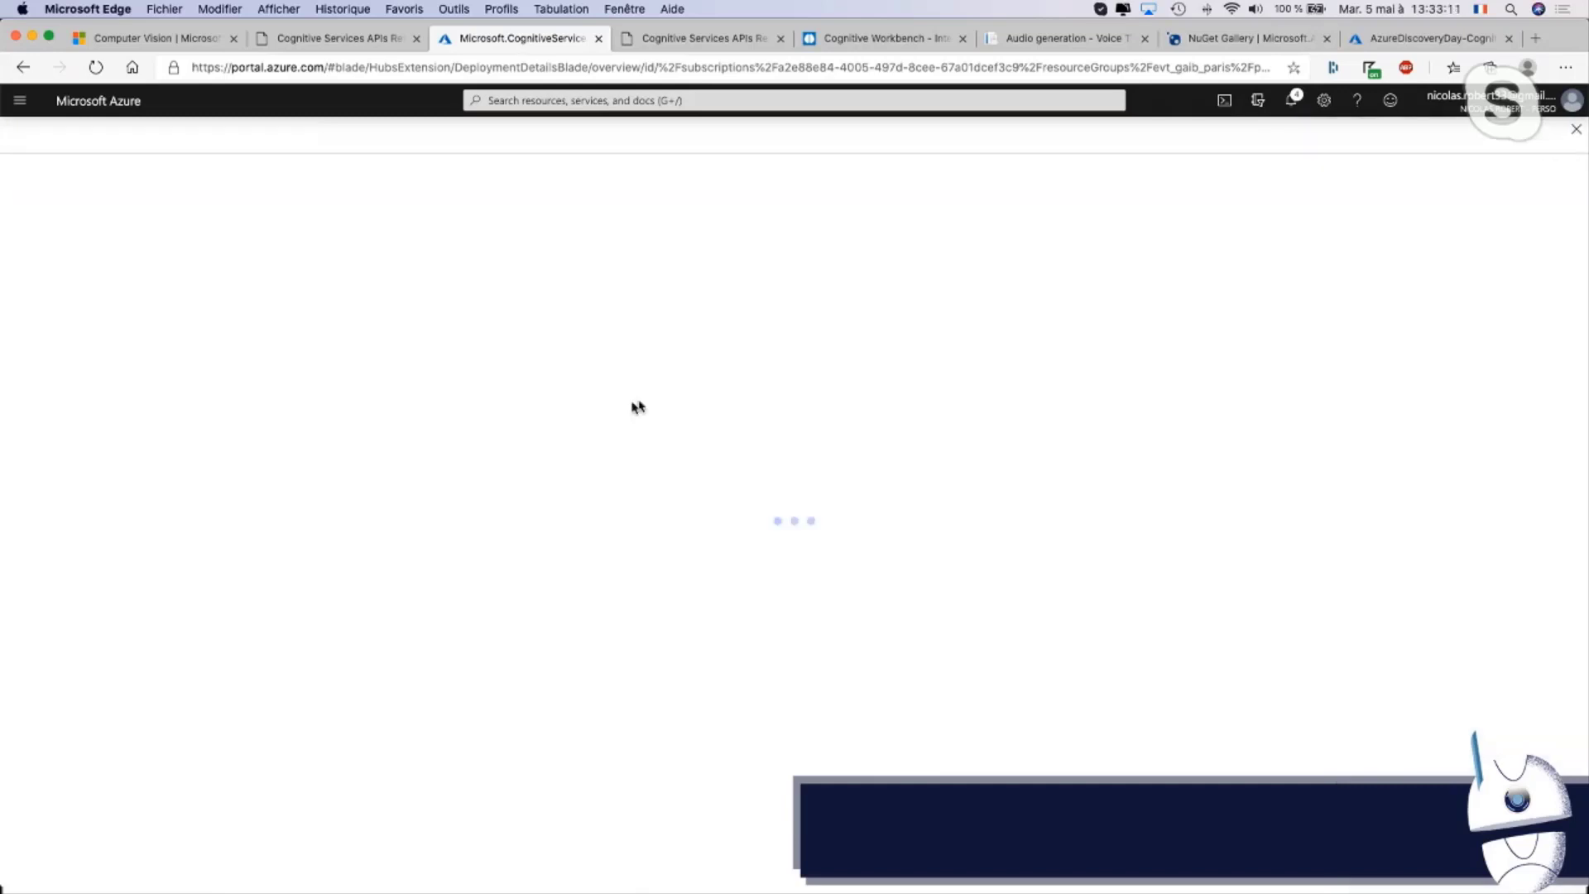
left_click(69, 452)
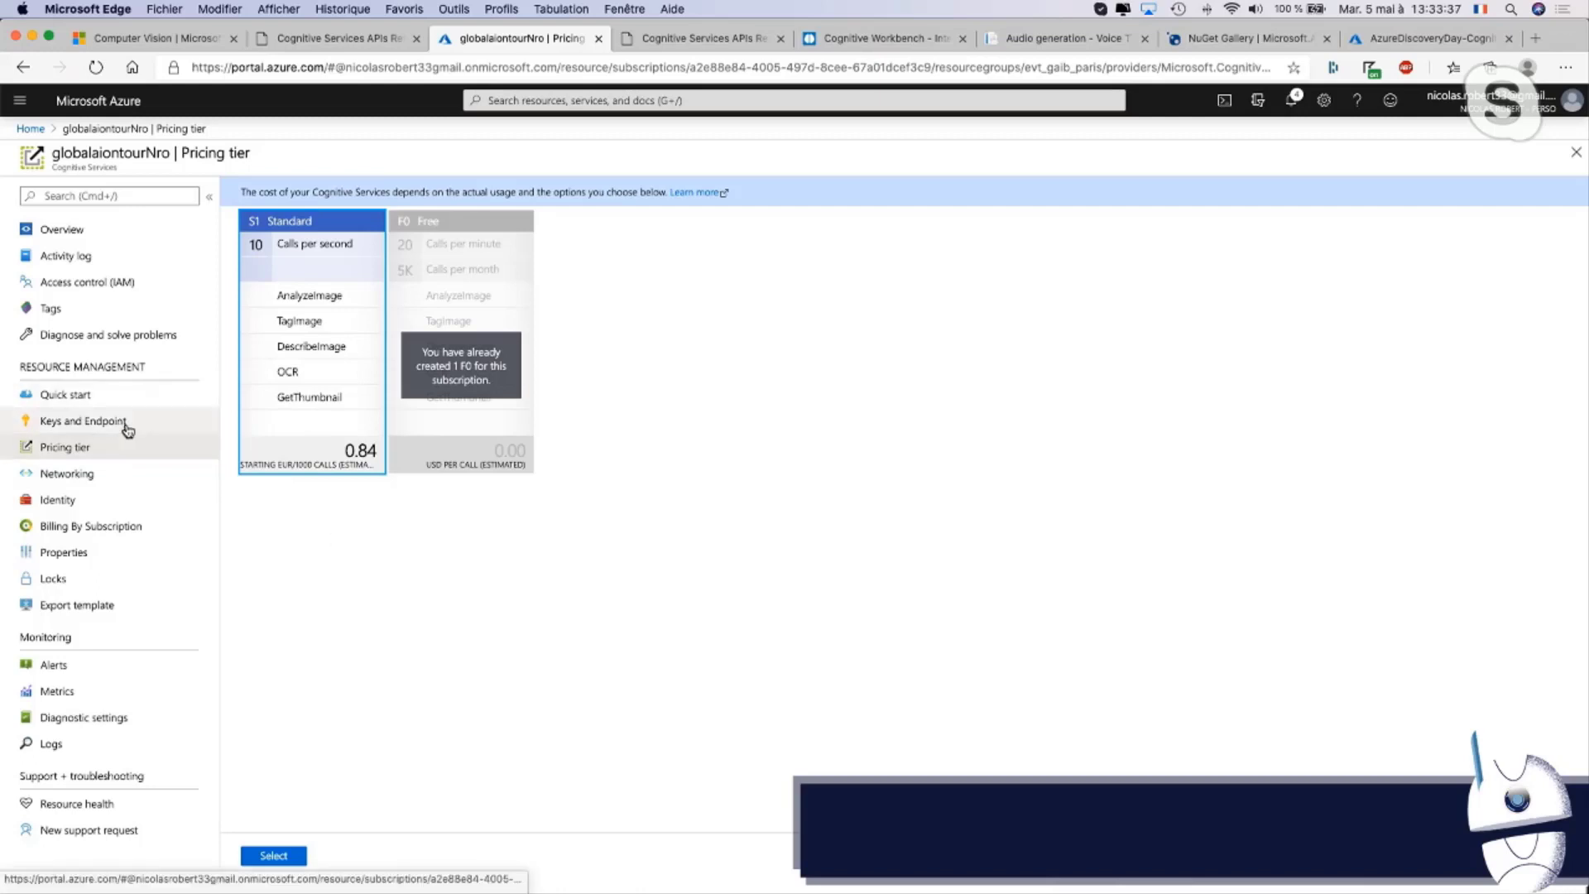
left_click(100, 394)
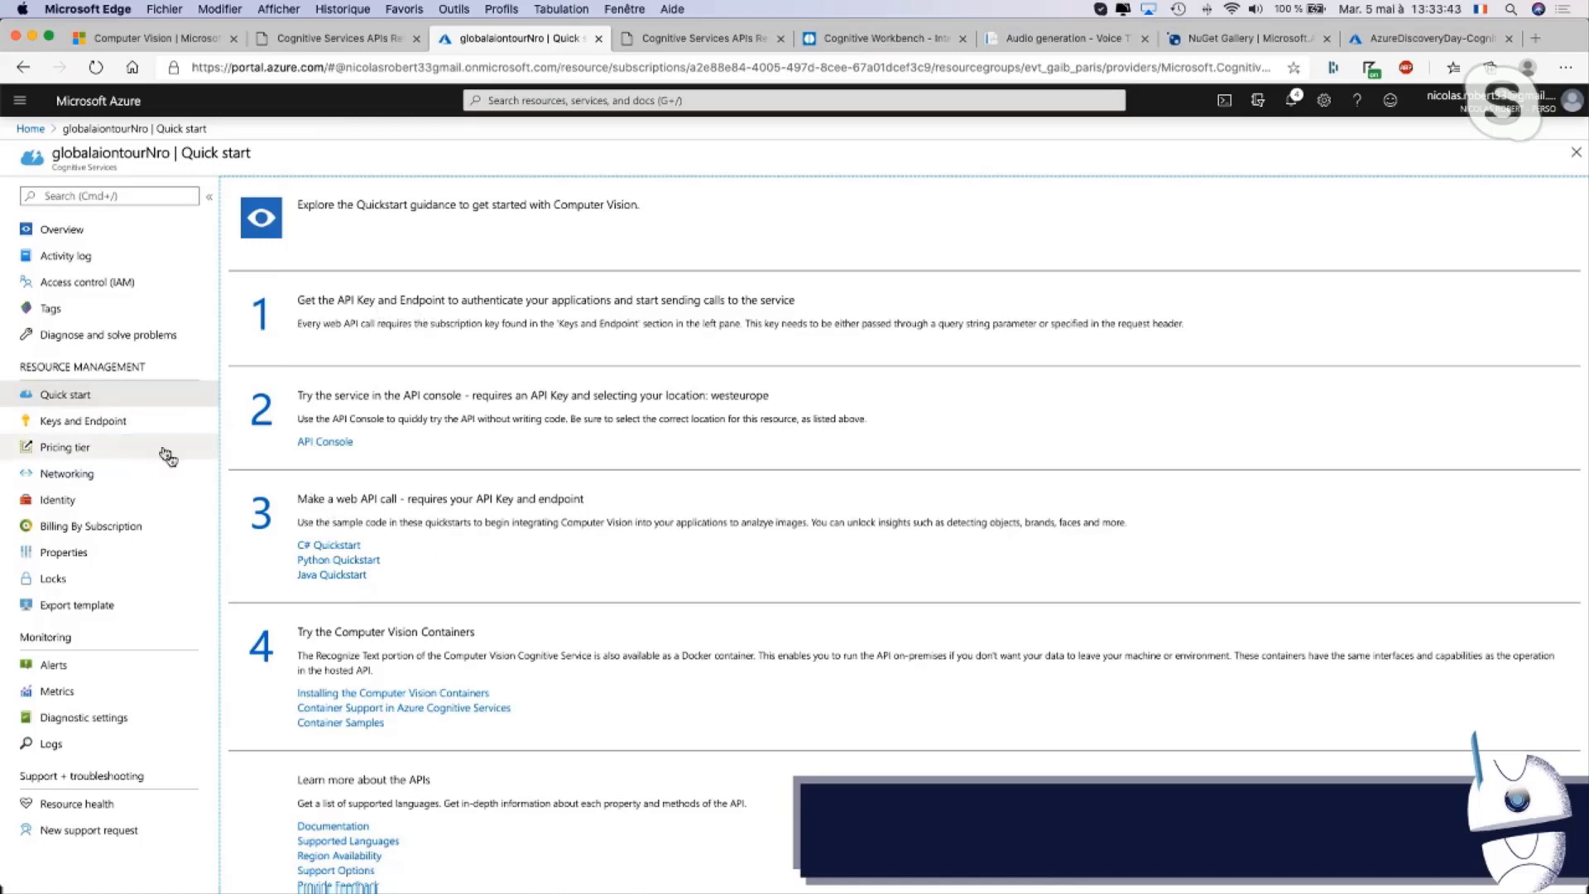
Copy Key 1 of the Computer Vision resource and return to the API reference page
left_click(156, 422)
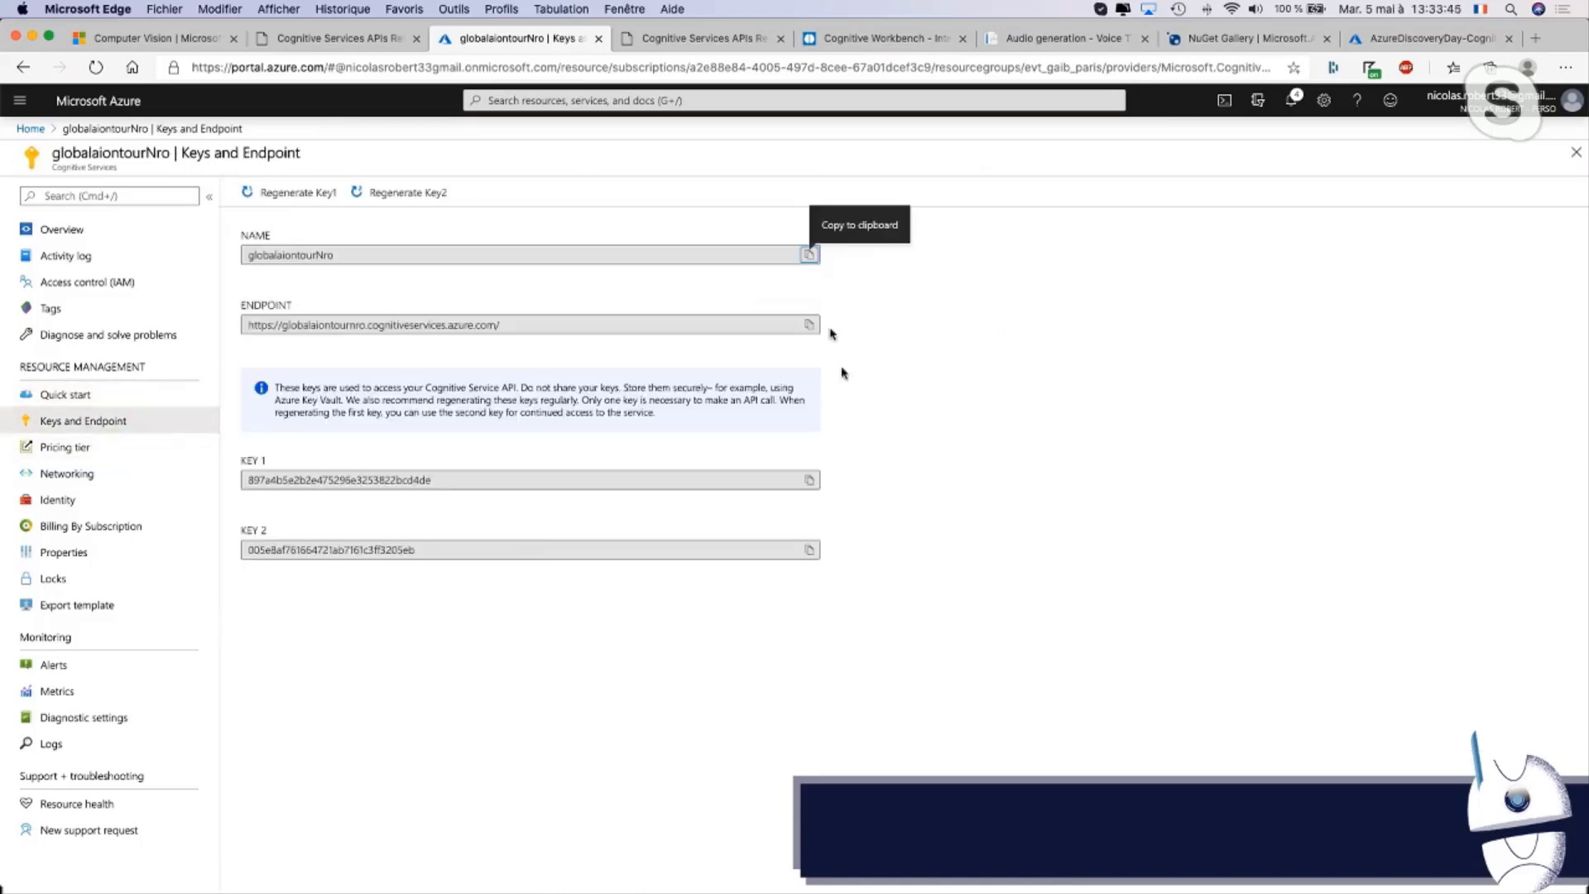
left_click(810, 480)
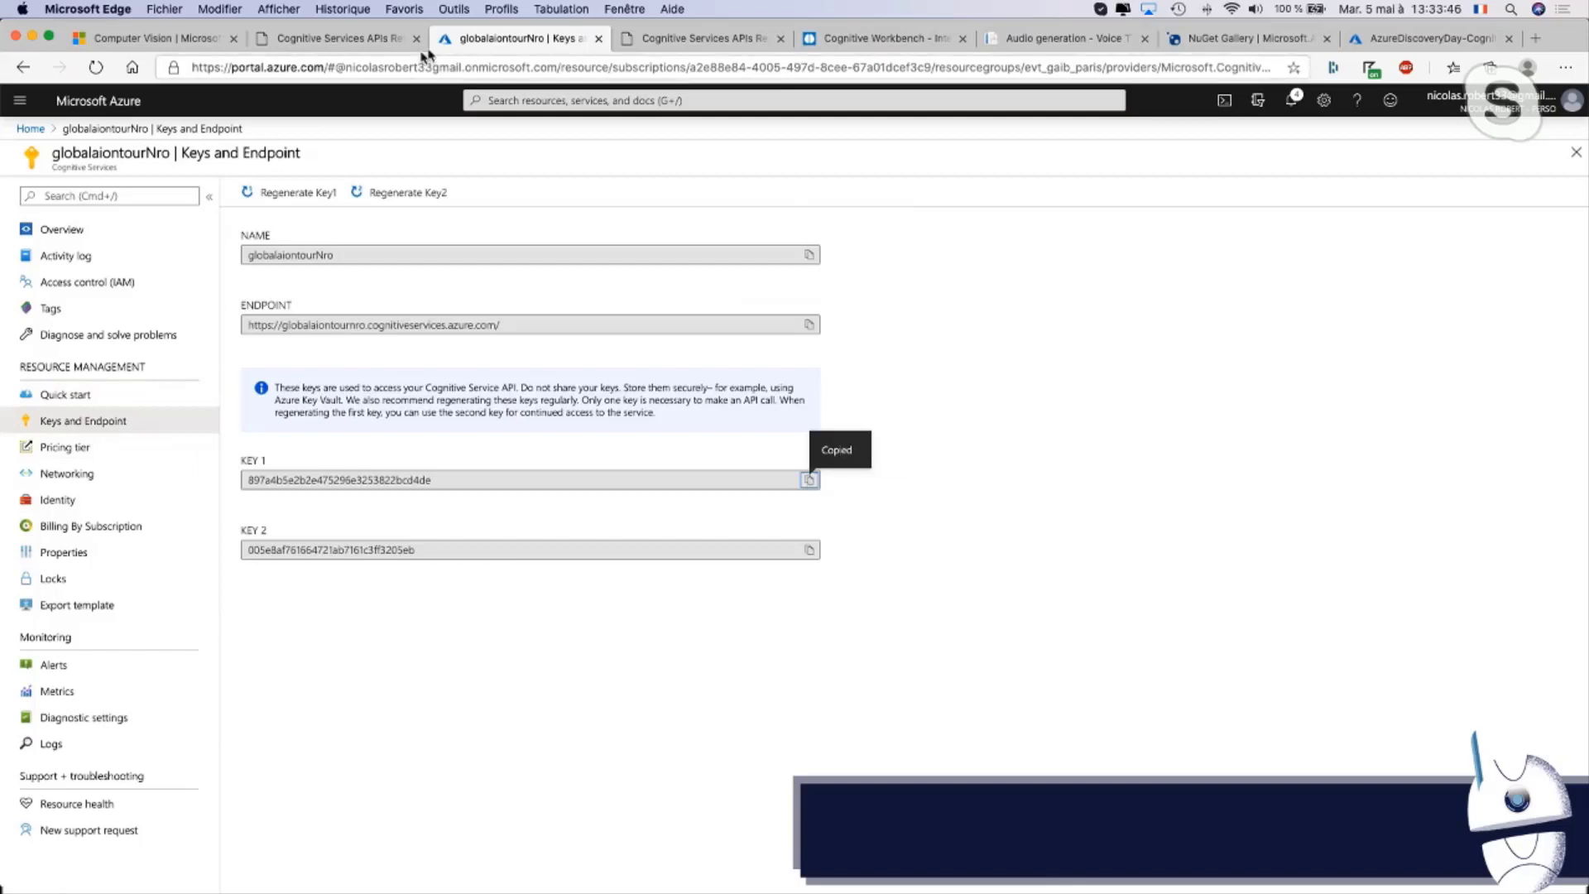
left_click(381, 41)
Examine the Analyze Image documentation, including its testing regions, request parameters, headers, request body and response format
left_click(668, 270)
scroll(669, 269, "up", 1)
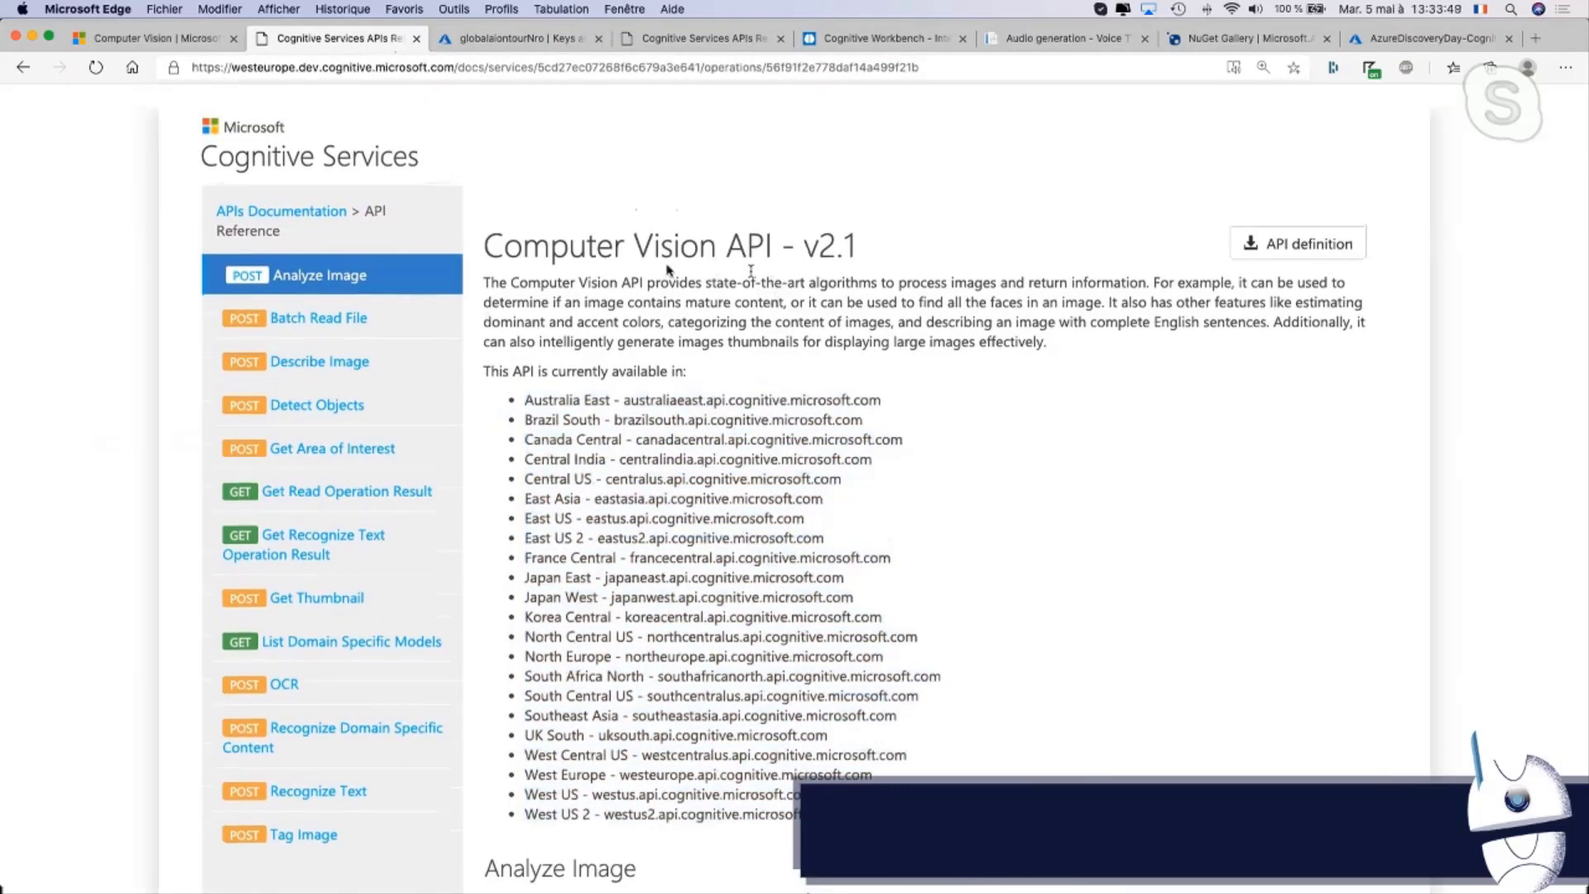
scroll(668, 270, "down", 10)
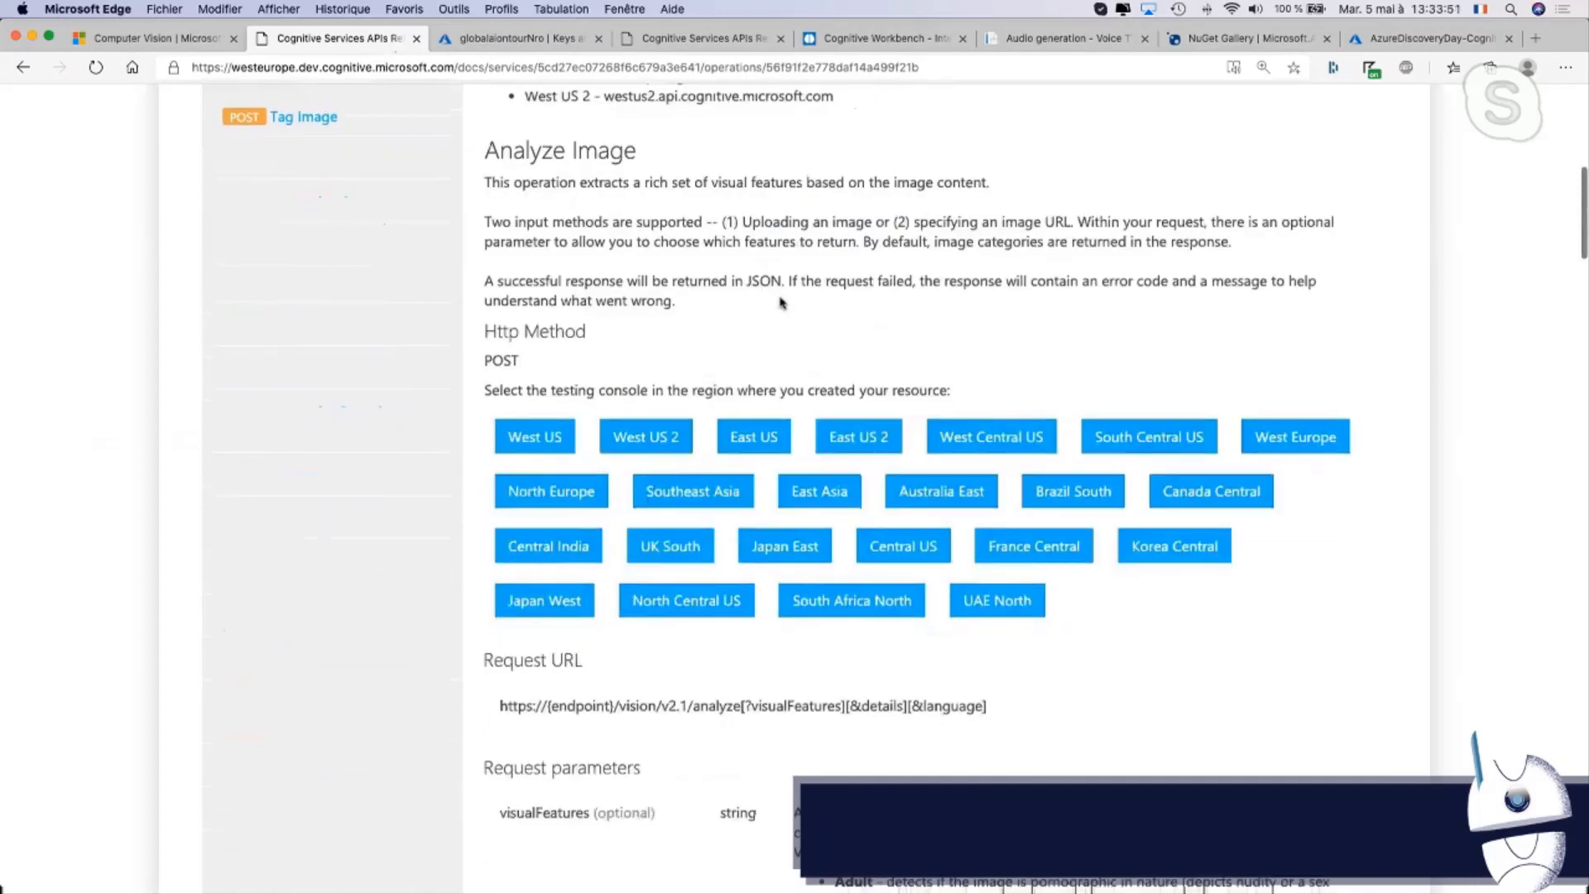
scroll(781, 303, "down", 3)
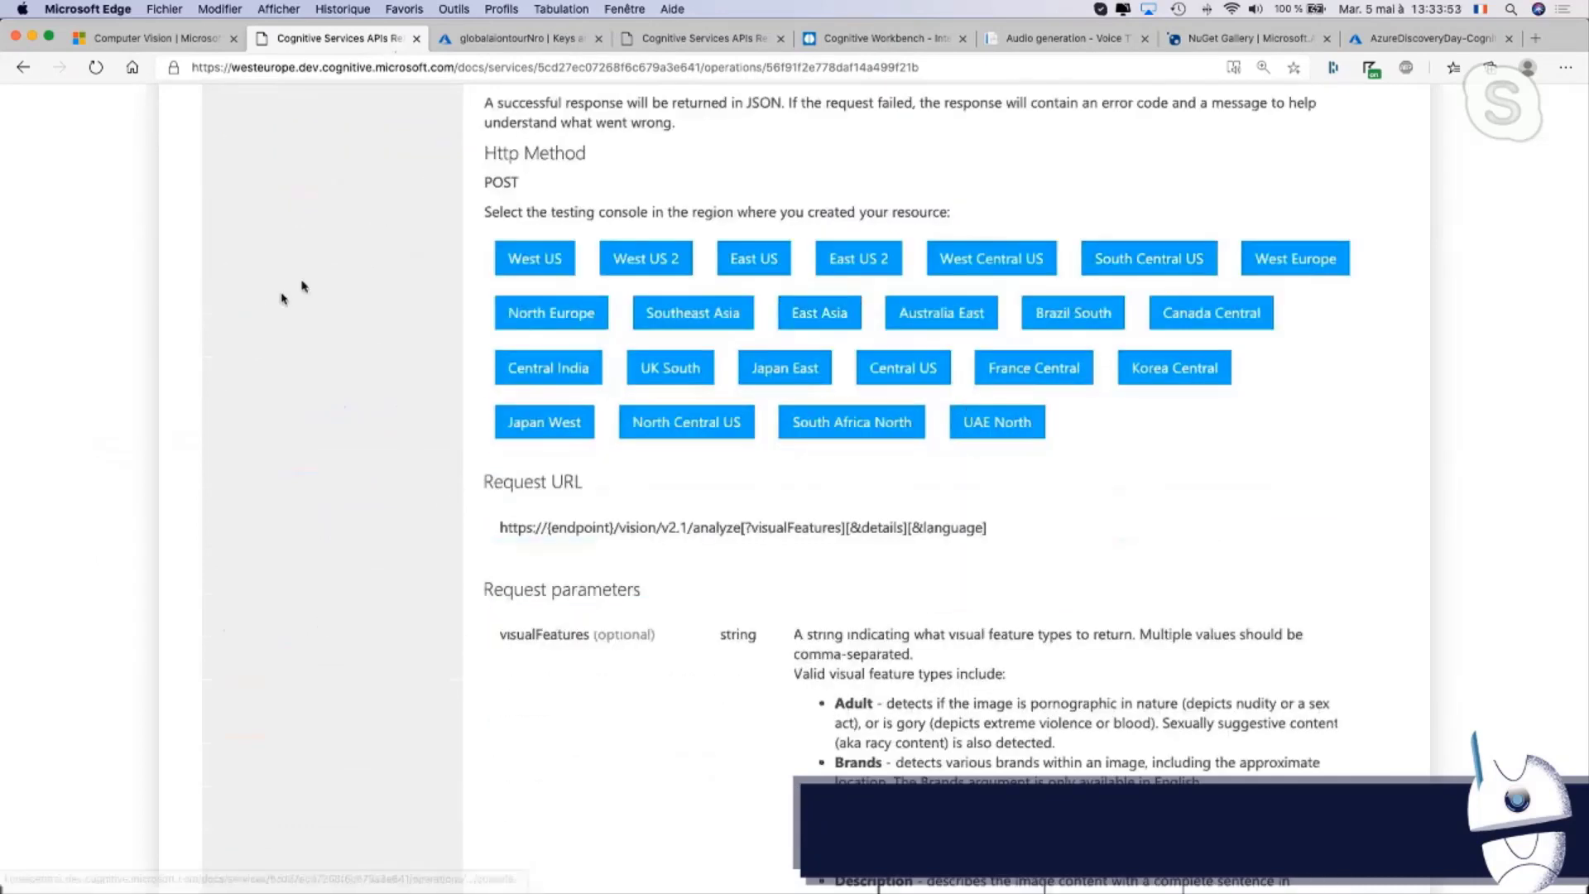
scroll(877, 365, "down", 8)
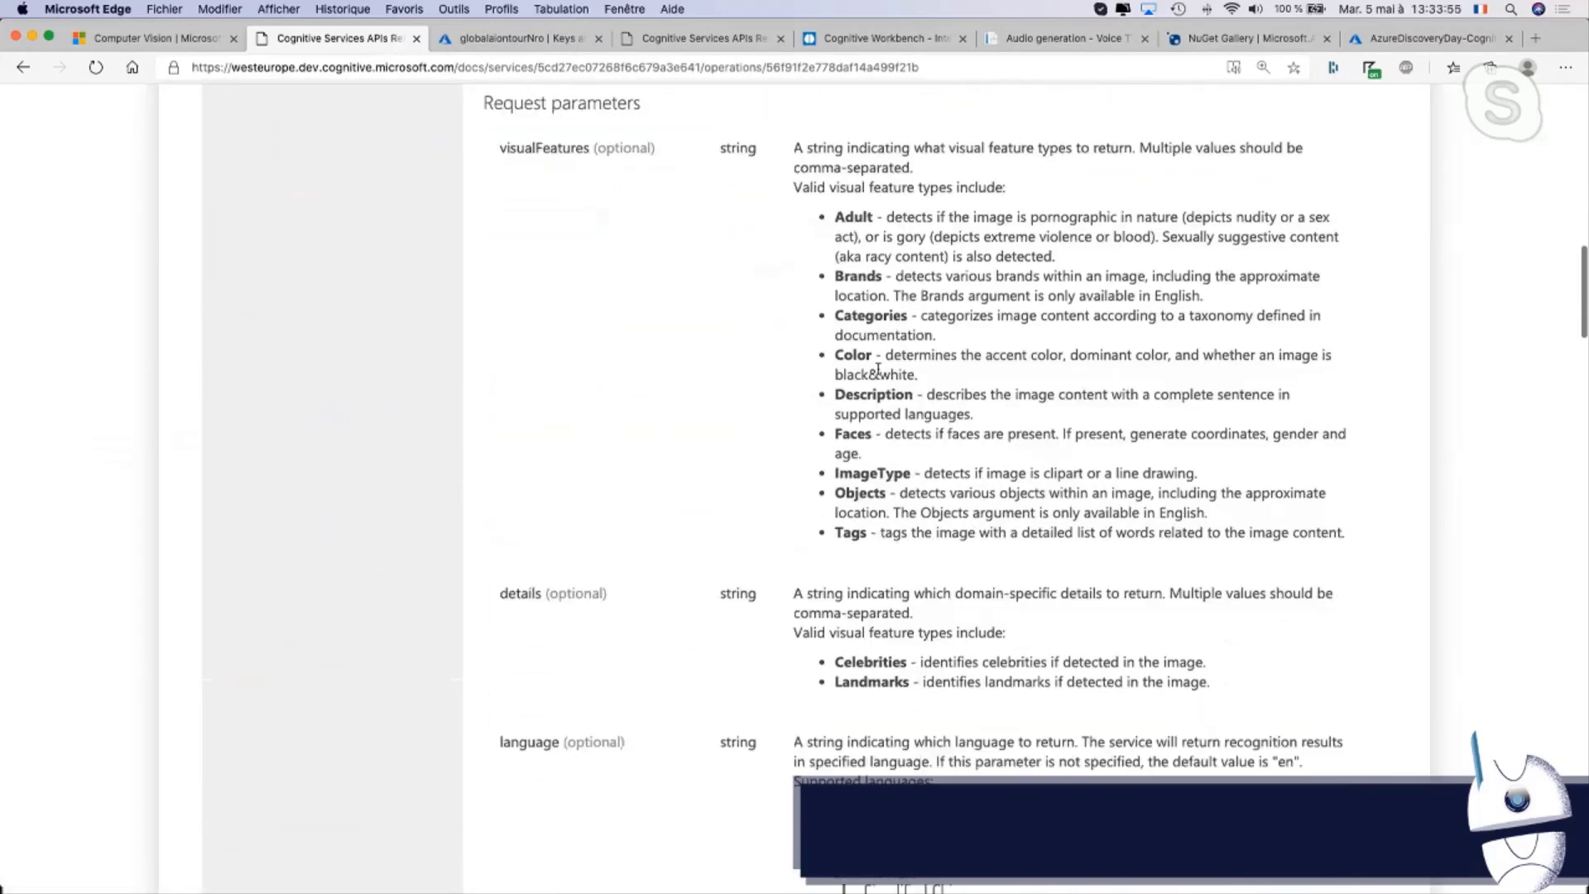
scroll(879, 240, "down", 4)
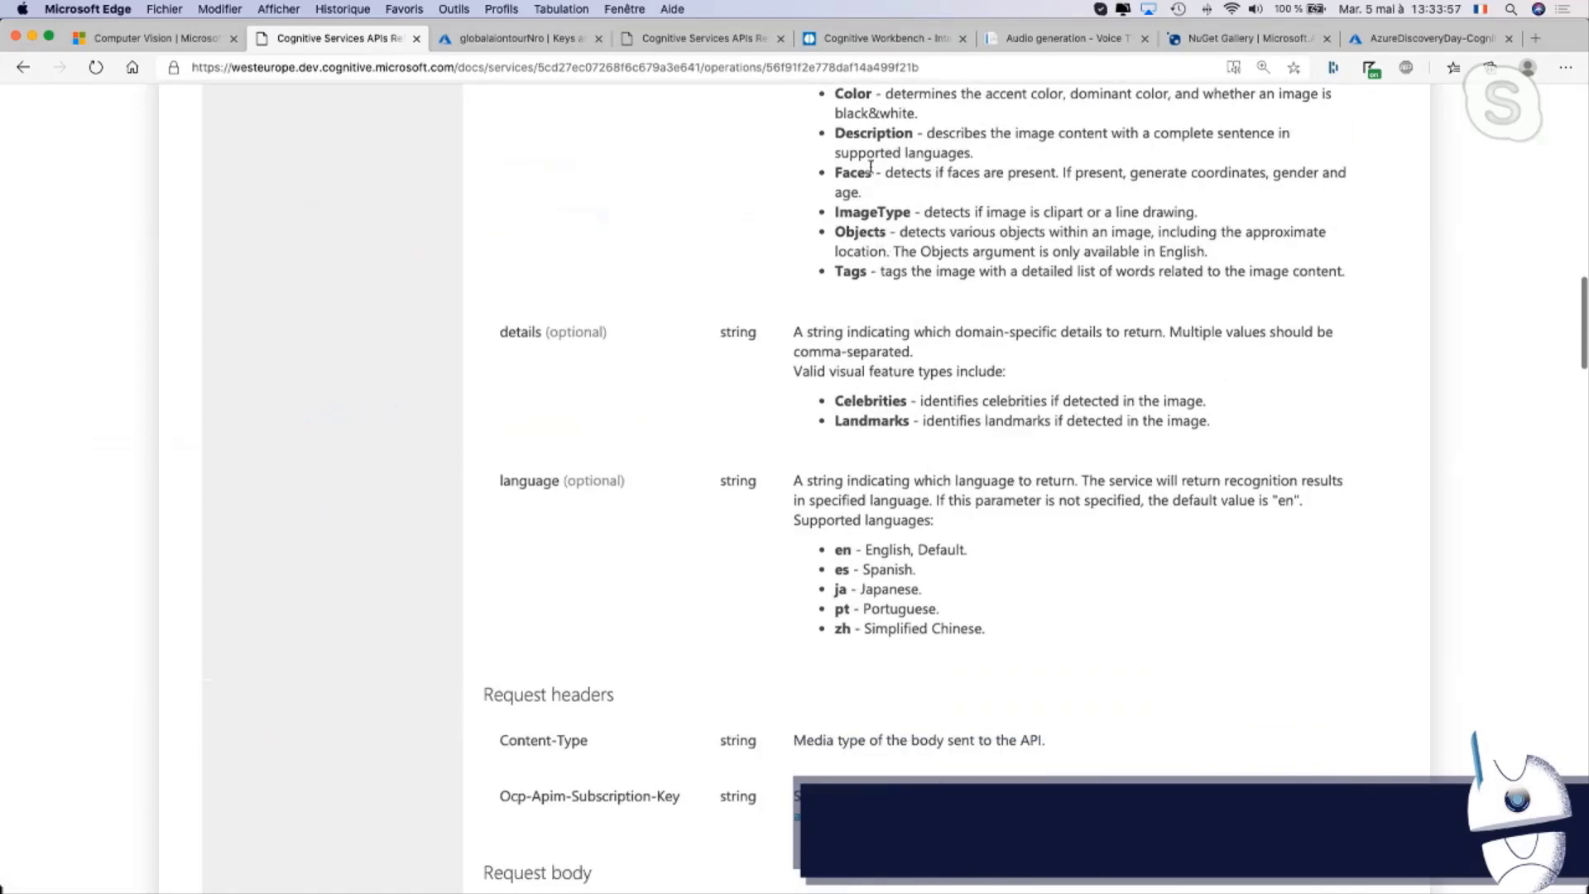
scroll(869, 168, "down", 9)
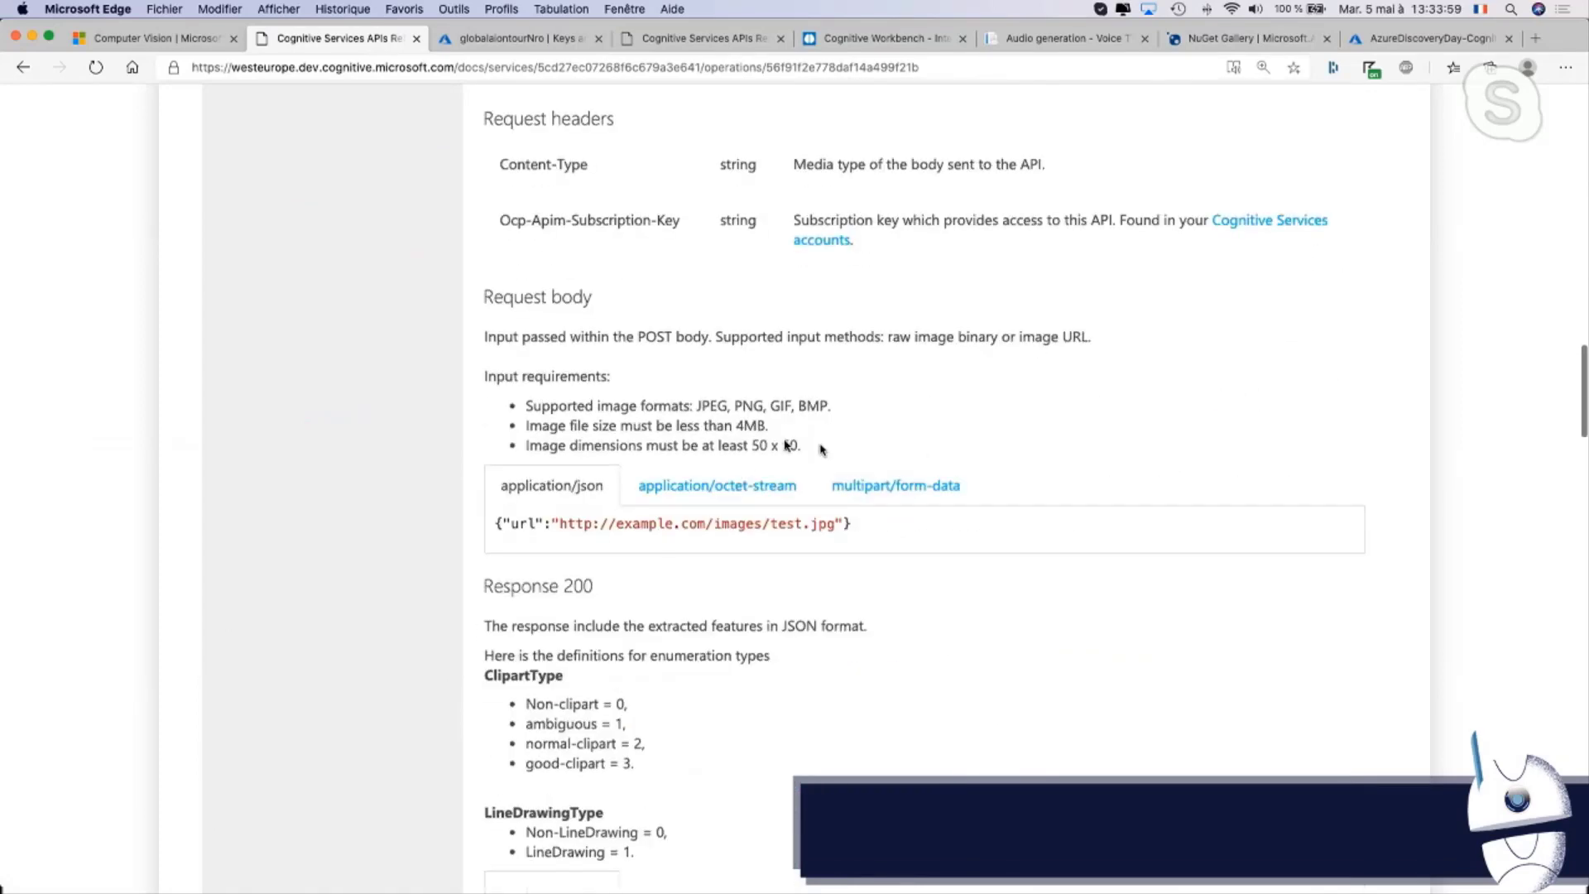
scroll(838, 538, "down", 8)
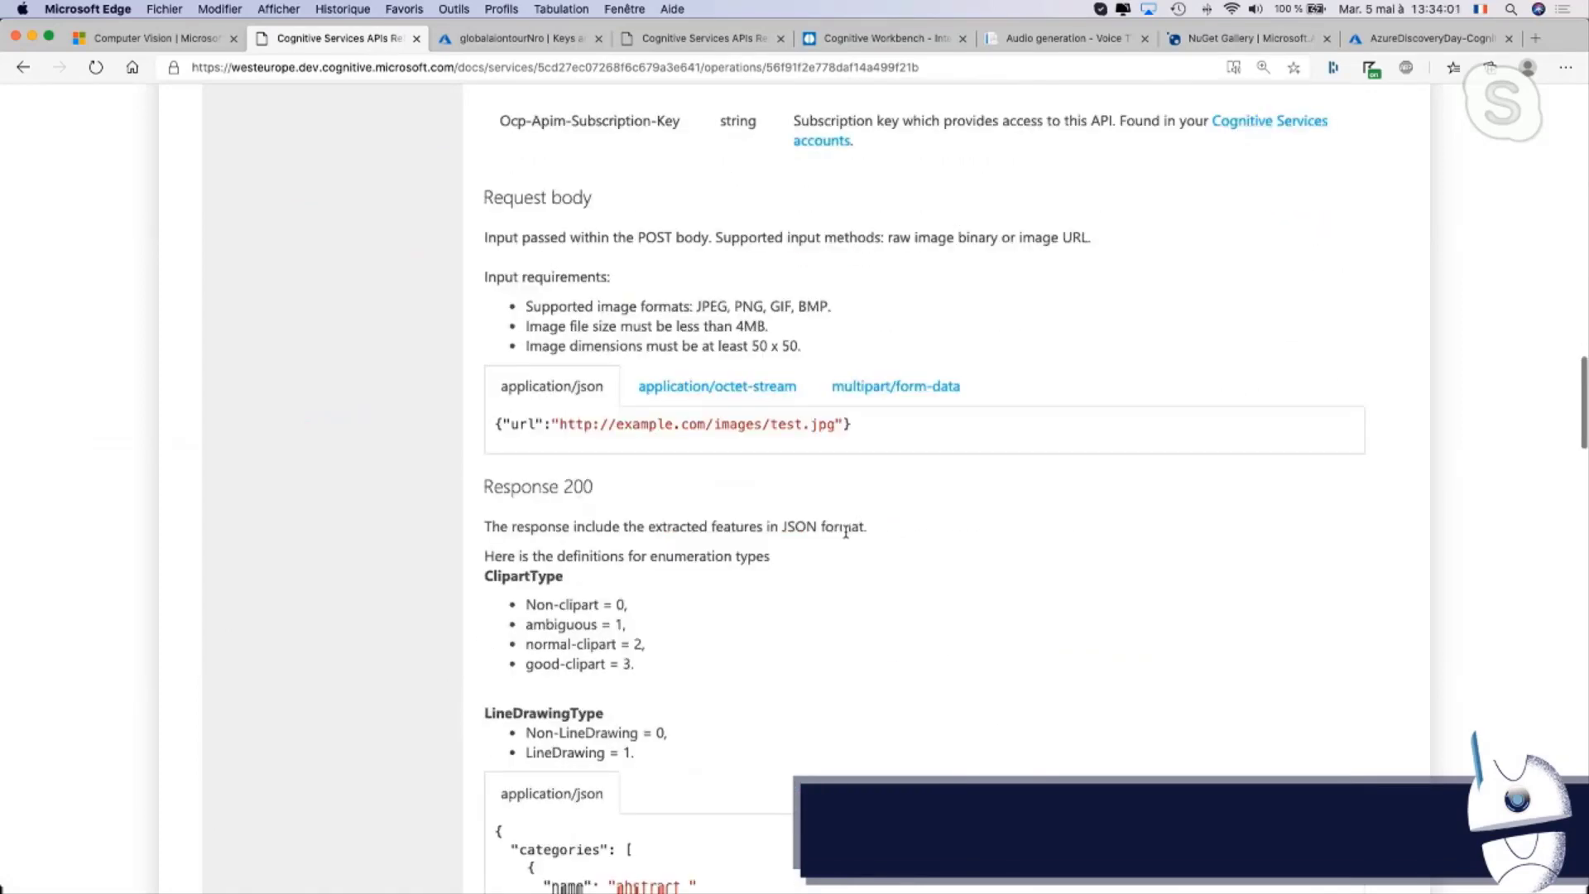
Open the West Europe testing console for Analyze Image and paste the API key as the Ocp-Apim-Subscription-Key header
scroll(732, 478, "up", 15)
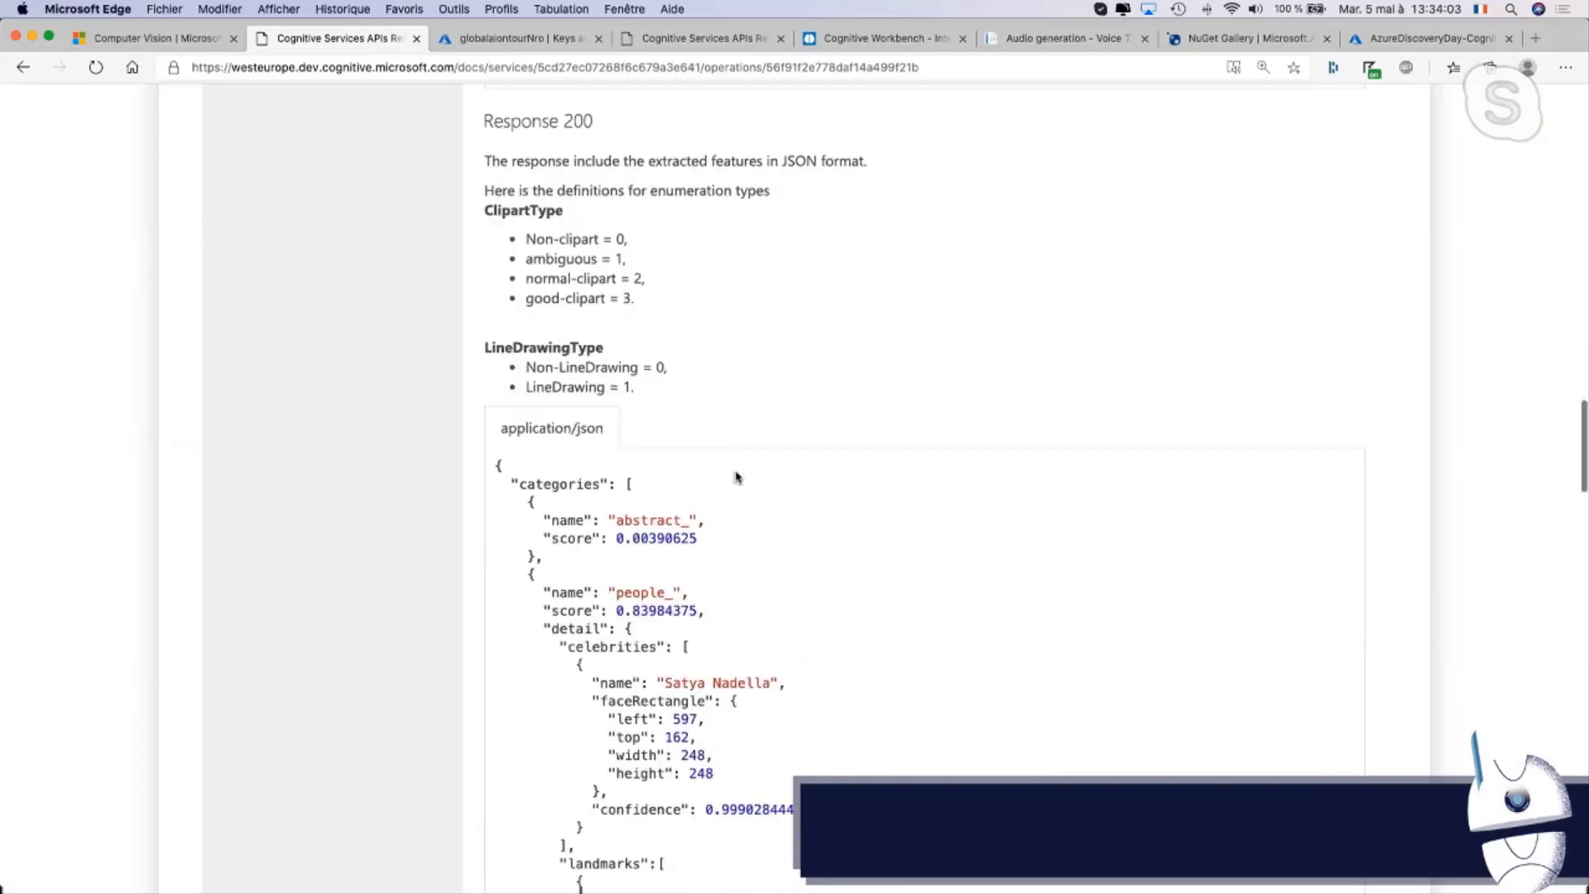
scroll(733, 482, "up", 12)
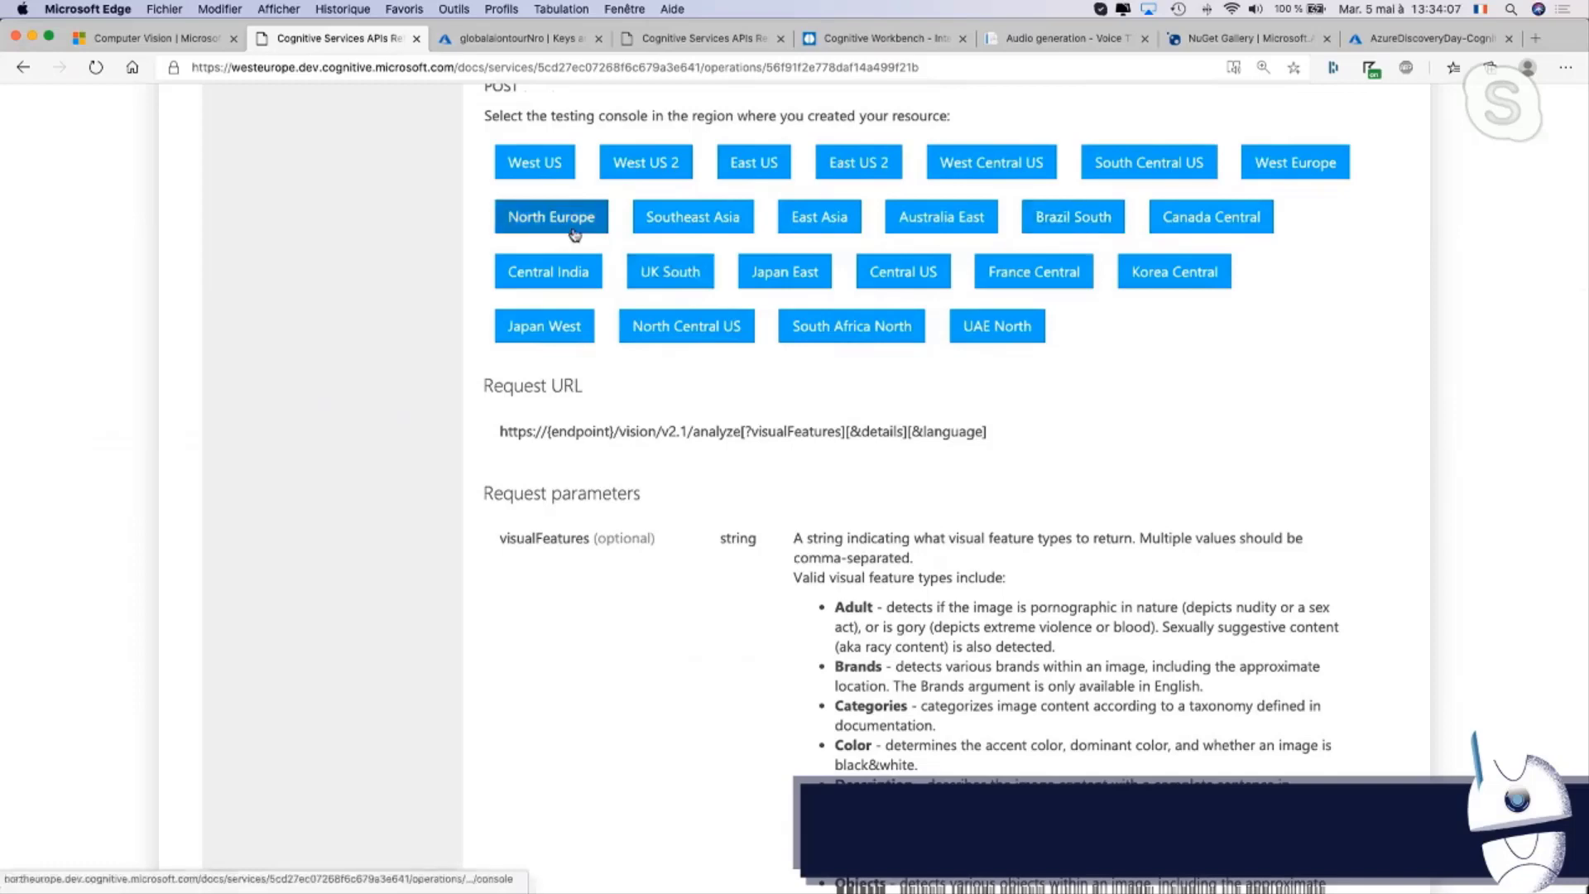
left_click(1308, 159)
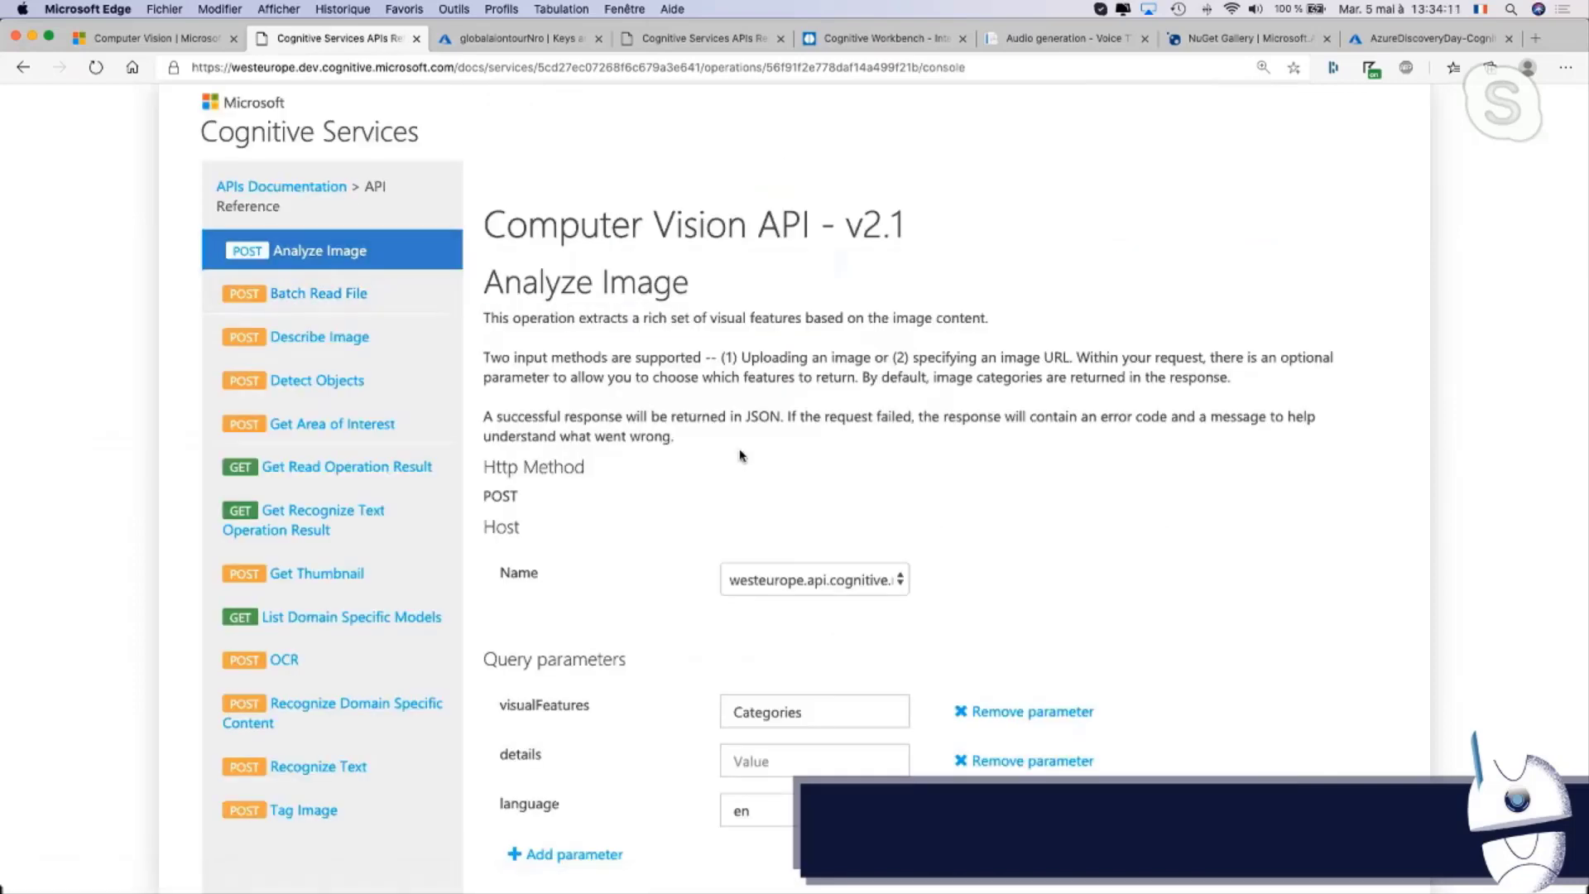
scroll(684, 447, "down", 3)
scroll(678, 448, "down", 1)
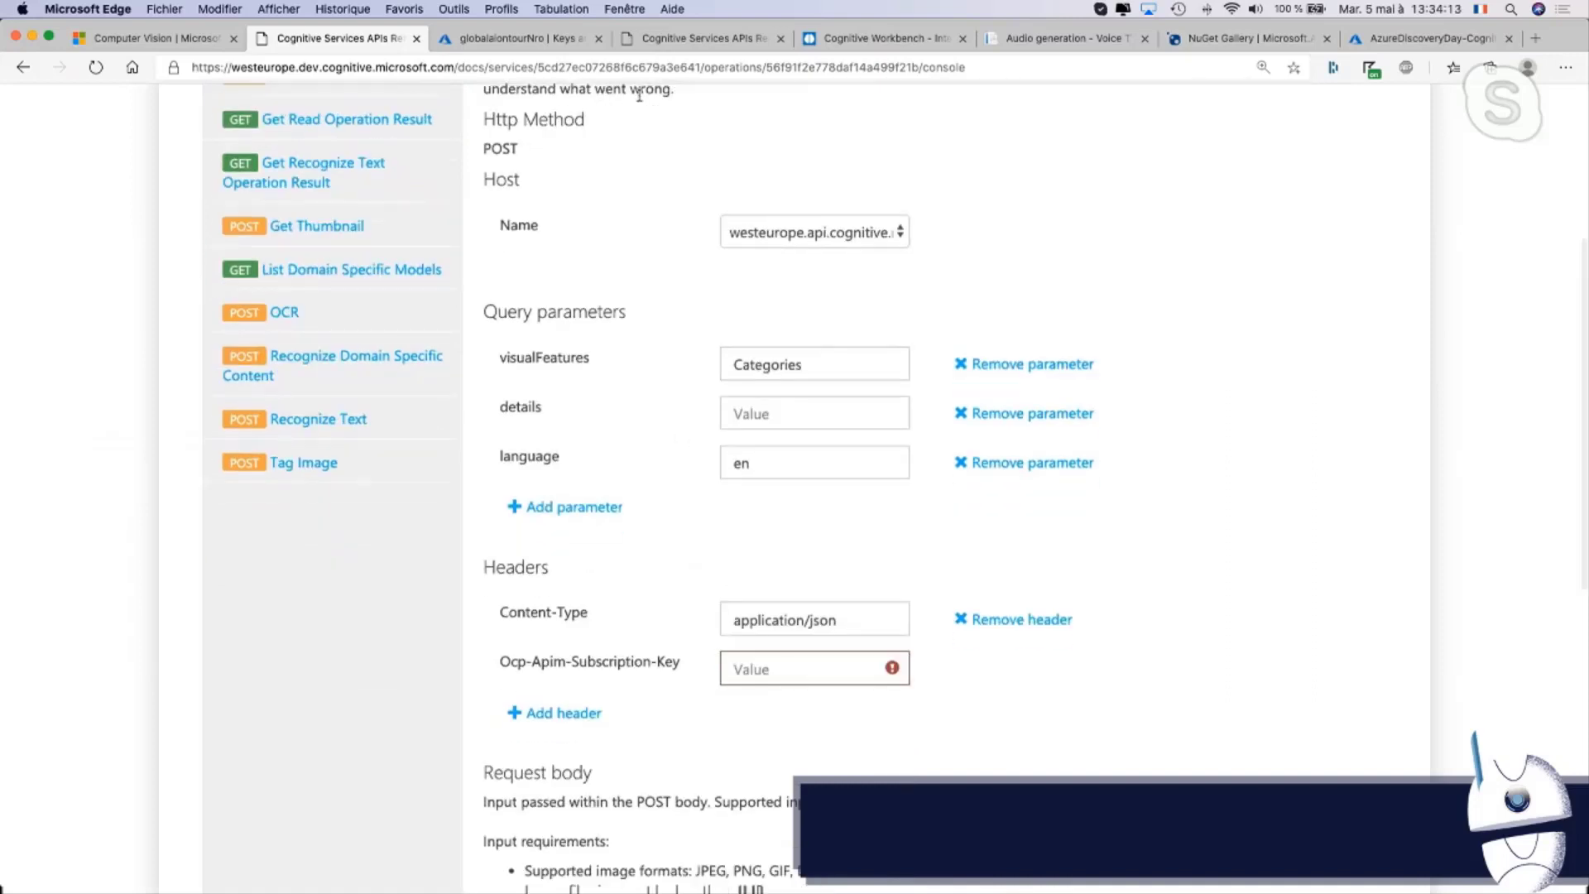
left_click(798, 677)
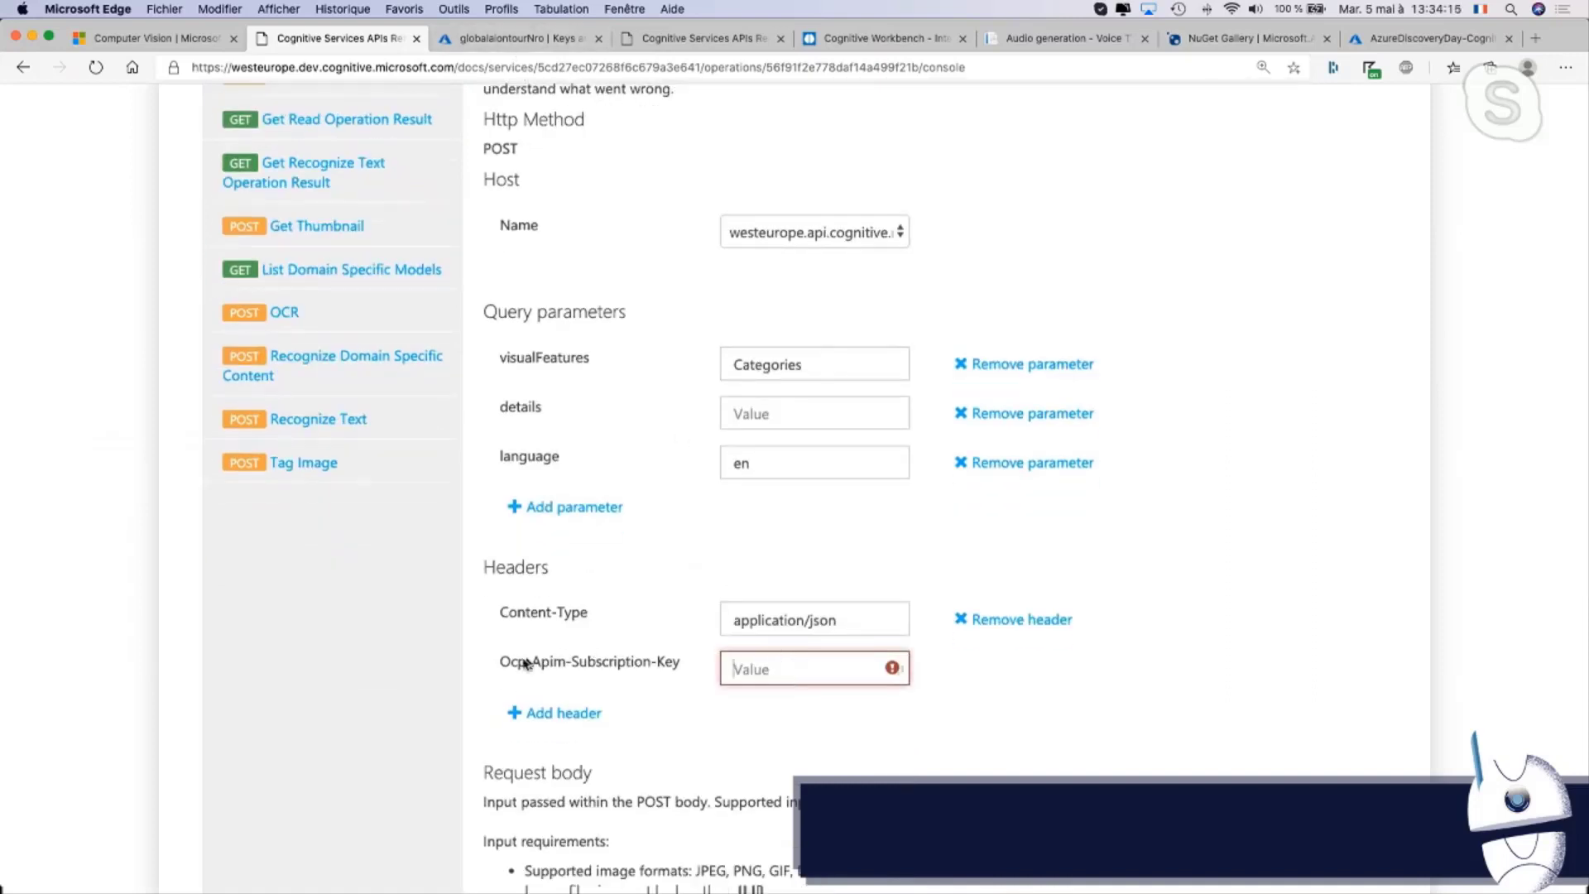
key("super+v")
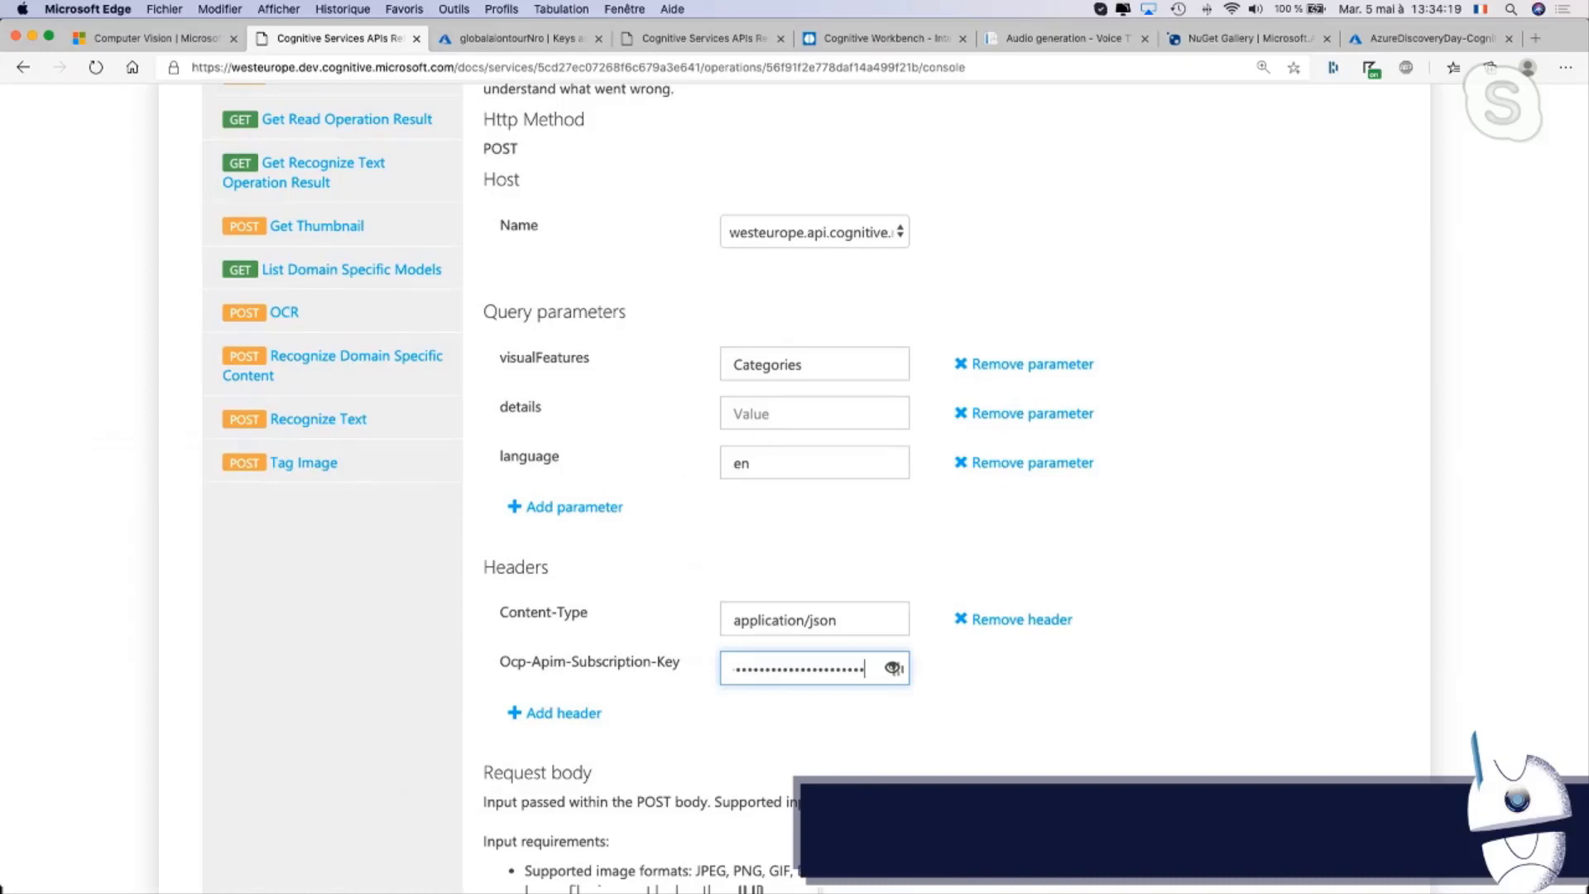
Switch to the Sublime Text notes and copy the JSON line containing the pbs.twimg.com image URL
left_click(885, 844)
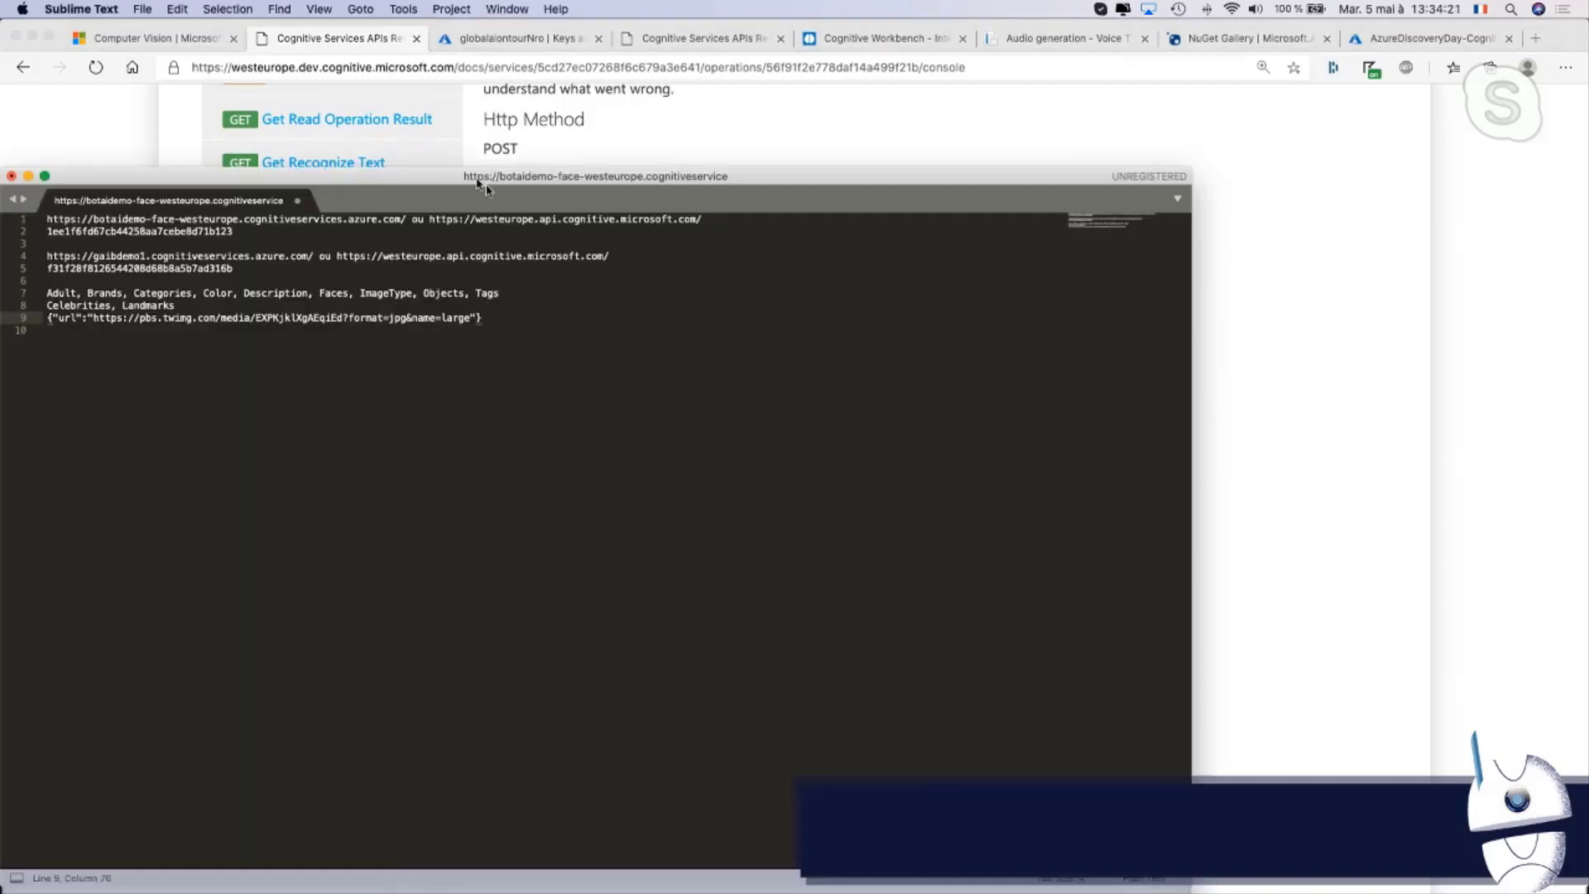
key("Down")
left_click_drag(499, 321, 33, 319)
key("super+c")
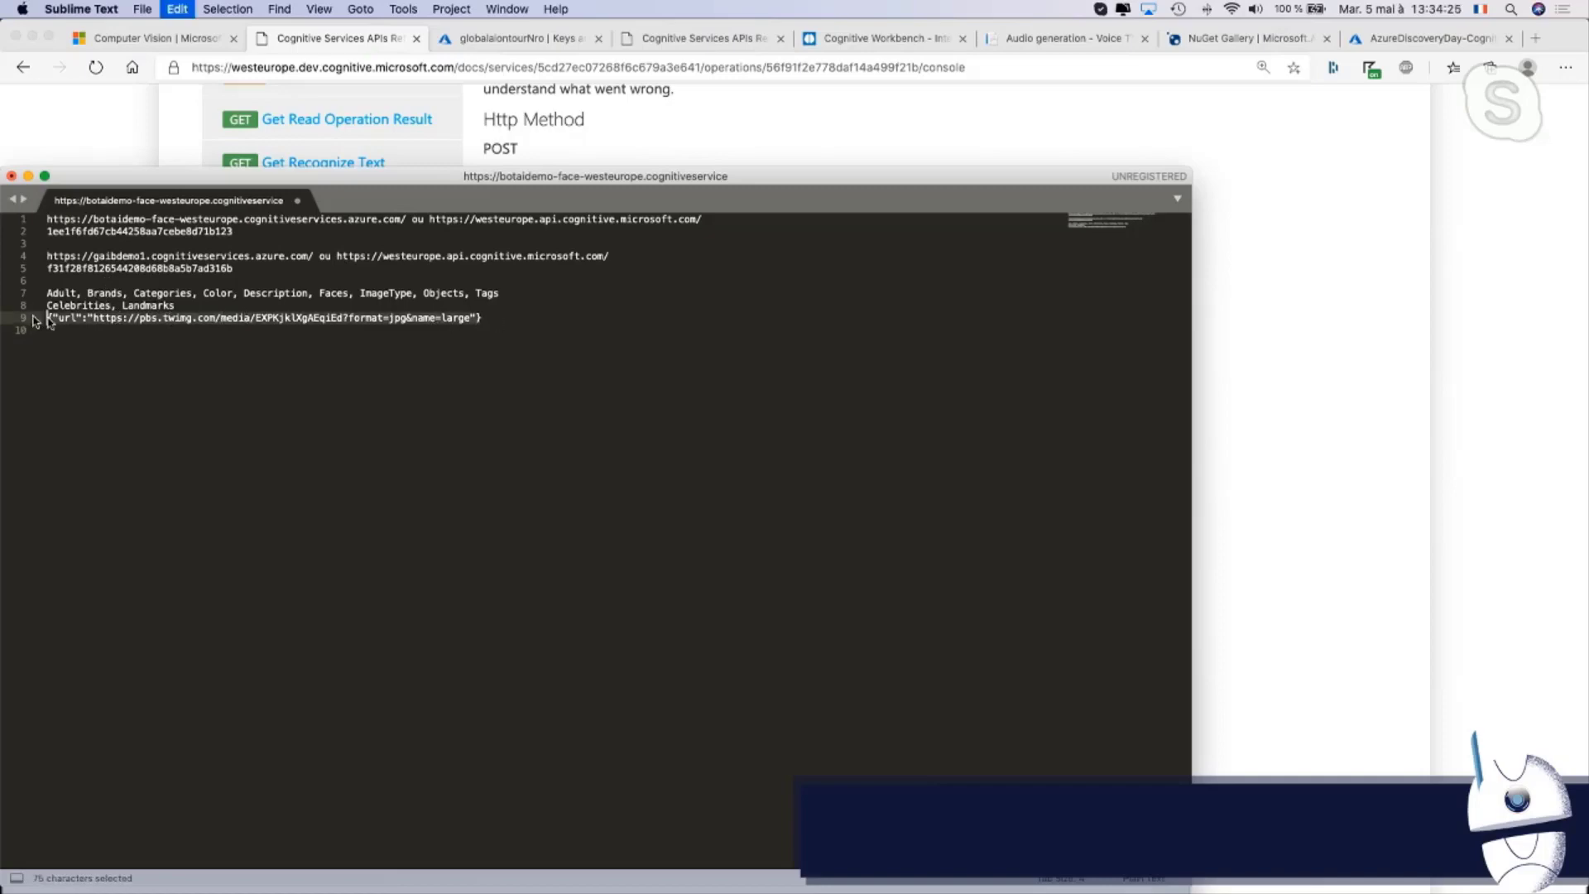
left_click(1240, 388)
scroll(876, 372, "down", 10)
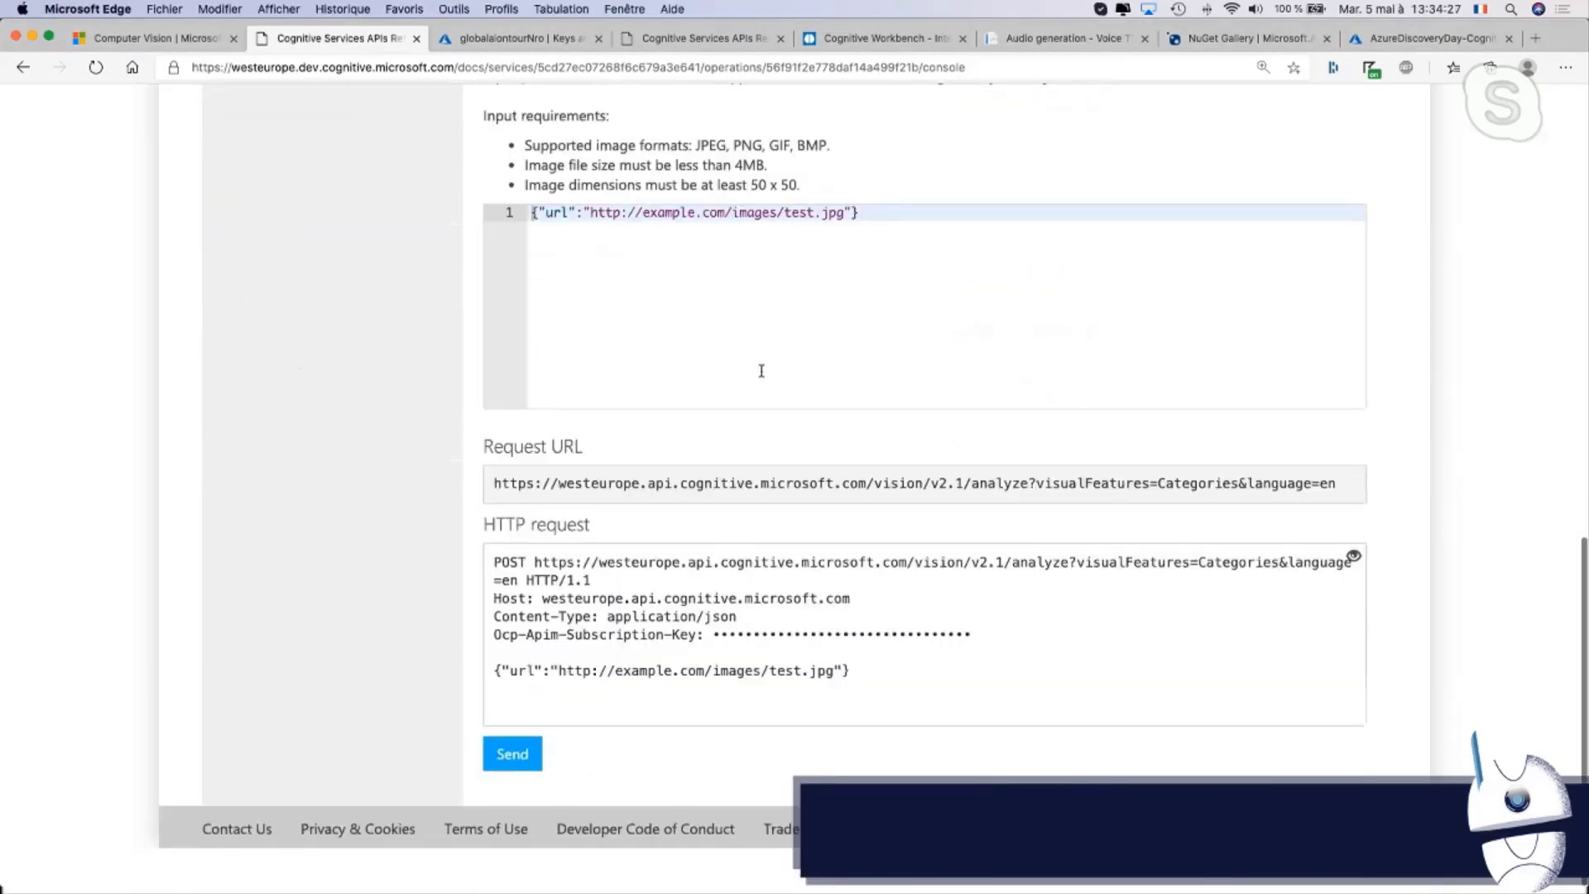
scroll(759, 365, "up", 1)
left_click(858, 283)
left_click_drag(858, 283, 418, 254)
key("super+v")
View the image from the request body's URL in a separate browser tab, and return to the console
left_click_drag(589, 250, 1076, 251)
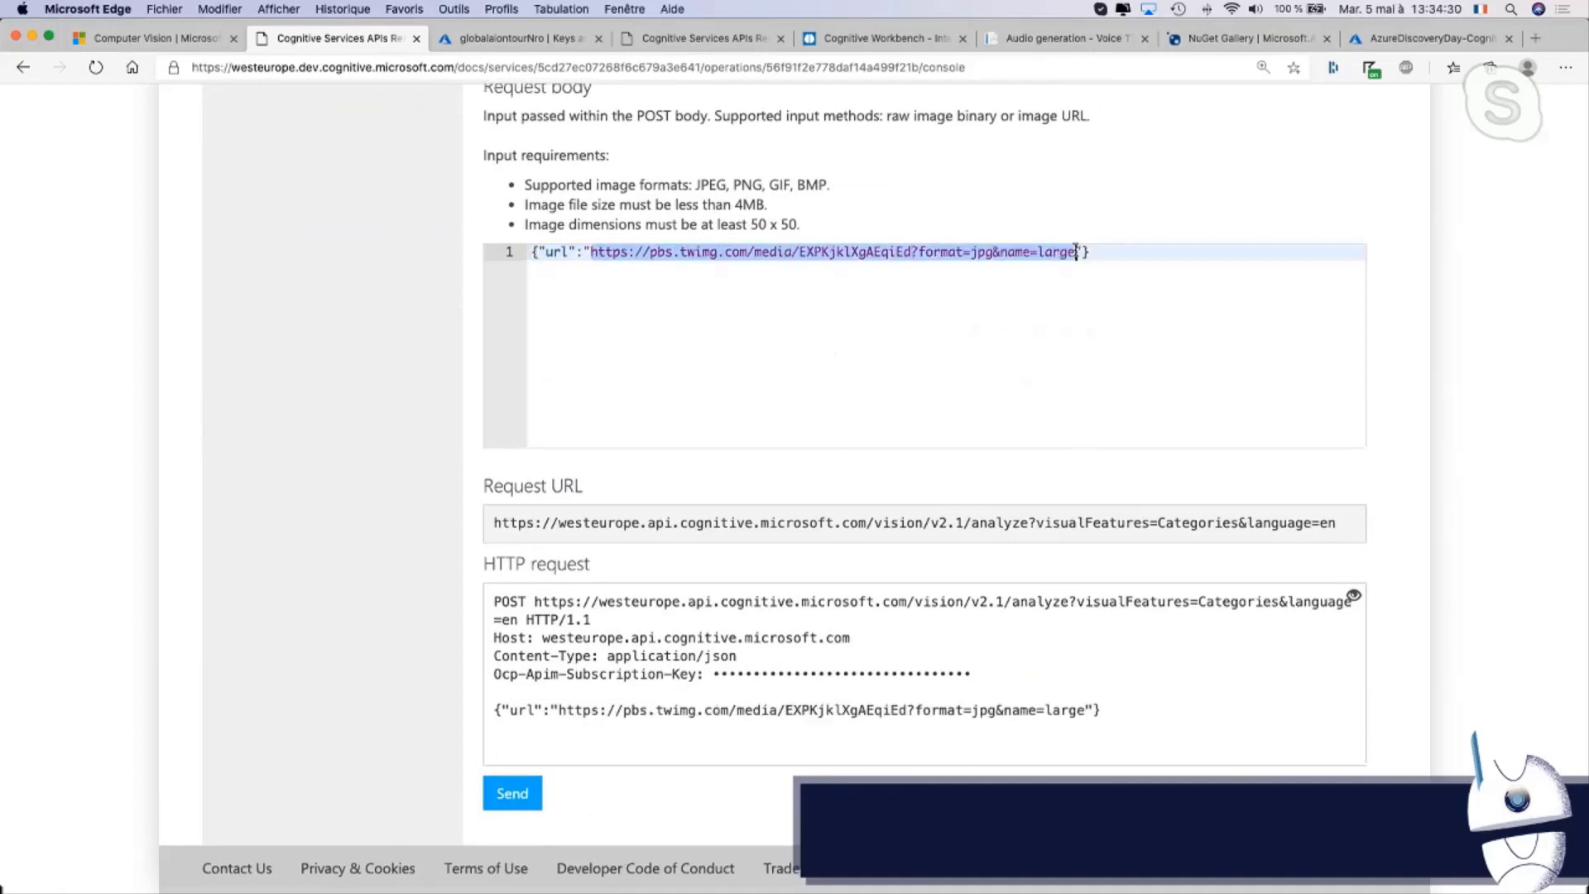
key("super+c")
left_click(1535, 38)
key("super+v")
key("Return")
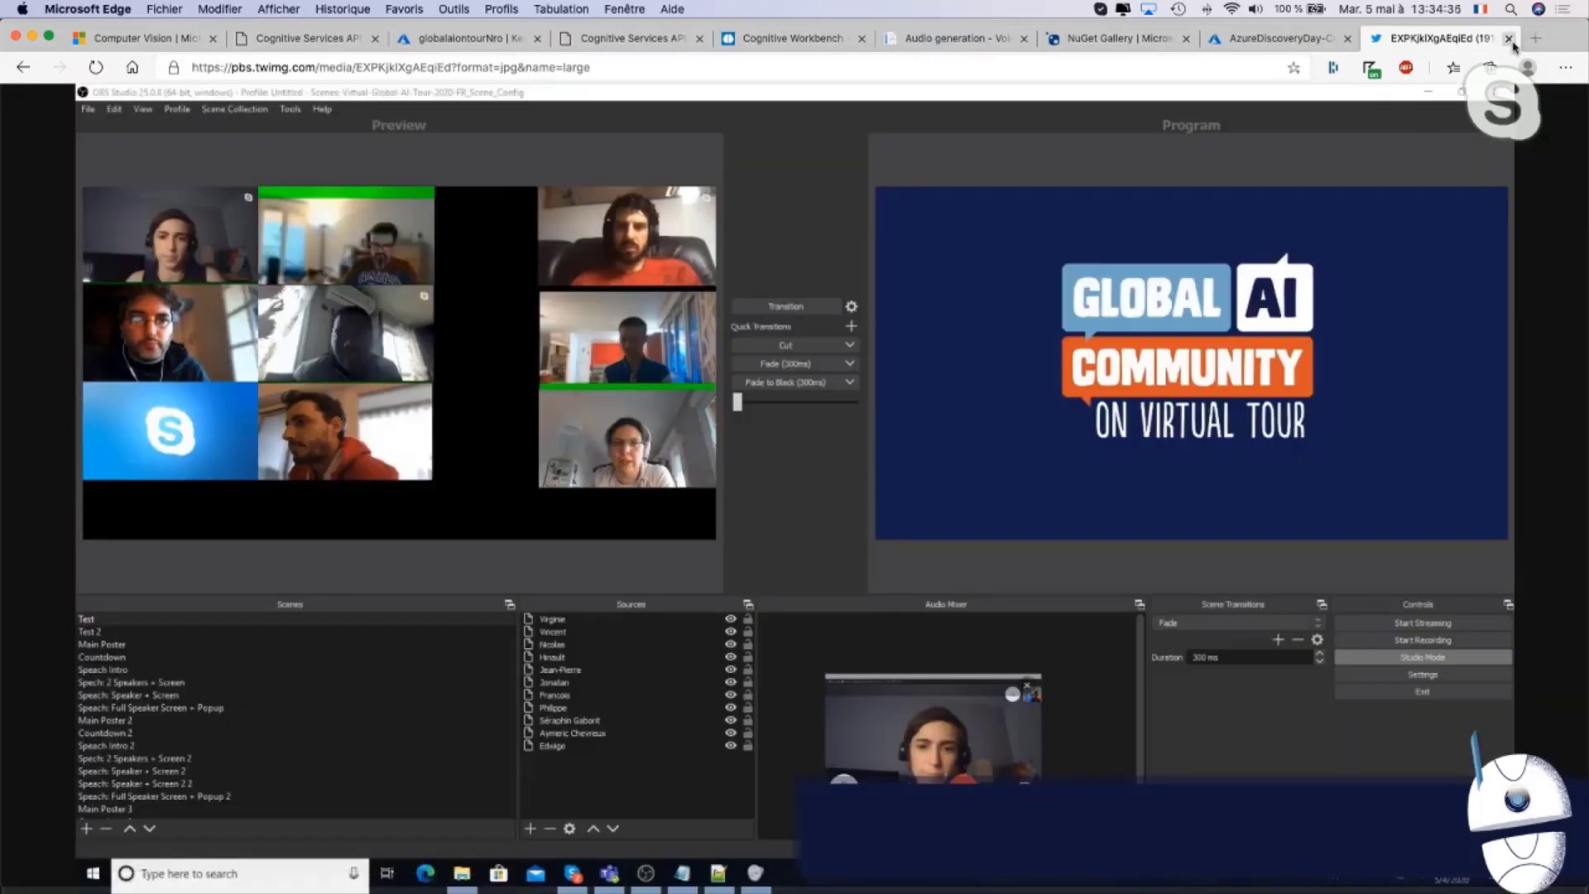
left_click(1509, 39)
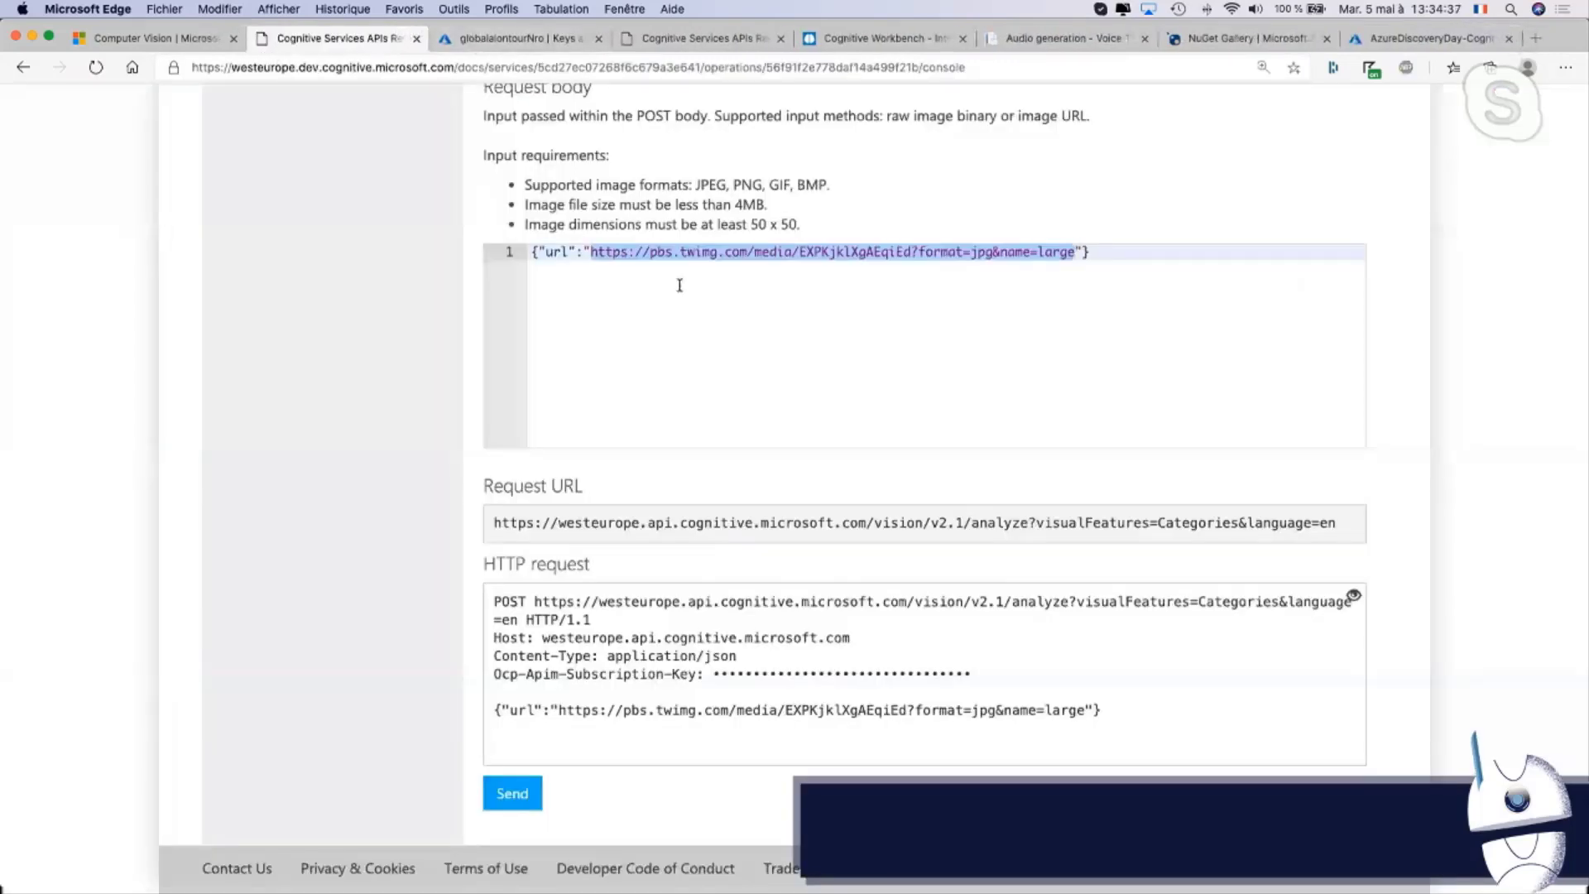
Copy the list Adult, Brands, Categories, Color, Description, Faces, ImageType, Objects, Tags from the Sublime Text notes and return to the console
scroll(679, 286, "up", 10)
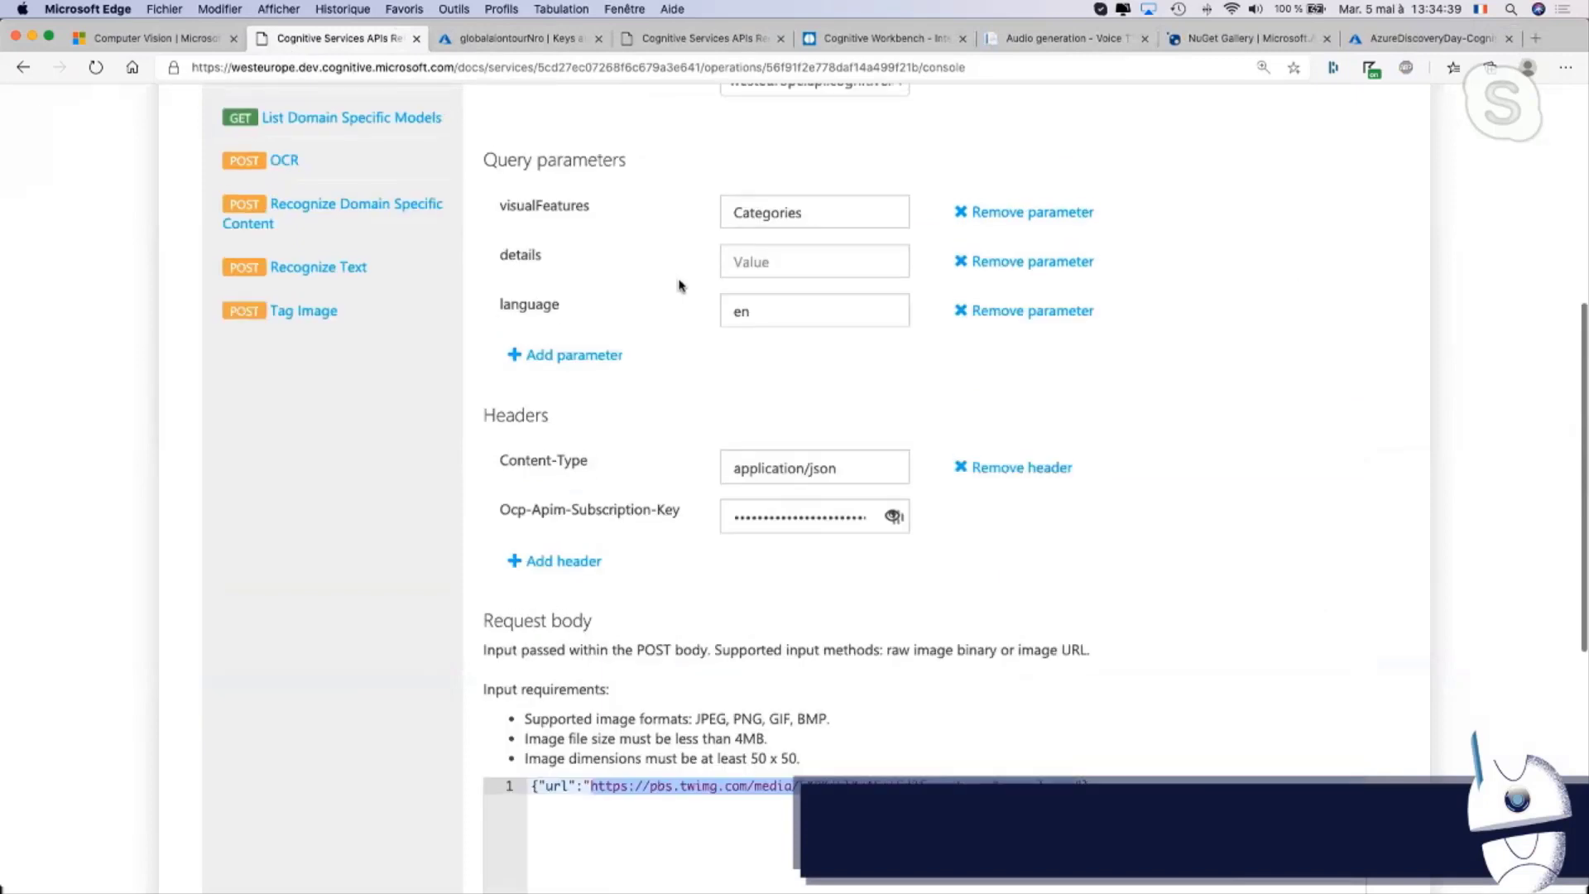
key("super+Tab")
left_click_drag(499, 294, 222, 293)
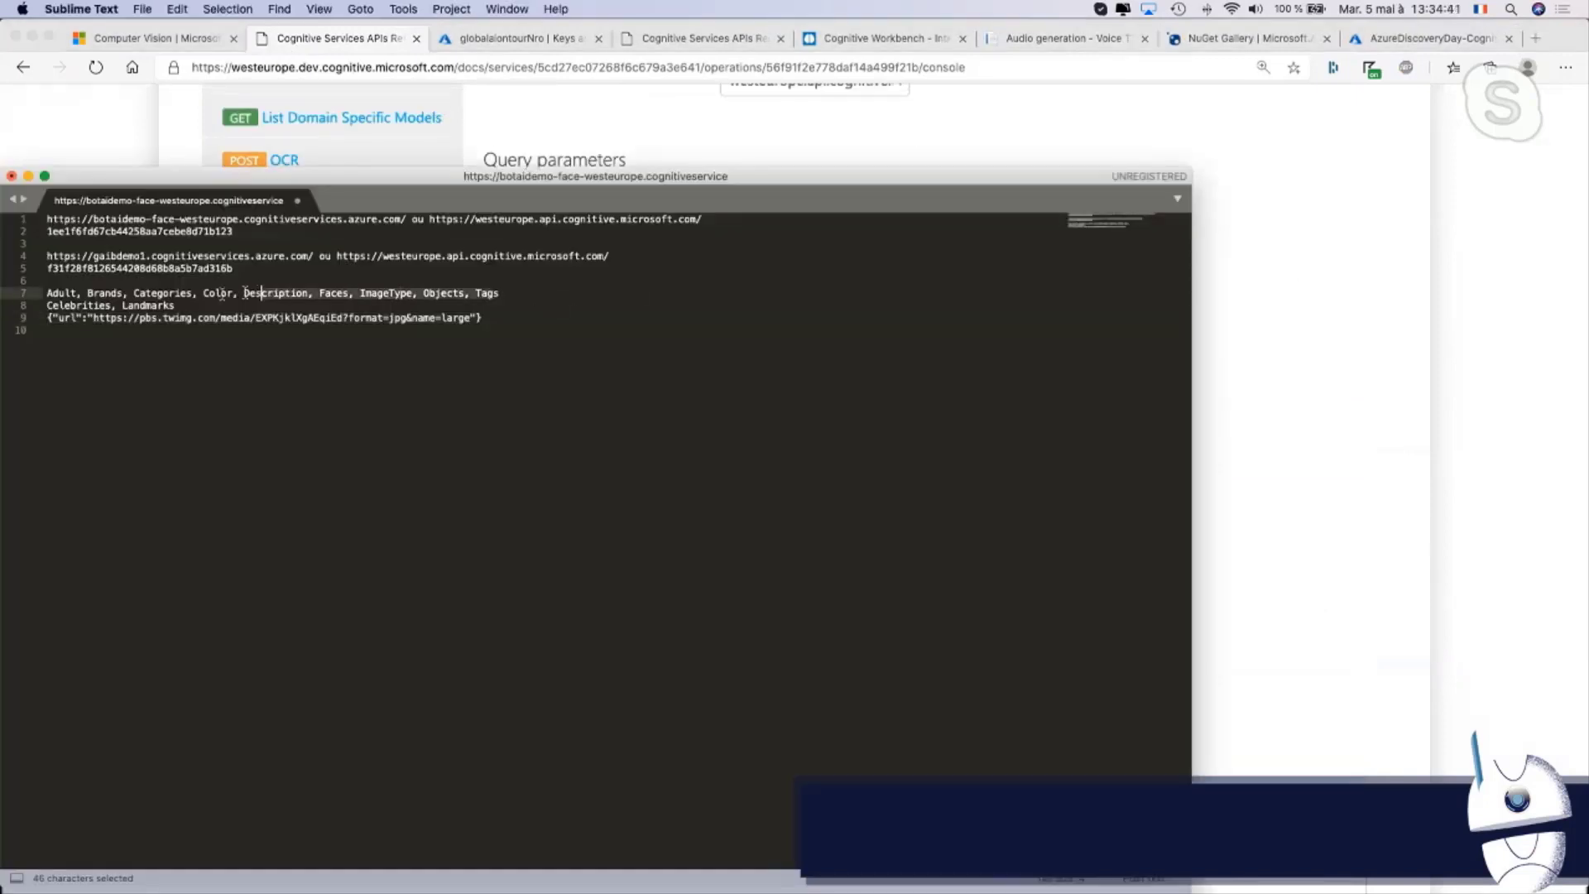
left_click_drag(52, 294, 502, 294)
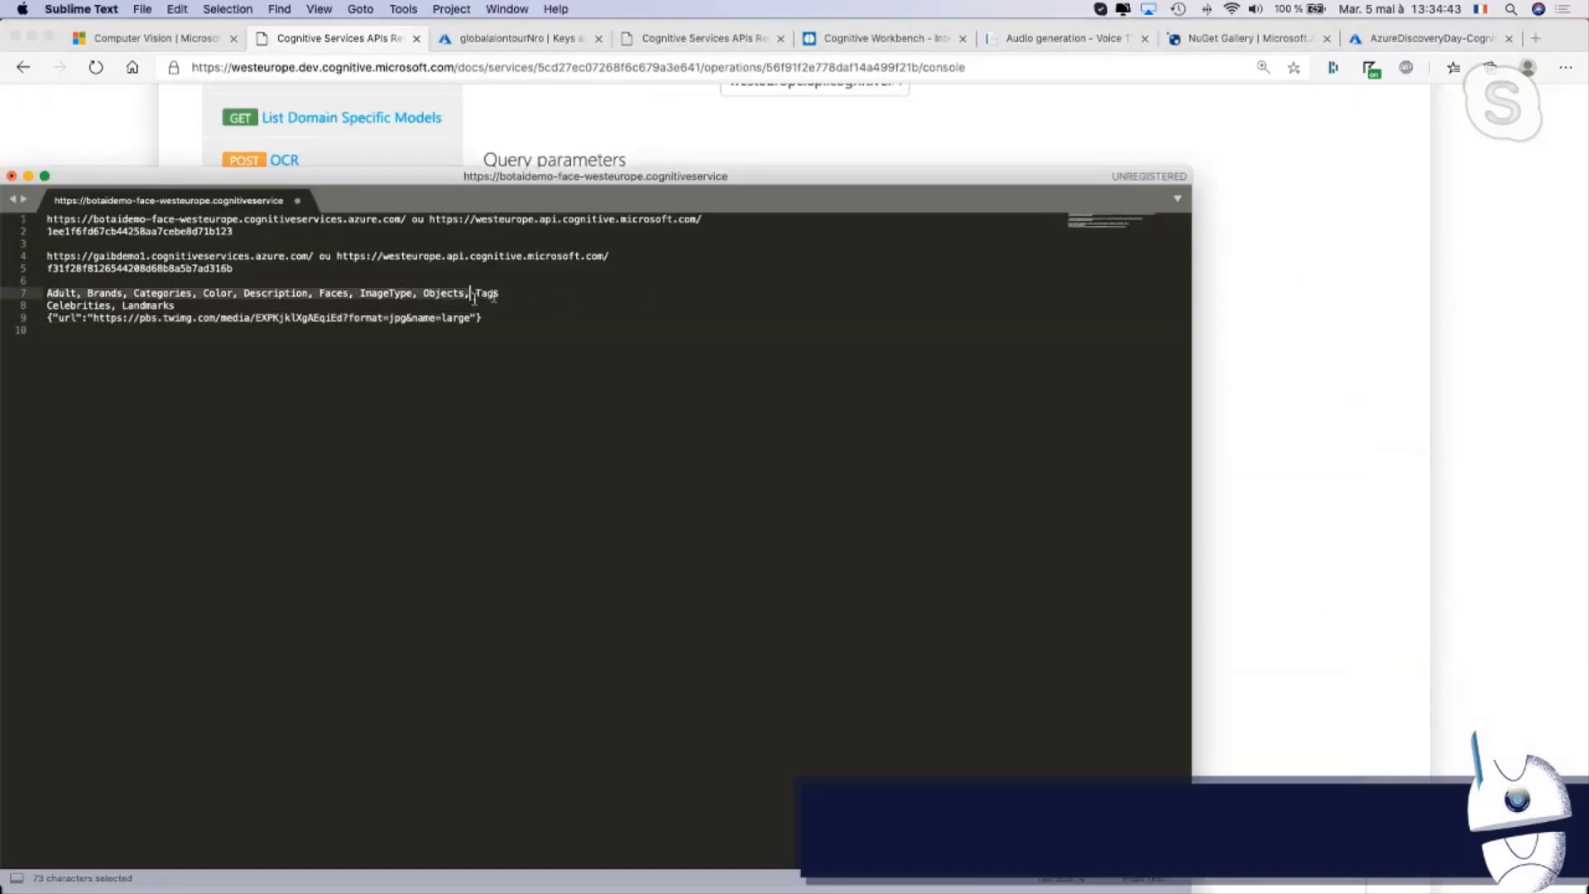
key("super+c")
key("super+Tab")
Replace the visualFeatures query parameter with the copied list of visual features
scroll(852, 216, "up", 5)
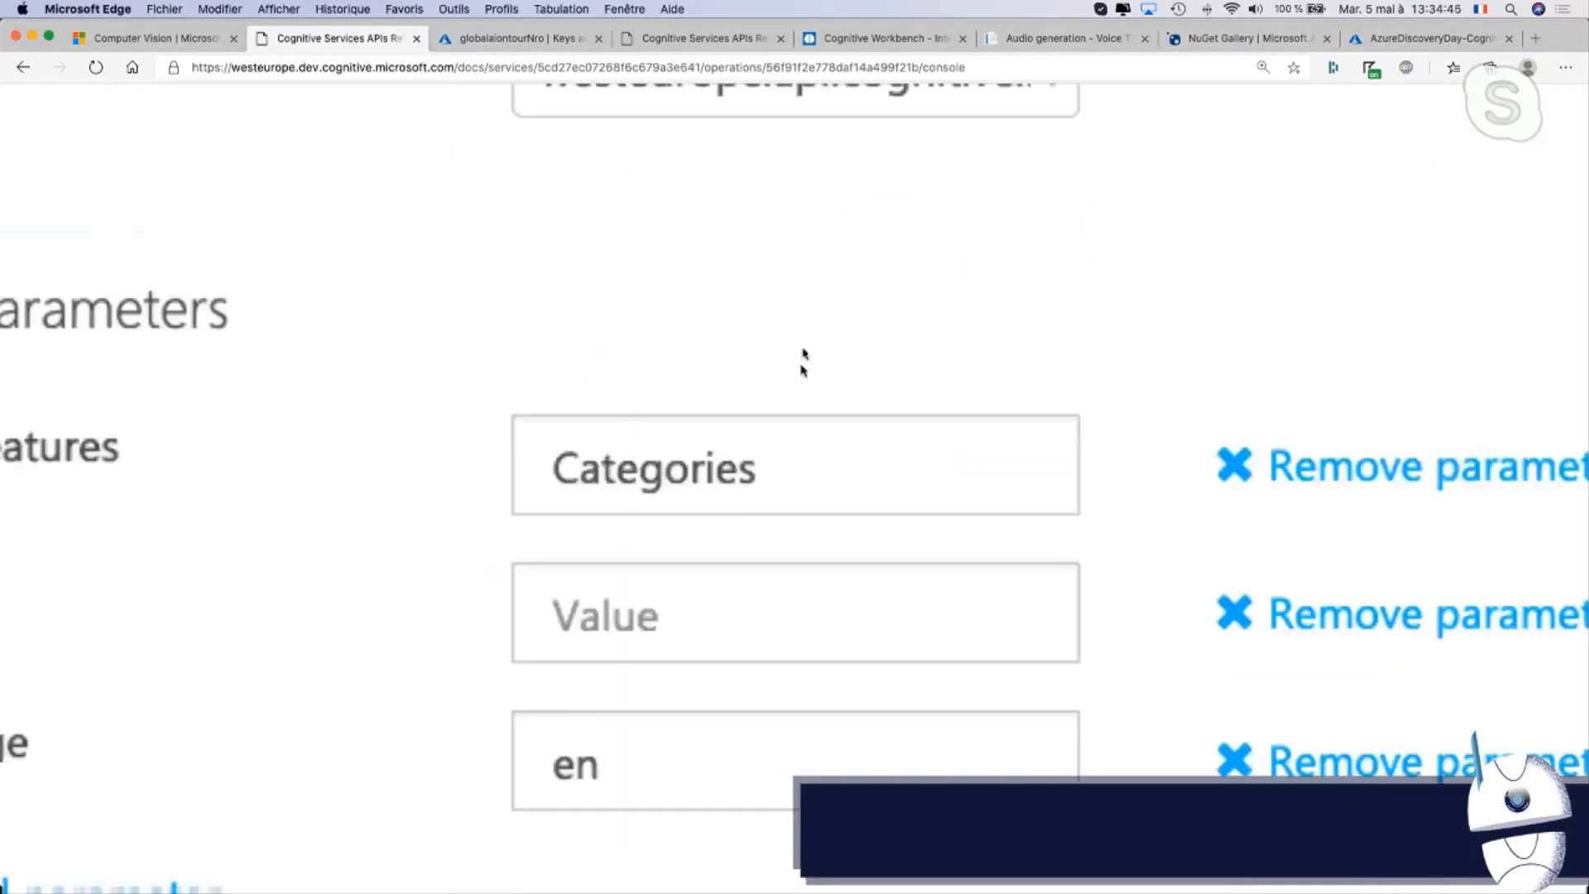
left_click(779, 451)
scroll(780, 450, "down", 5)
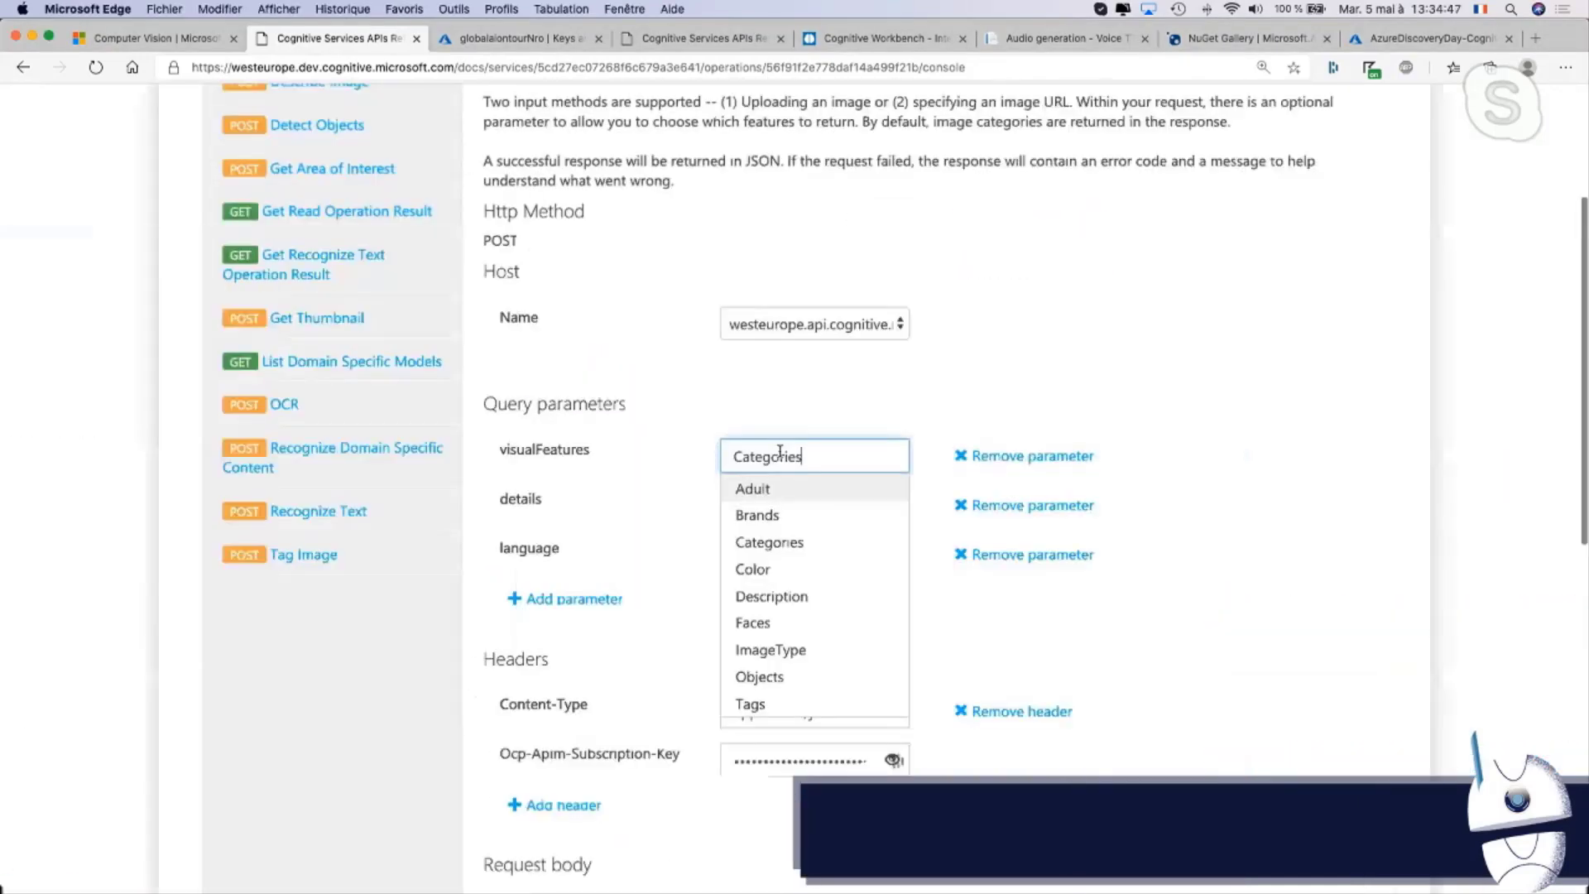
key("super+a")
key("super+v")
Remove the spaces after the commas in visualFeatures so it reads Adult,Brands,Categories,Color,Description,Faces,ImageType,Objects,Tags
left_click(782, 454)
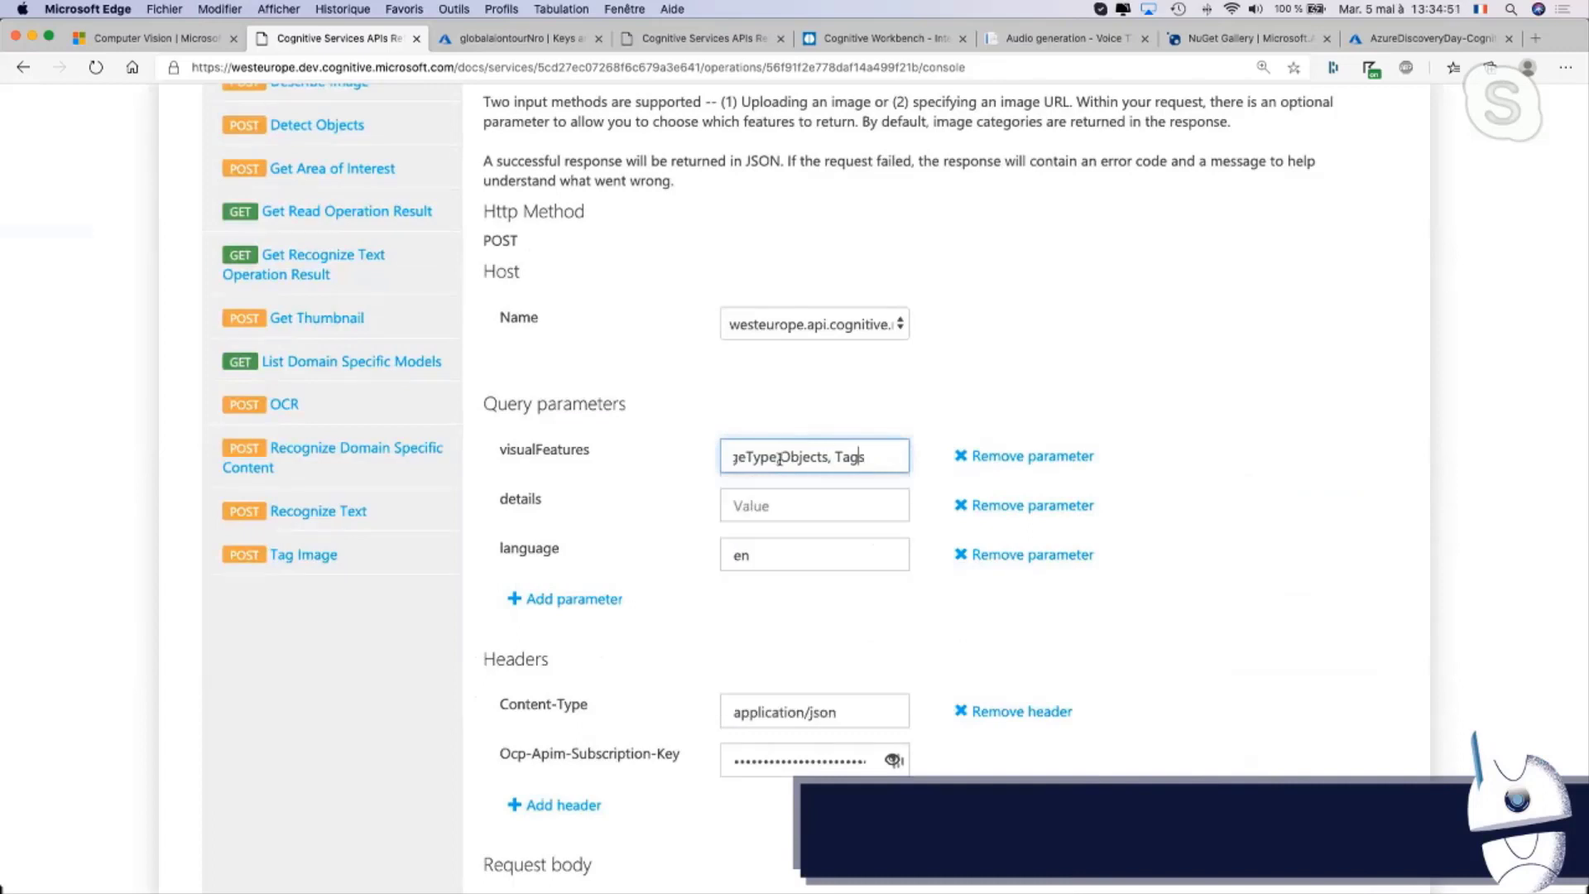
key("BackSpace")
key("Left")
key("Left")
key("Left")
key("Left")
key("Left")
key("Left")
key("Left")
key("Left")
key("Left")
key("Left")
key("BackSpace")
key("BackSpace")
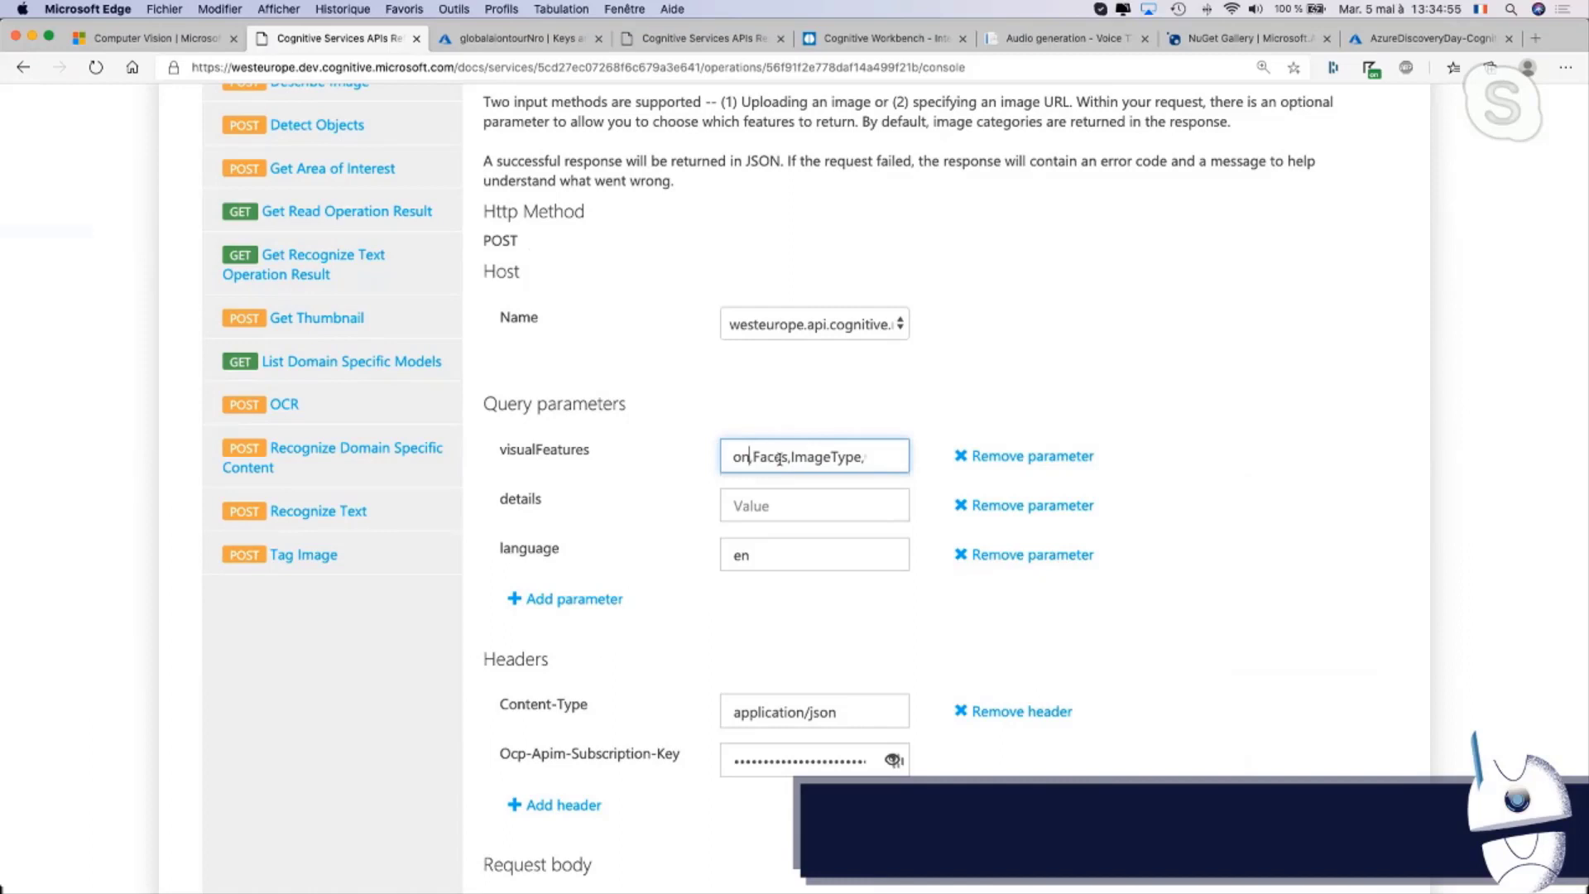
key("Left")
key("Left")
key("Left")
key("Left")
key("Left")
key("Left")
key("Left")
key("Left")
key("Left")
key("Left")
key("Left")
key("Left")
key("Left")
key("Left")
key("Left")
key("Left")
key("Left")
key("Left")
key("BackSpace")
key("Right")
key("Right")
key("Right")
key("Right")
key("Right")
key("Right")
key("Right")
key("BackSpace")
key("Left")
key("Left")
key("Left")
key("Left")
key("Left")
key("Left")
key("Left")
key("Left")
key("Left")
key("Left")
key("Left")
key("BackSpace")
key("Left")
key("Left")
key("Left")
key("Left")
key("Left")
key("Left")
key("Left")
key("BackSpace")
key("Left")
key("Left")
key("Left")
key("Left")
key("Left")
key("Left")
scroll(713, 480, "up", 1)
scroll(678, 463, "down", 5)
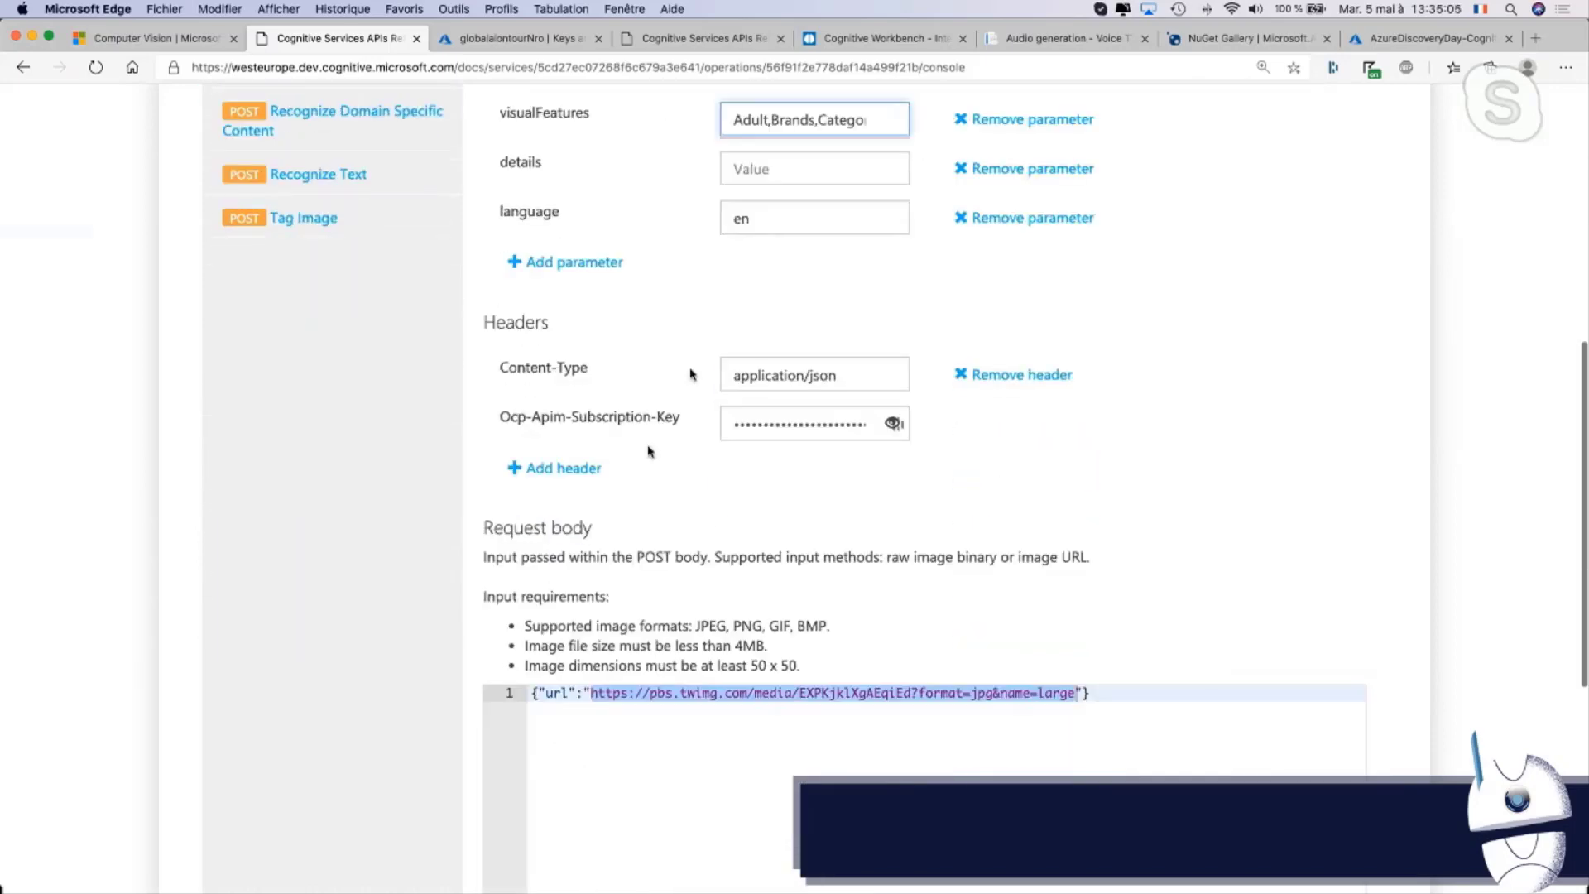
left_click(783, 166)
left_click(774, 197)
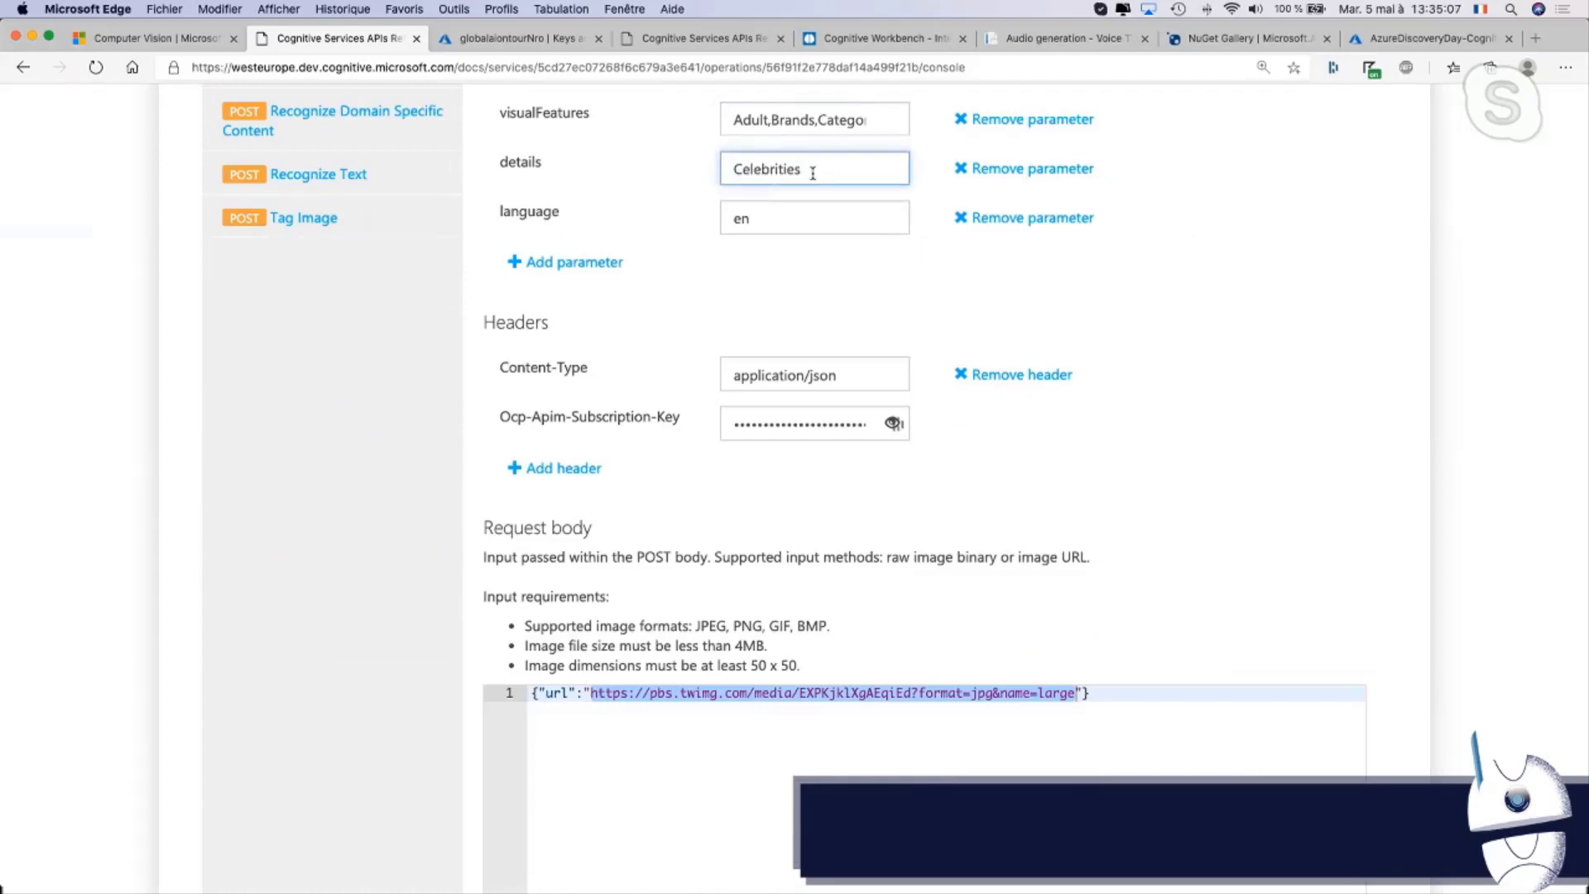
left_click_drag(812, 172, 670, 174)
key("BackSpace")
Send the Analyze Image request with the configured visual features and image URL
scroll(670, 174, "down", 5)
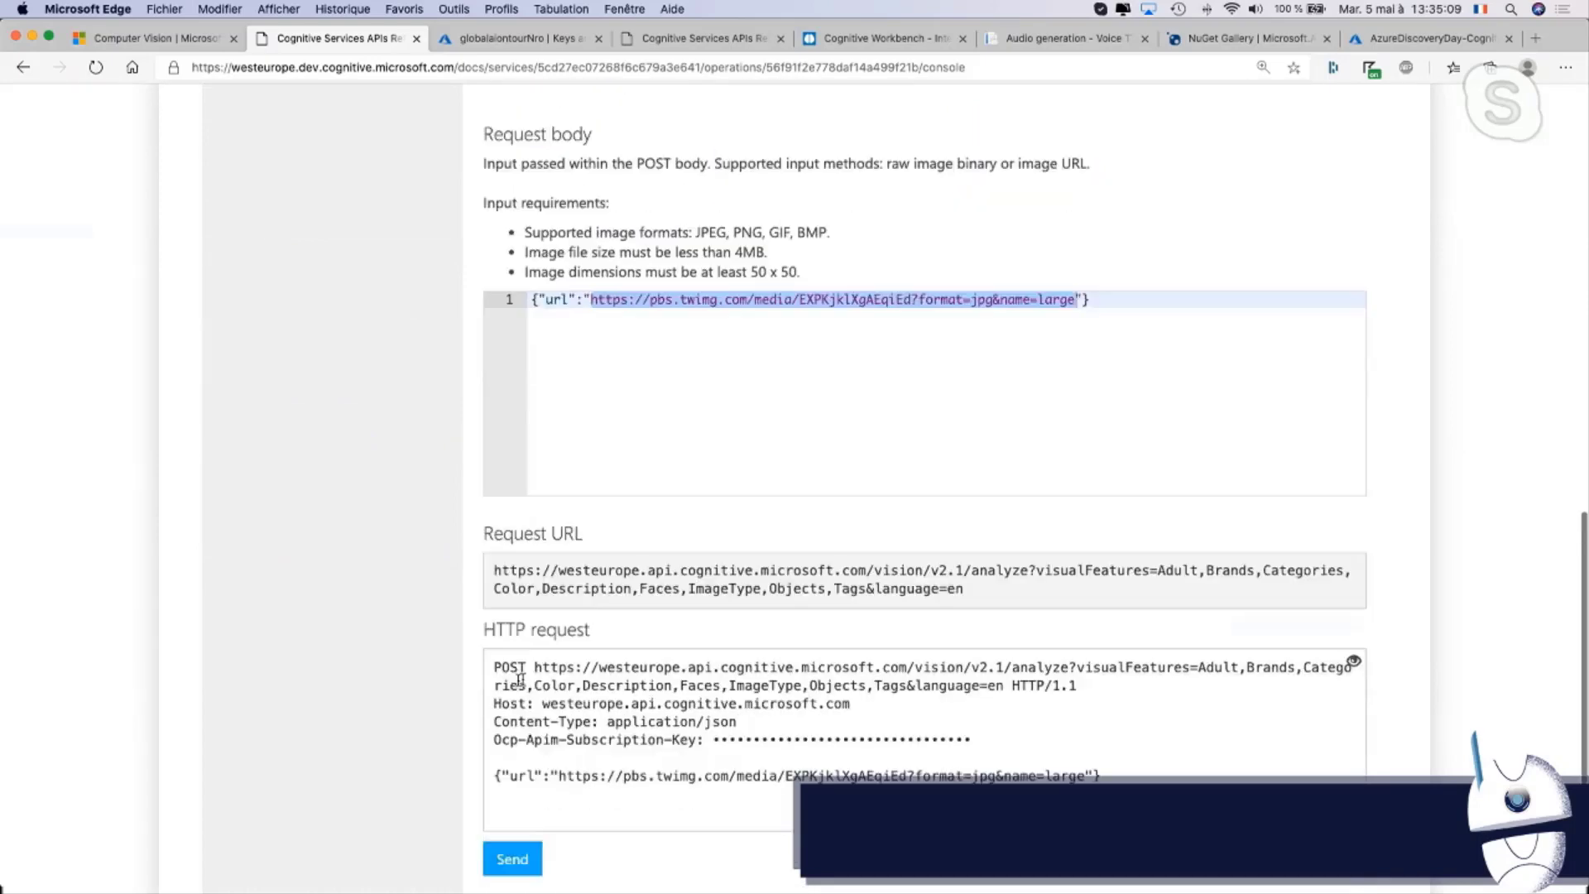
scroll(520, 678, "down", 2)
left_click(513, 796)
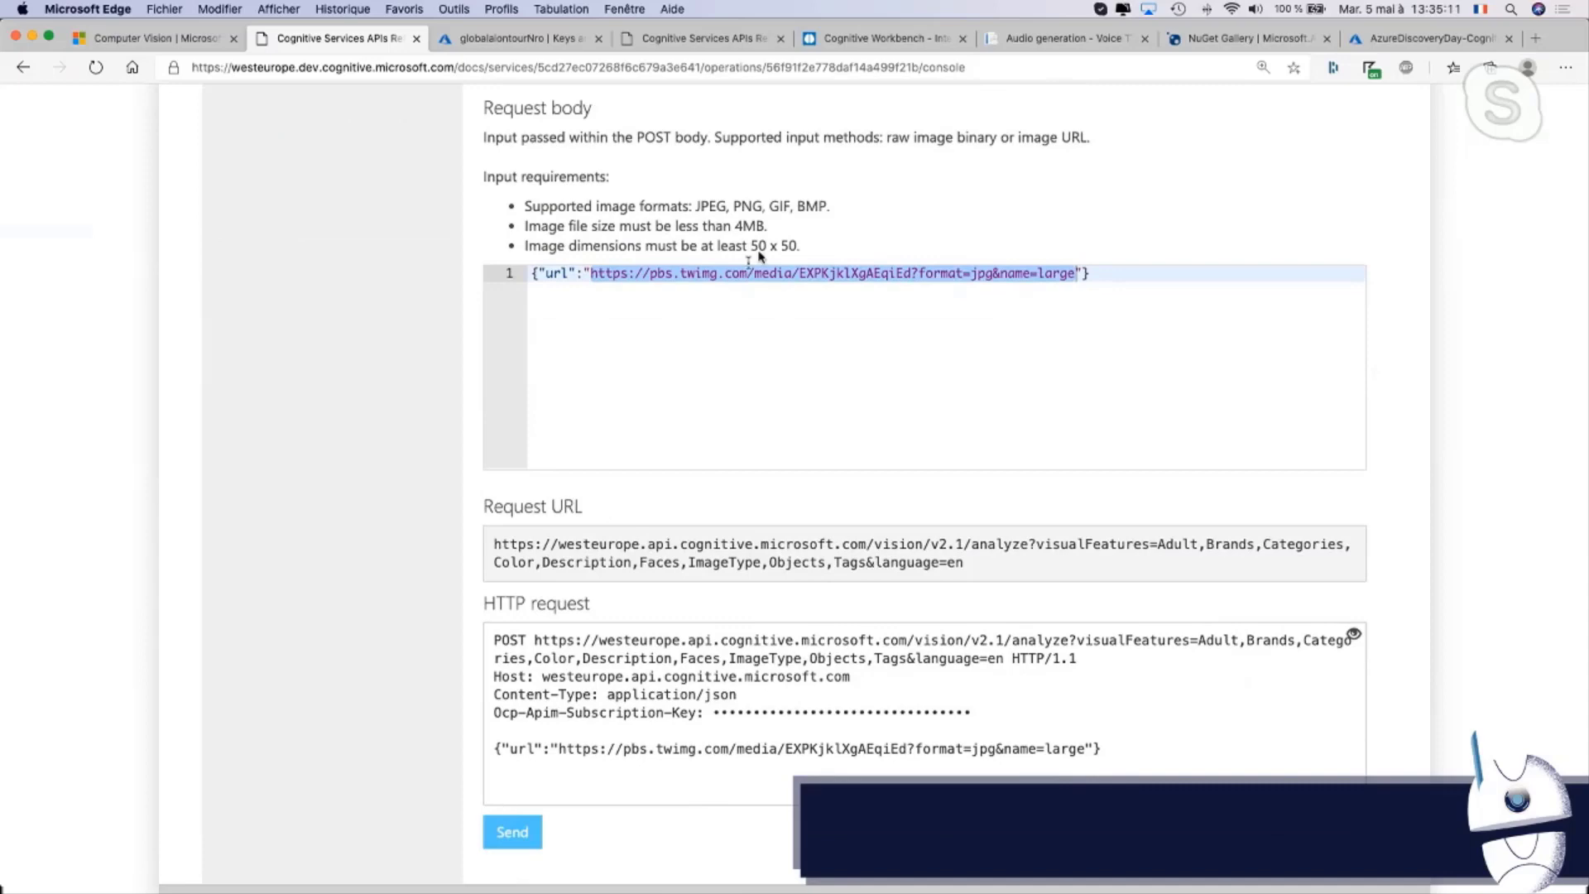
scroll(414, 546, "down", 1)
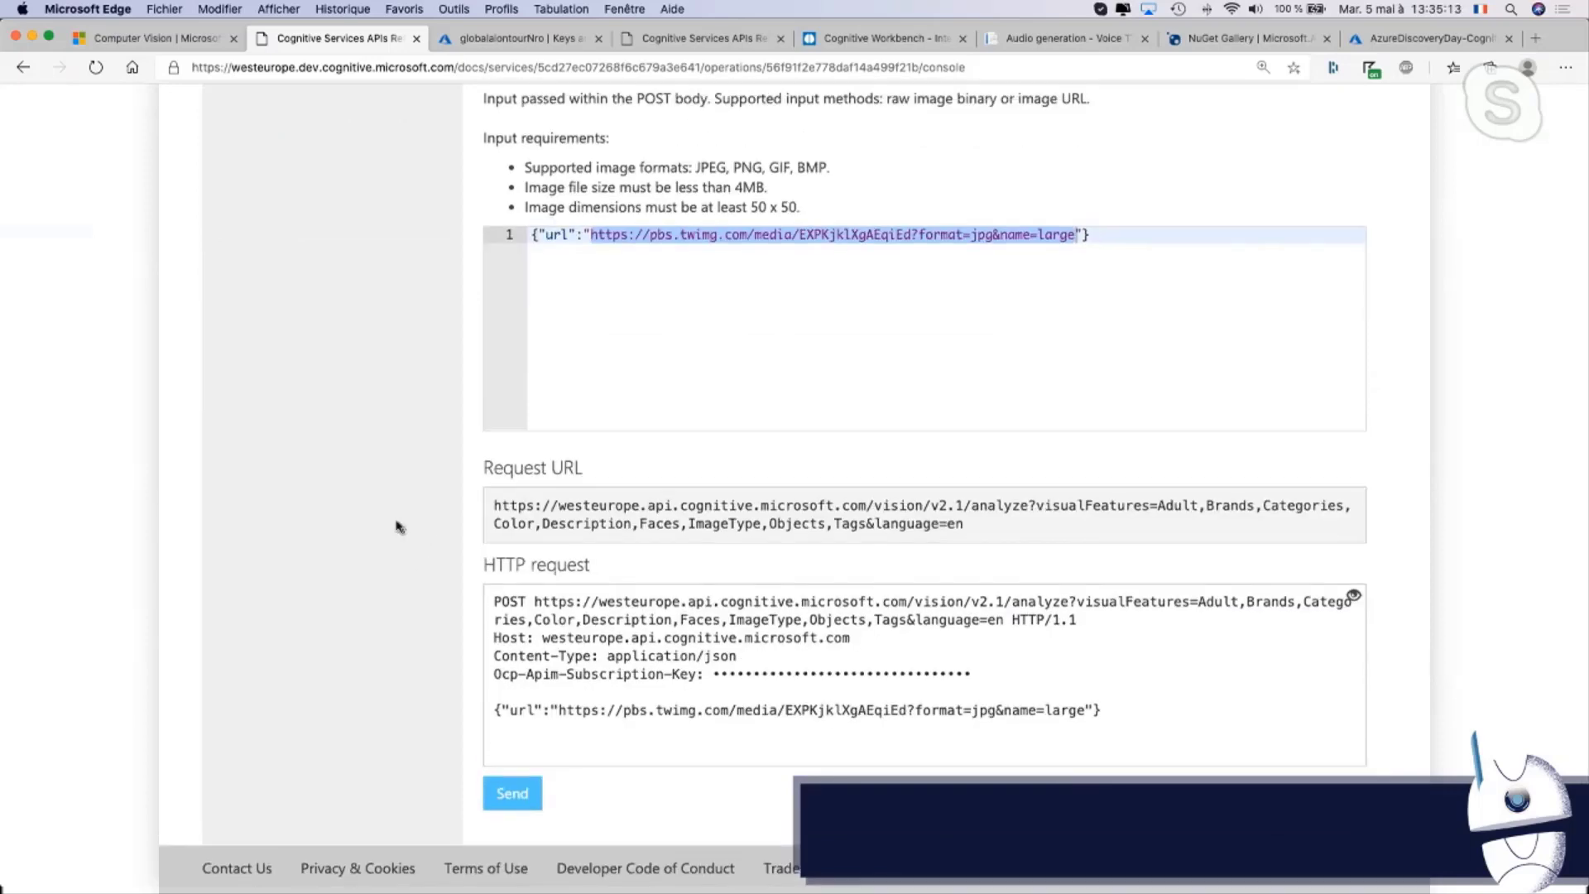
Examine the response status and the categories, adult, color and image type sections of the returned JSON
scroll(381, 522, "down", 5)
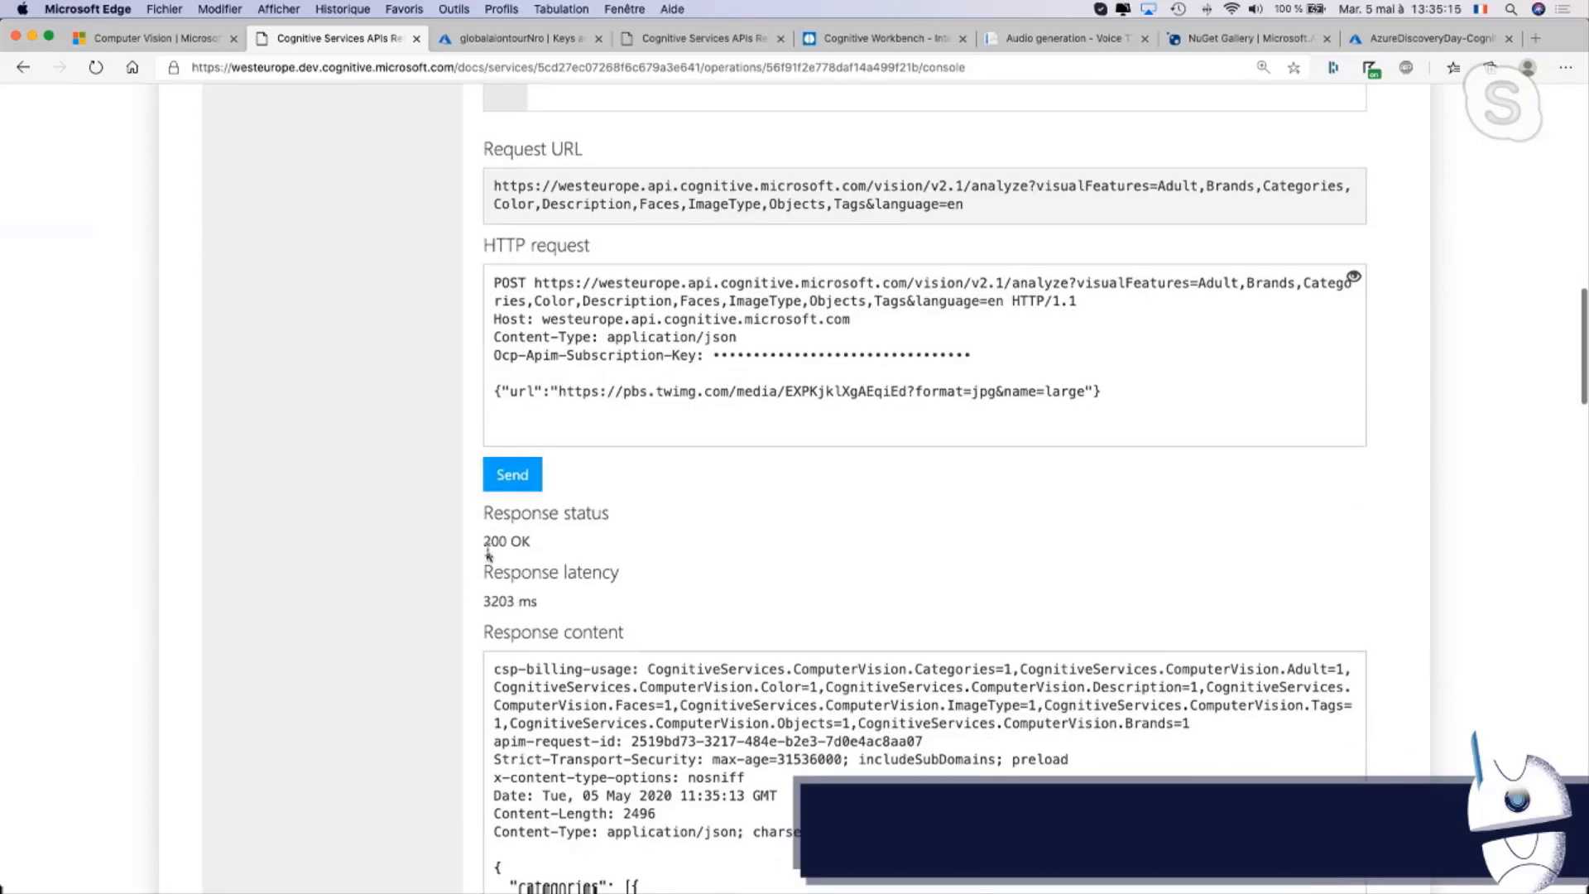
left_click_drag(540, 546, 467, 551)
scroll(613, 554, "down", 7)
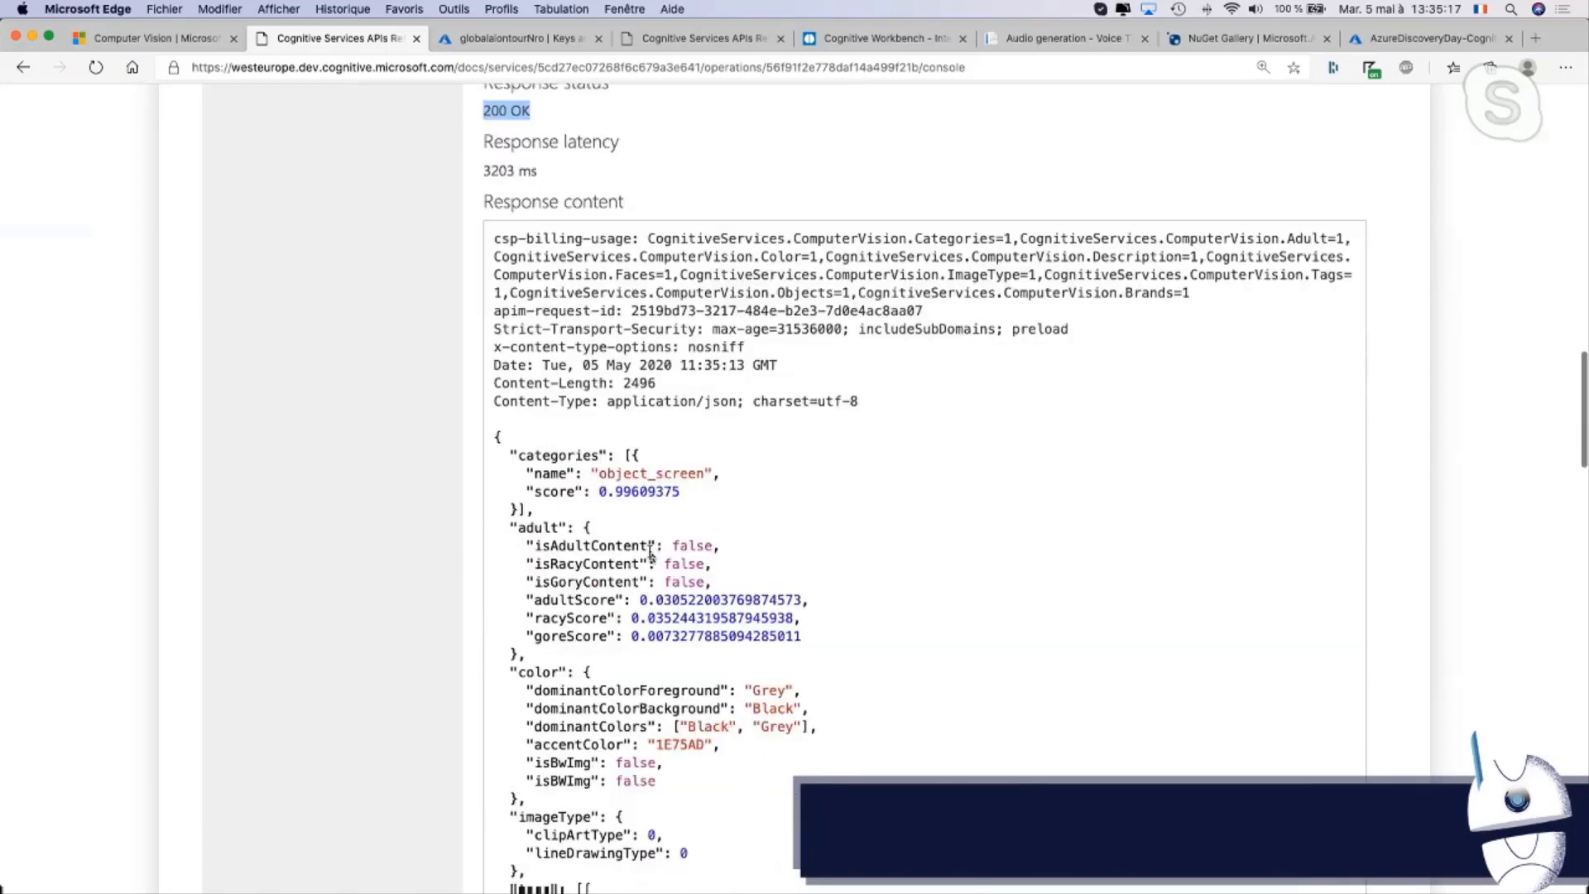
scroll(650, 555, "down", 2)
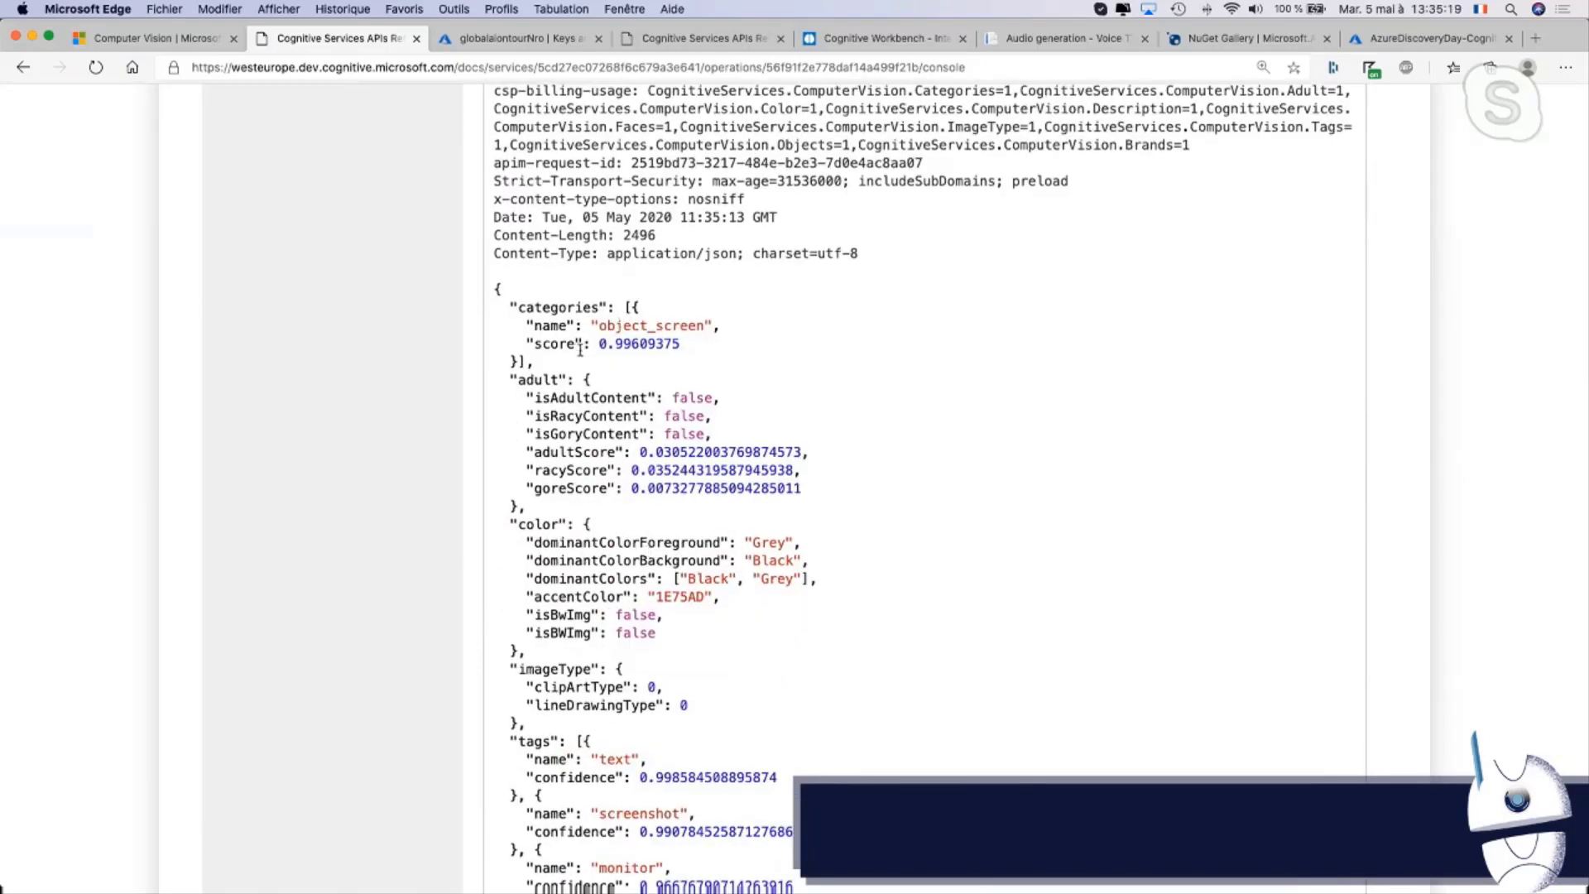
scroll(749, 327, "down", 3)
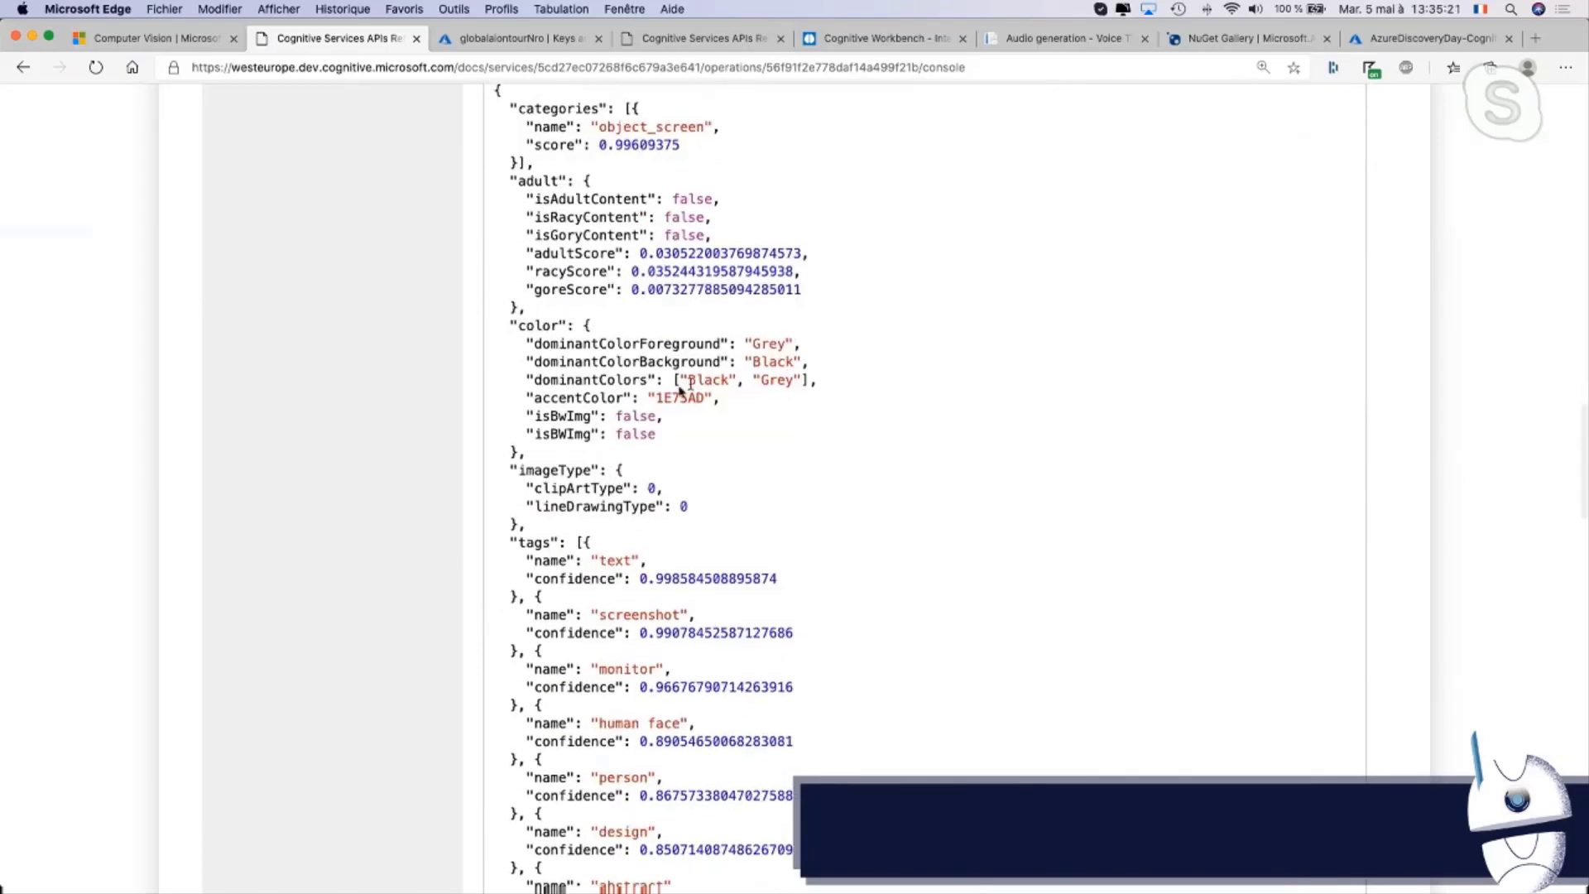
scroll(594, 318, "down", 4)
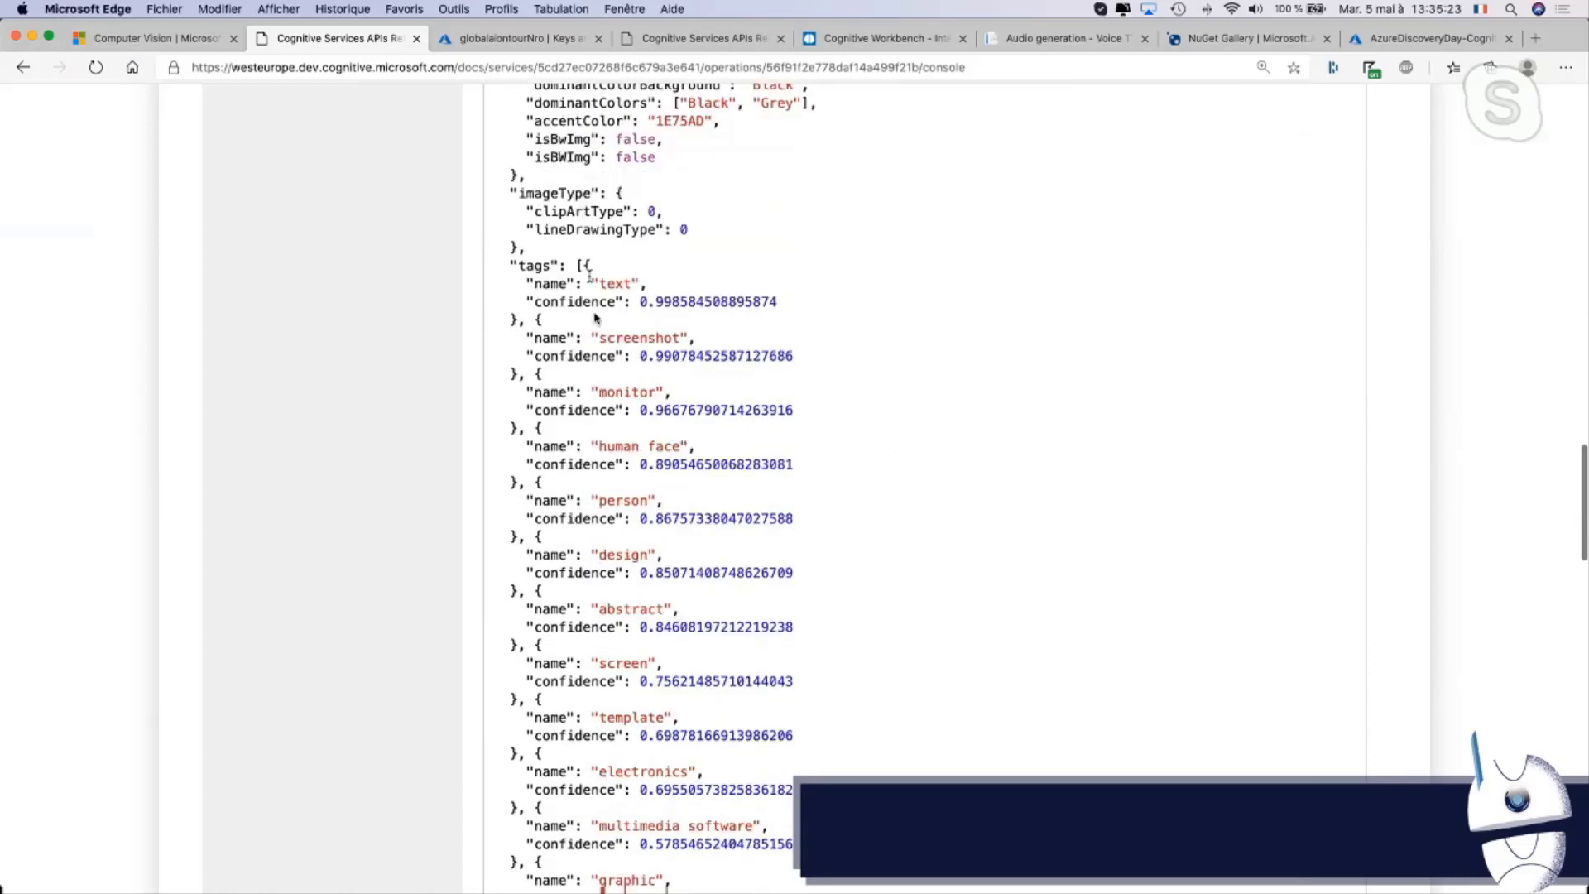
Examine the tags section of the response, including each tag's name and confidence score
left_click_drag(533, 249, 852, 720)
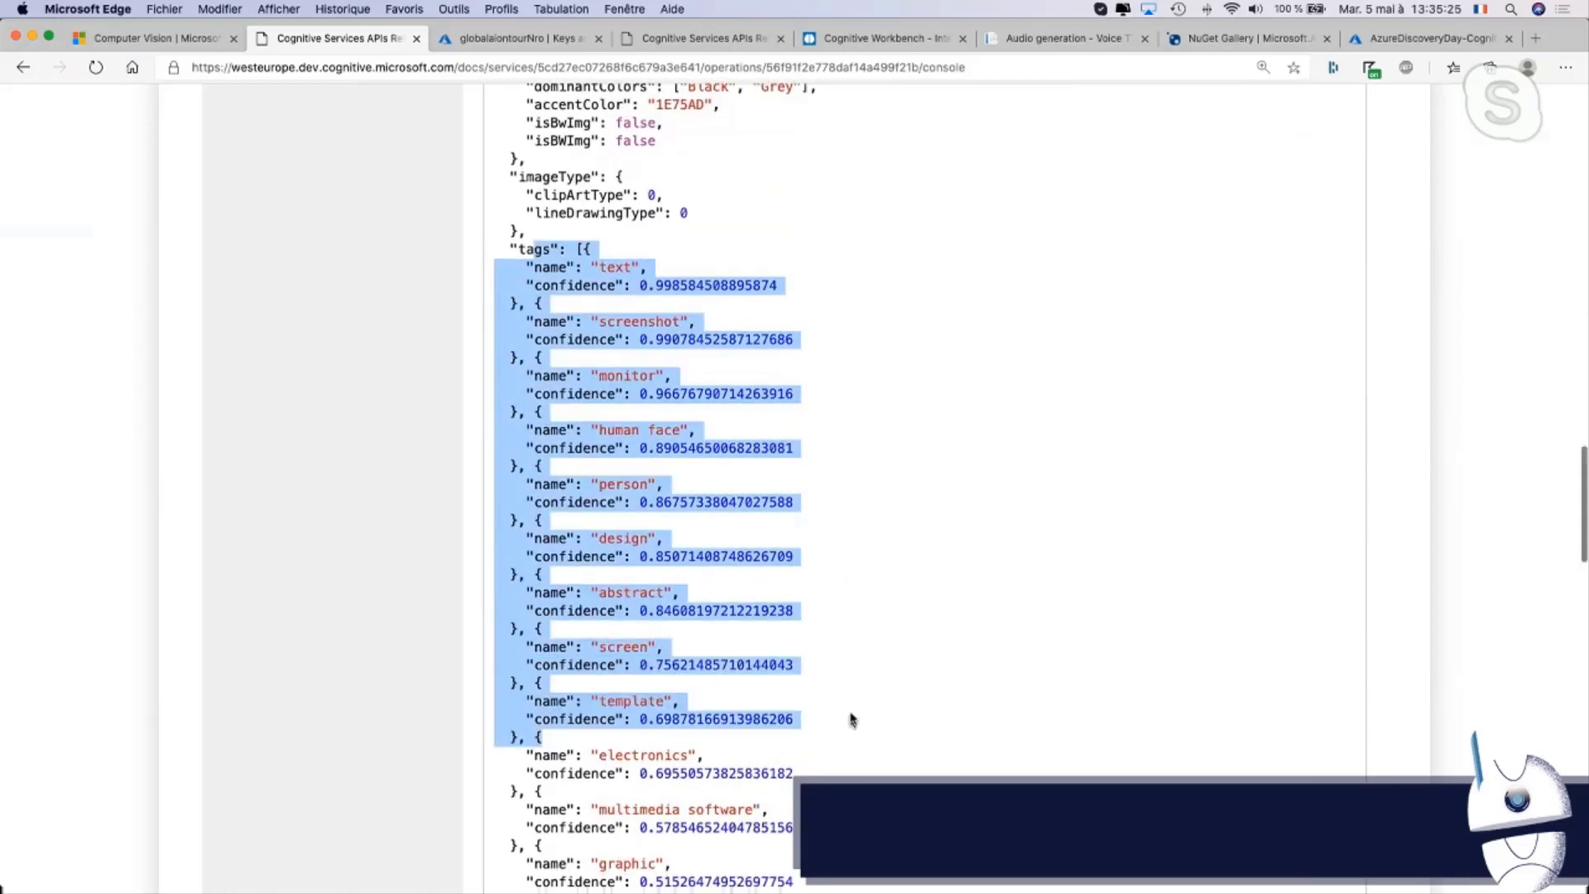
left_click(569, 407)
left_click_drag(535, 394, 808, 397)
left_click(579, 412)
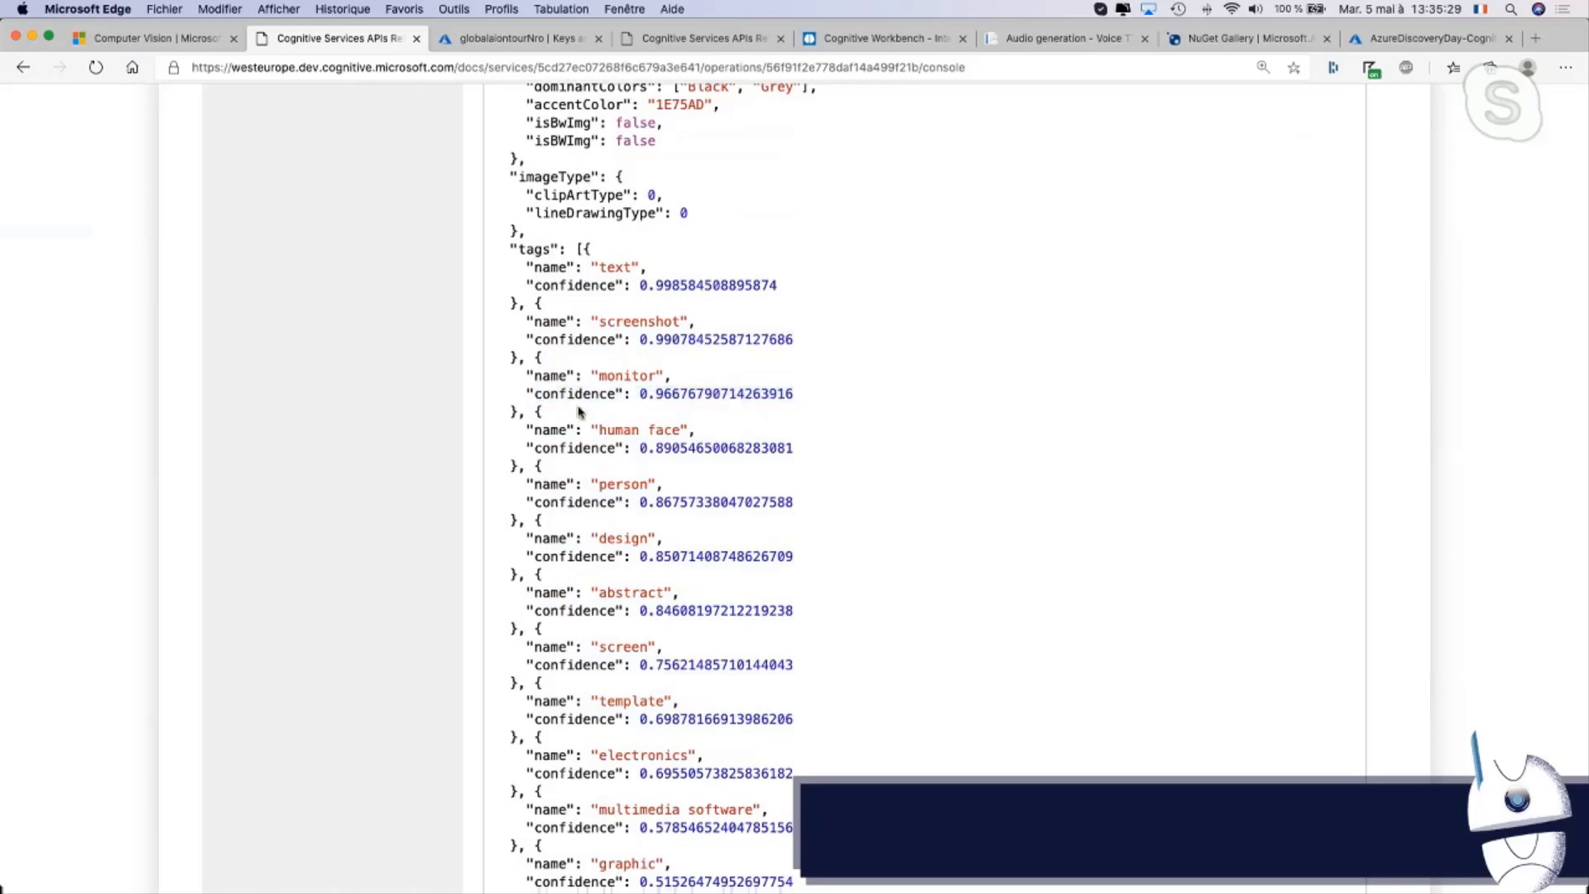
scroll(717, 418, "up", 1)
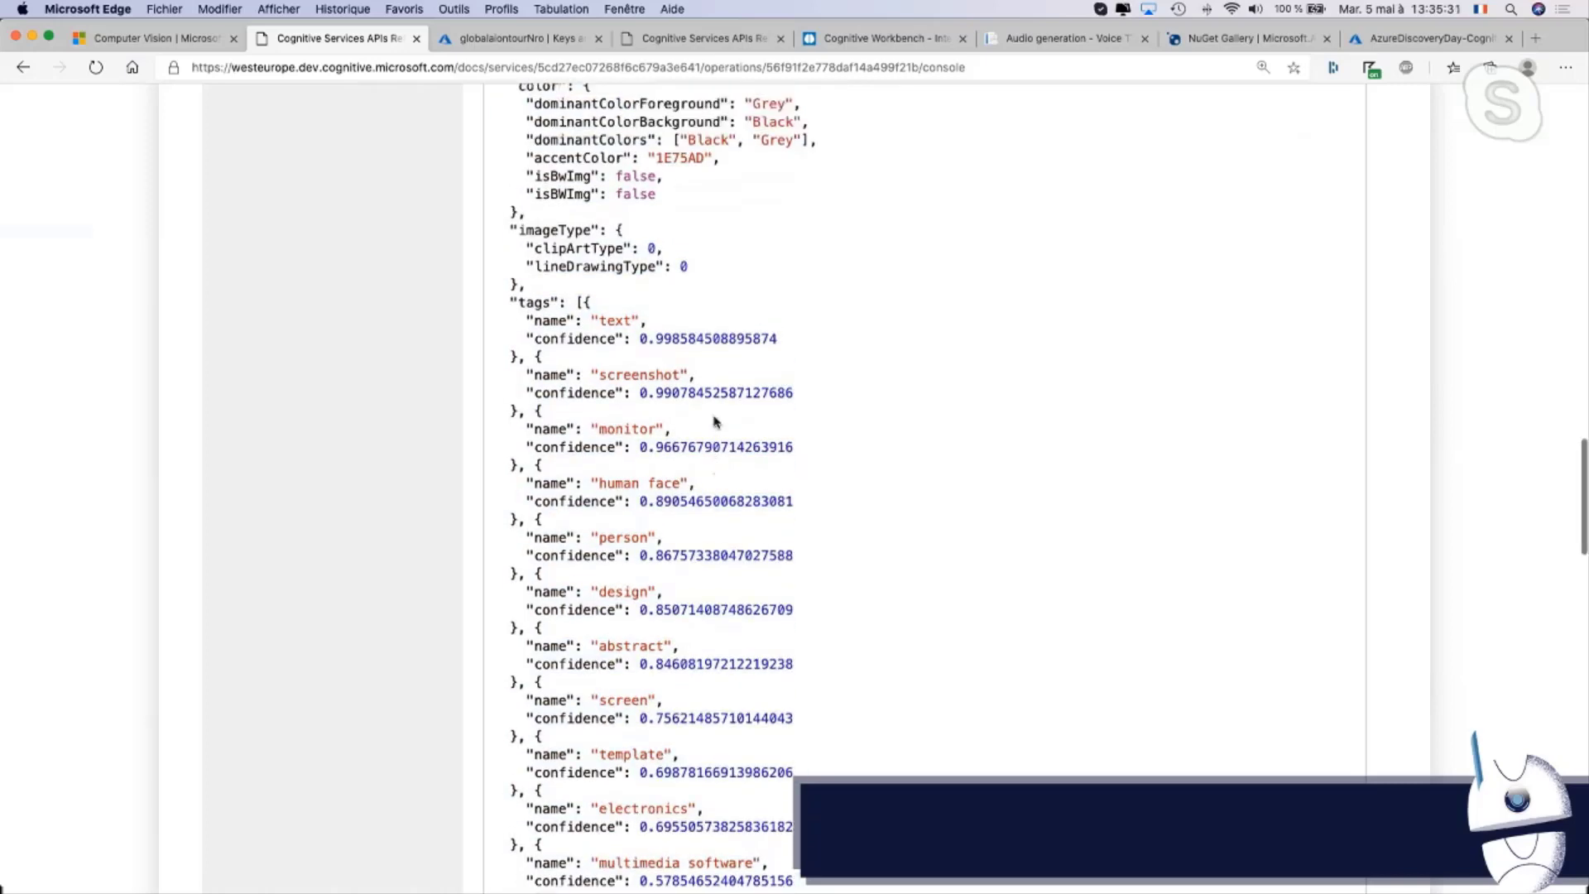
scroll(716, 414, "down", 2)
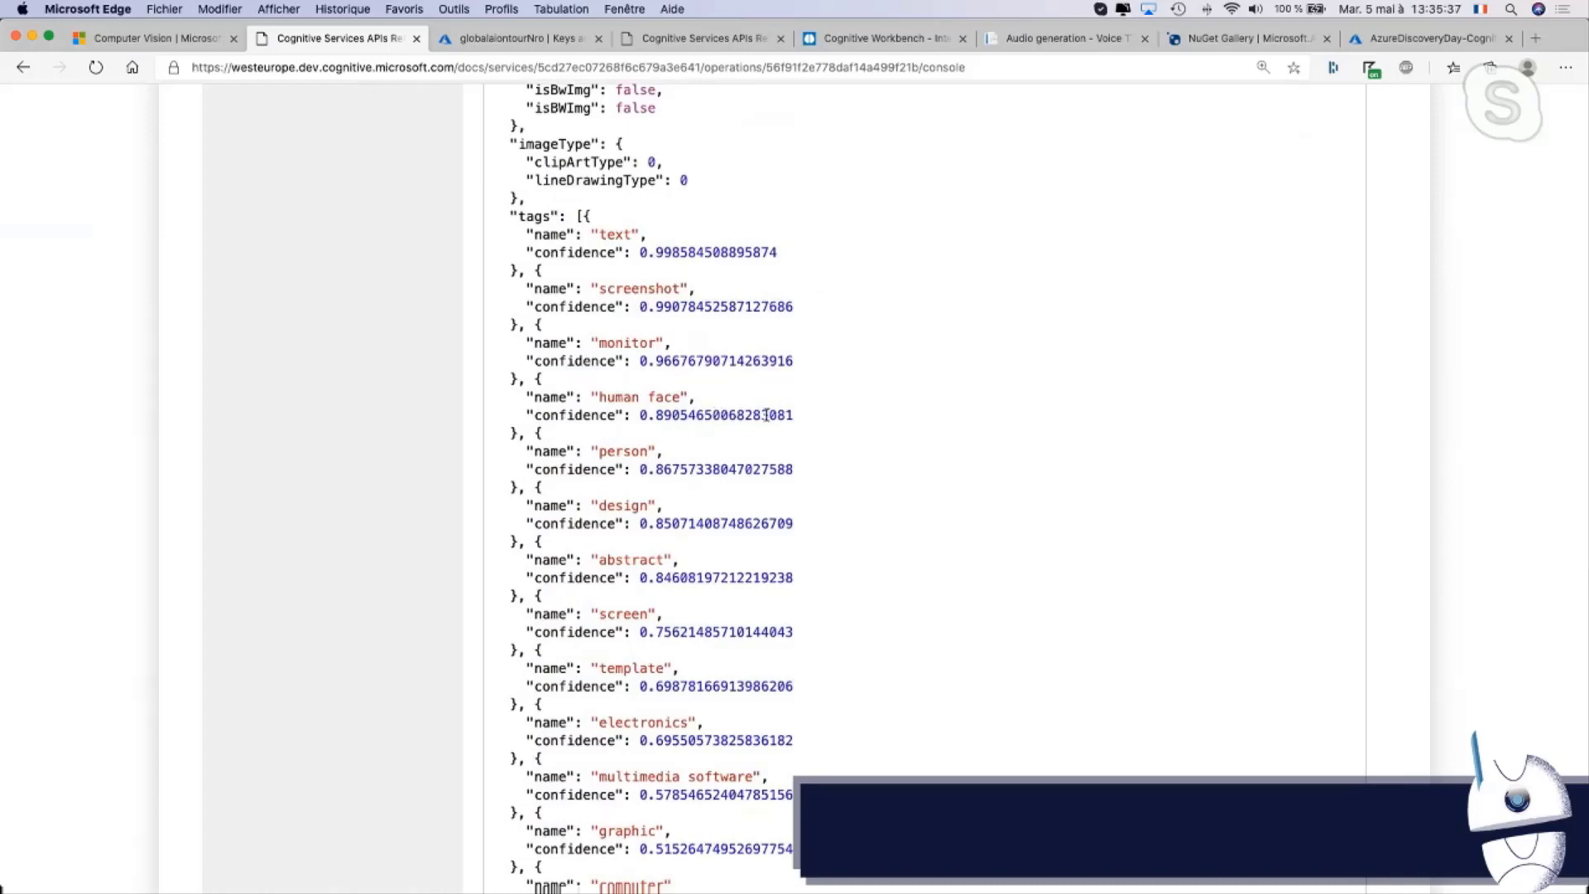
scroll(766, 413, "down", 5)
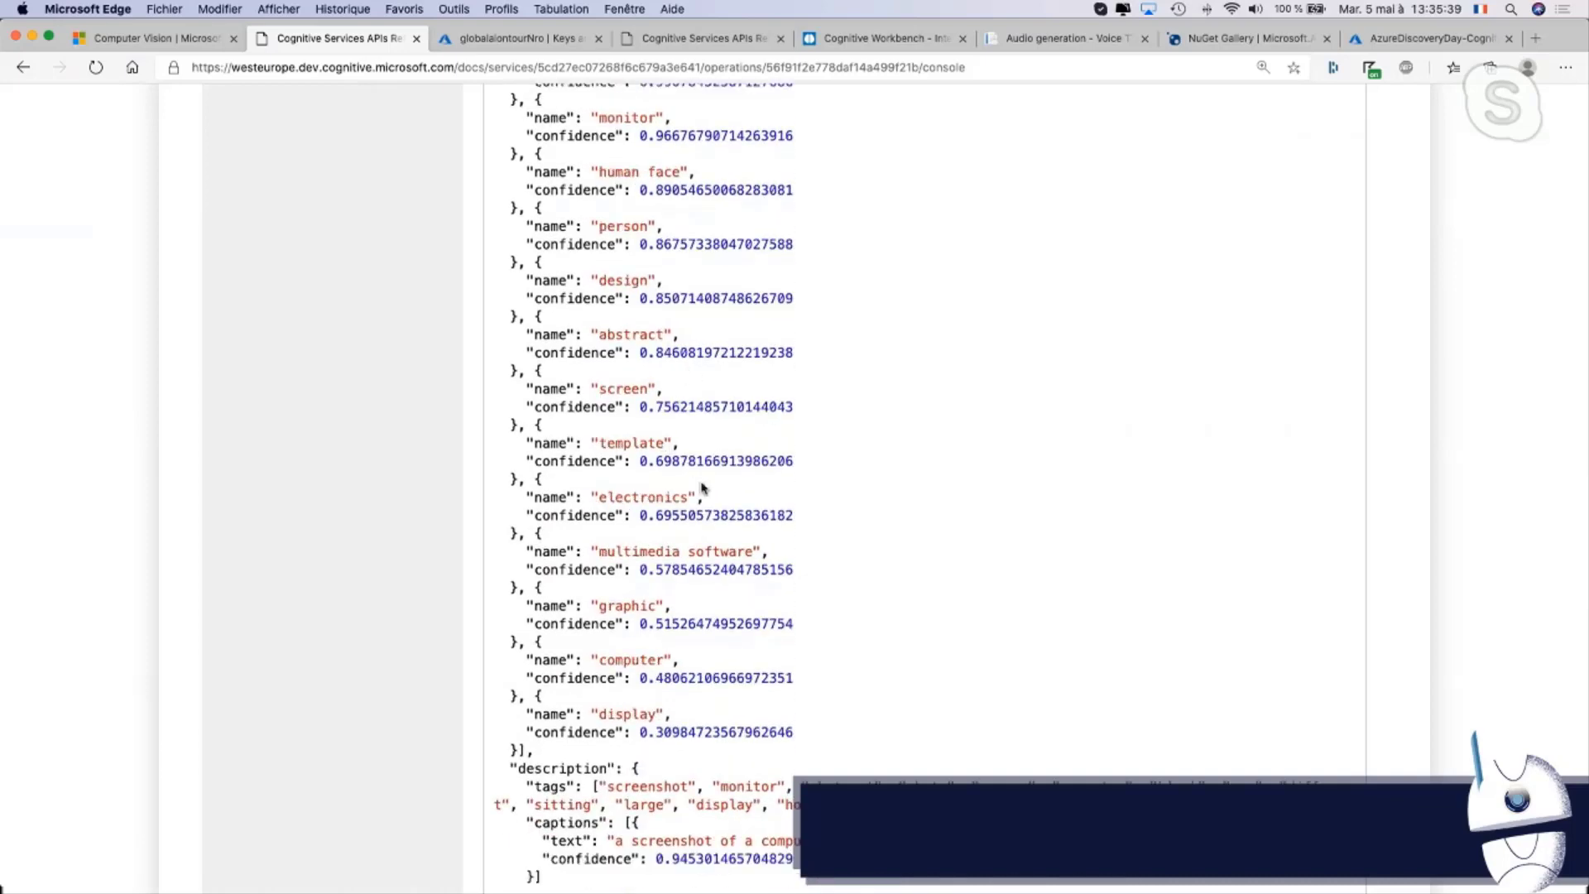
scroll(733, 476, "down", 2)
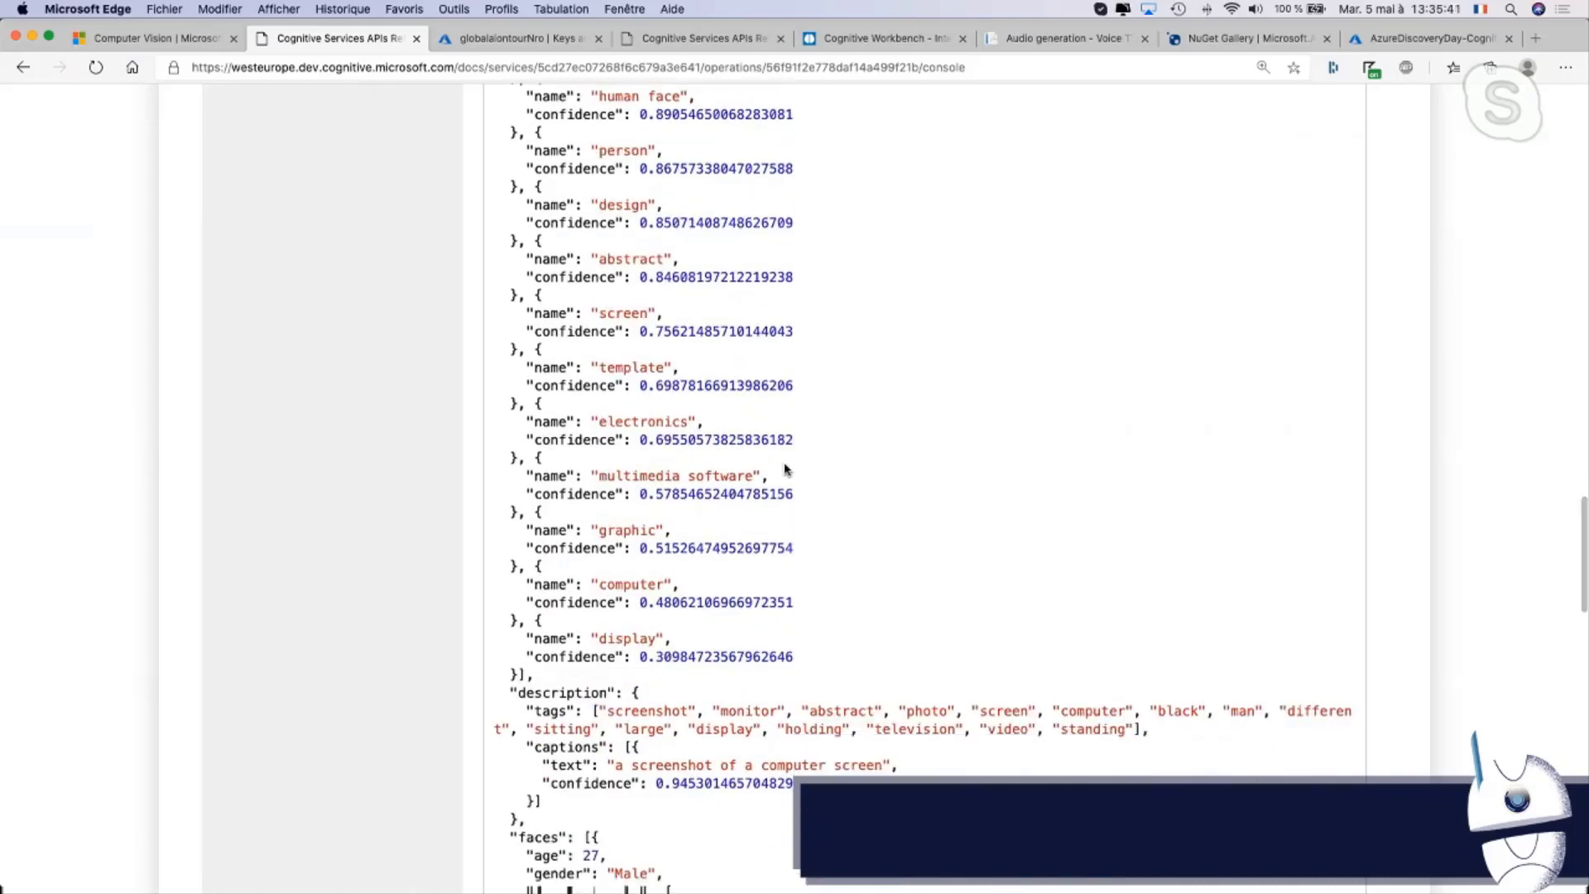
Examine the description tags and caption, the detected faces and the detected objects in the response
scroll(842, 424, "down", 4)
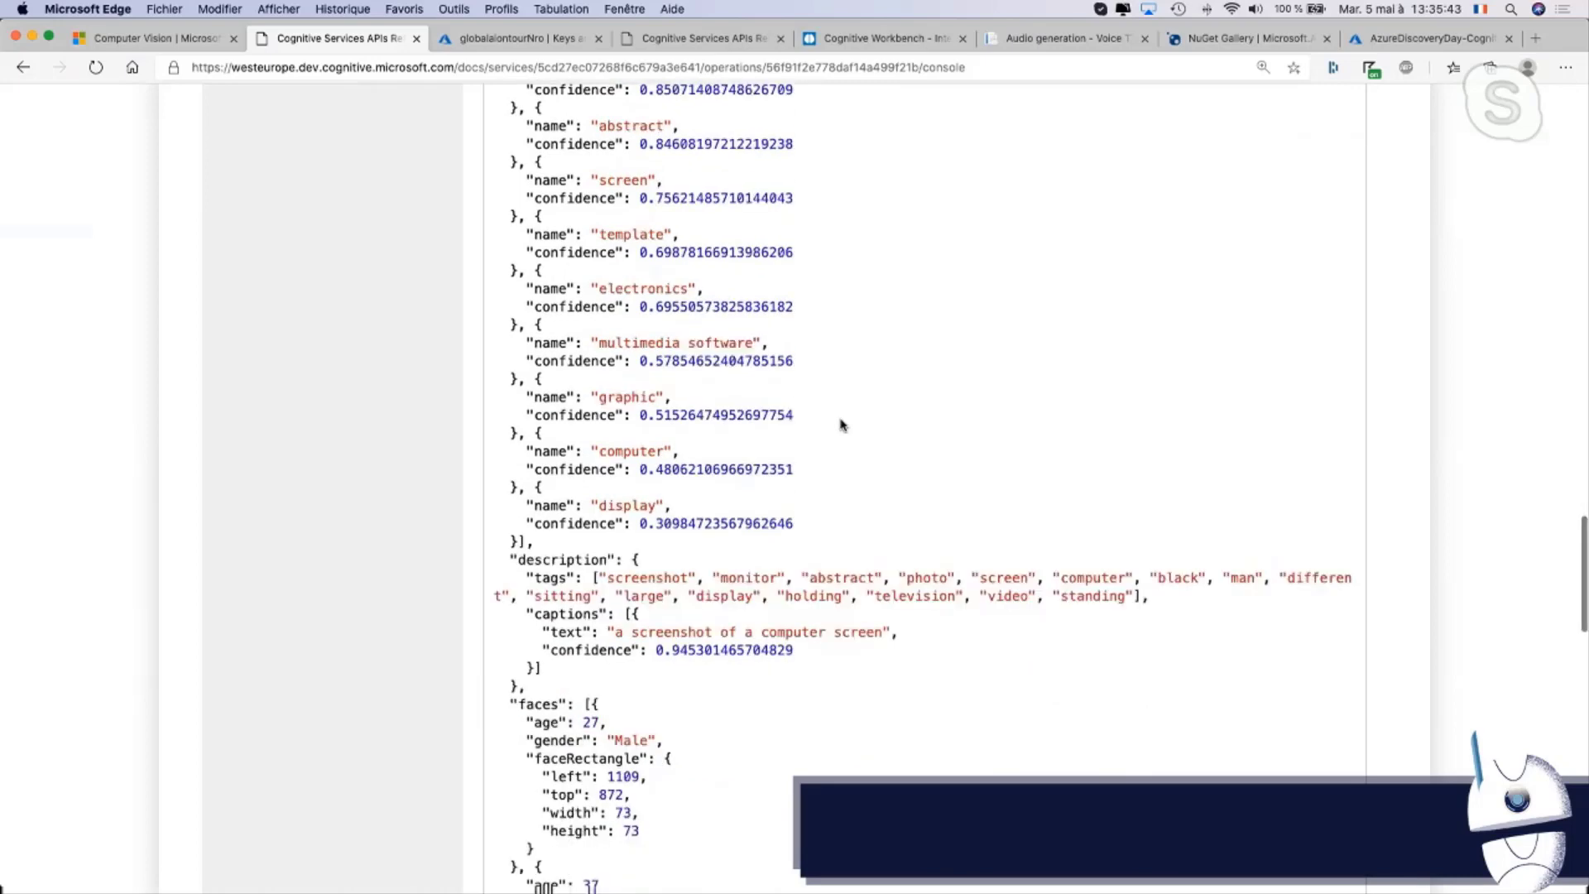
scroll(842, 424, "down", 4)
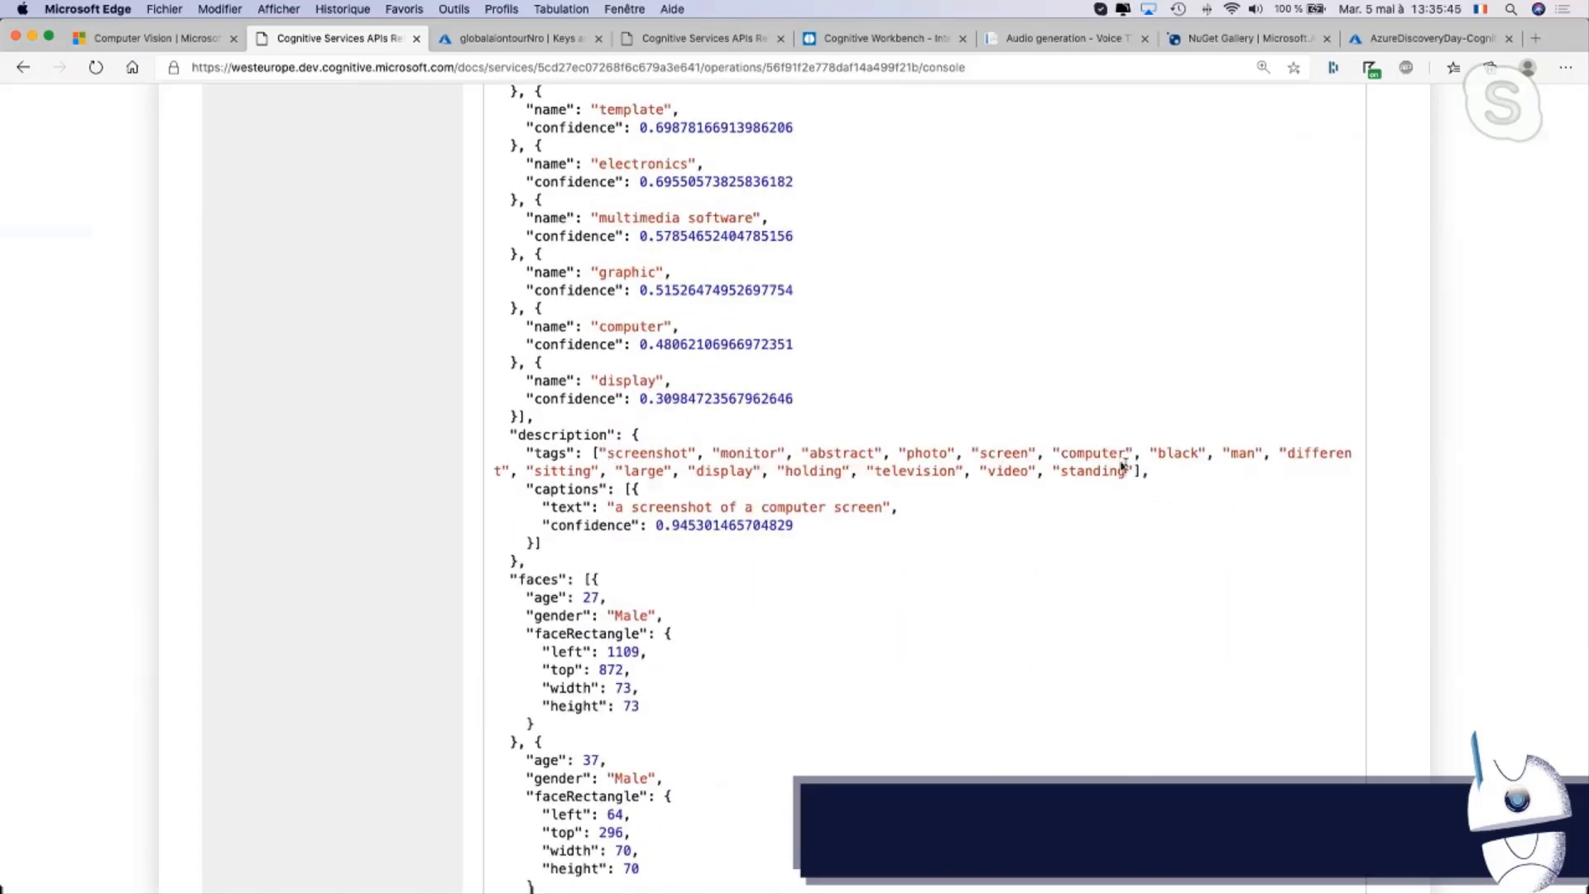
left_click_drag(1125, 465, 948, 506)
left_click(578, 501)
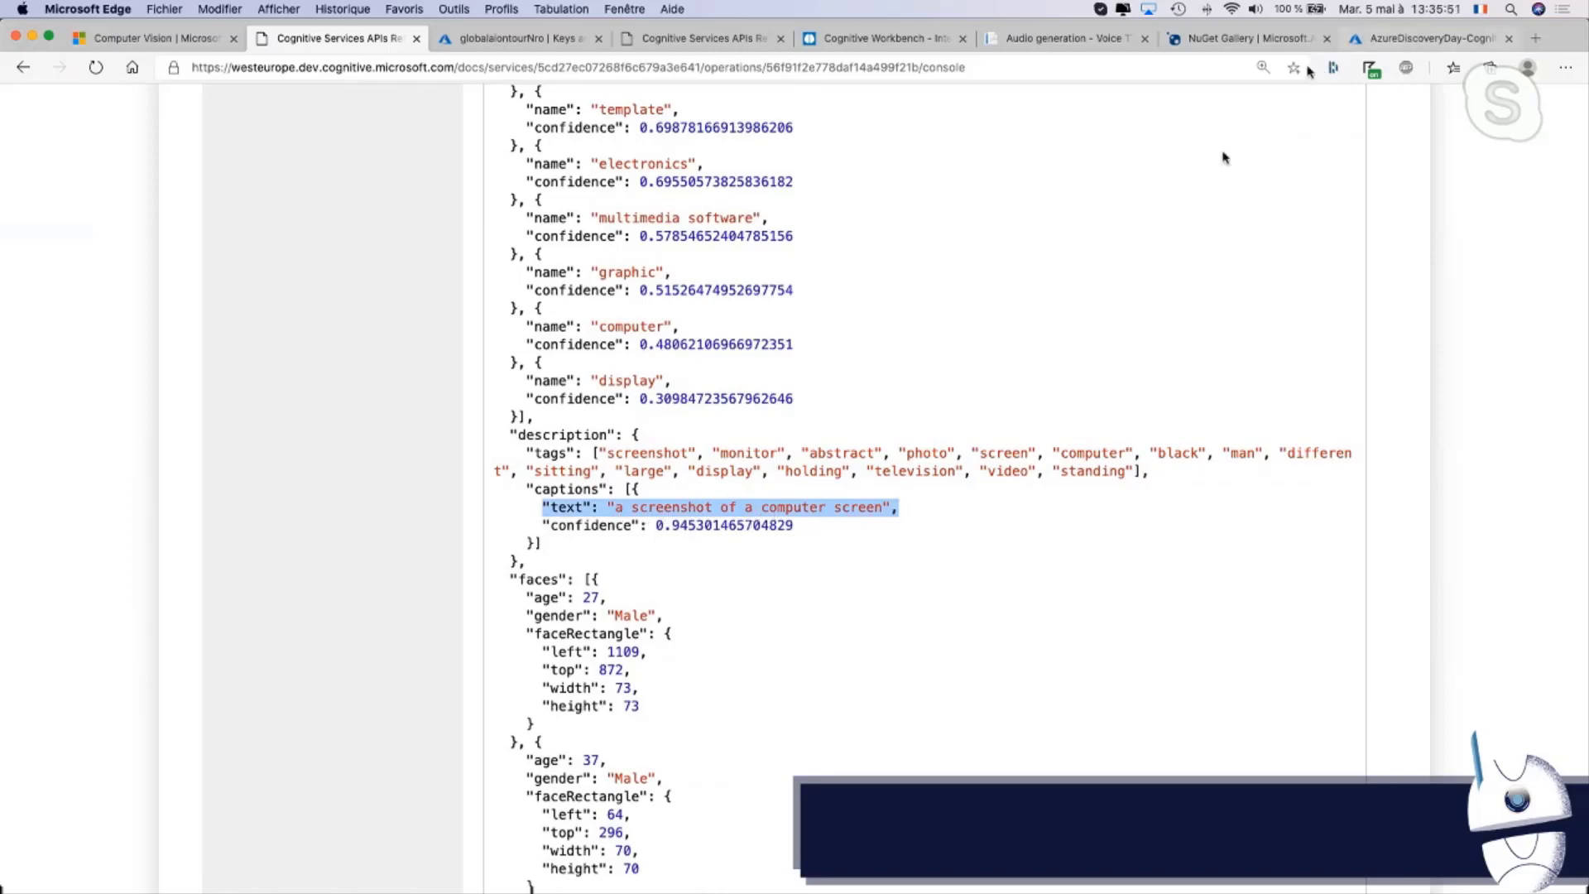
scroll(965, 394, "down", 2)
scroll(965, 387, "down", 10)
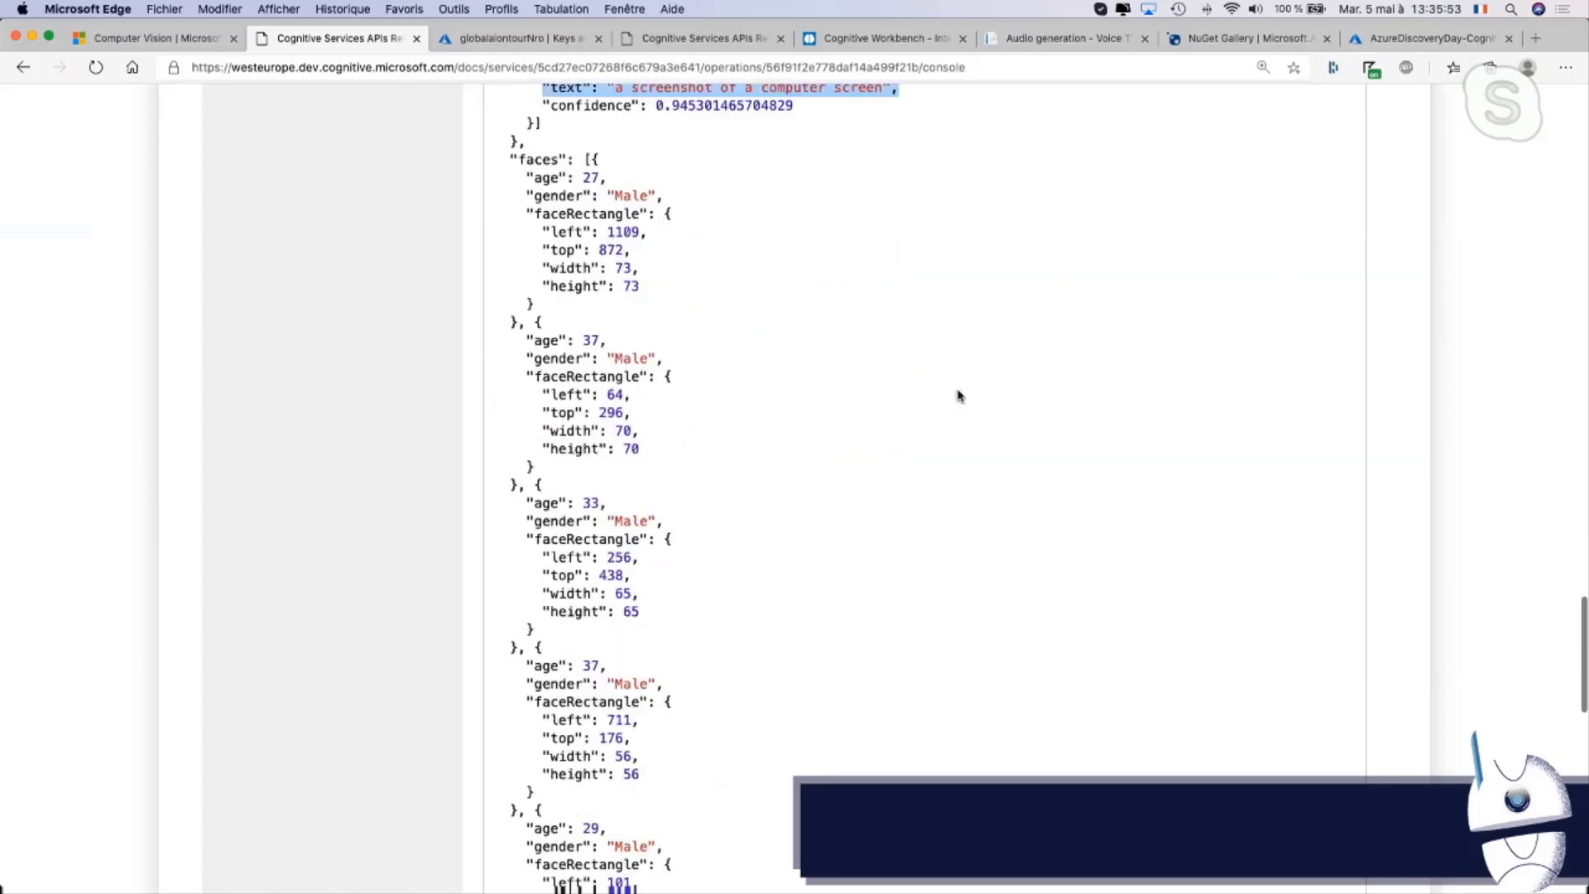
scroll(659, 521, "down", 10)
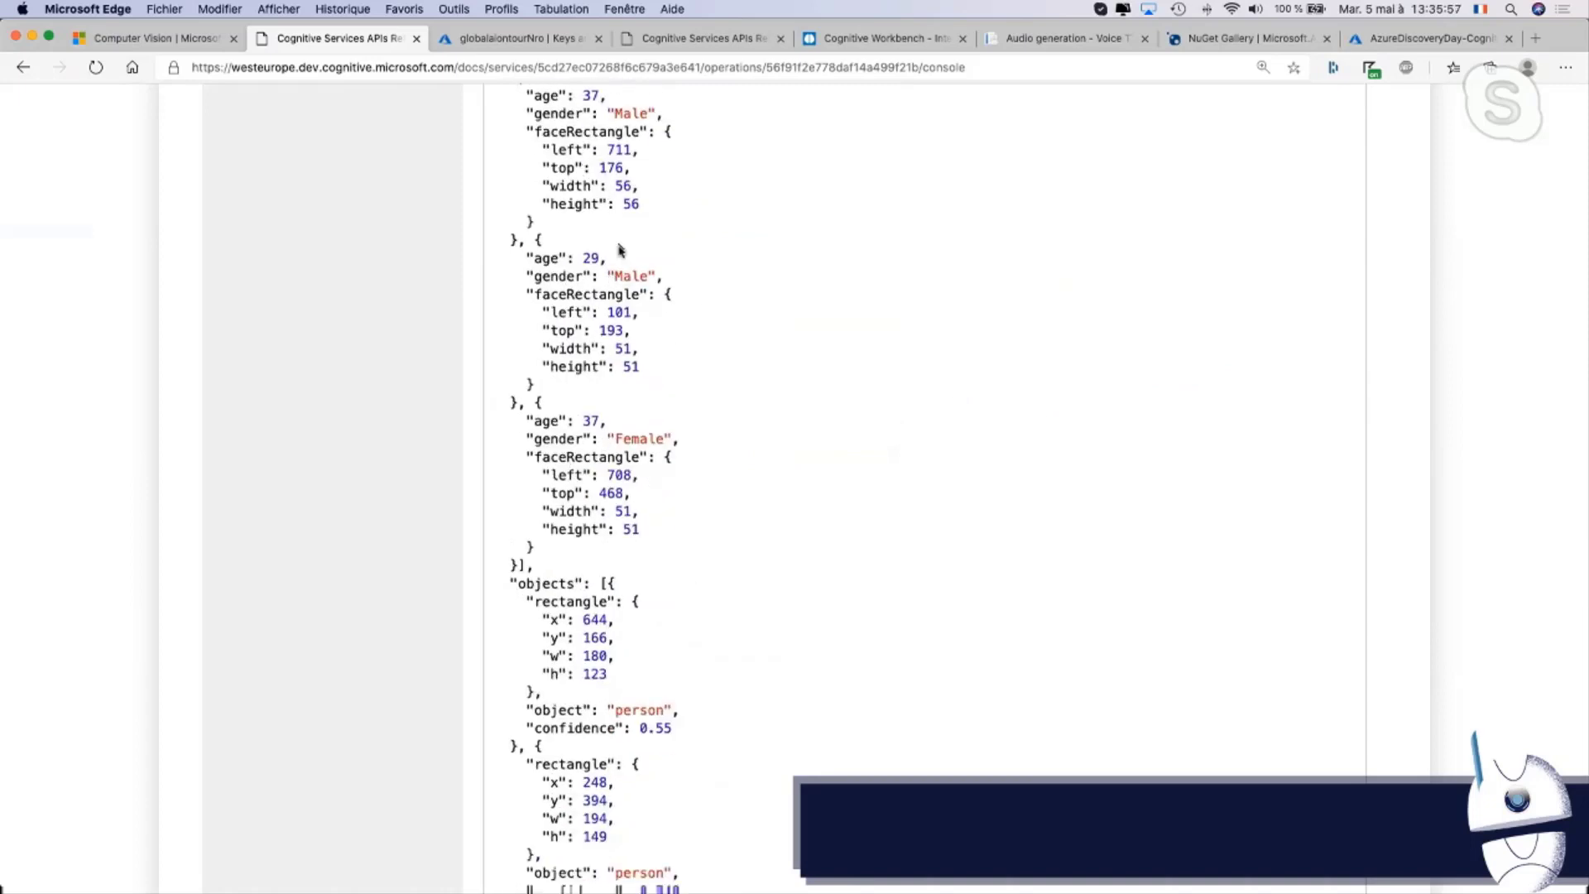
scroll(648, 316, "down", 6)
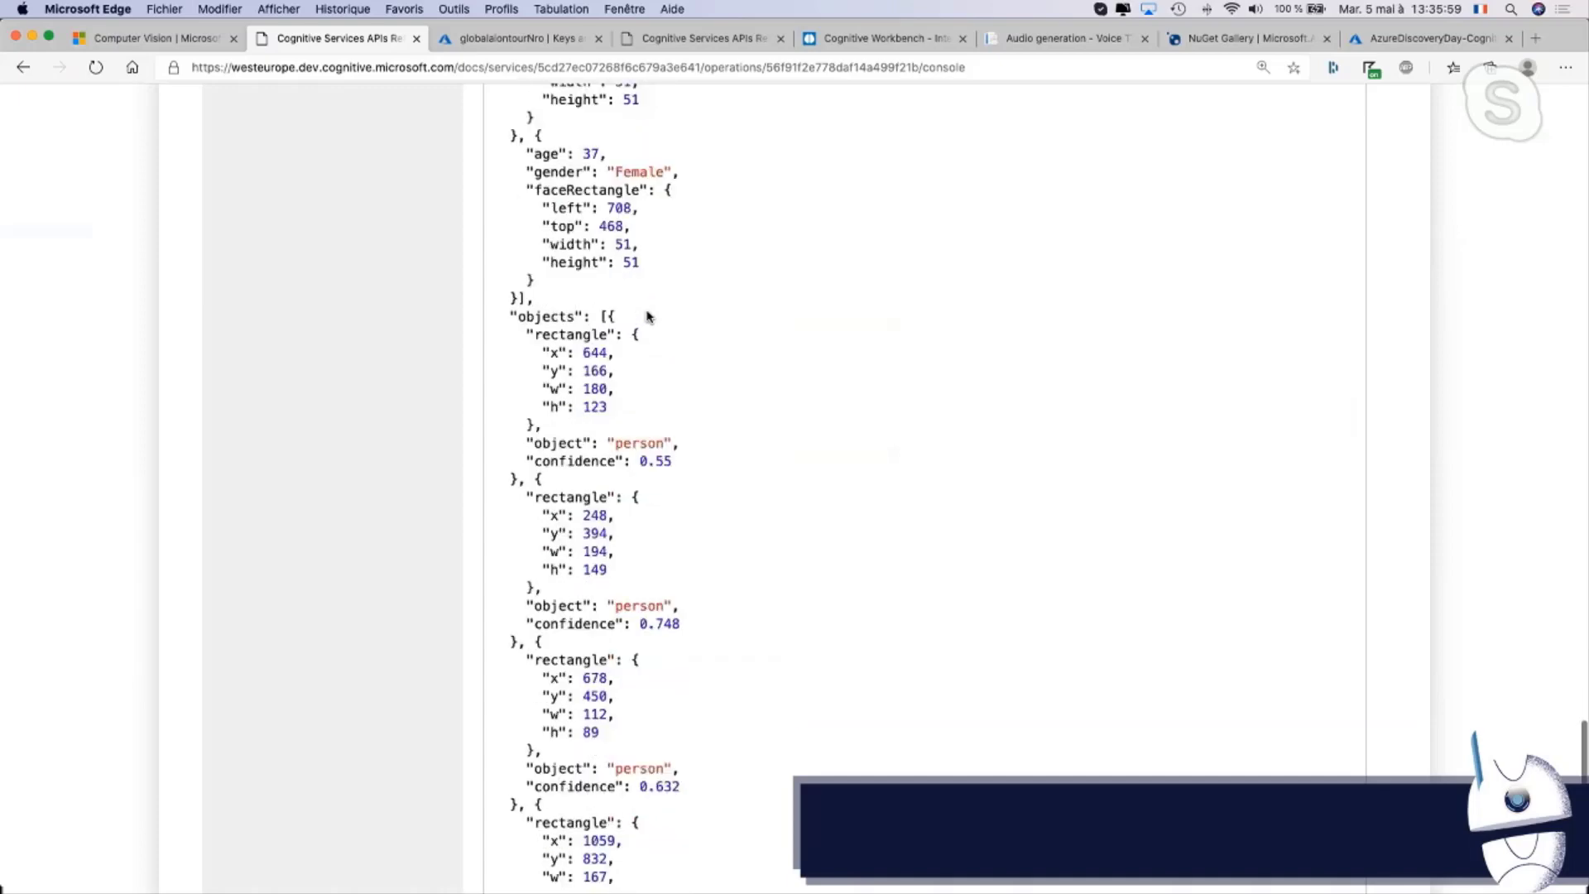
Review the request body, headers, query parameters and list of API operations in the Computer Vision API v2.1 console
scroll(685, 299, "up", 6)
scroll(684, 299, "up", 20)
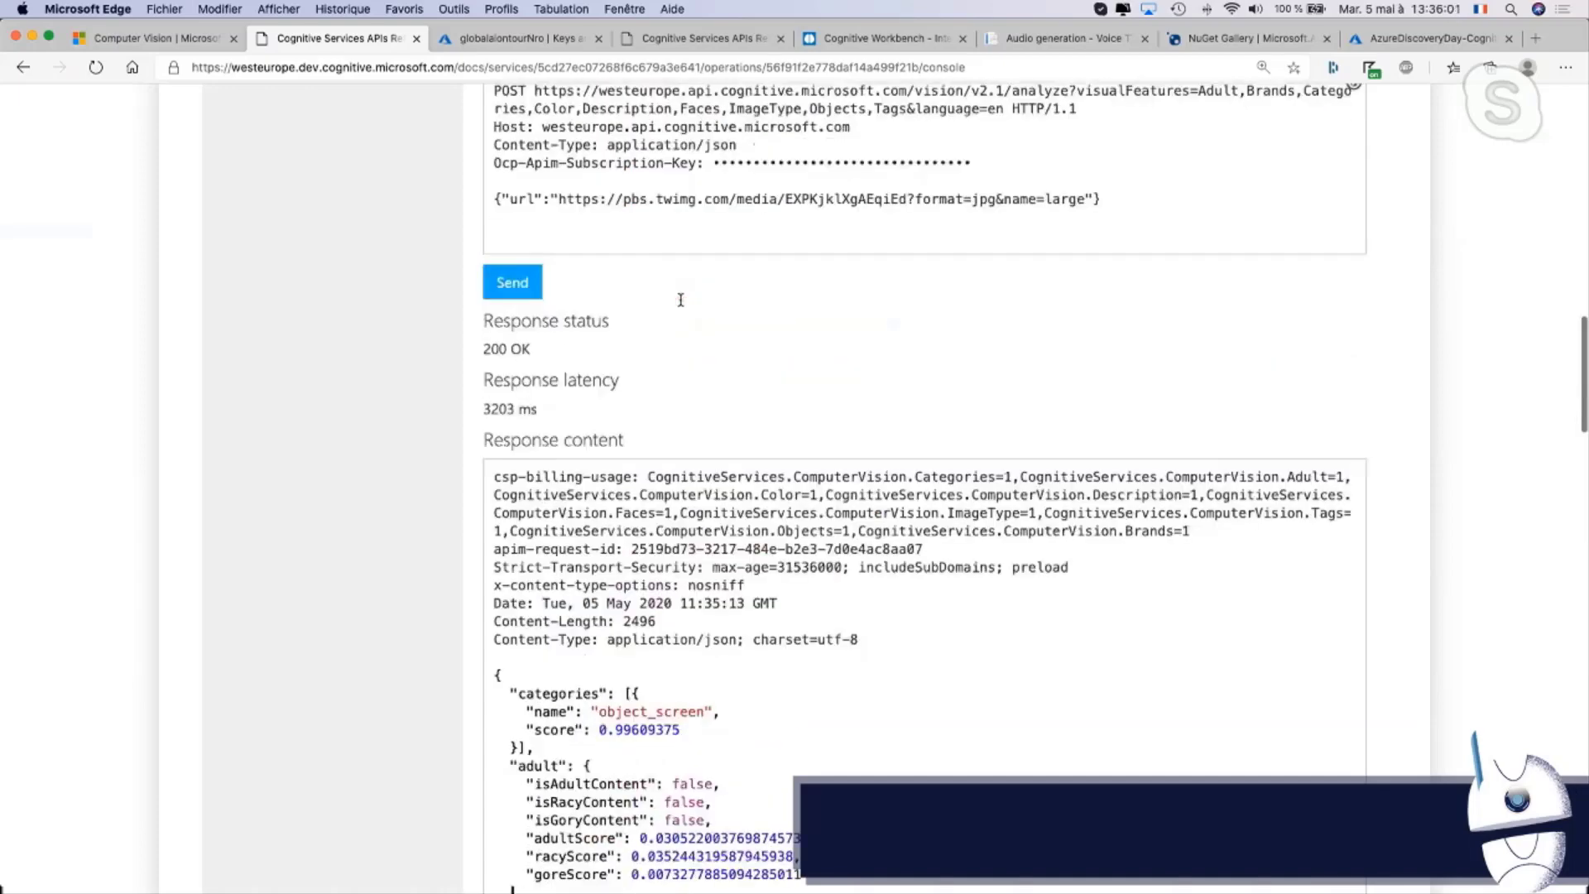
scroll(522, 180, "up", 5)
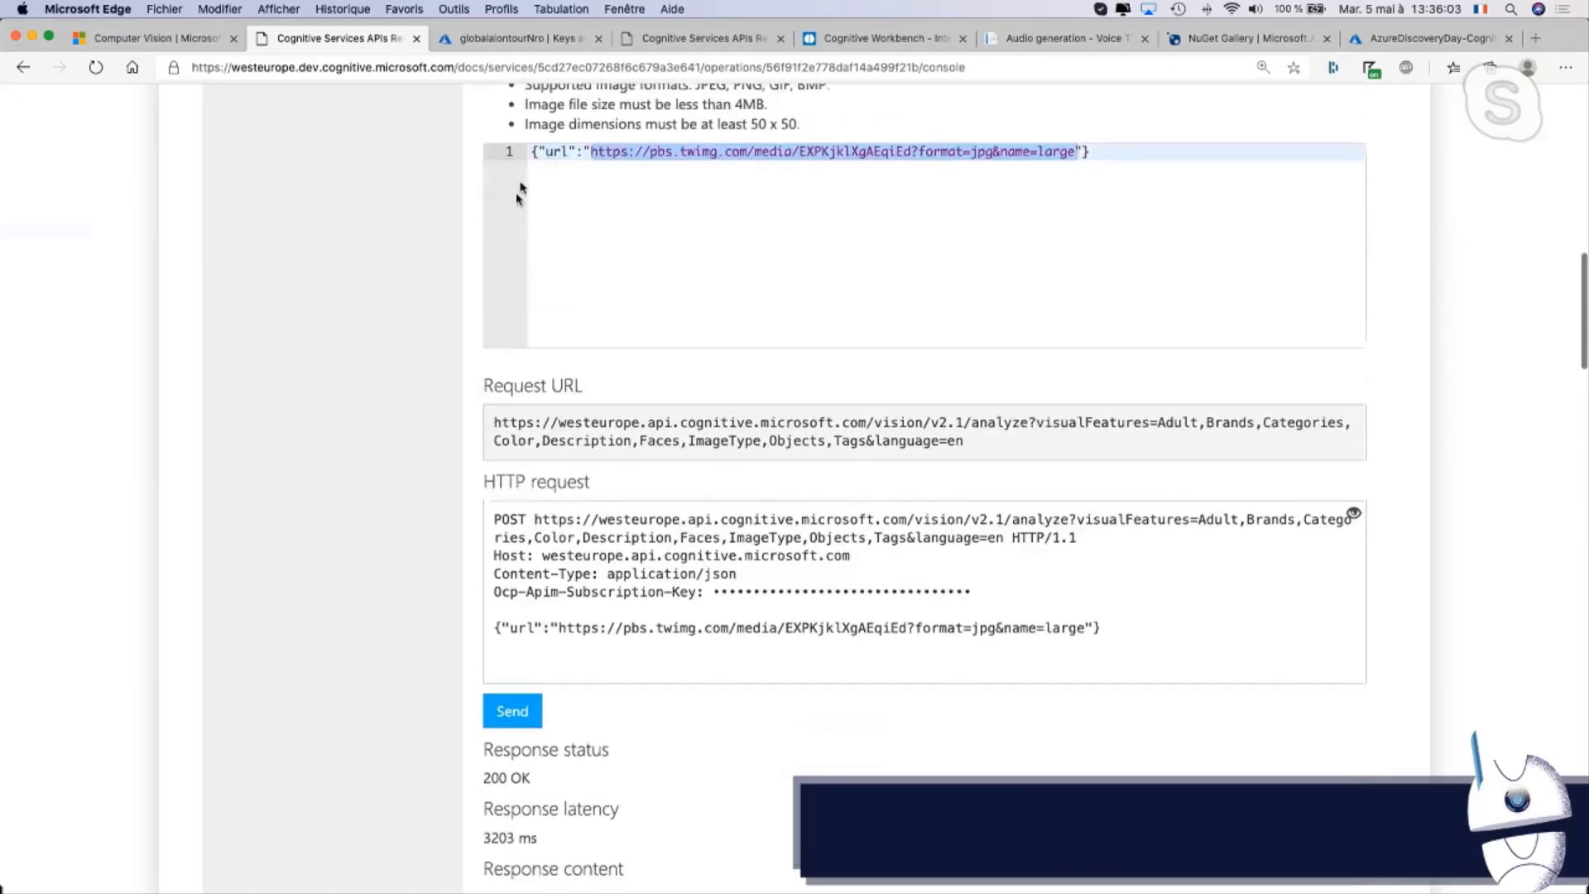
scroll(399, 296, "up", 3)
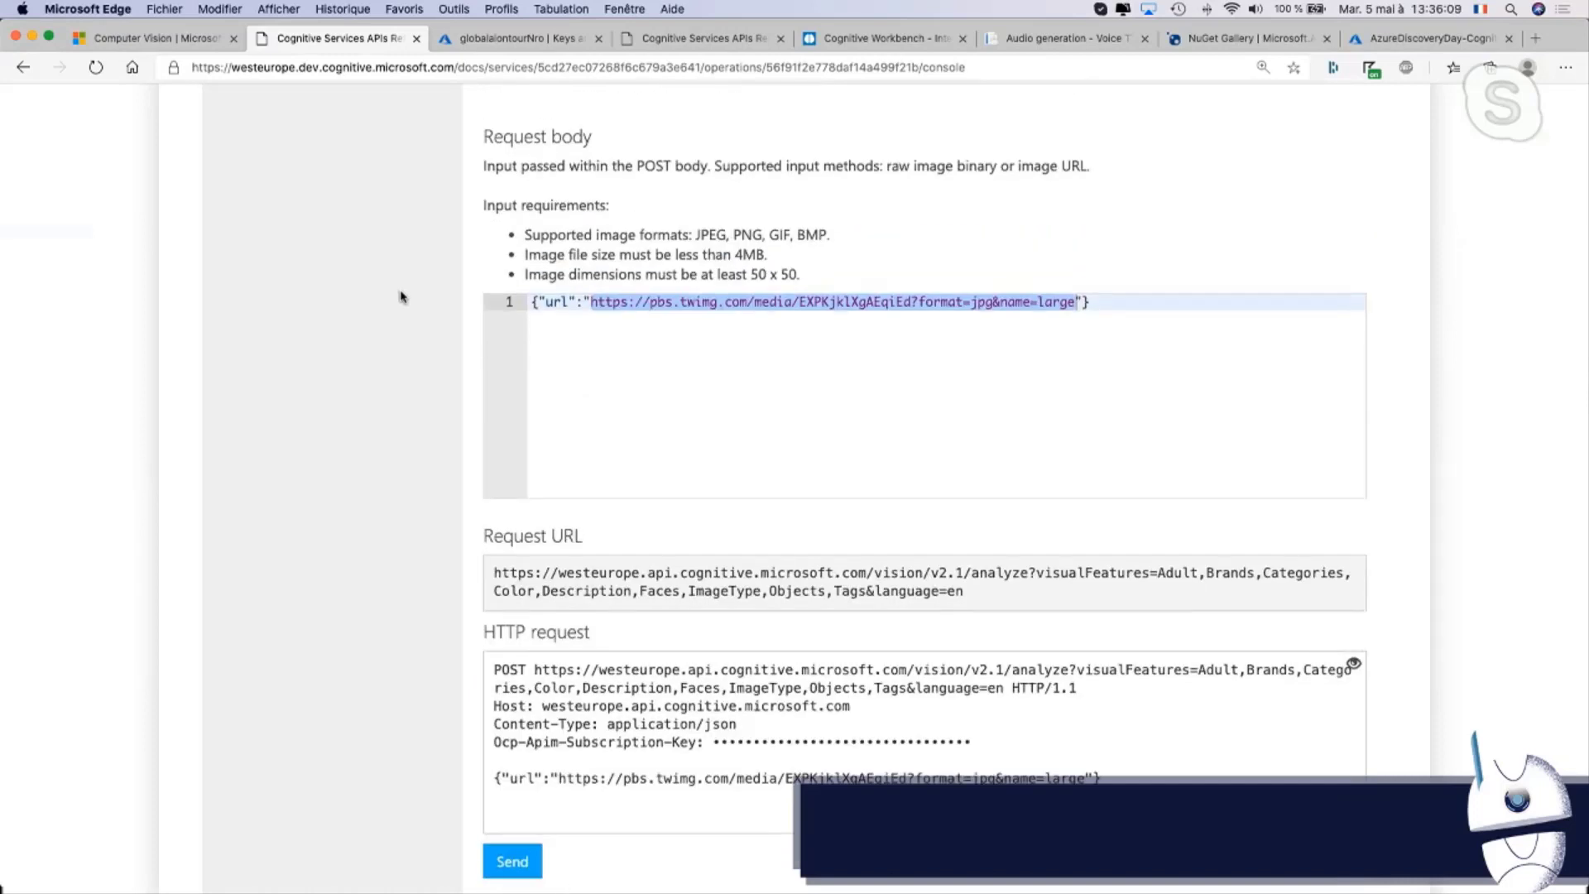
scroll(431, 300, "up", 14)
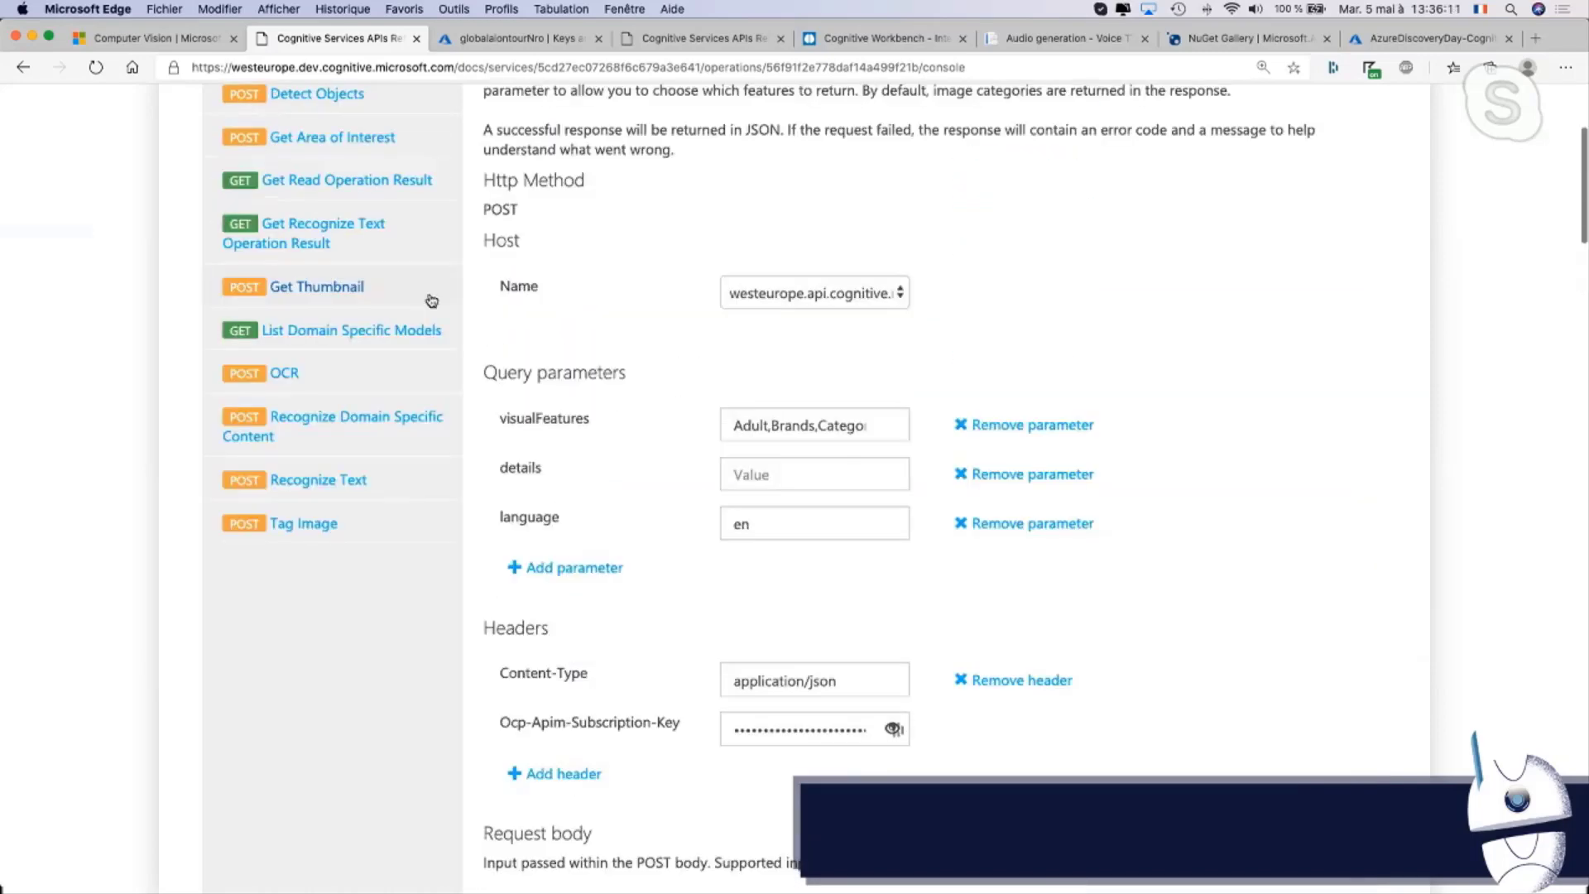
scroll(431, 300, "up", 4)
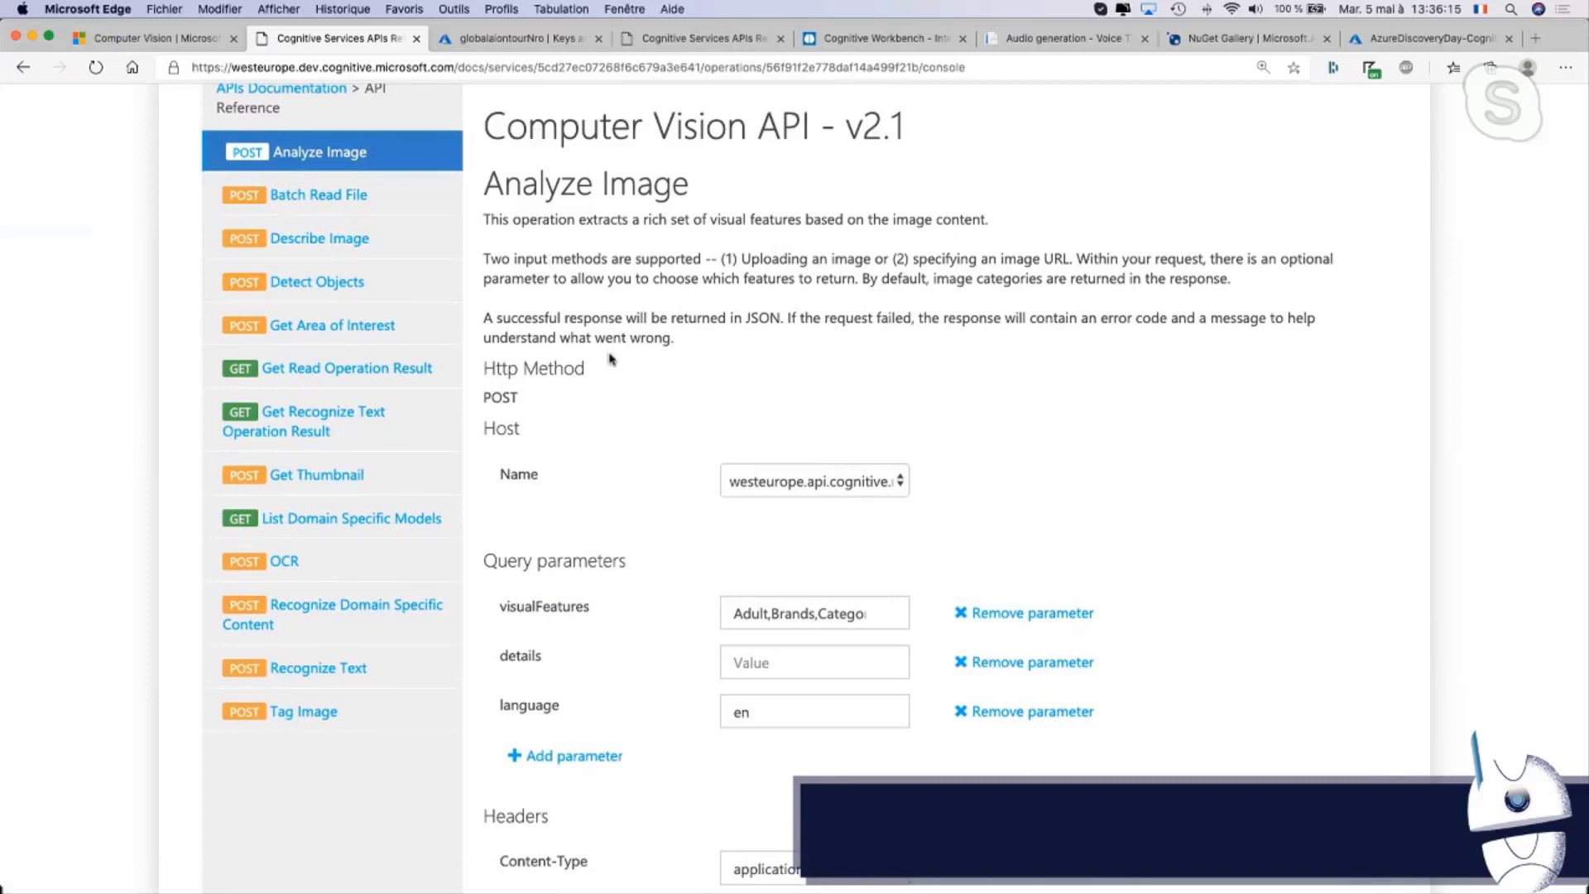
Delete the globalaiontourNro Computer Vision resource in the Azure portal, confirming the deletion
left_click(508, 41)
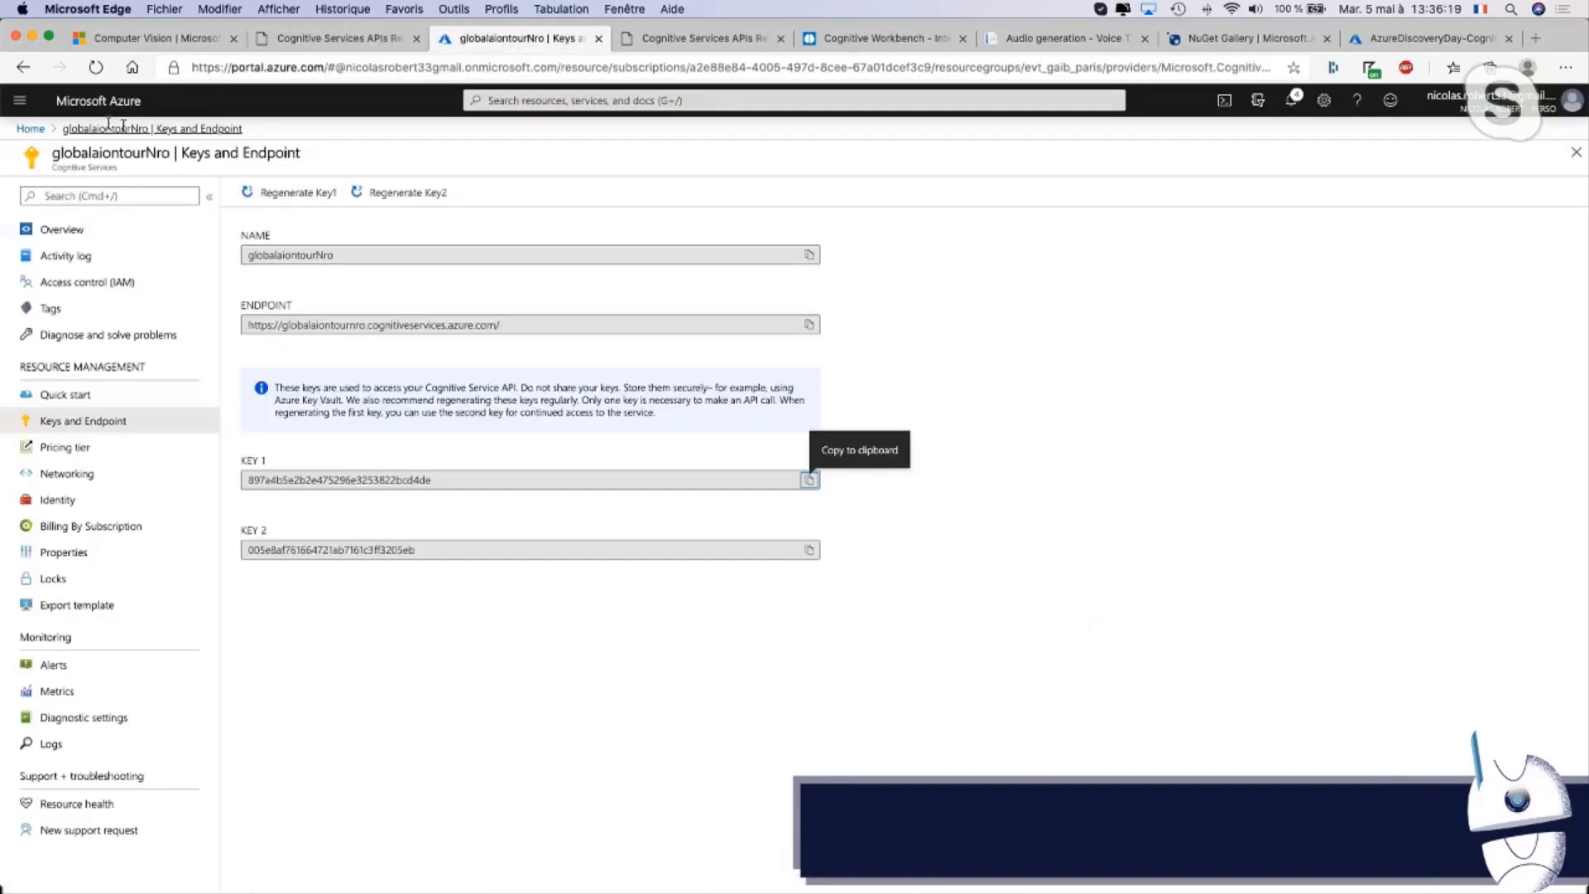
left_click(82, 228)
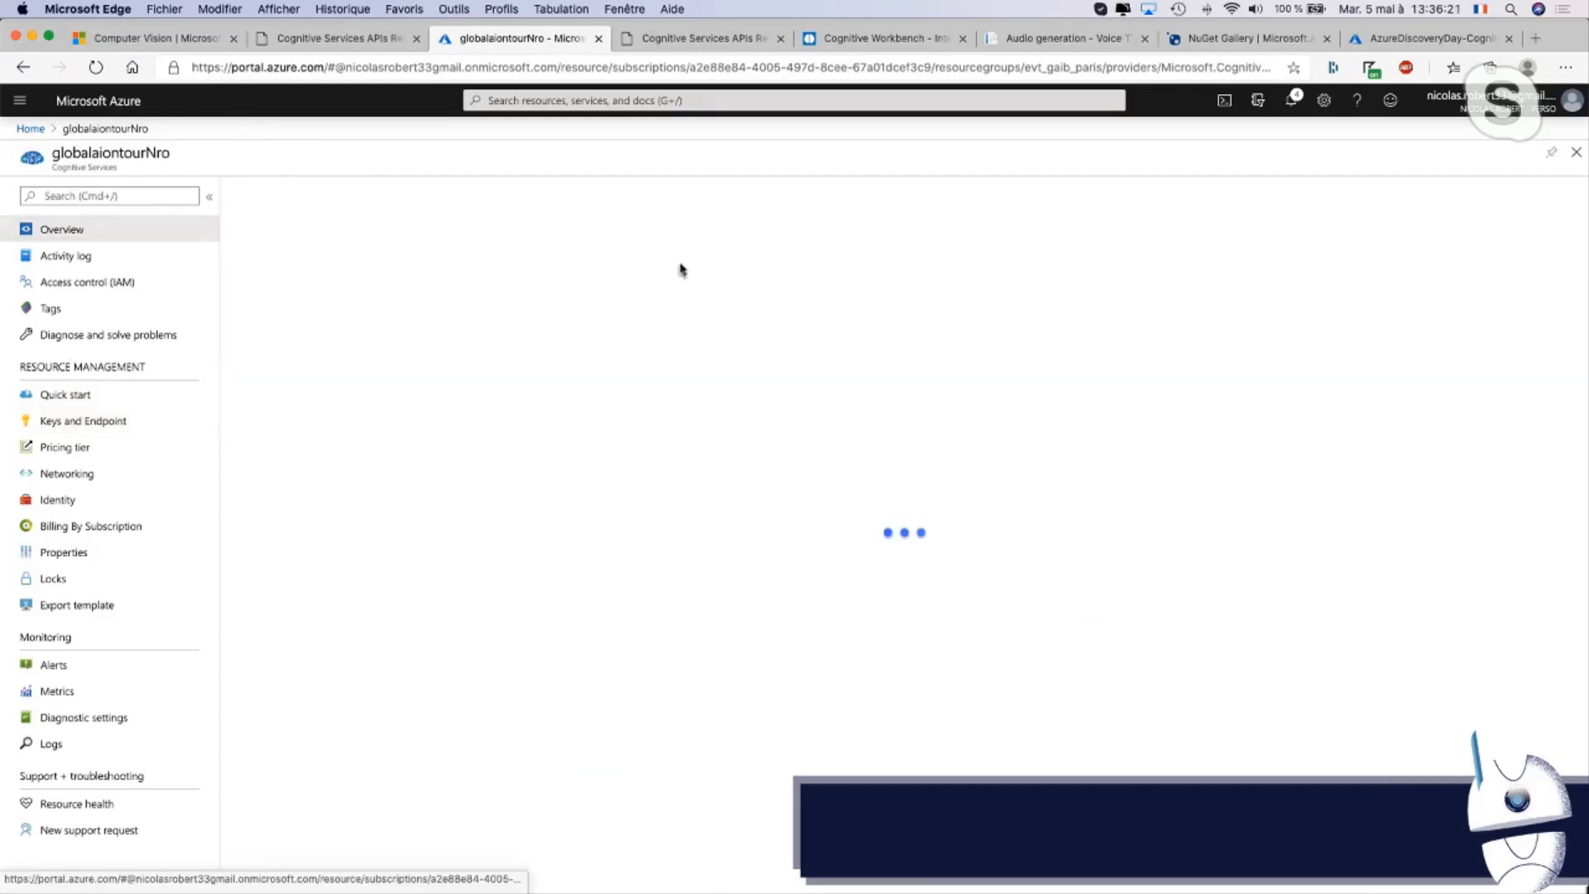
left_click(266, 192)
left_click(261, 297)
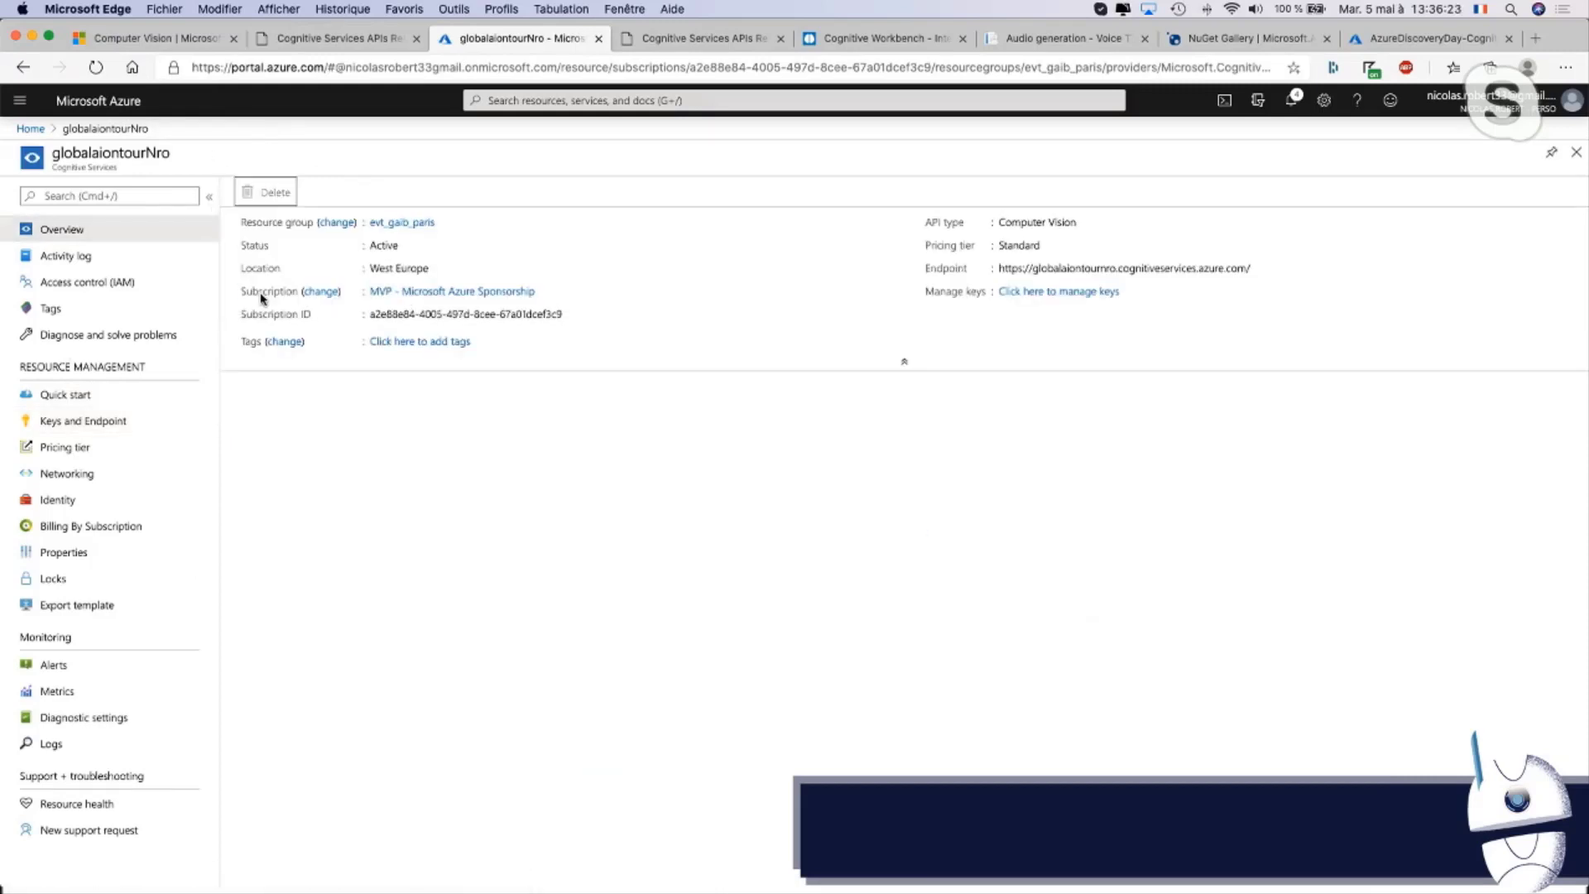
Switch to PowerPoint and show slide 26, "Démo #2 – Code", enlarged in the editing view
mouse_move(910, 885)
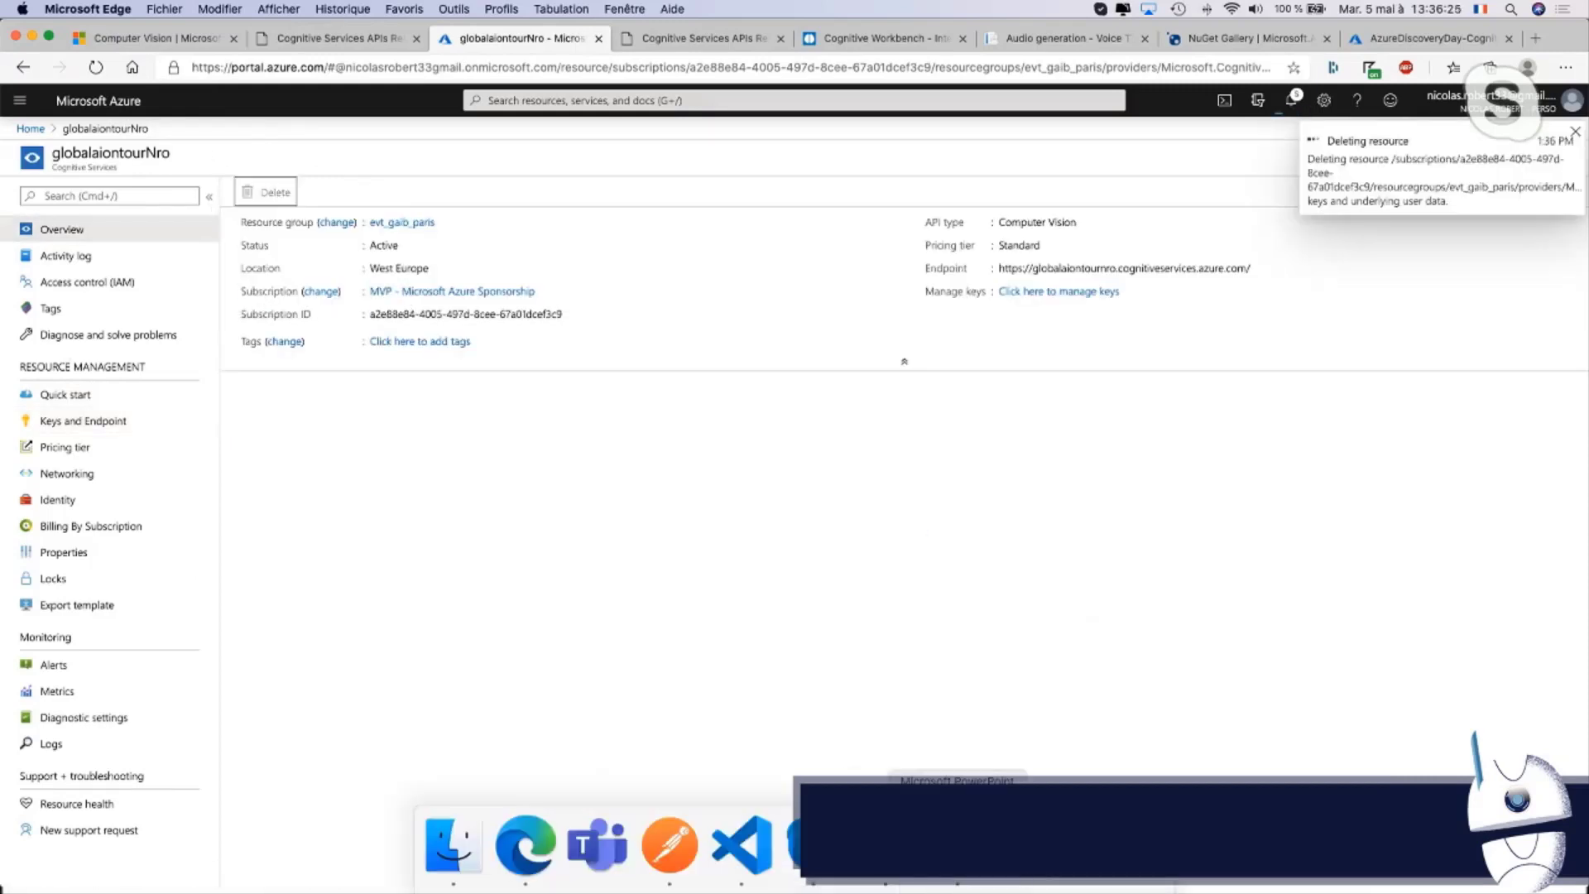
left_click(955, 844)
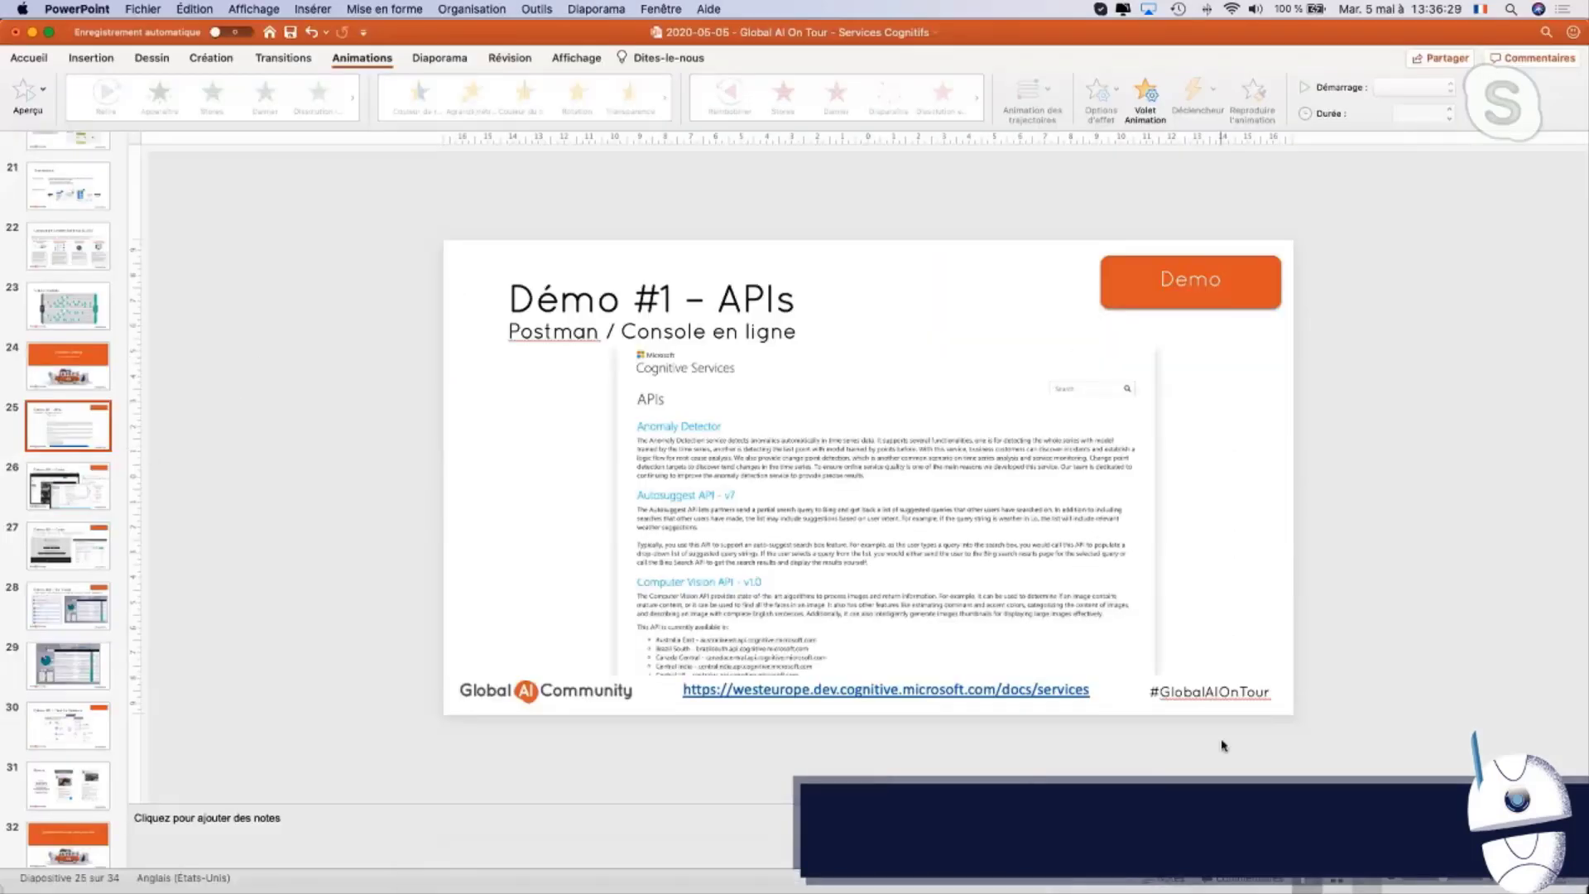
left_click(54, 506)
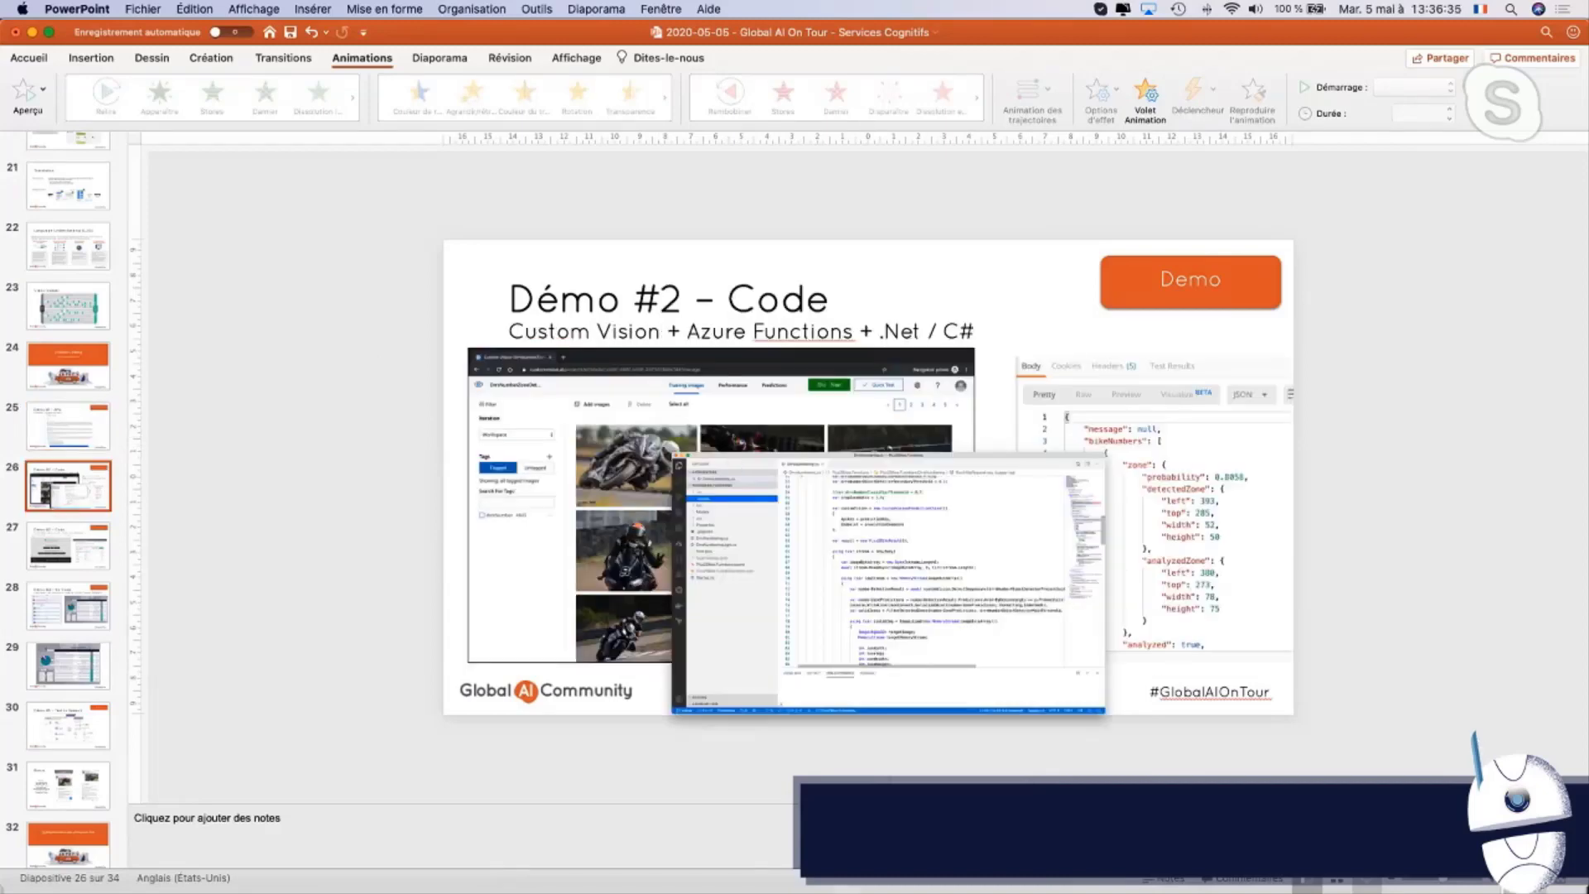
scroll(1529, 715, "up", 5)
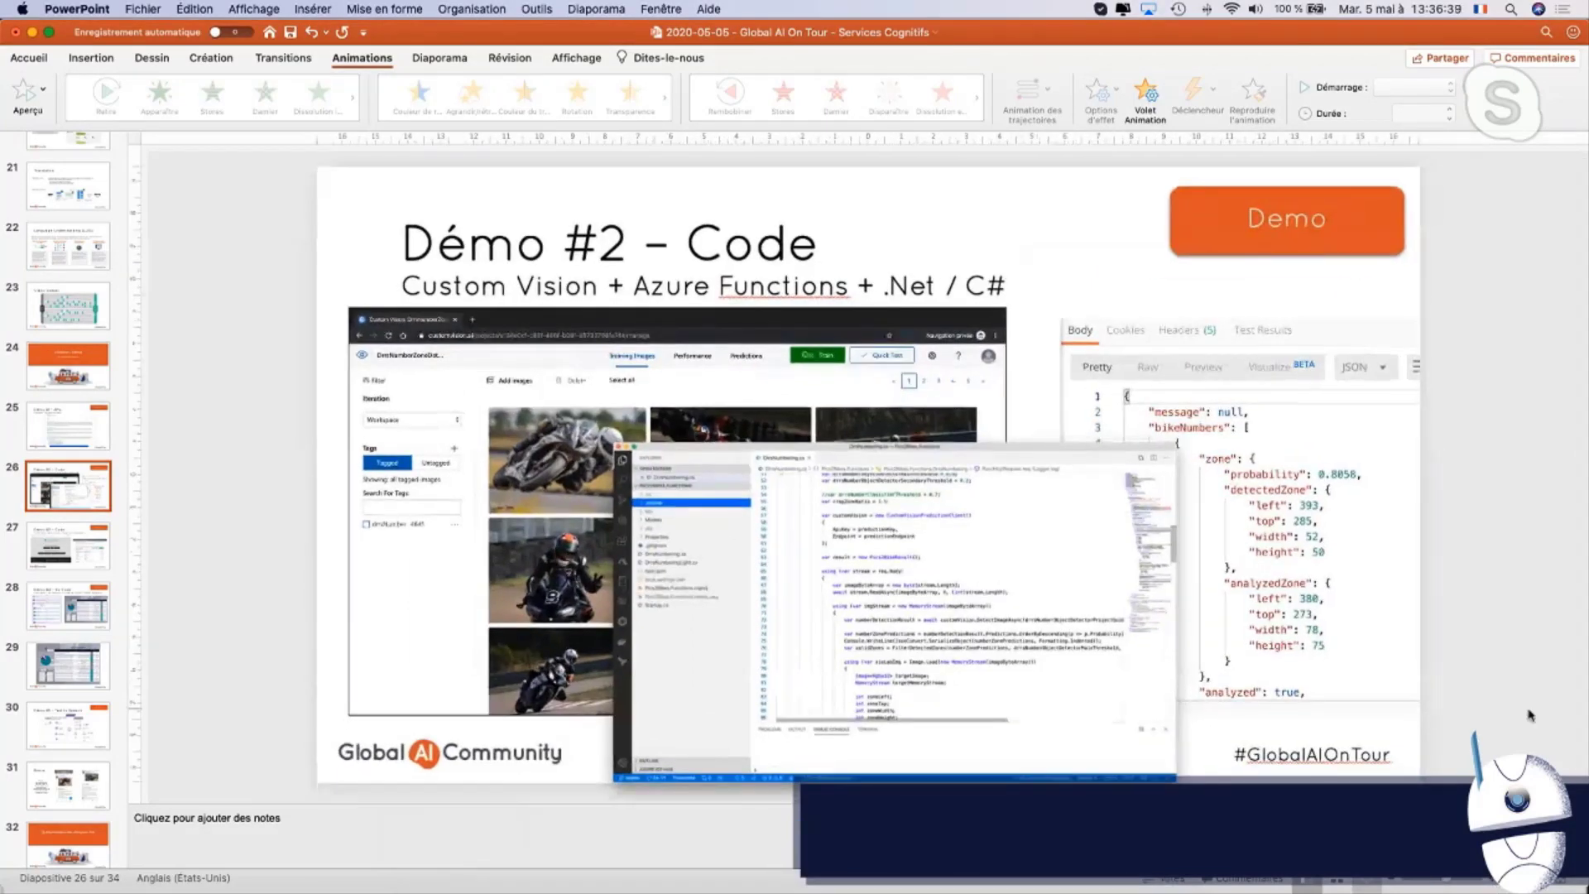
Back in the Azure portal, search the Marketplace for "cognitive" and highlight the single-API access feature in the Cognitive Services offer
key("super+Tab")
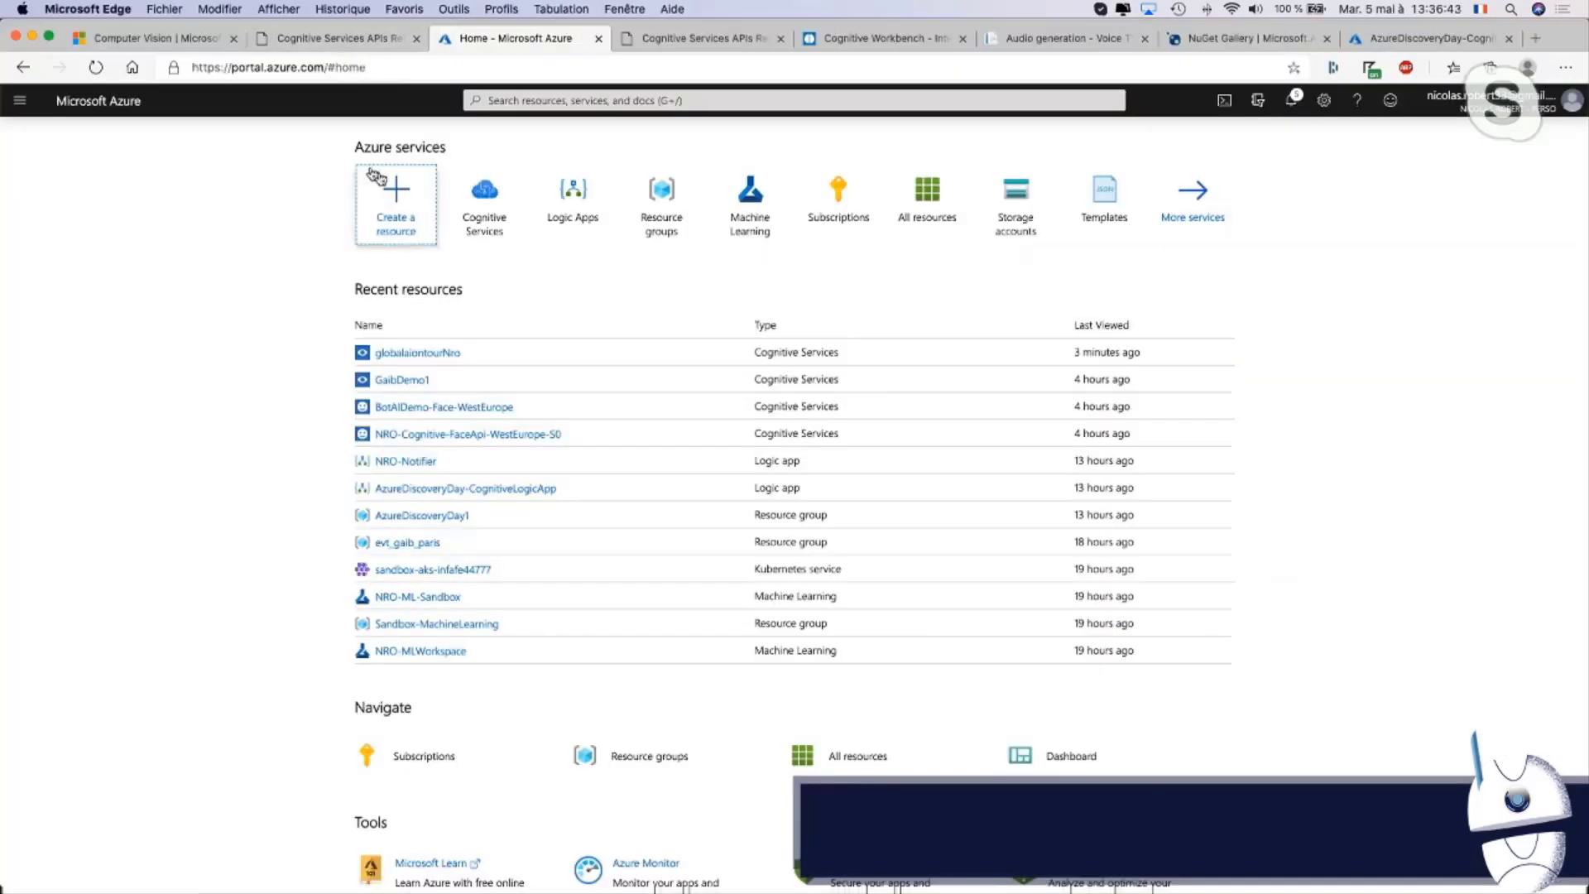
left_click(377, 178)
type("co")
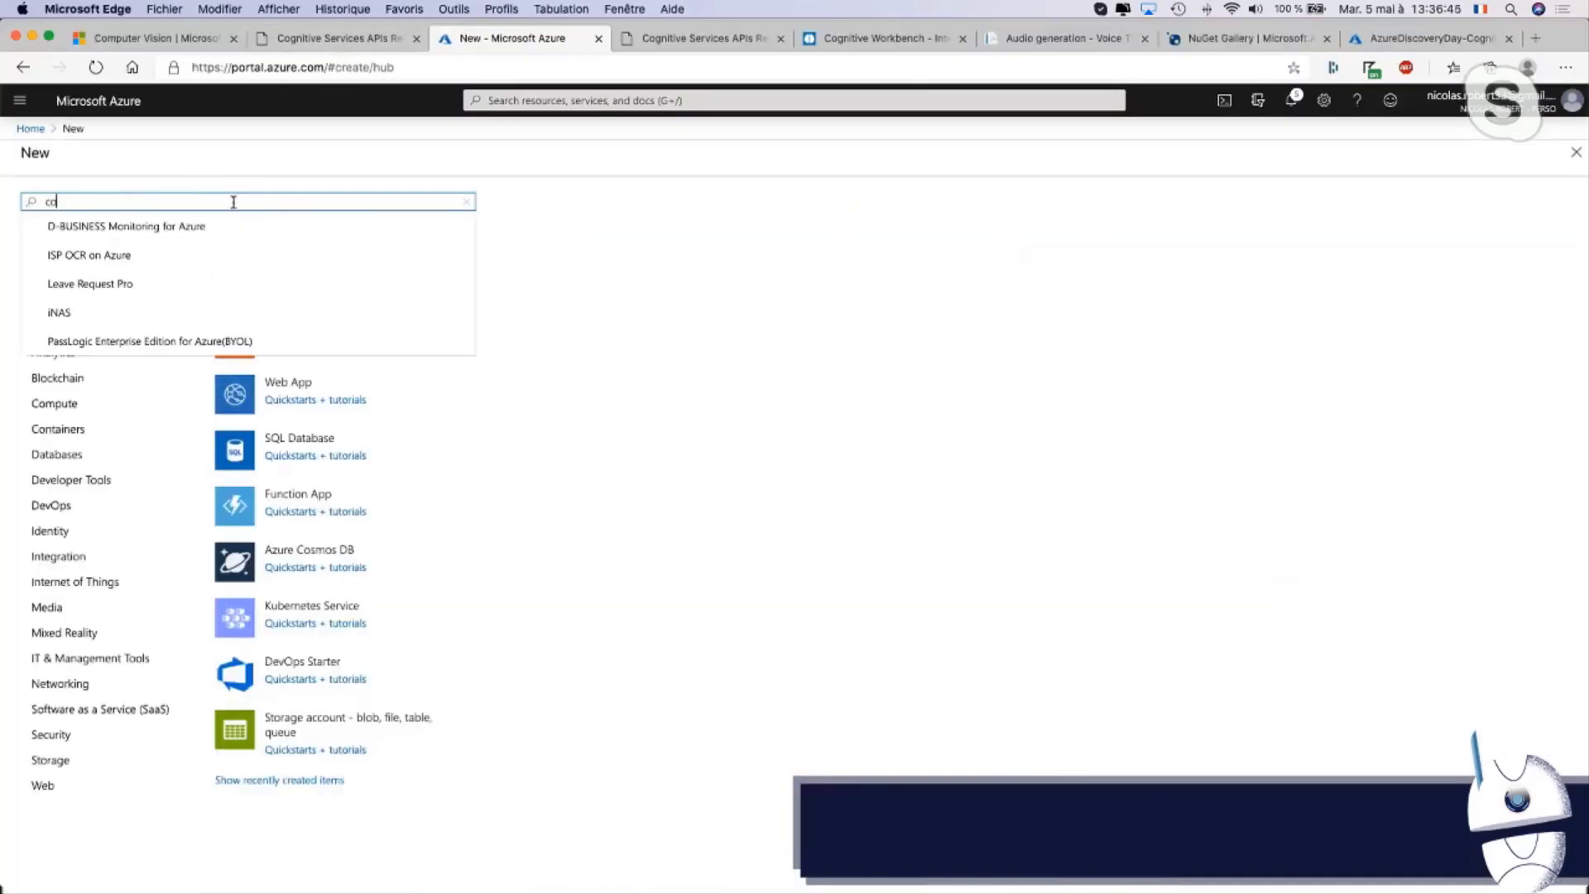
type("gnitive")
key("Return")
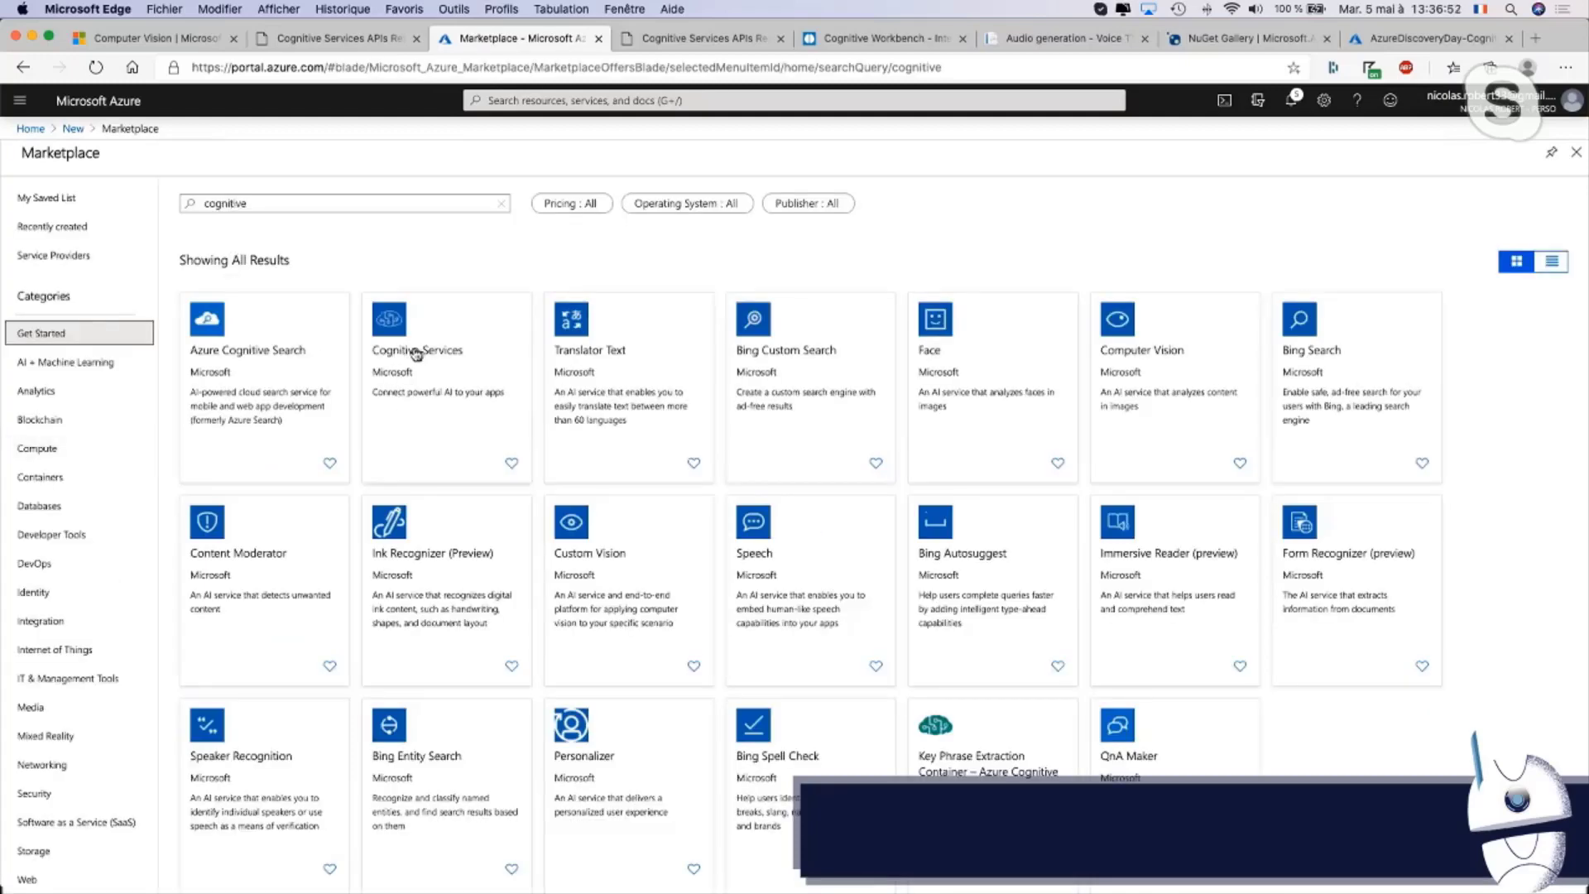
left_click(476, 340)
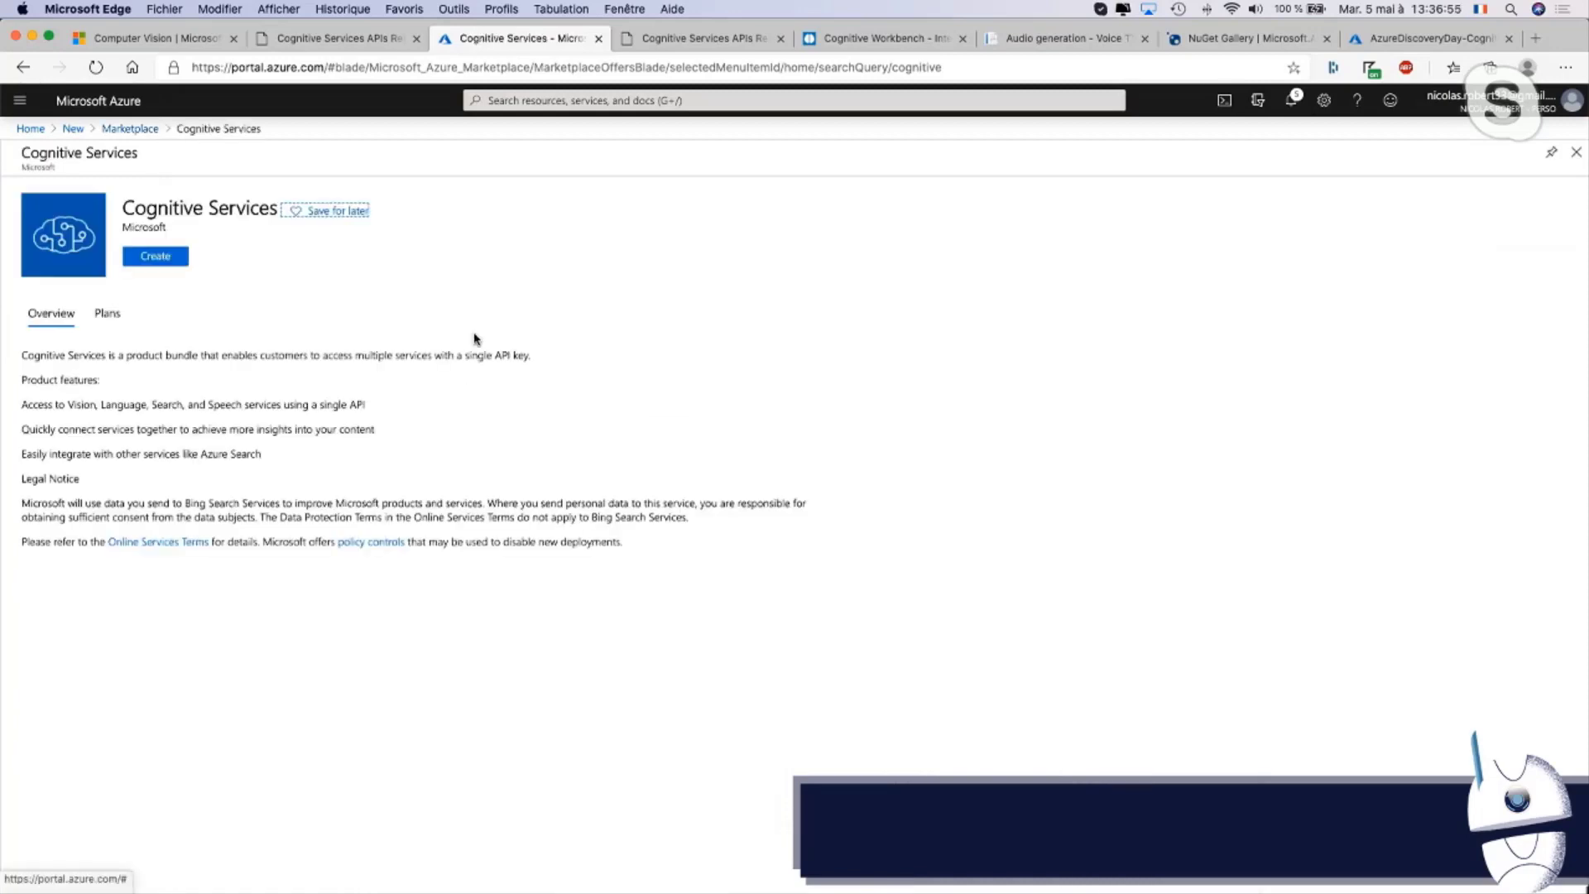
left_click_drag(56, 404, 401, 411)
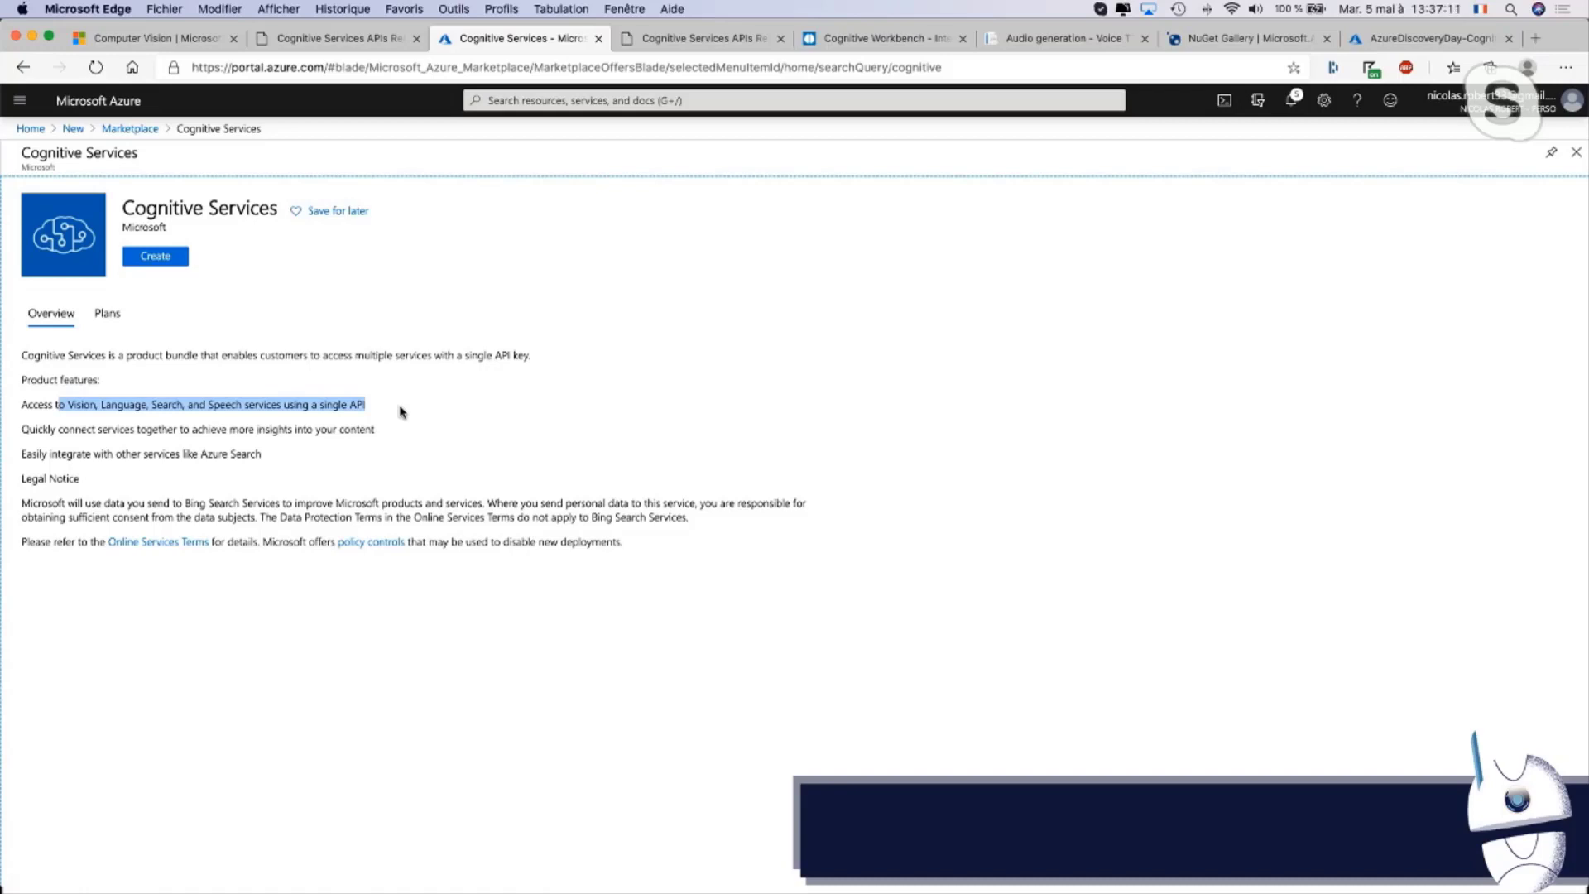
left_click(339, 52)
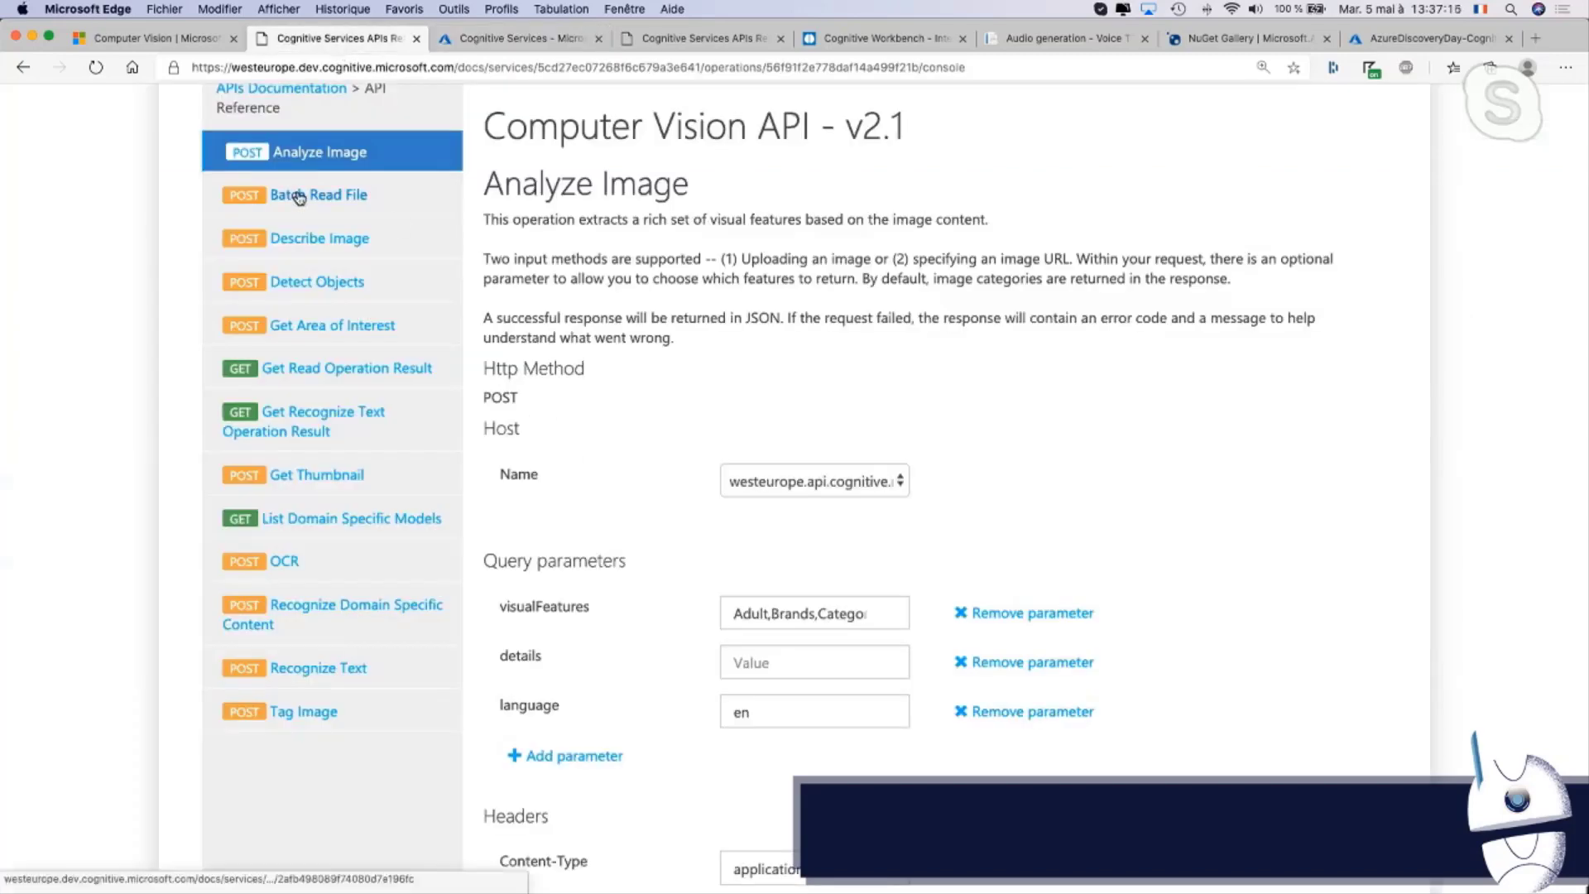
key("super+Tab")
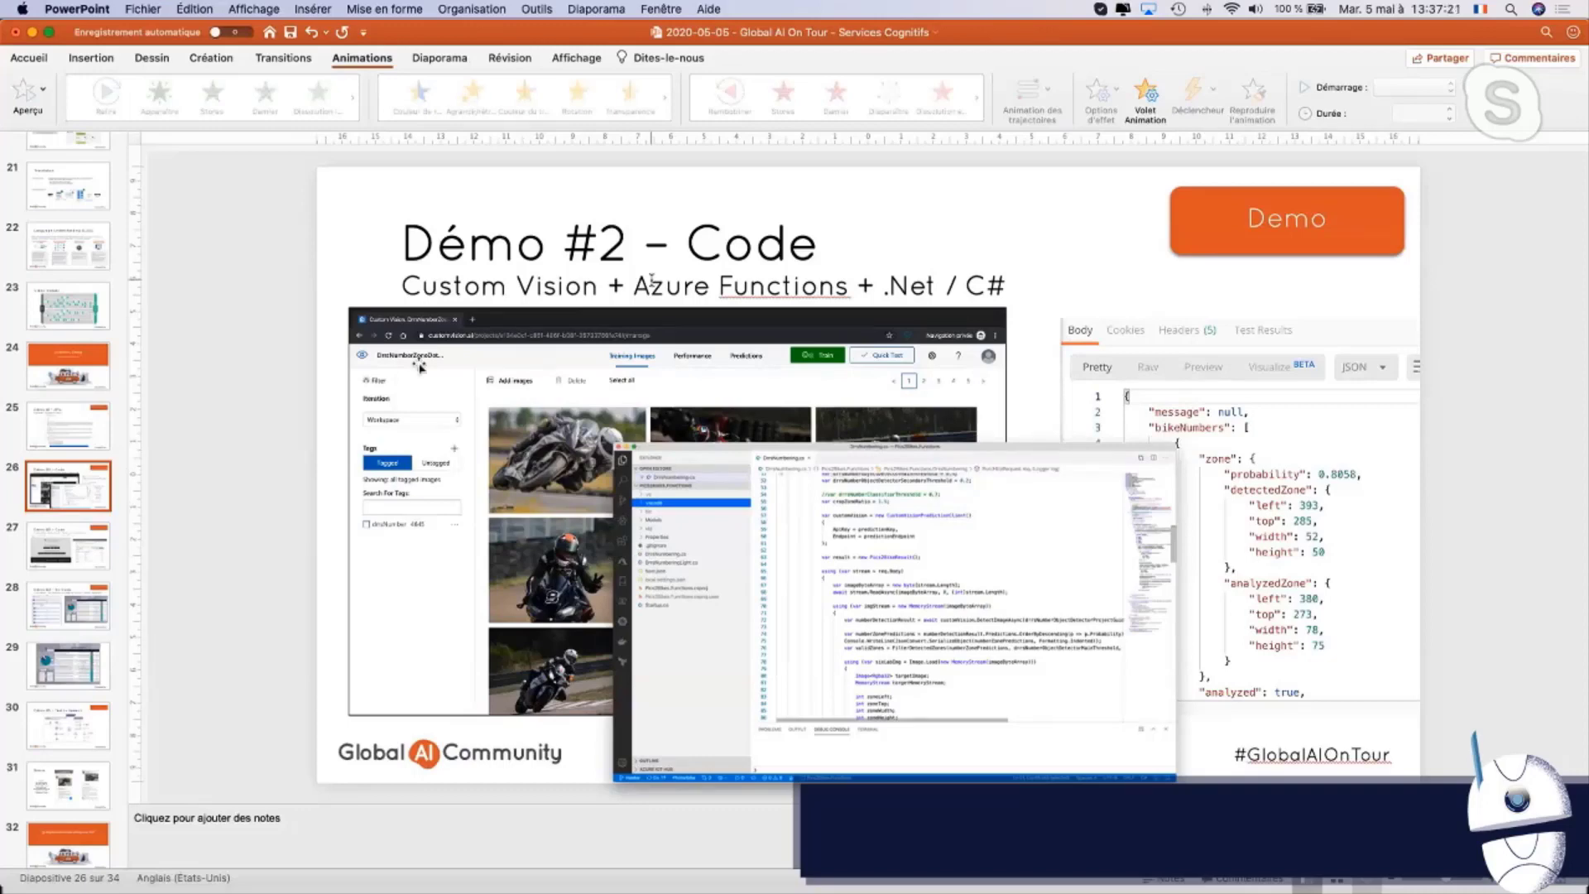
scroll(72, 511, "down", 3)
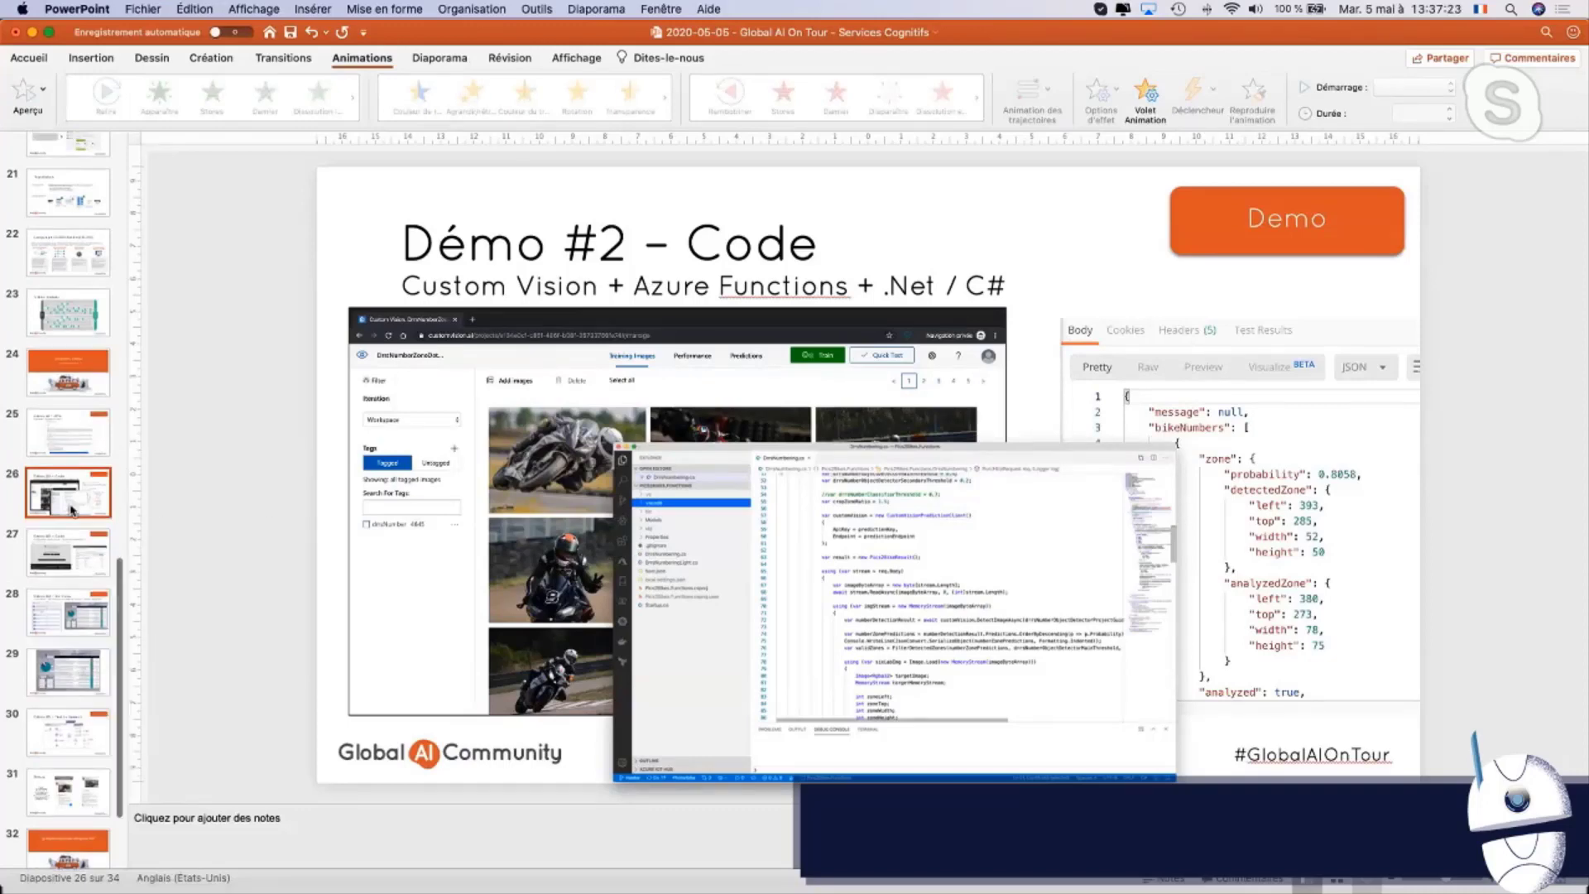
key("super+Tab")
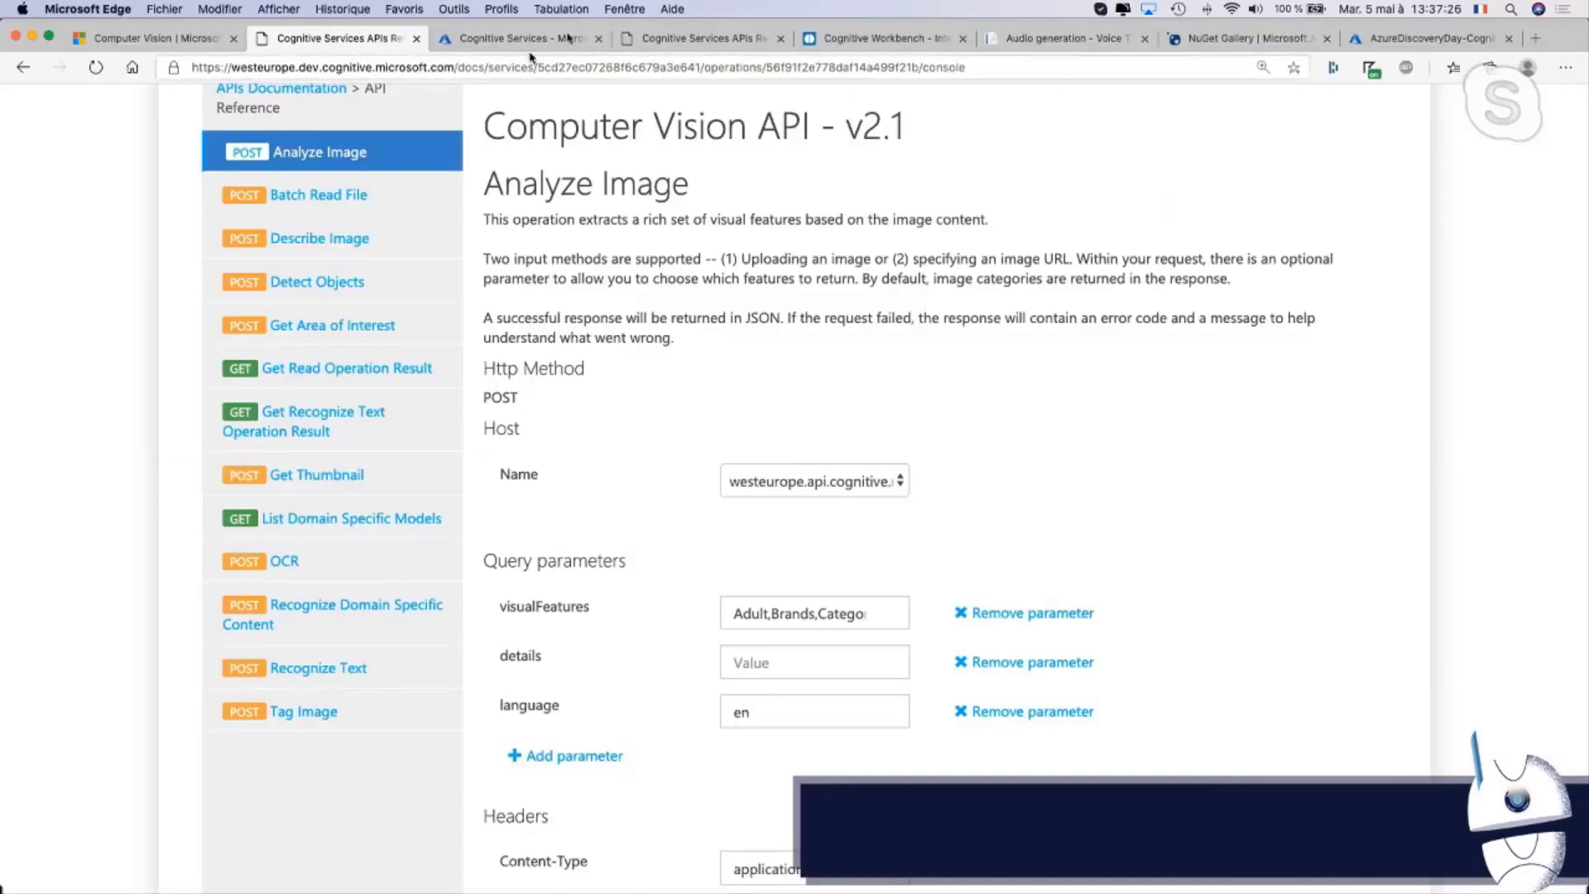
Close the browser page holding the Computer Vision API v2.0 console
left_click(532, 47)
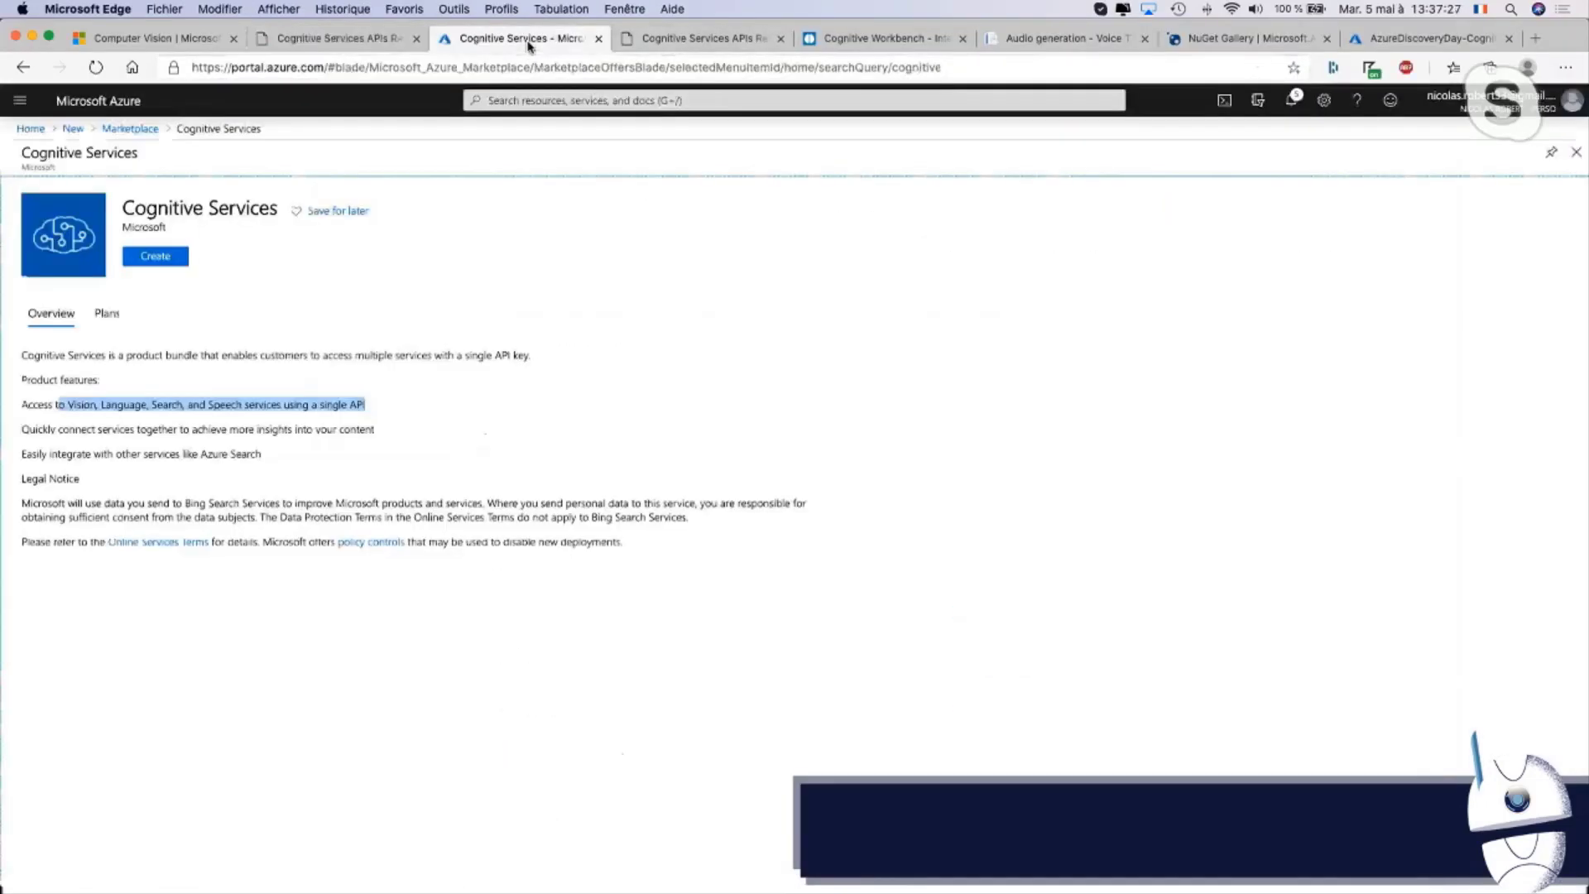
left_click(699, 41)
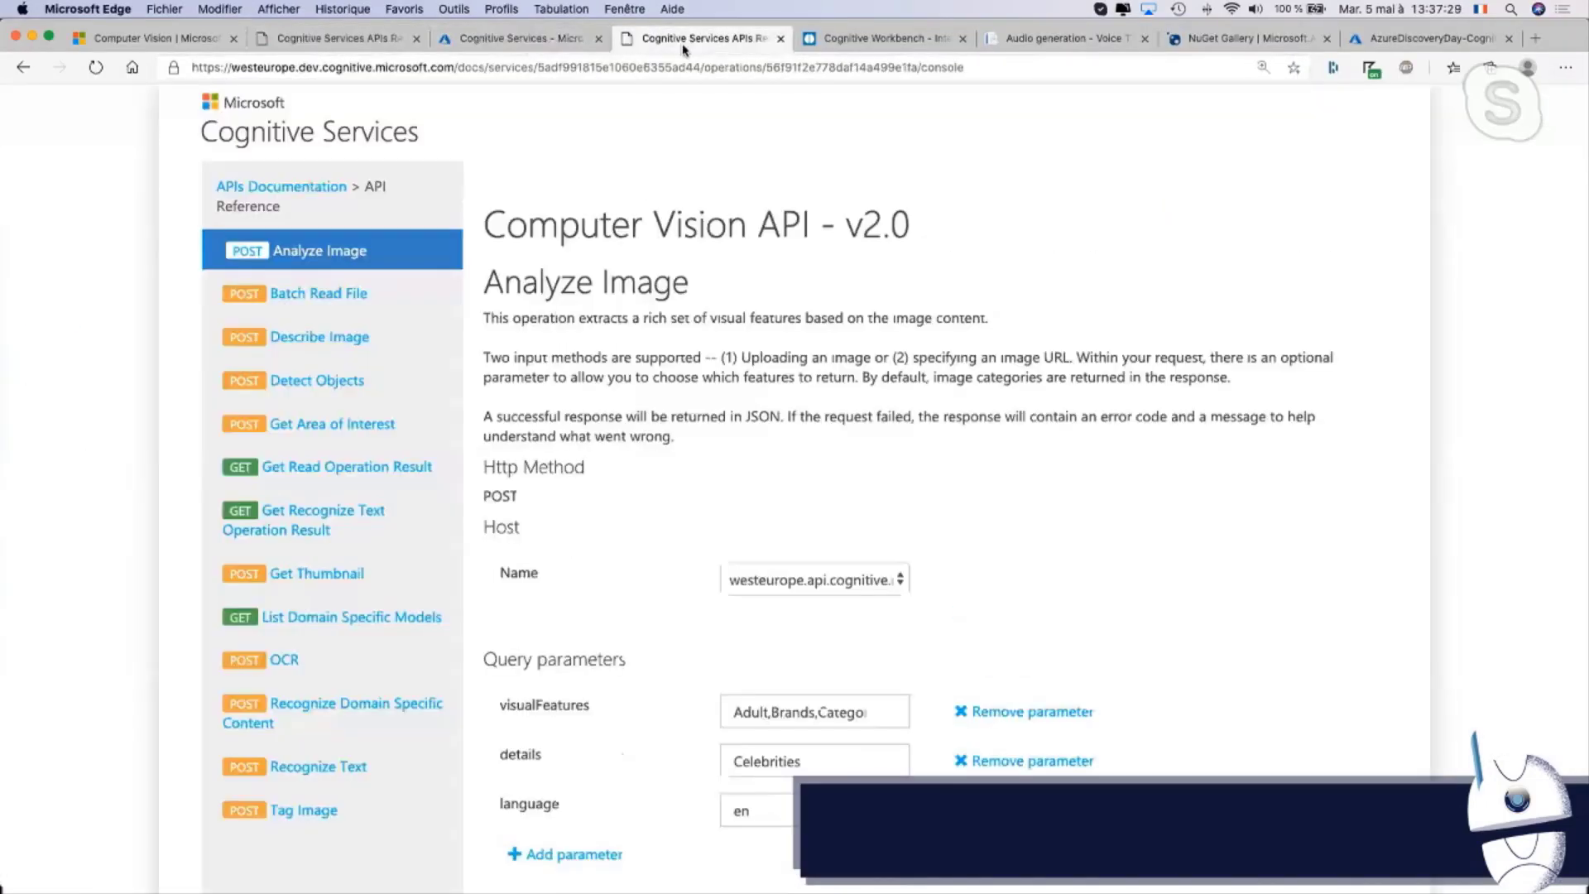
left_click(780, 38)
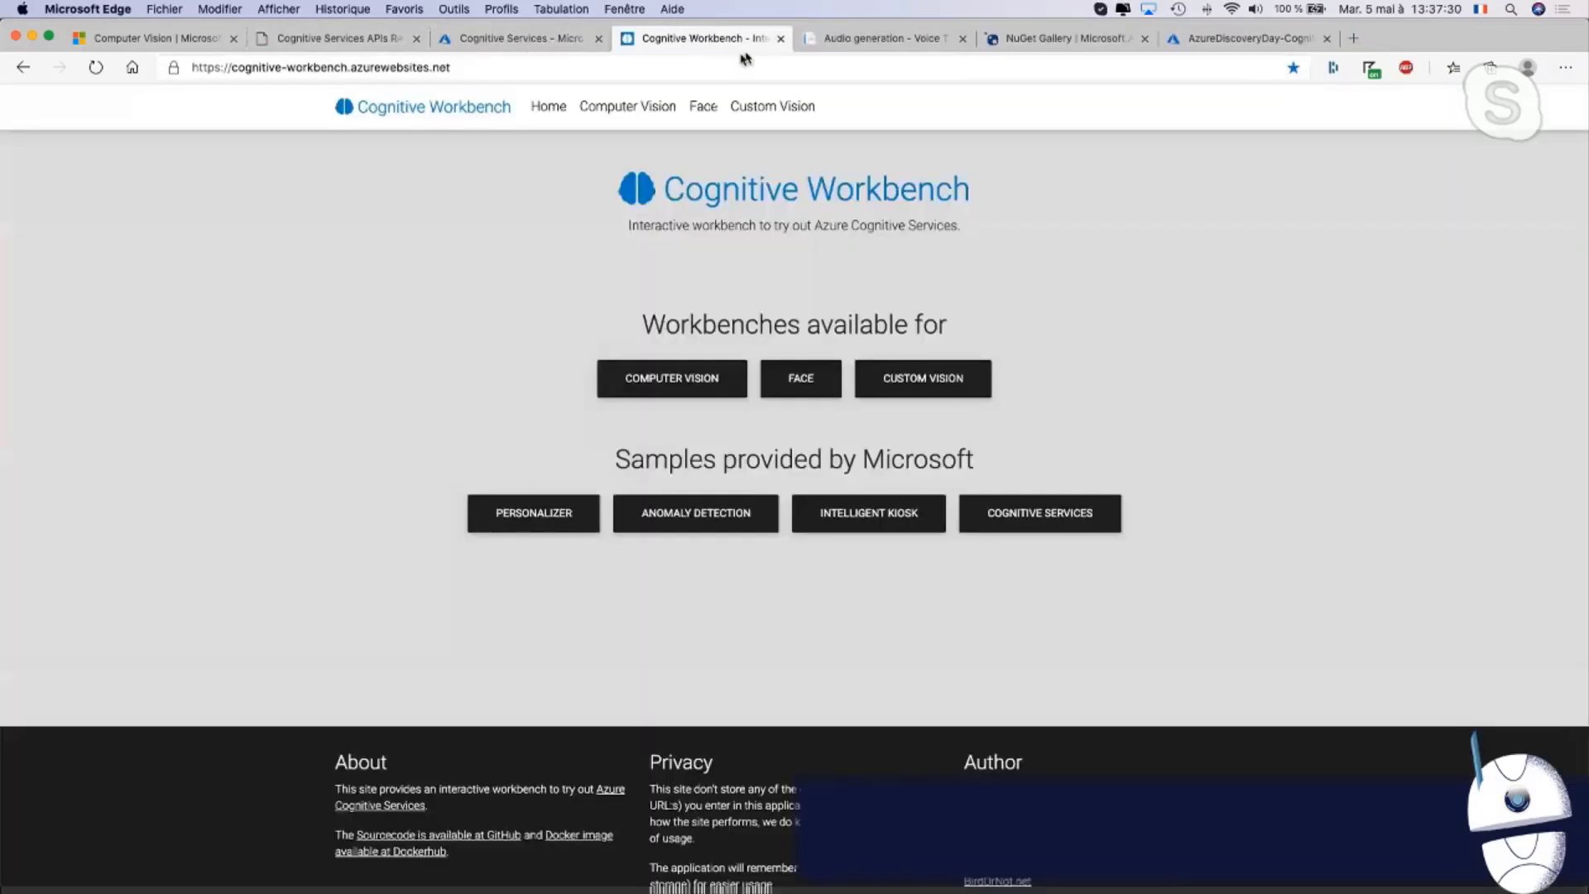
Open customvision.ai in a new browser page and sign in to reach the projects list
left_click(1355, 39)
type("cus")
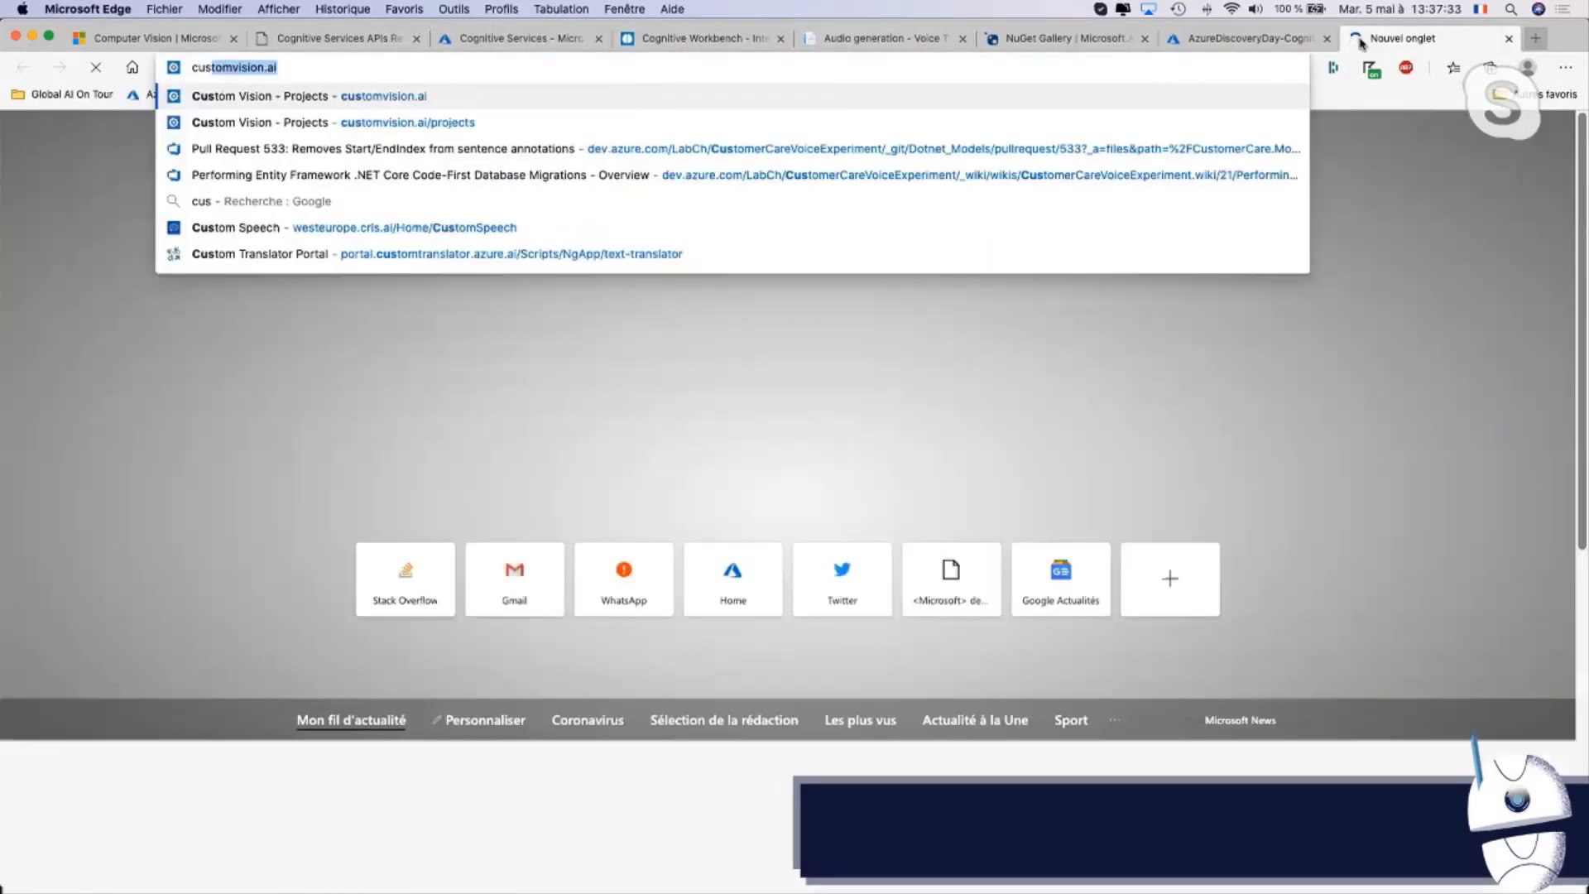
key("Return")
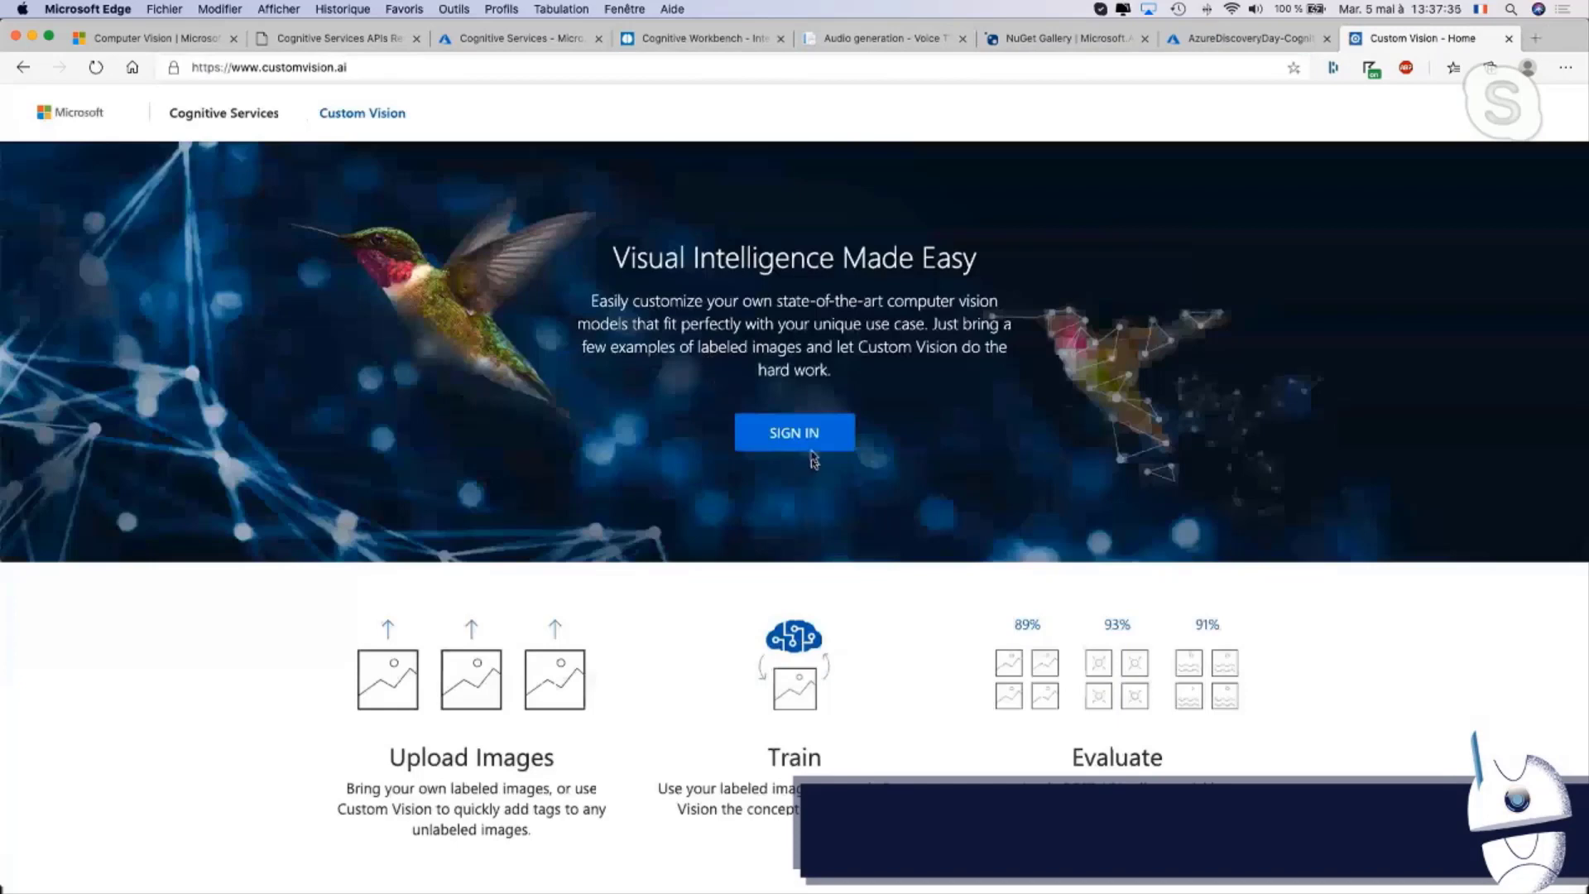
left_click(808, 444)
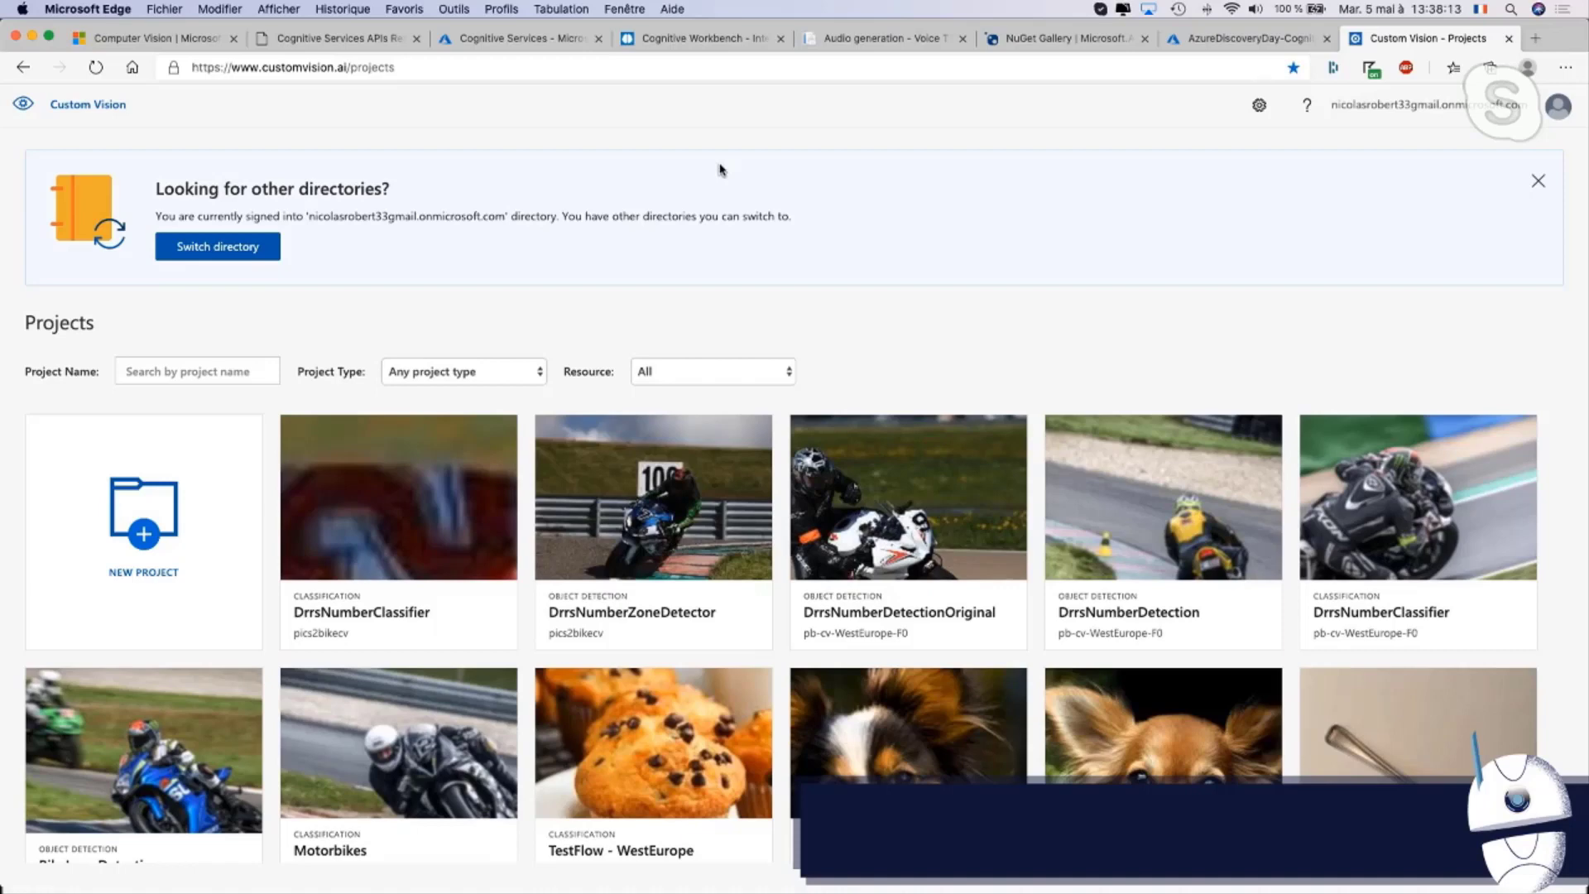
Open the DrrsNumberZoneDetector project and inspect the tagged number region on the white motorcycle's training image
left_click(600, 509)
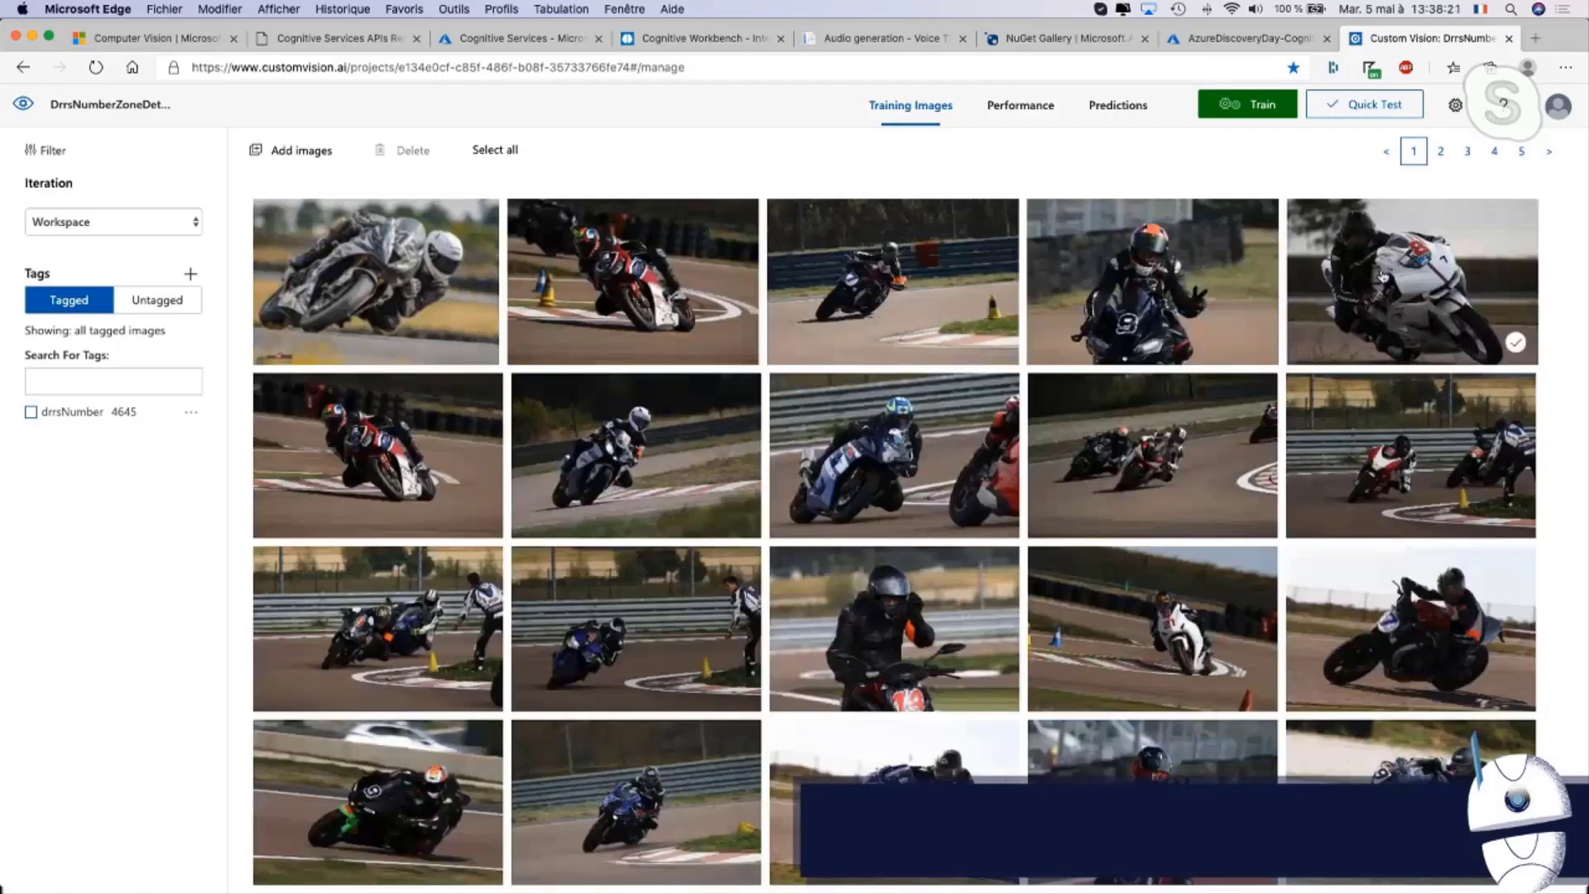
left_click(1380, 276)
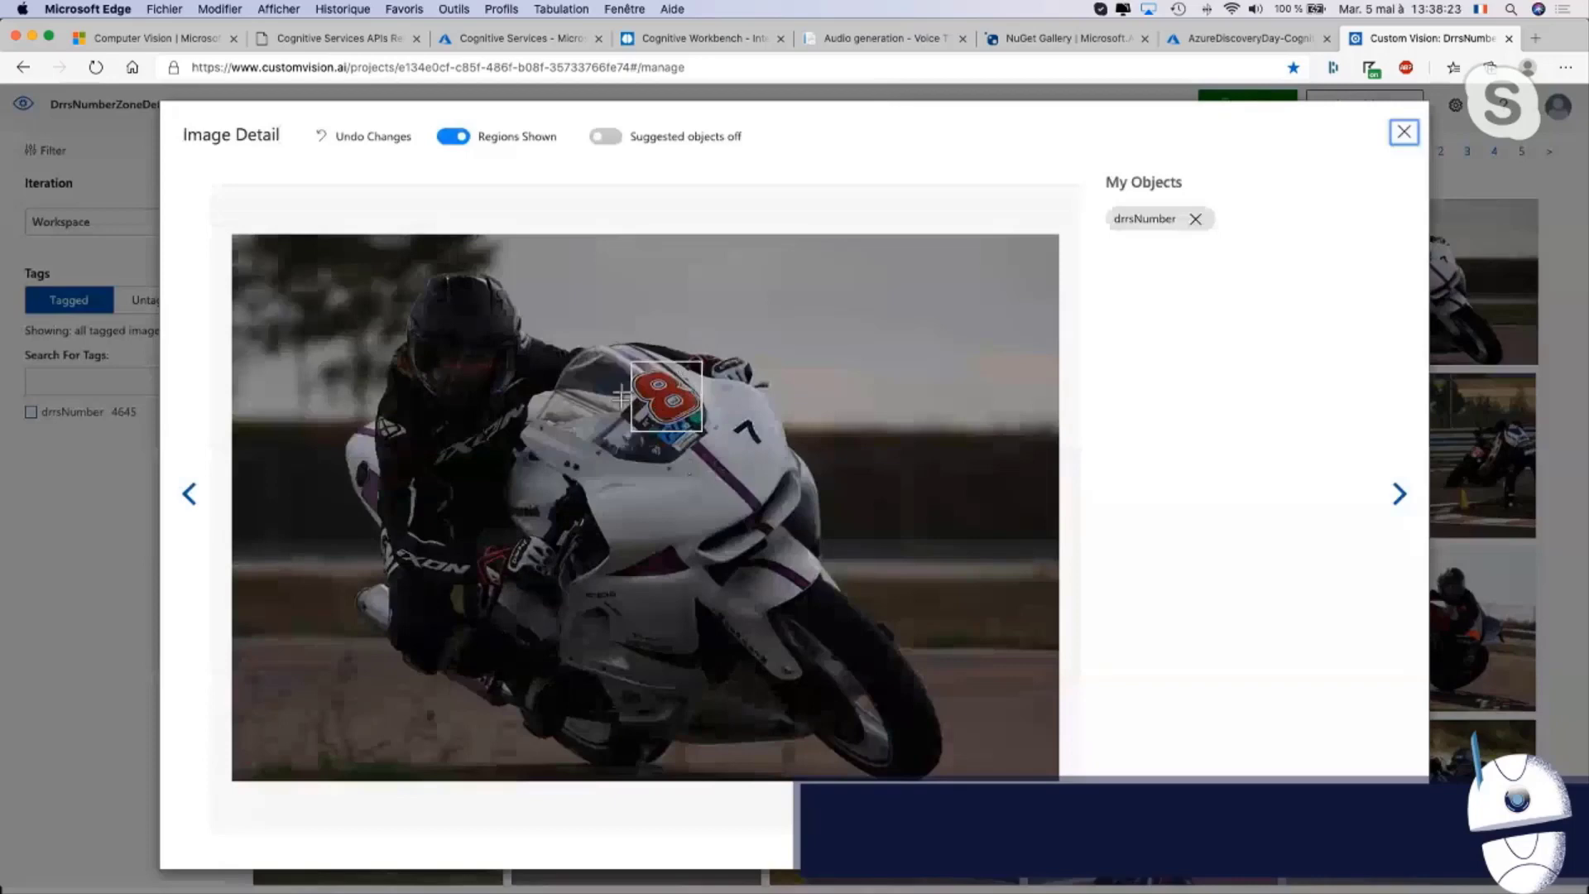
left_click(1402, 138)
Switch to Finder, open the Google OCR image in an enlarged Preview window and mark the number on the red motorcycle
mouse_move(455, 890)
left_click(454, 840)
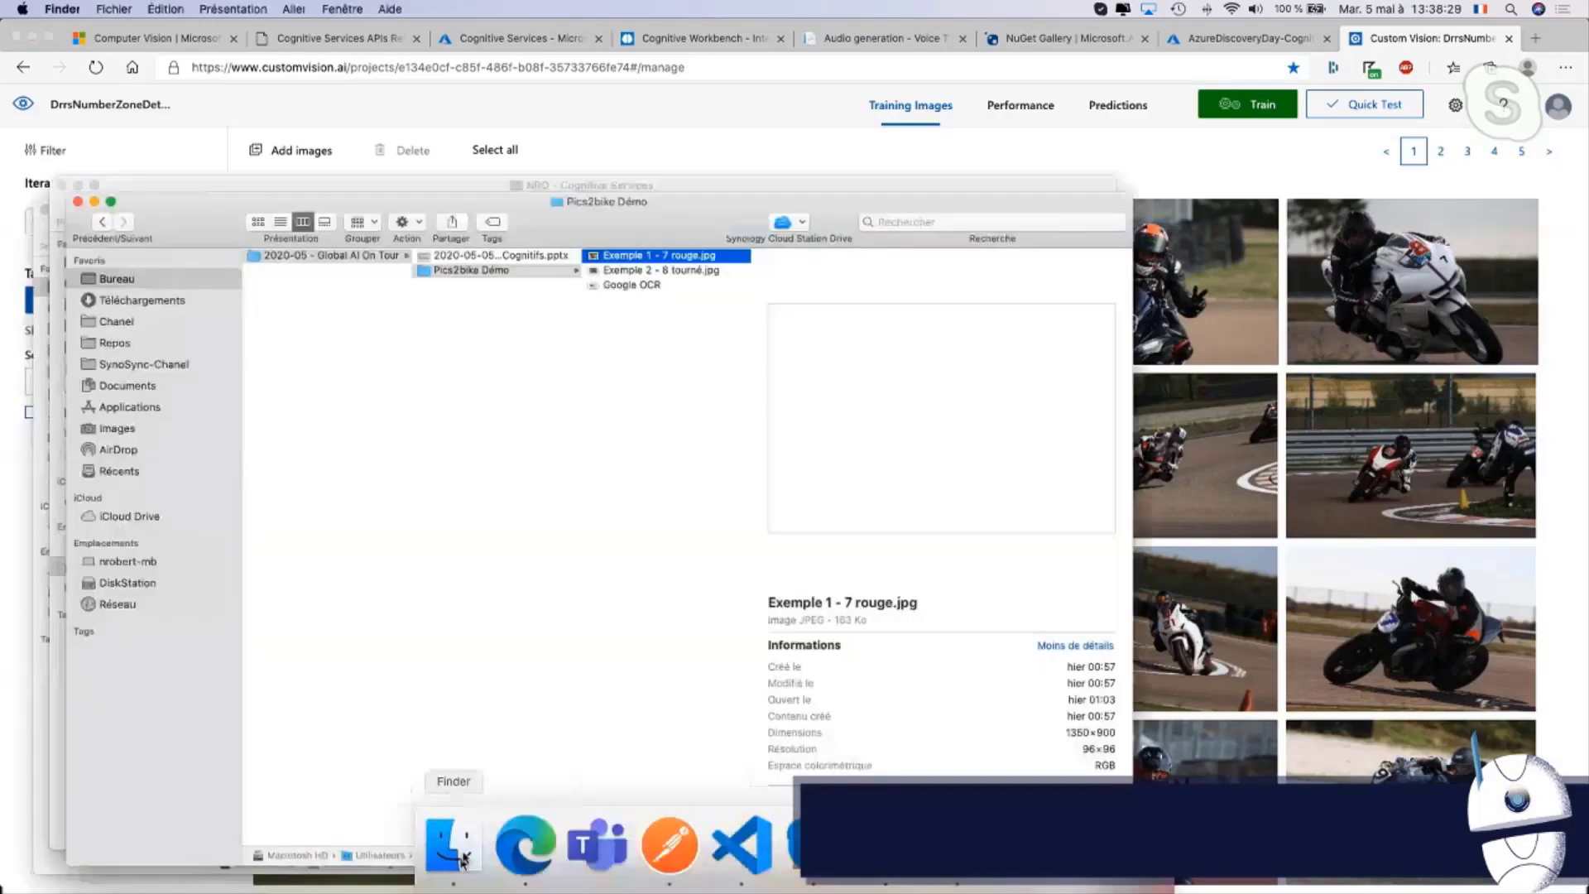
double_click(637, 286)
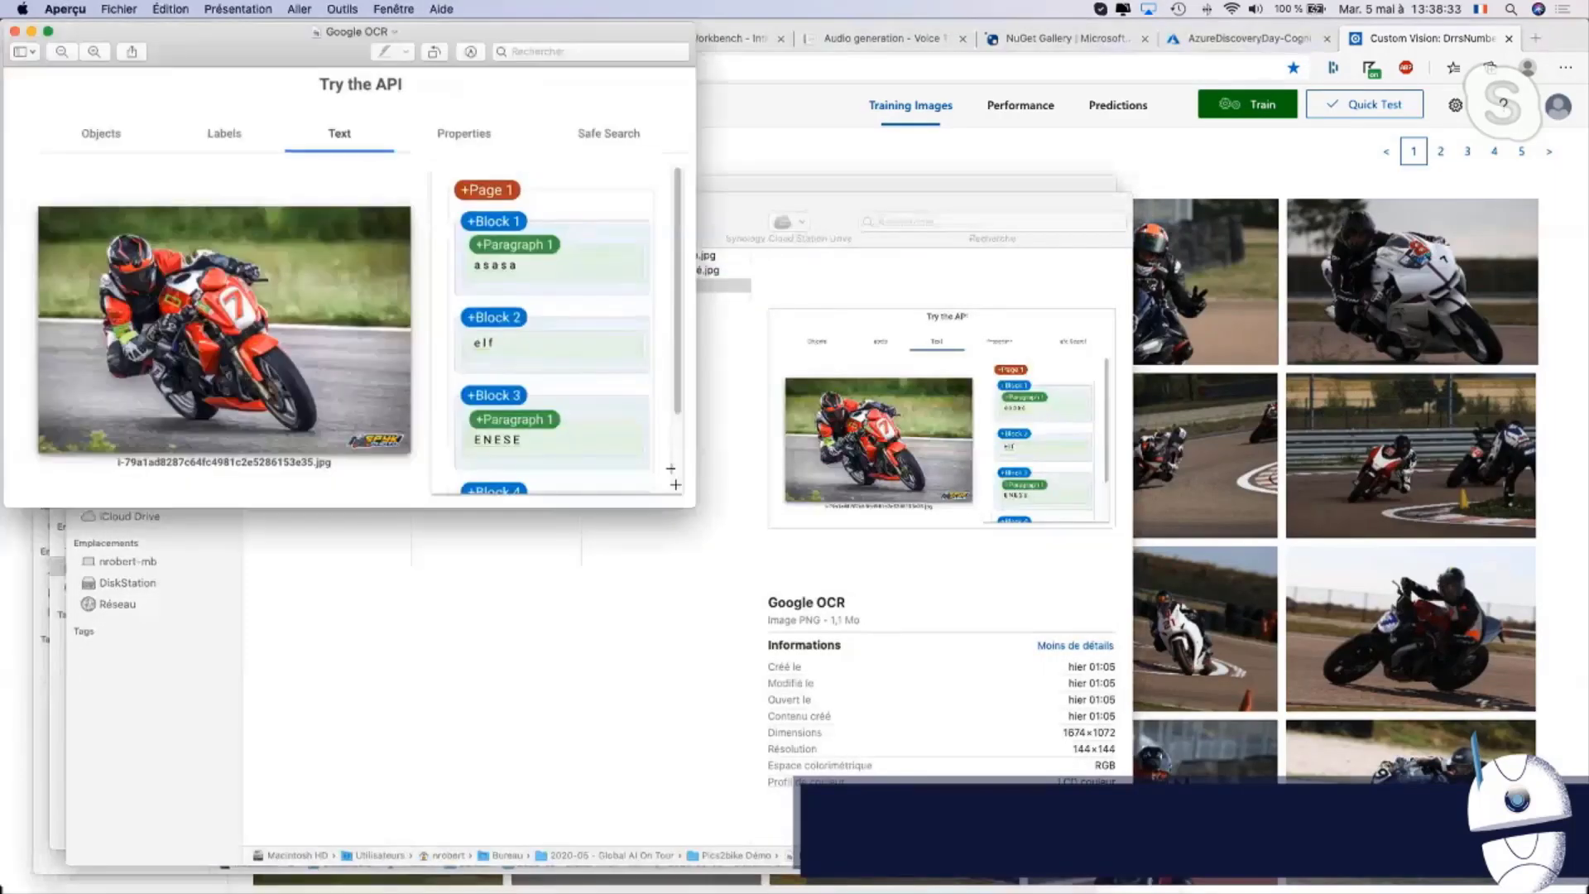
left_click_drag(690, 511, 1158, 799)
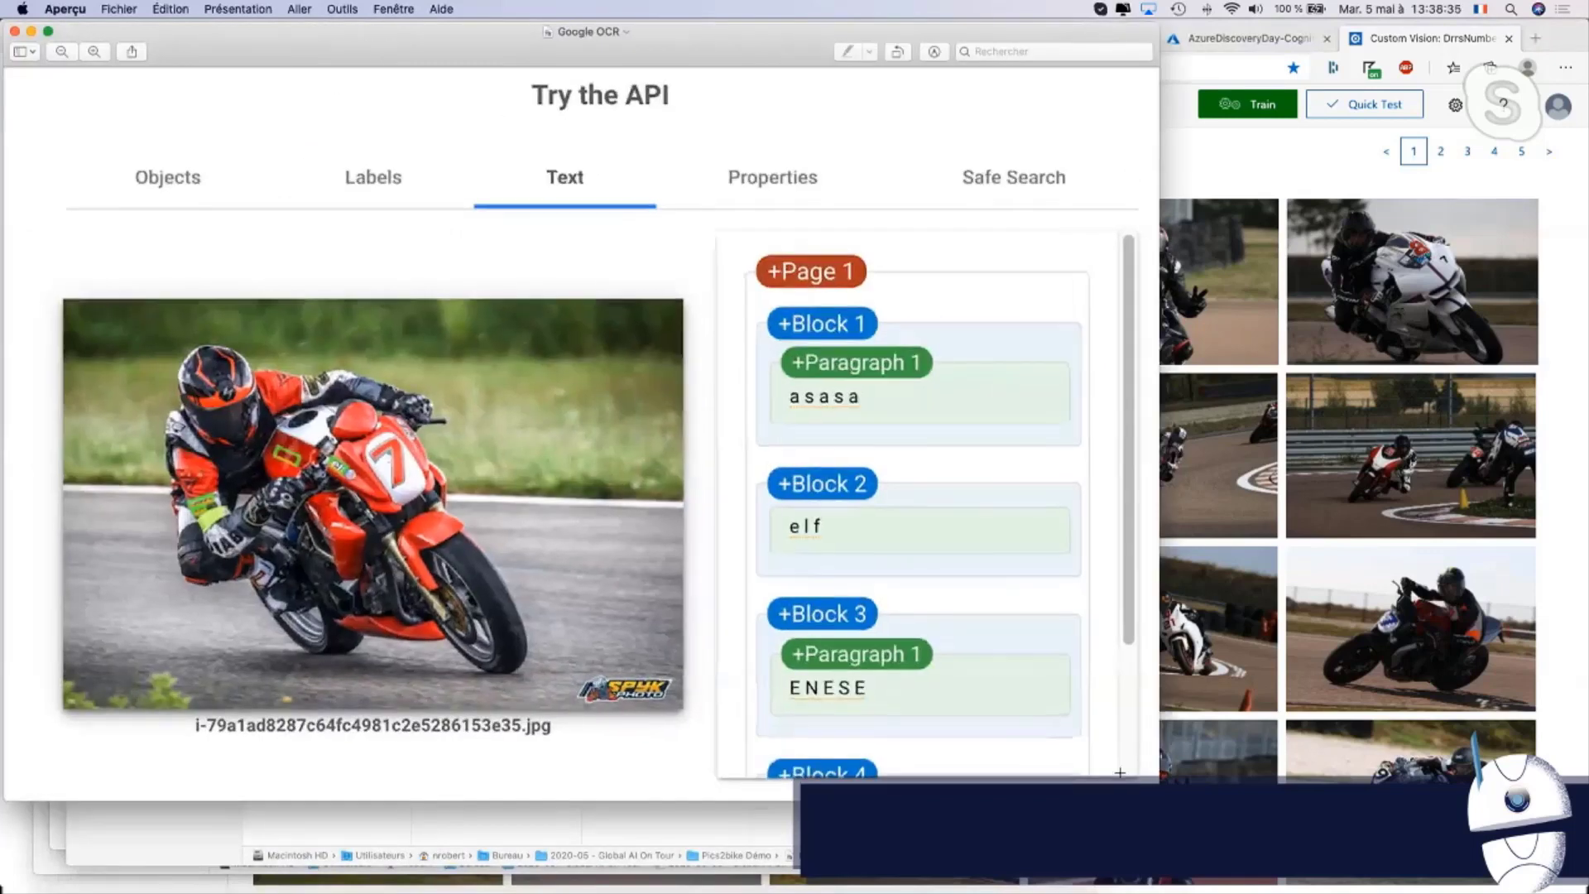
left_click_drag(354, 434, 427, 499)
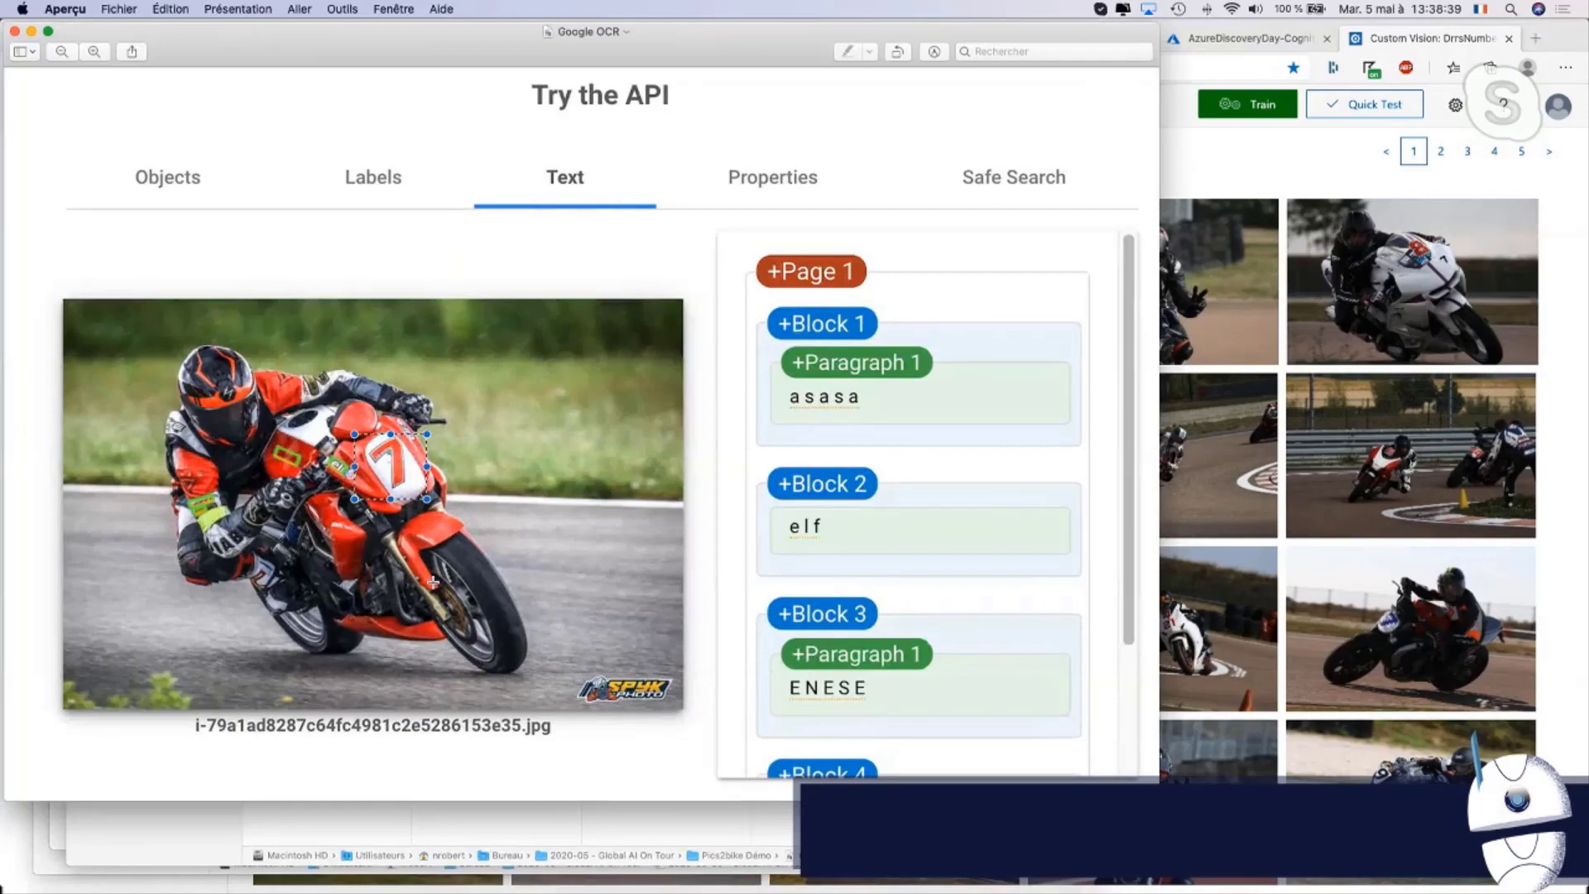
Return to the Custom Vision project and inspect the tagged region on the image of the rider making a V sign
left_click(1235, 151)
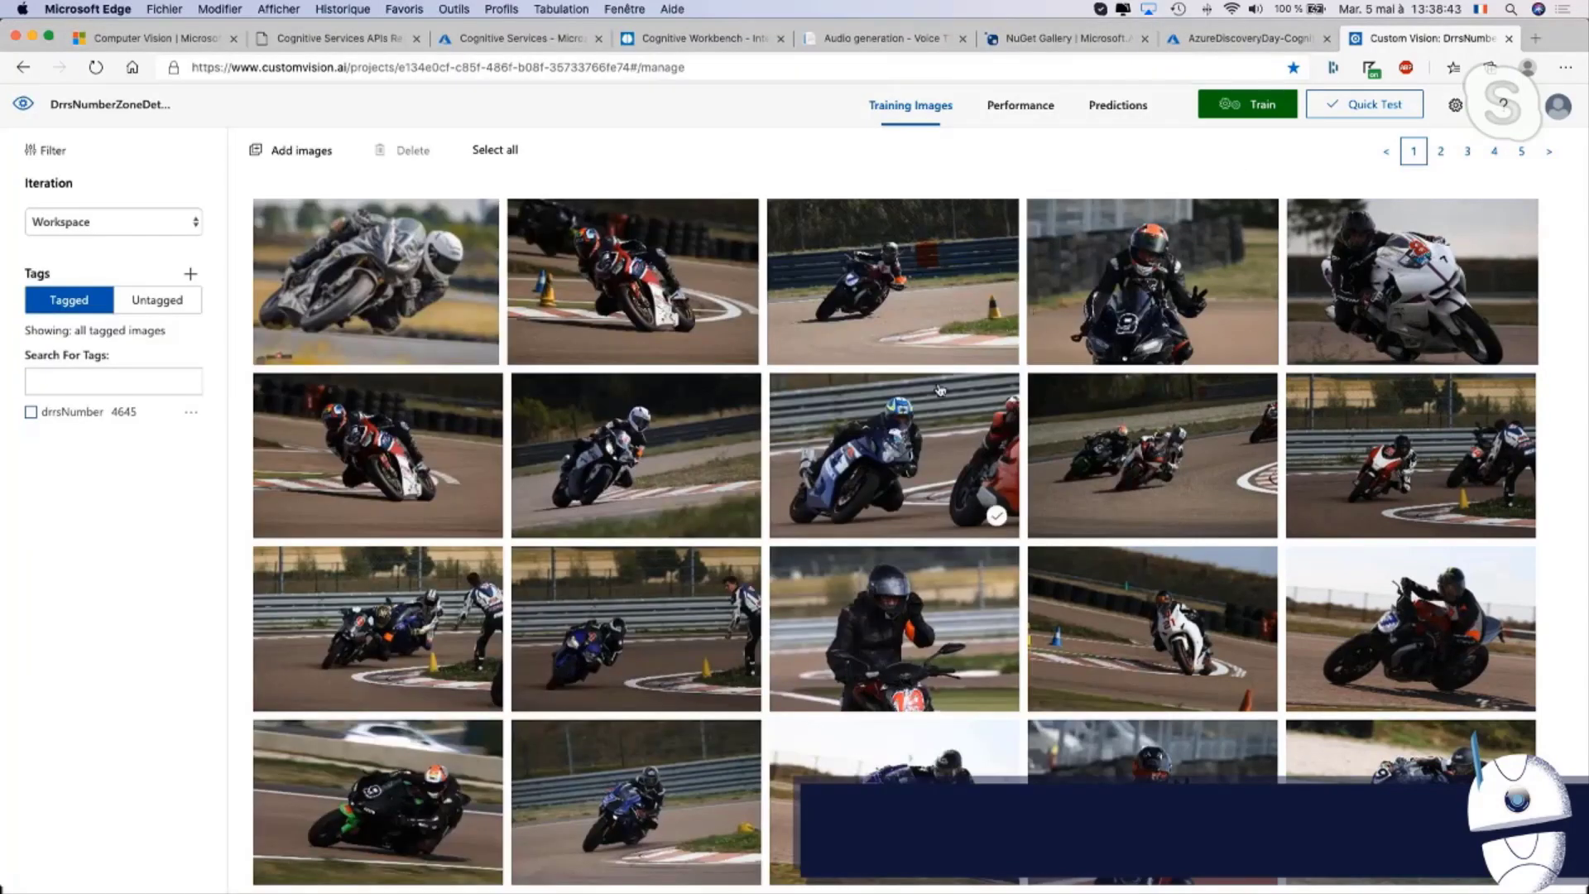
left_click(1100, 372)
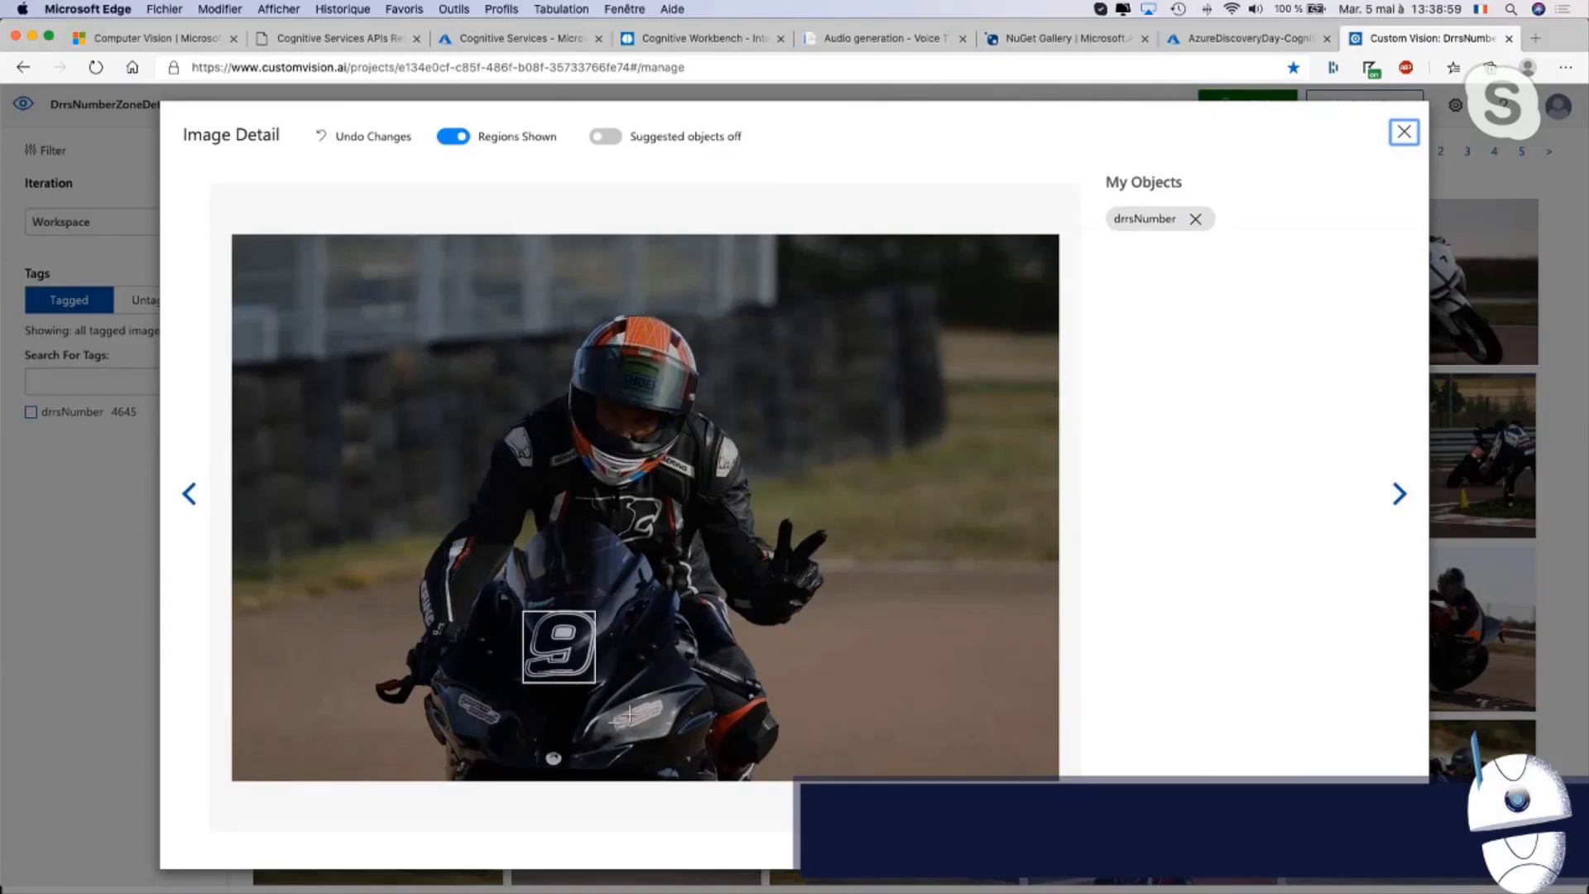
Close the image detail, return to the projects list and open the pics2bikecv DrrsNumberClassifier project
left_click(1401, 134)
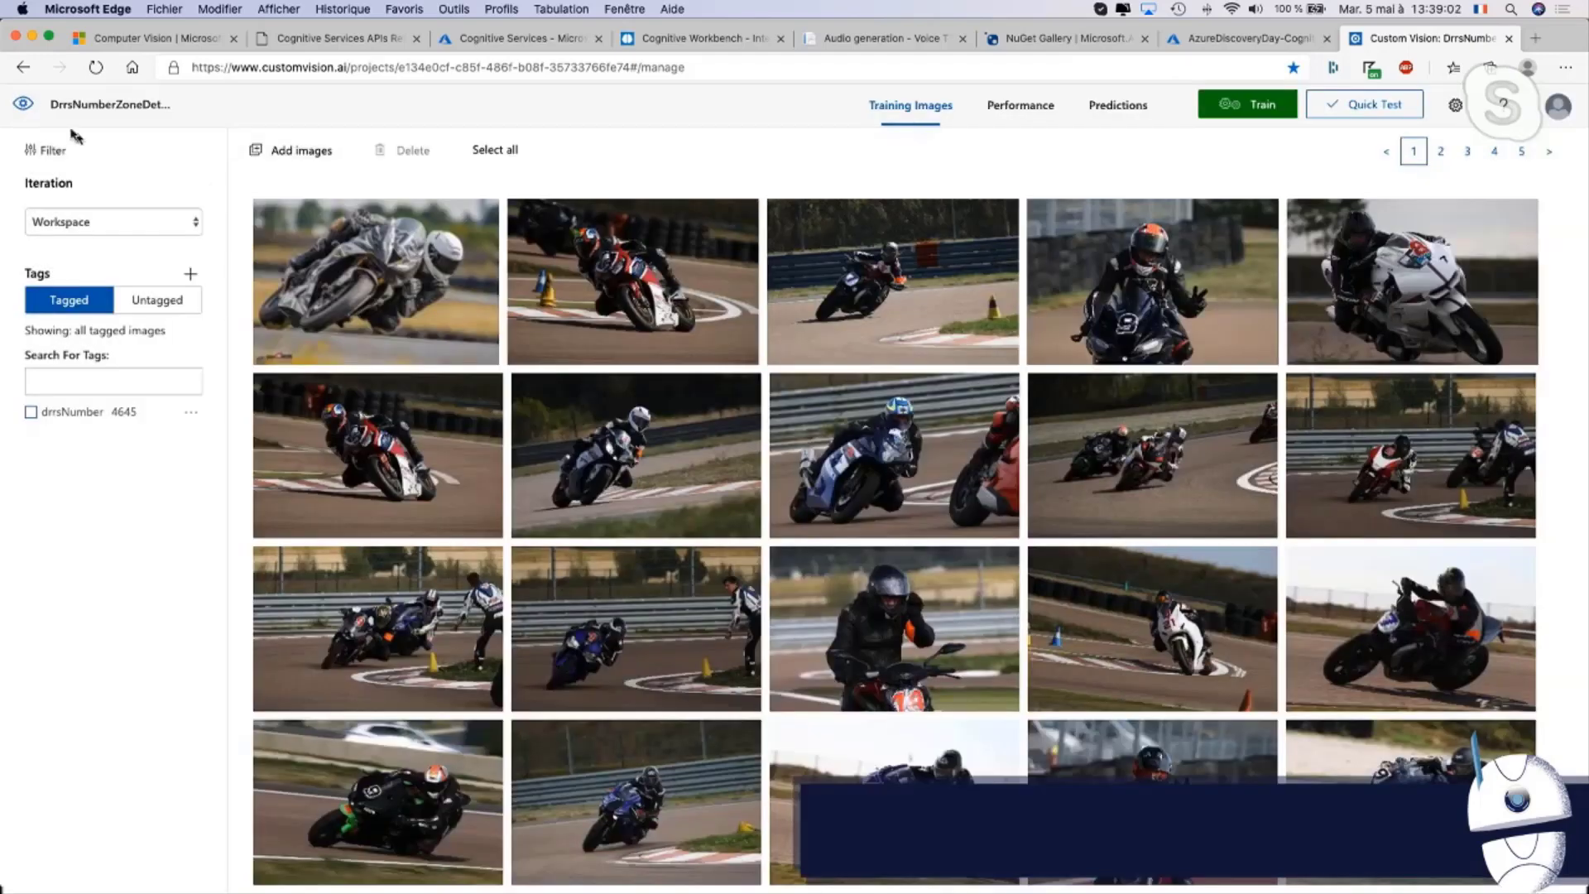
left_click(23, 105)
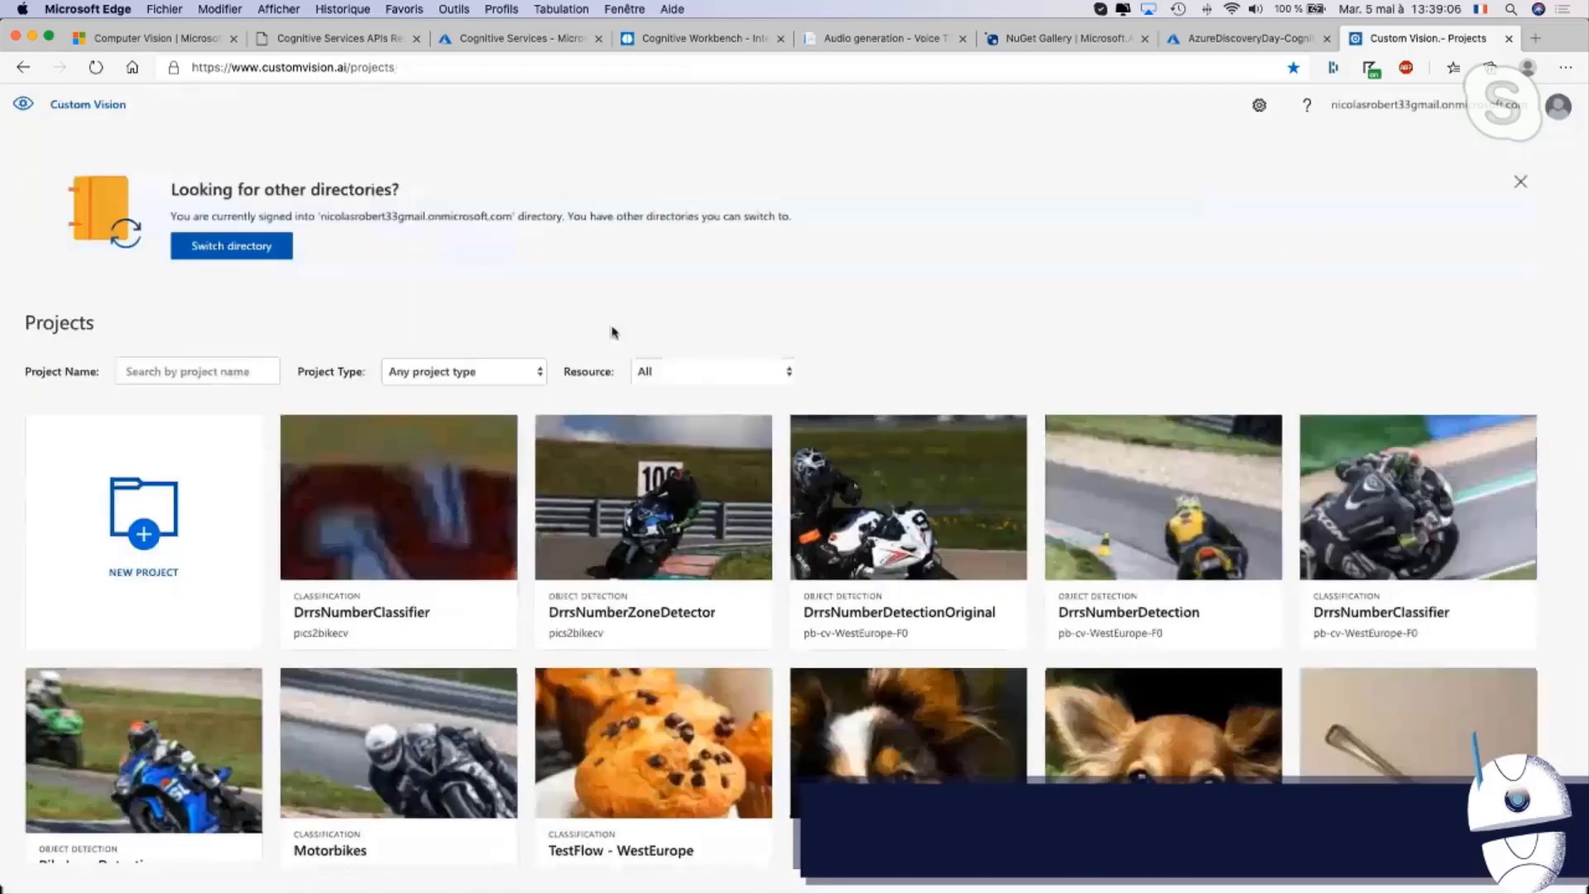
left_click(463, 451)
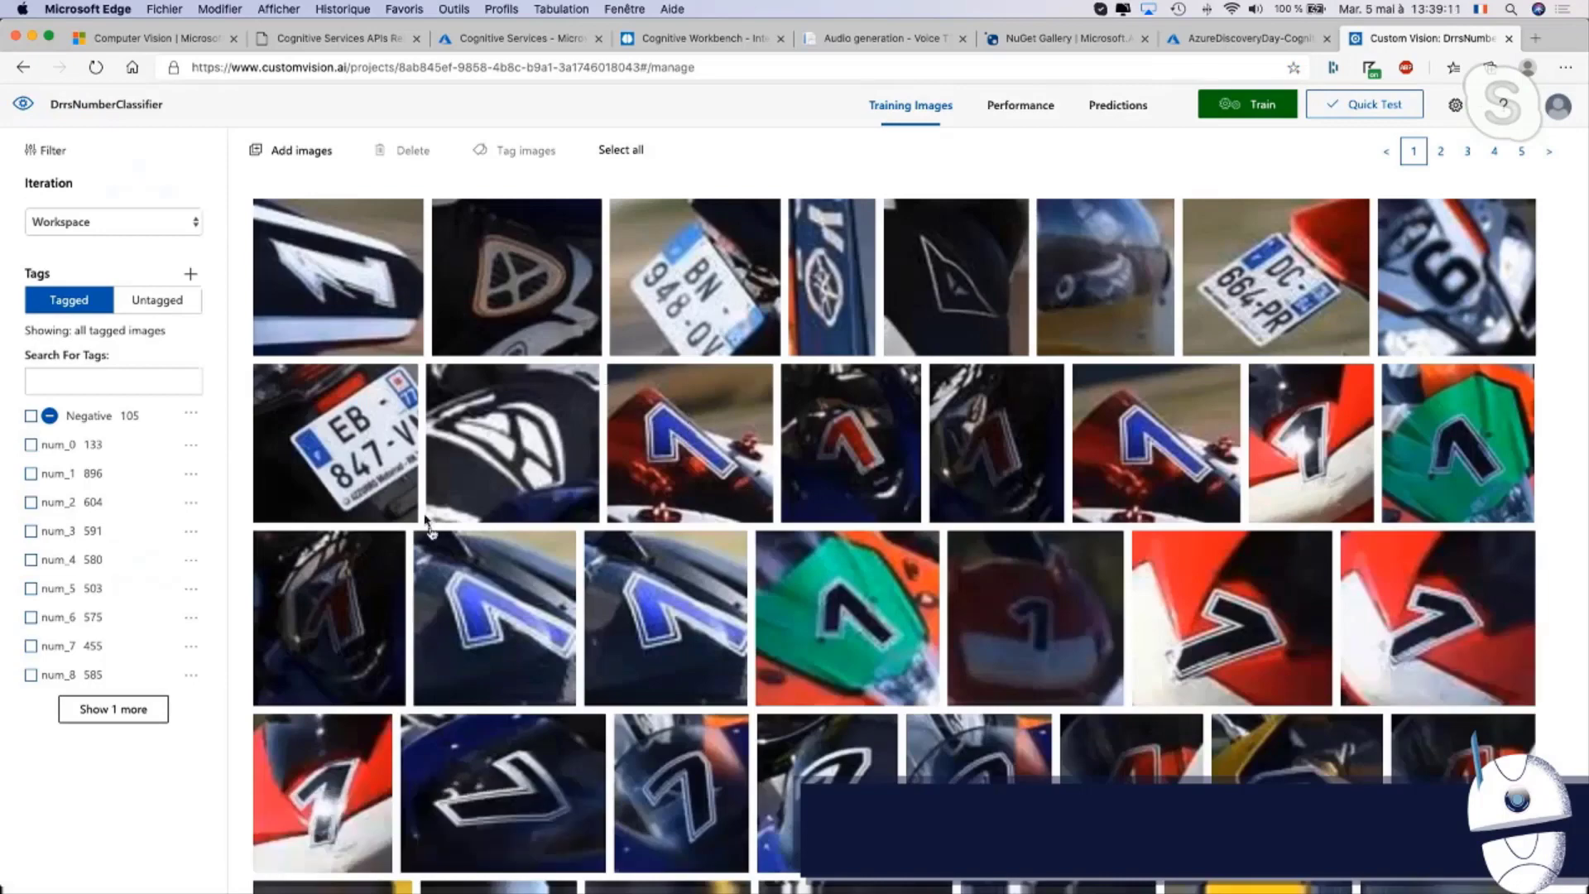
Browse the classifier's training images and inspect the tag assigned to a dark image showing the digit 4
scroll(725, 447, "up", 1)
scroll(724, 447, "down", 6)
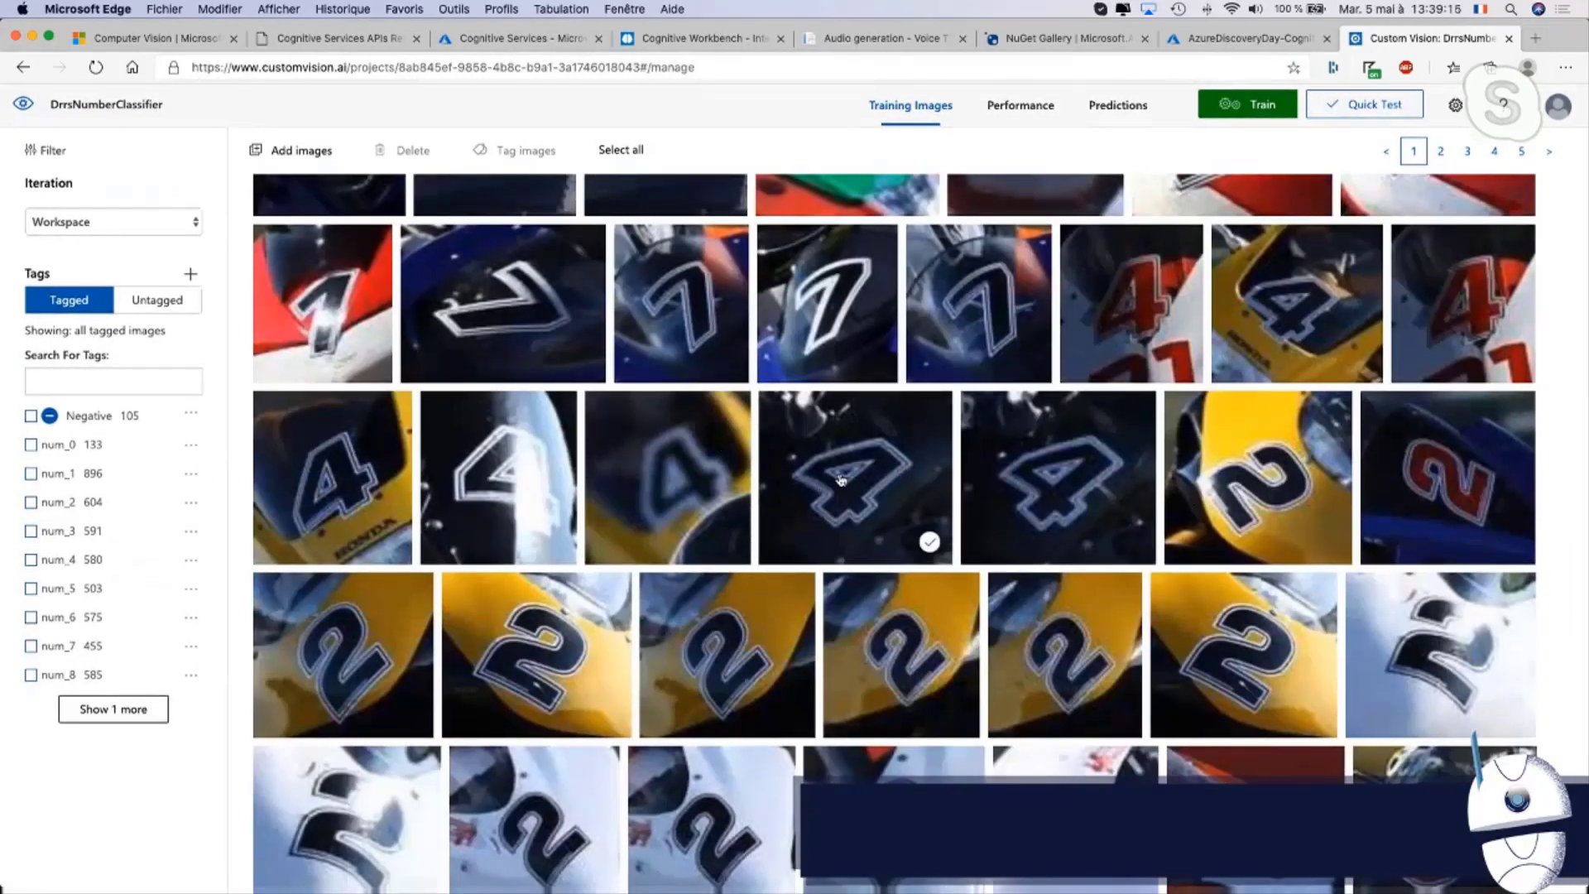
left_click(840, 479)
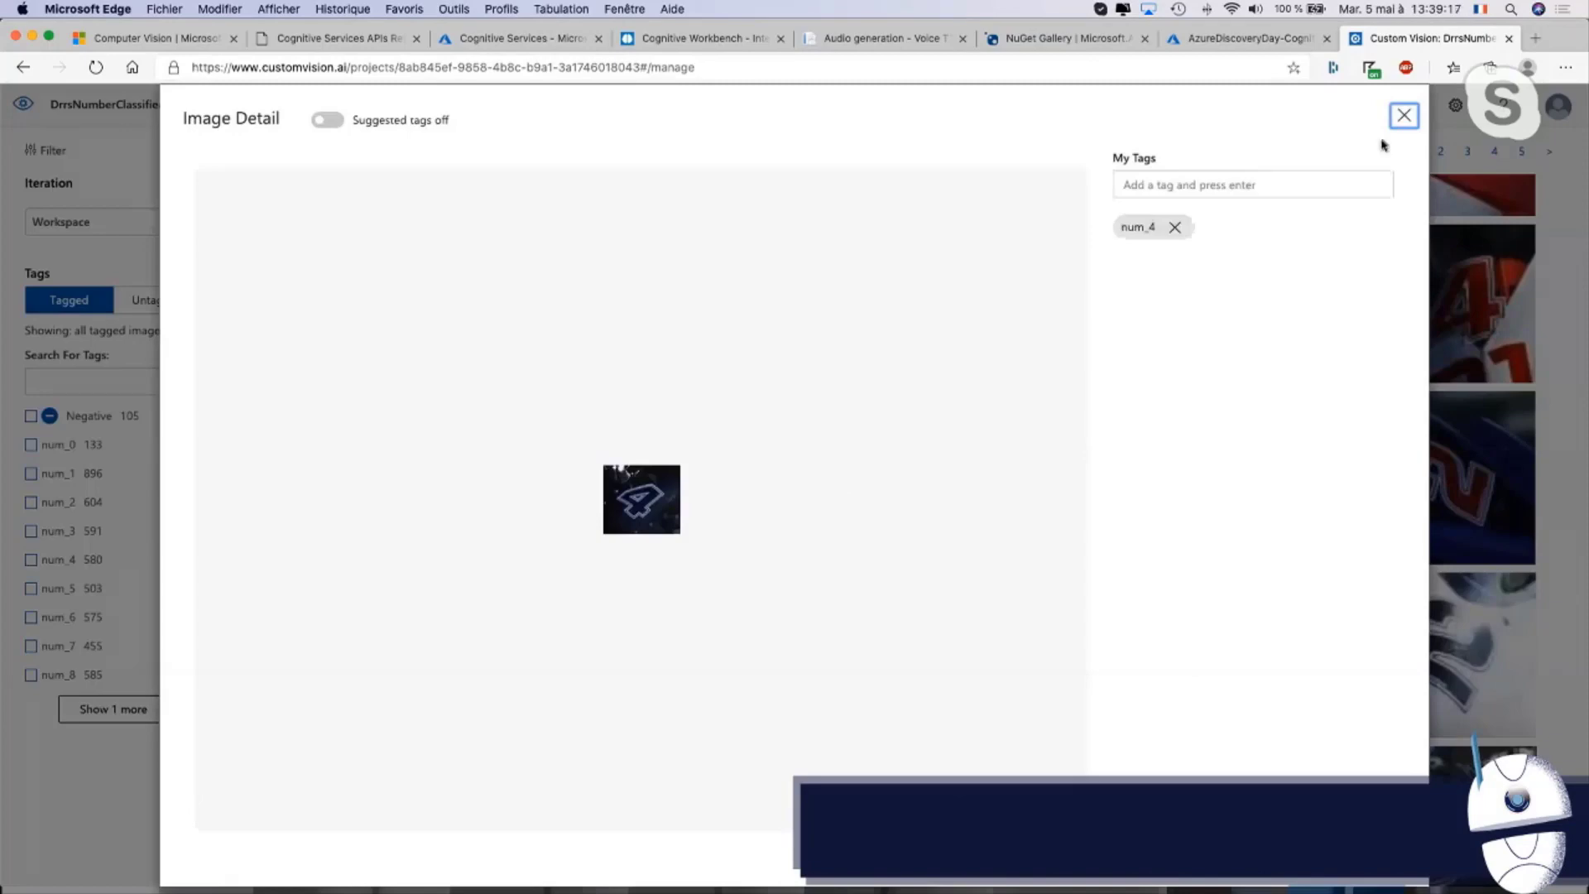
left_click(1403, 115)
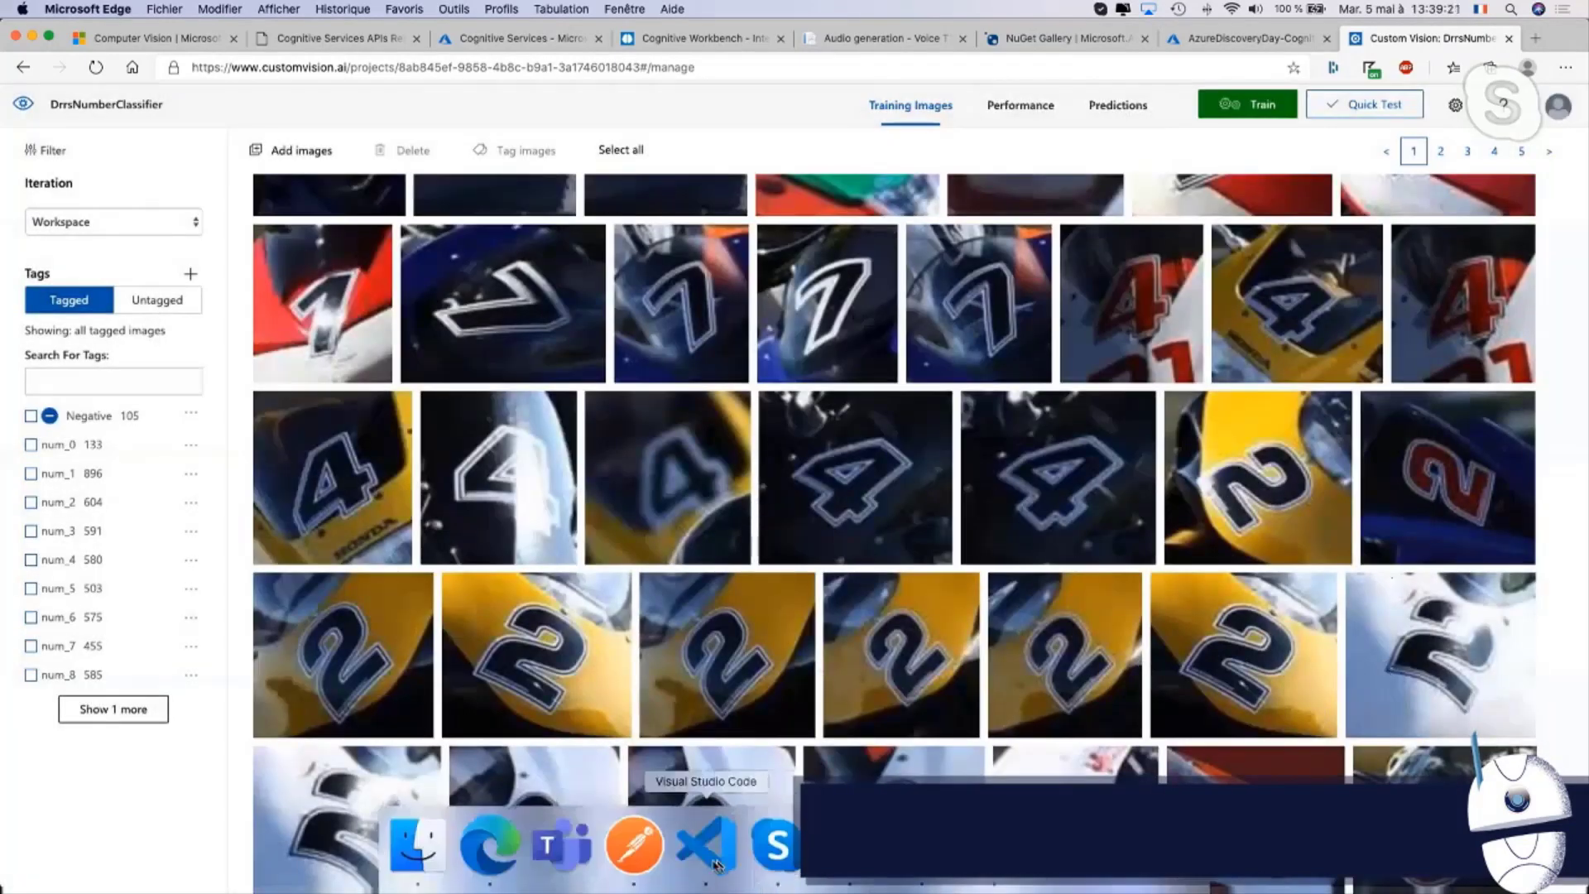
Switch to Visual Studio Code and highlight the DrrsNumbering function's attribute and Run signature in DrrsNumbering.cs
left_click(706, 844)
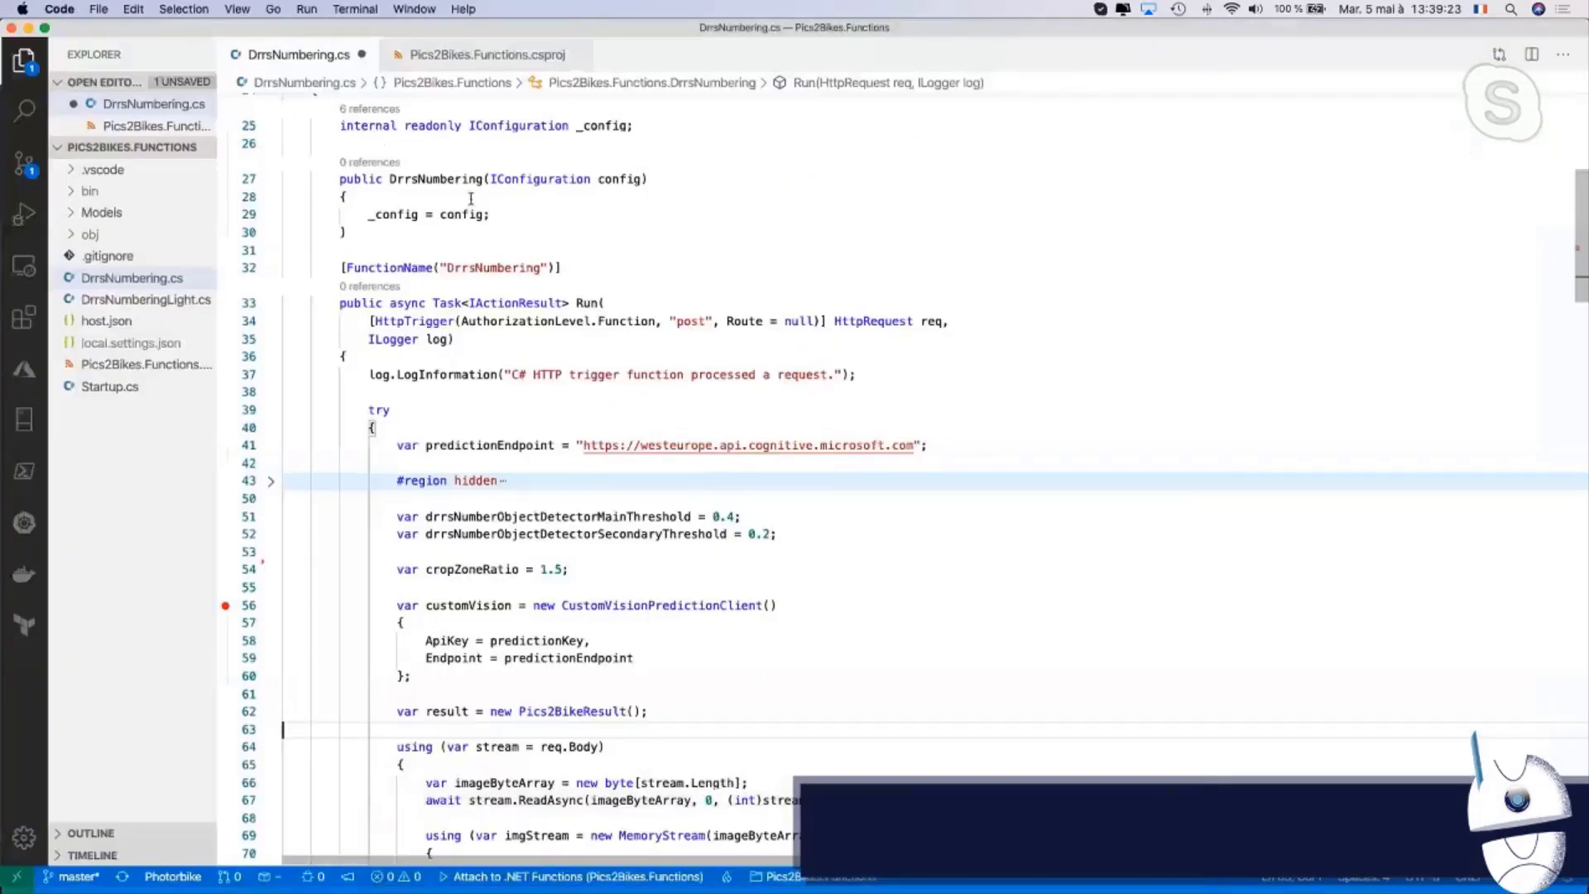
scroll(542, 252, "down", 2)
left_click(344, 212)
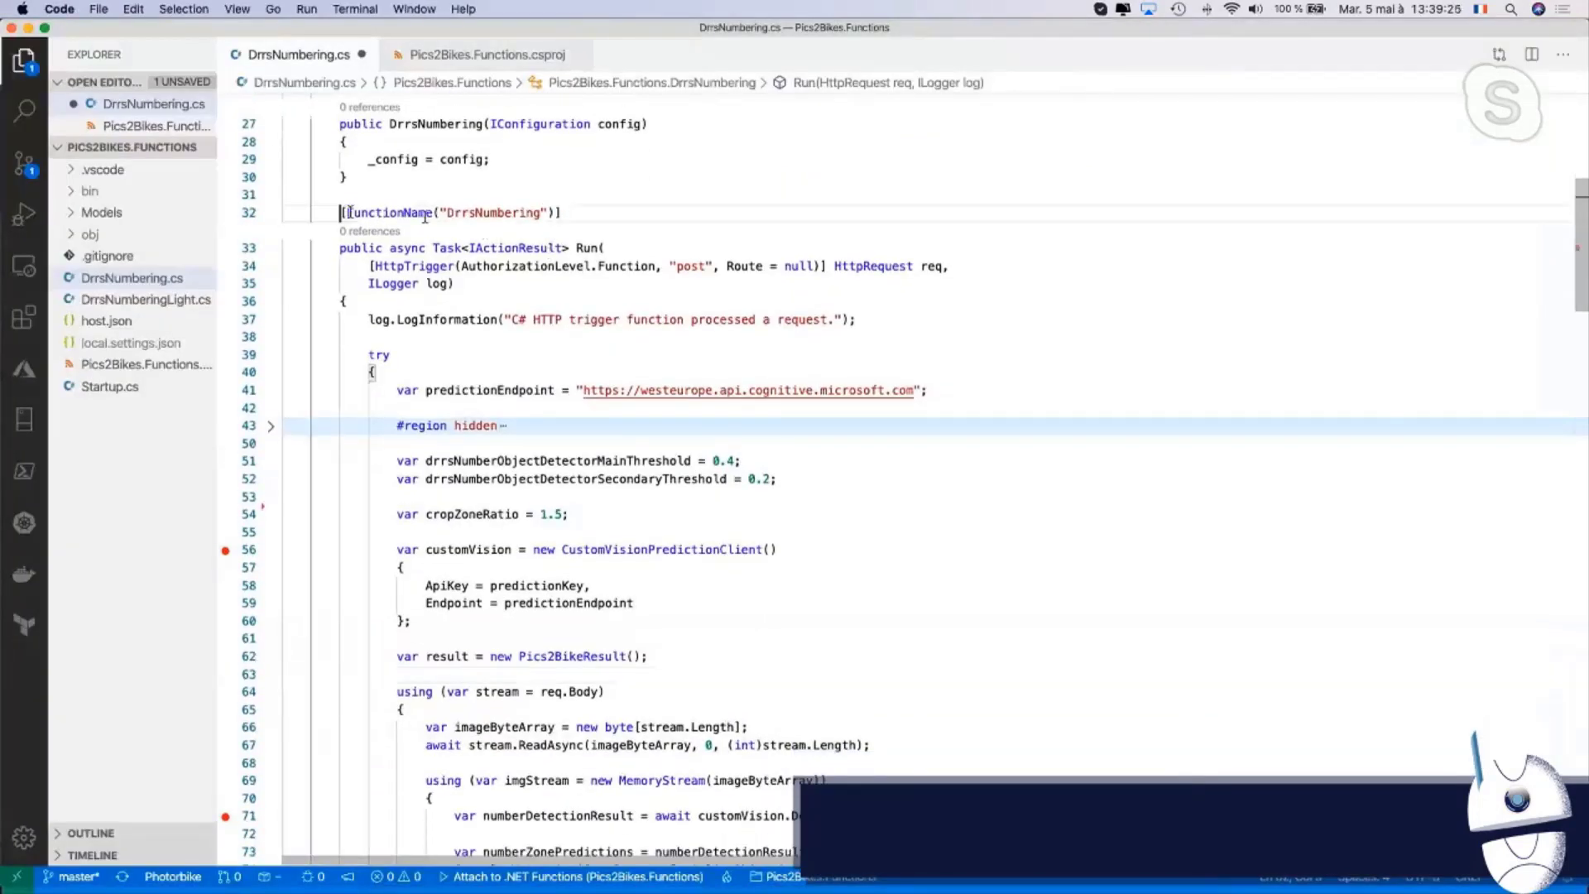
left_click(845, 293, "shift")
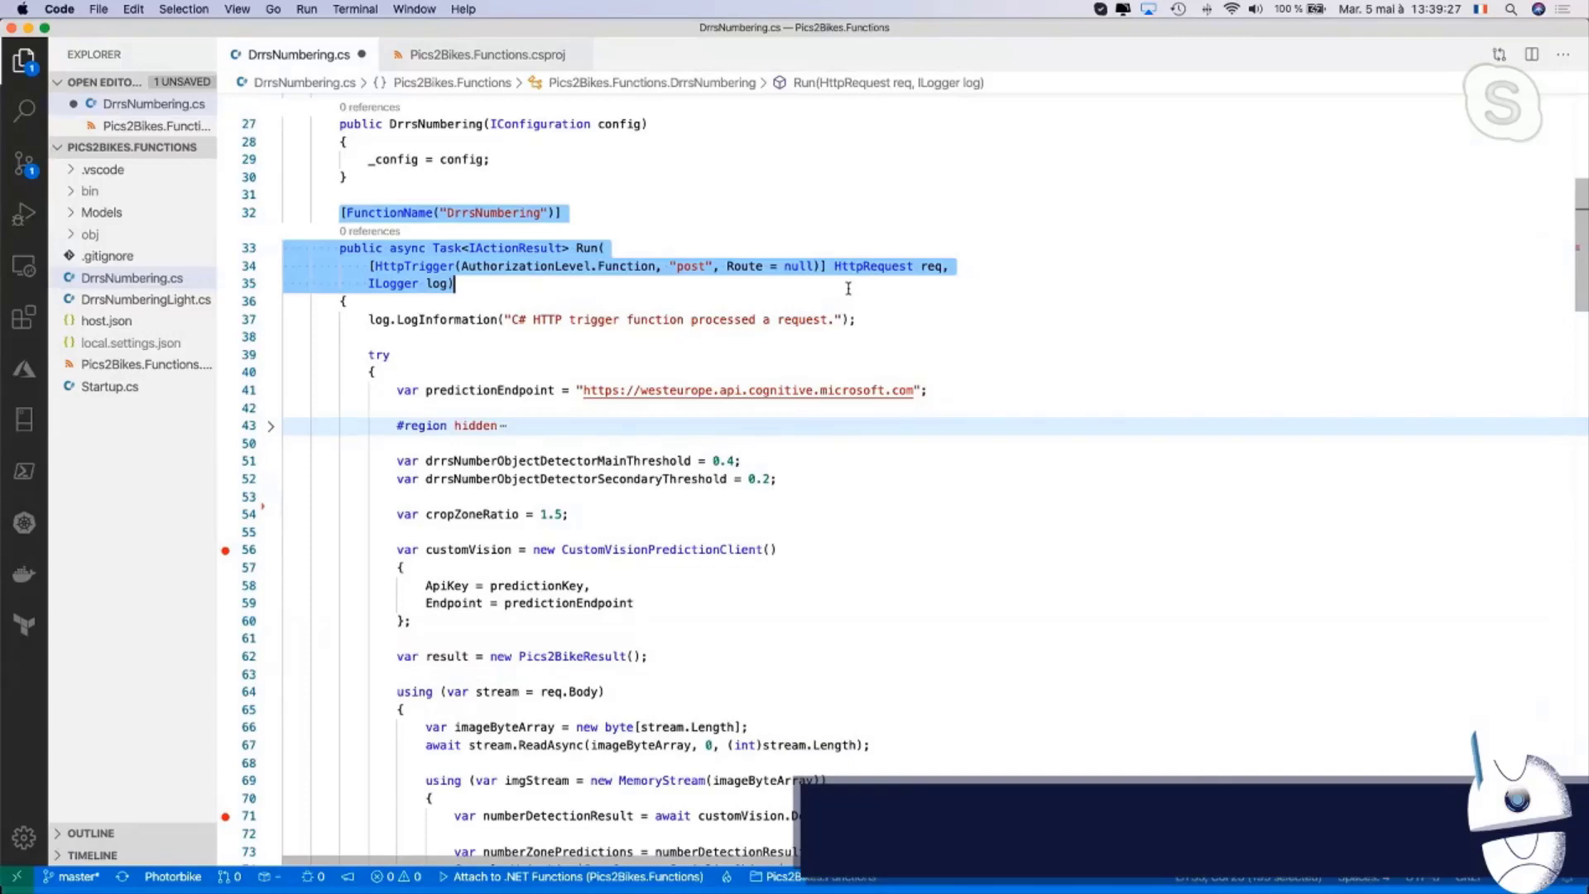
Highlight the prediction endpoint URL, expand the hidden region and highlight the Custom Vision key, project and iteration settings in it
scroll(848, 289, "down", 1)
left_click_drag(580, 341, 906, 341)
scroll(701, 348, "down", 2)
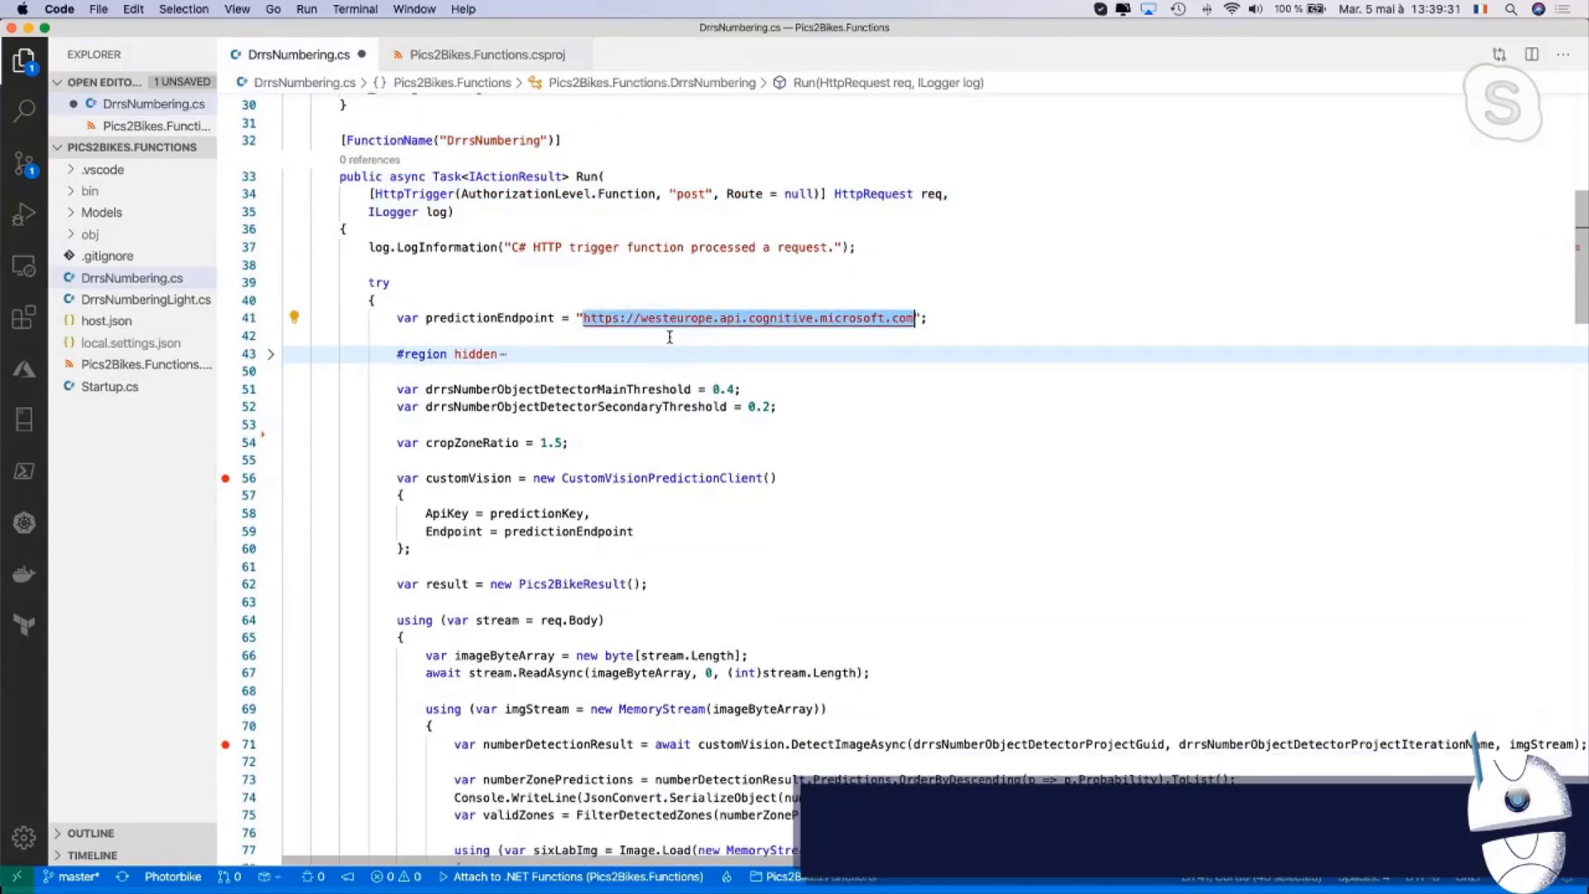
left_click(272, 314)
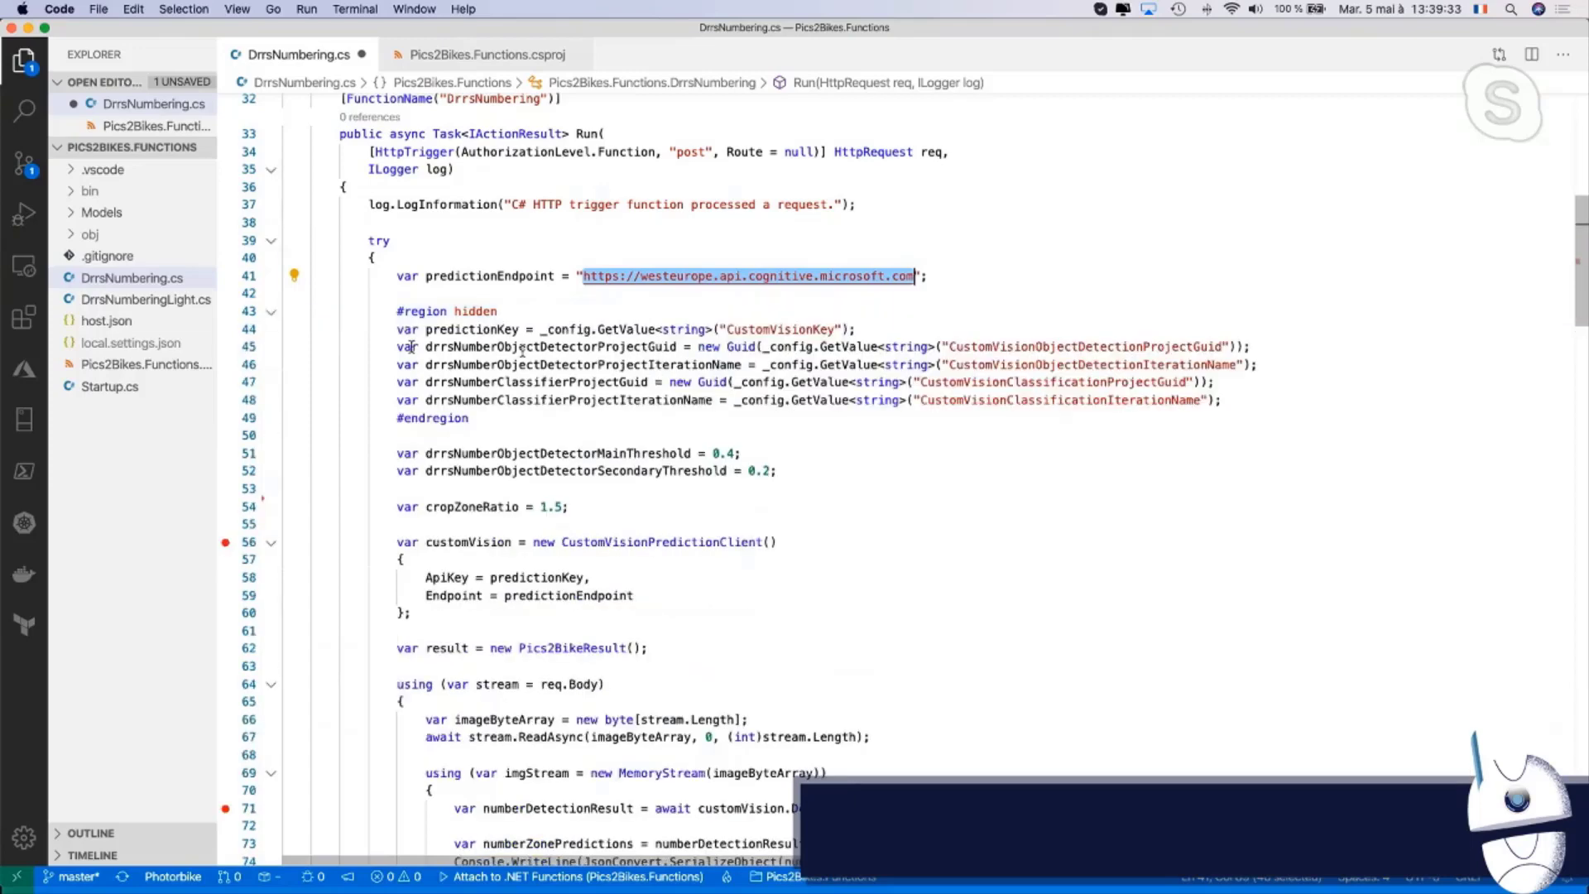
left_click_drag(705, 329, 1128, 399)
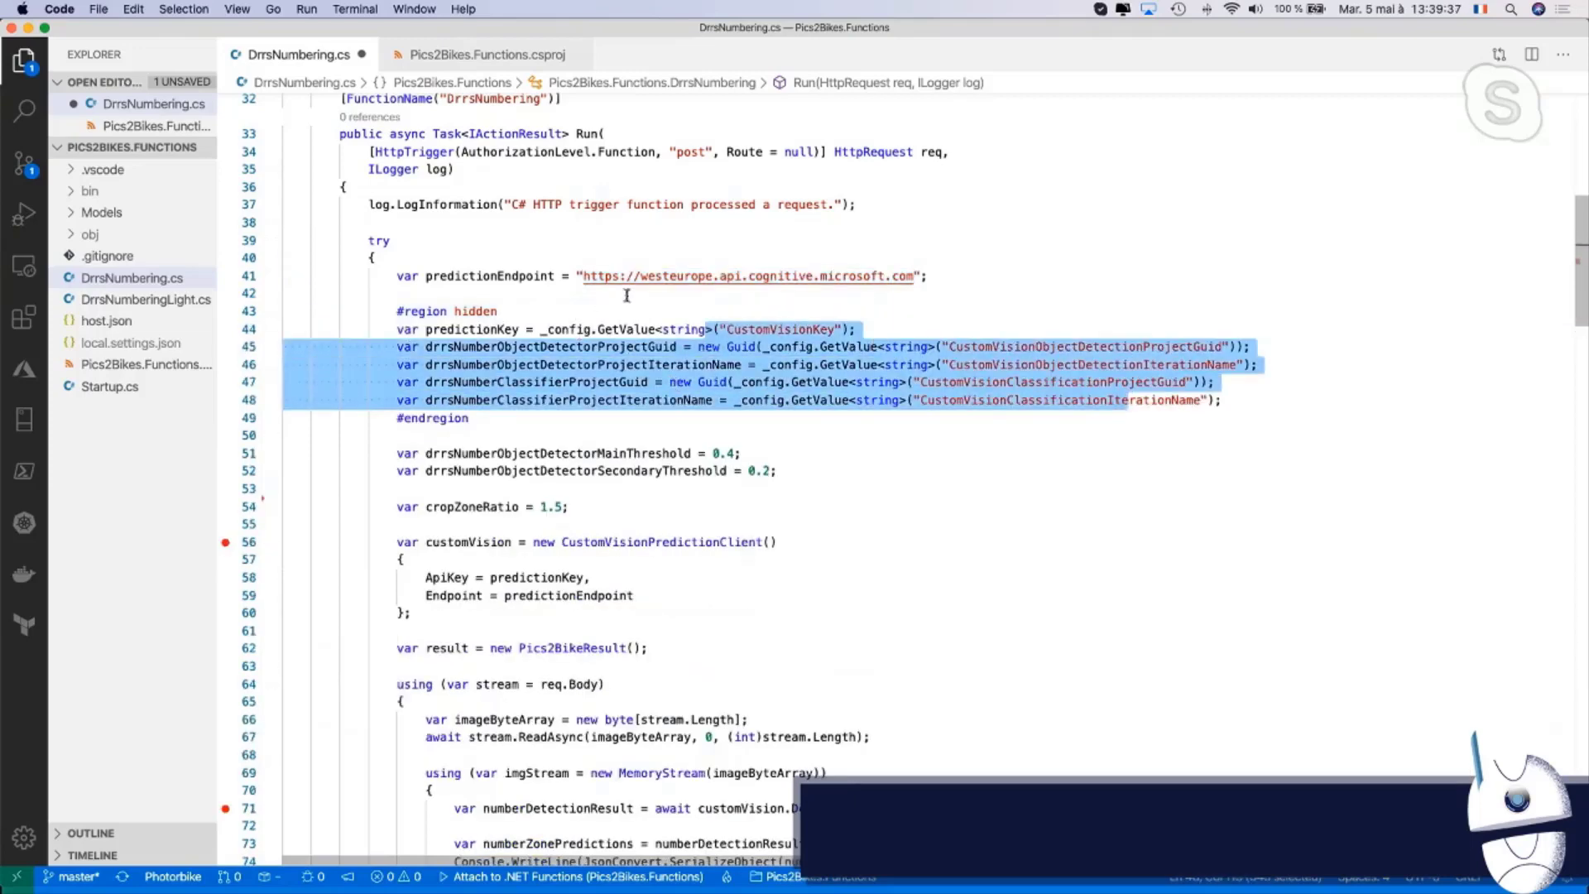
left_click(586, 275)
left_click_drag(584, 275, 913, 276)
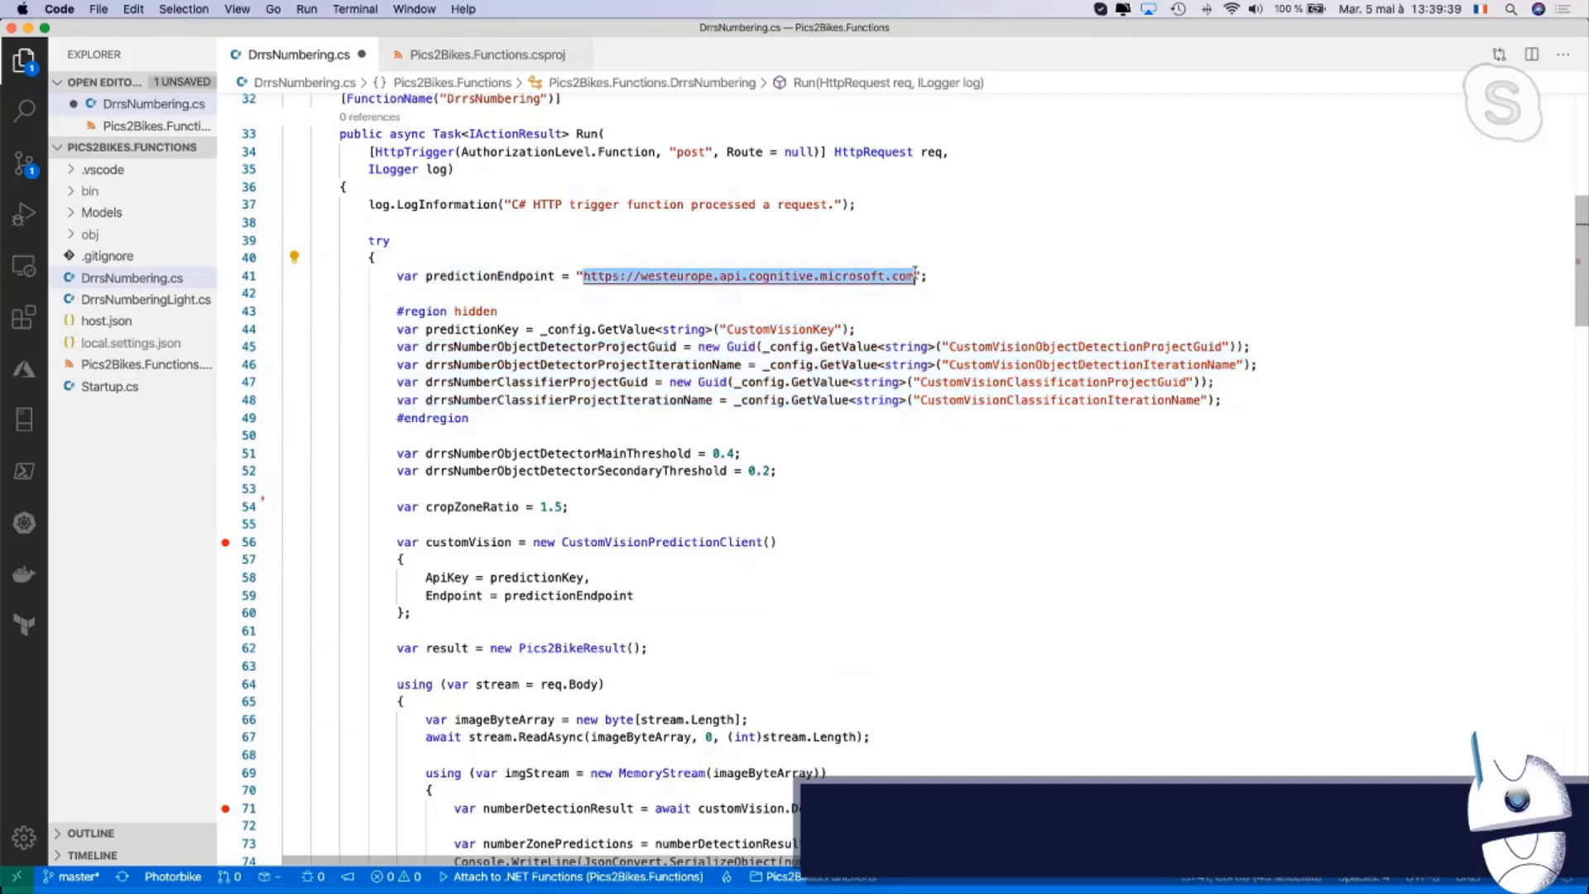
scroll(599, 411, "down", 2)
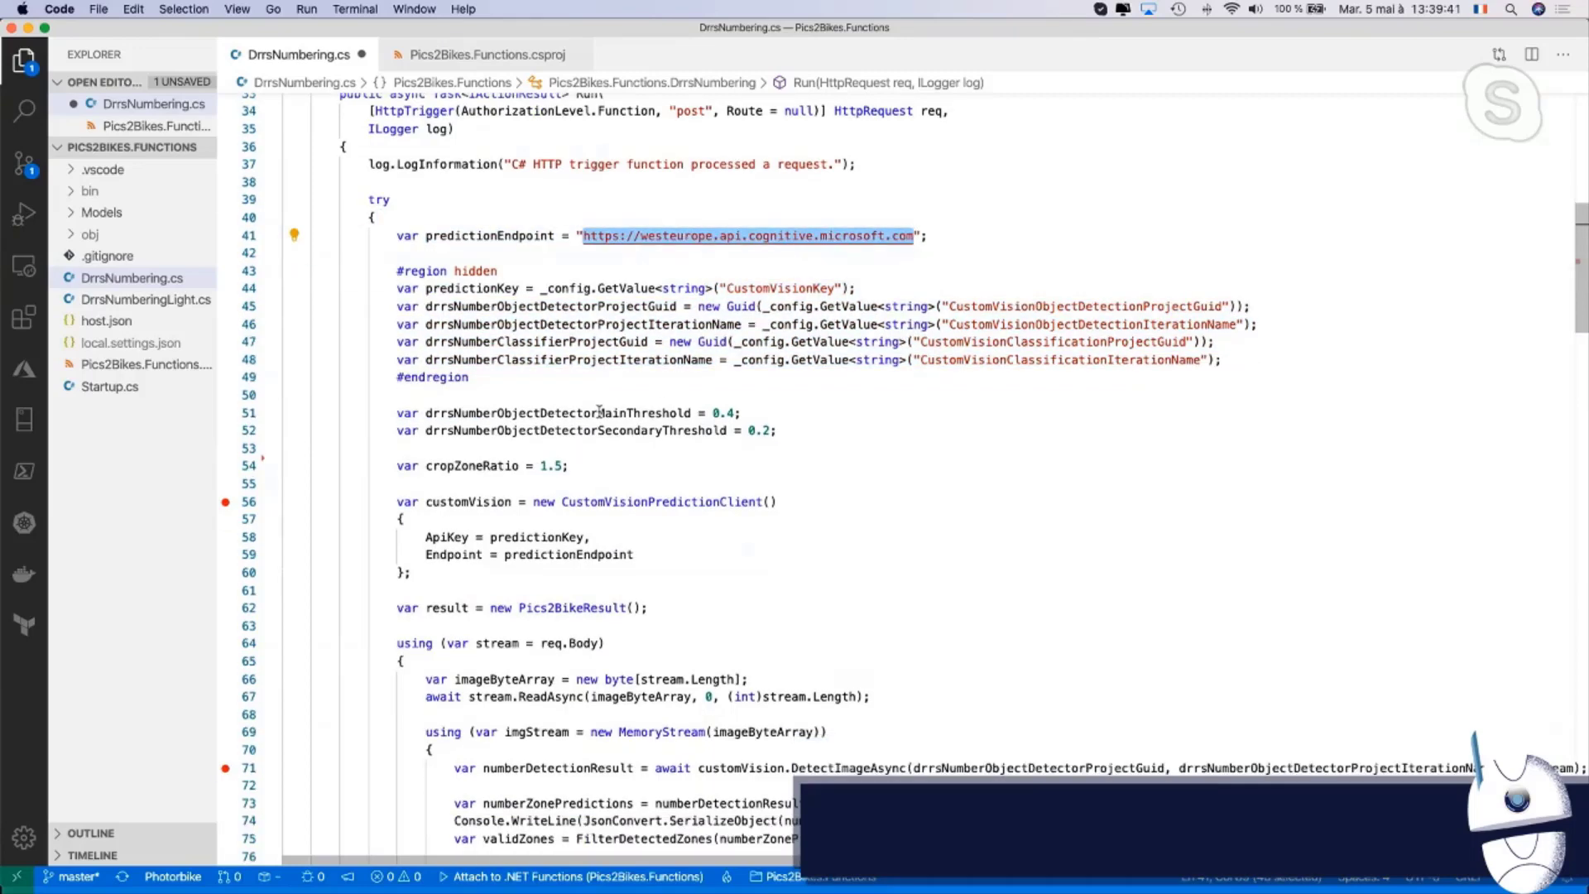
scroll(530, 207, "up", 5)
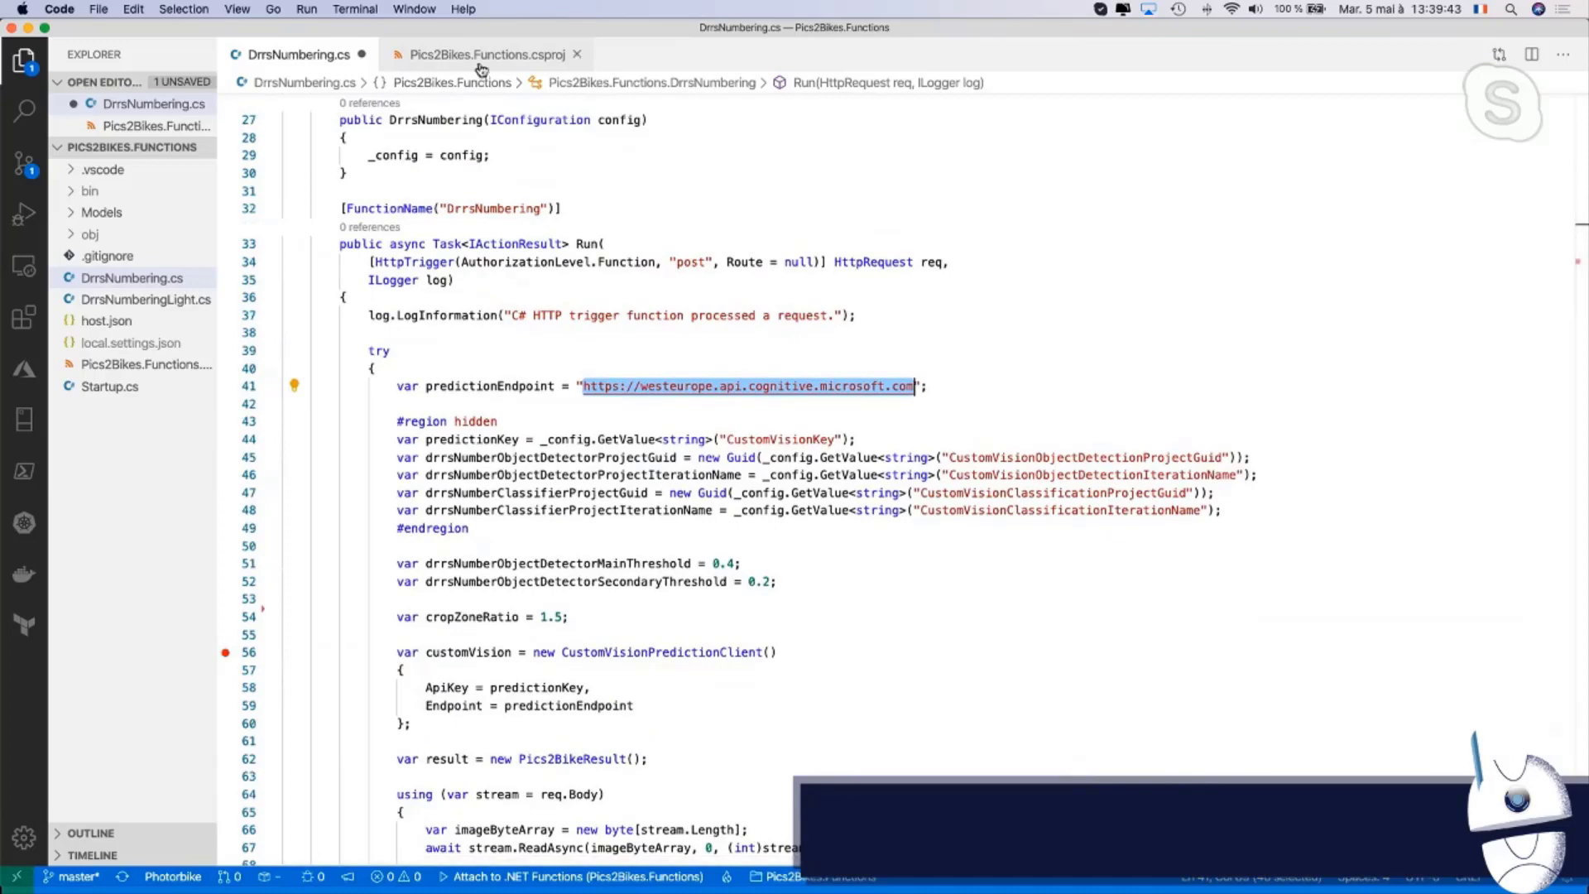
Highlight the CustomVisionPredictionClient creation with its key and endpoint, then the DetectImageAsync call that uses the client
scroll(526, 328, "down", 10)
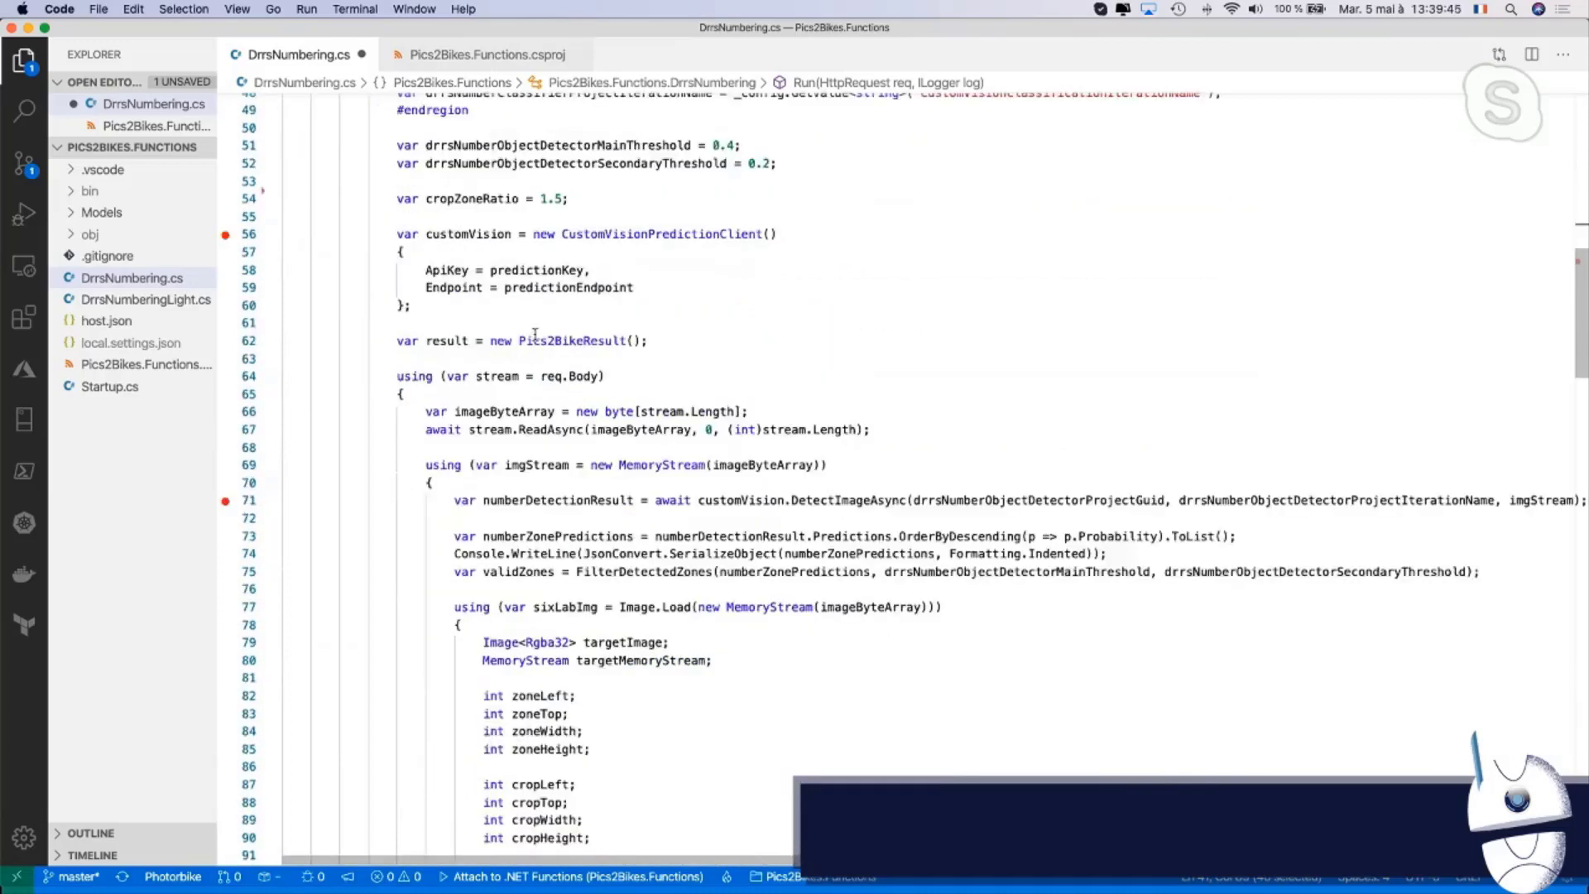
scroll(526, 328, "up", 3)
left_click_drag(397, 185, 411, 256)
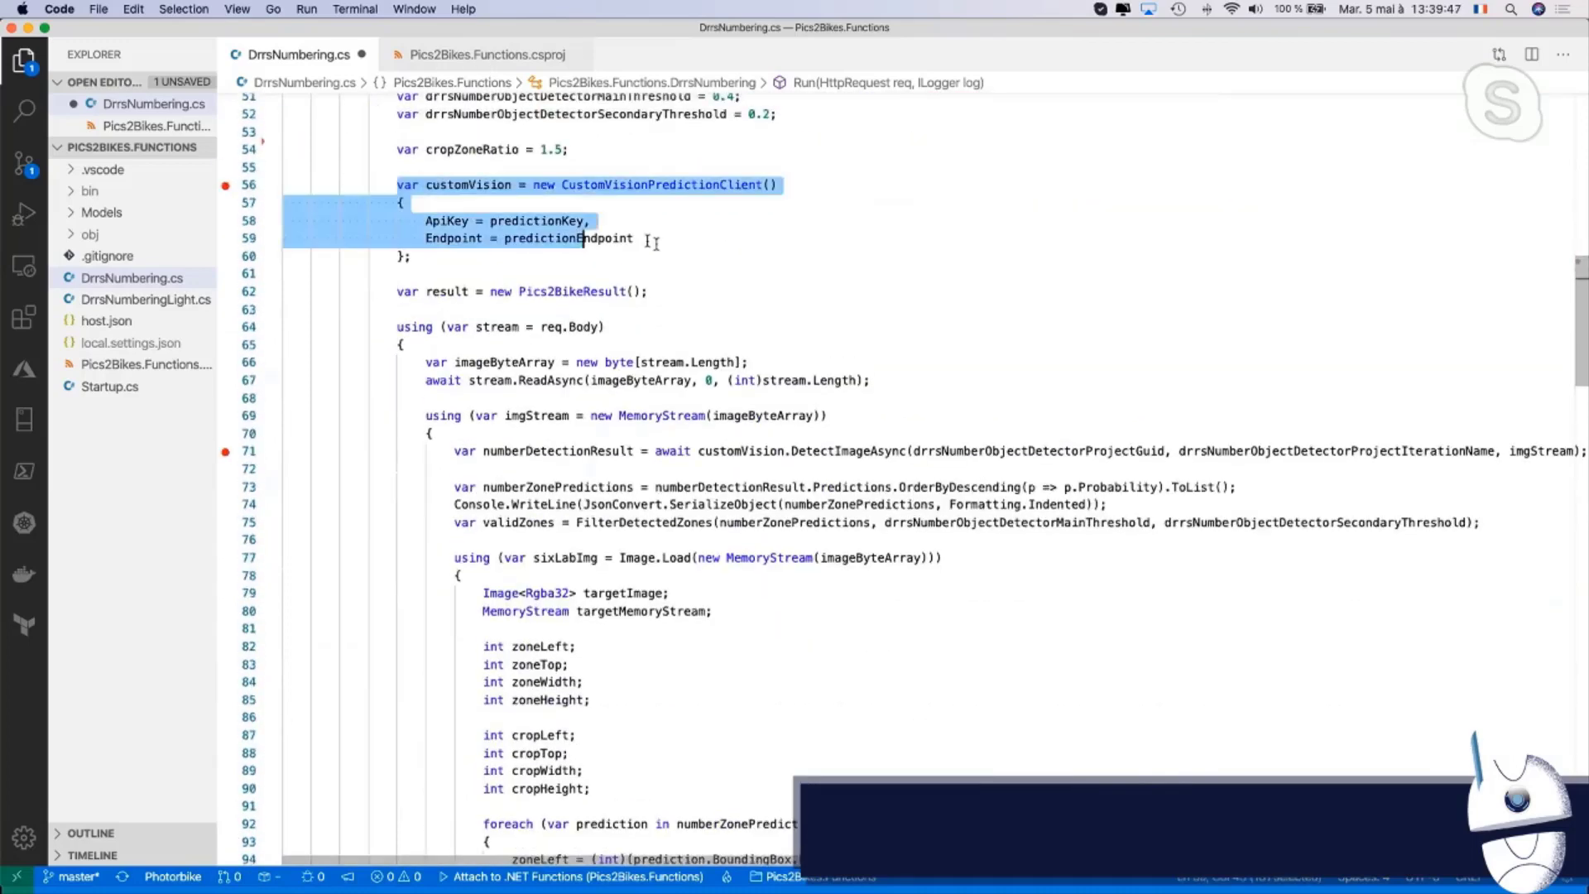
double_click(680, 185)
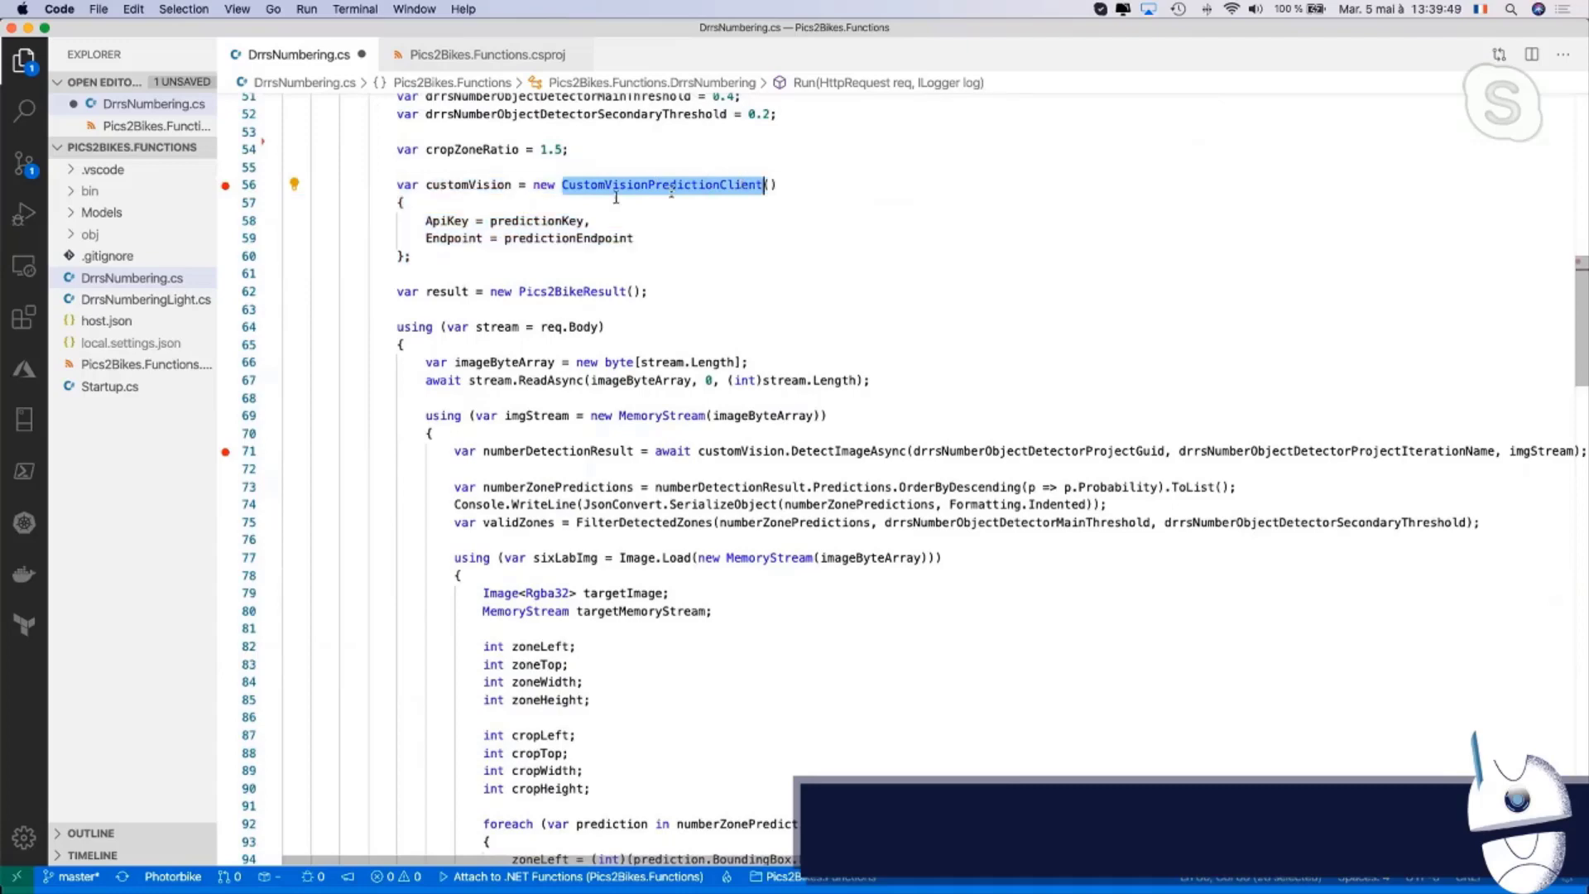
double_click(519, 222)
left_click_drag(506, 238, 635, 238)
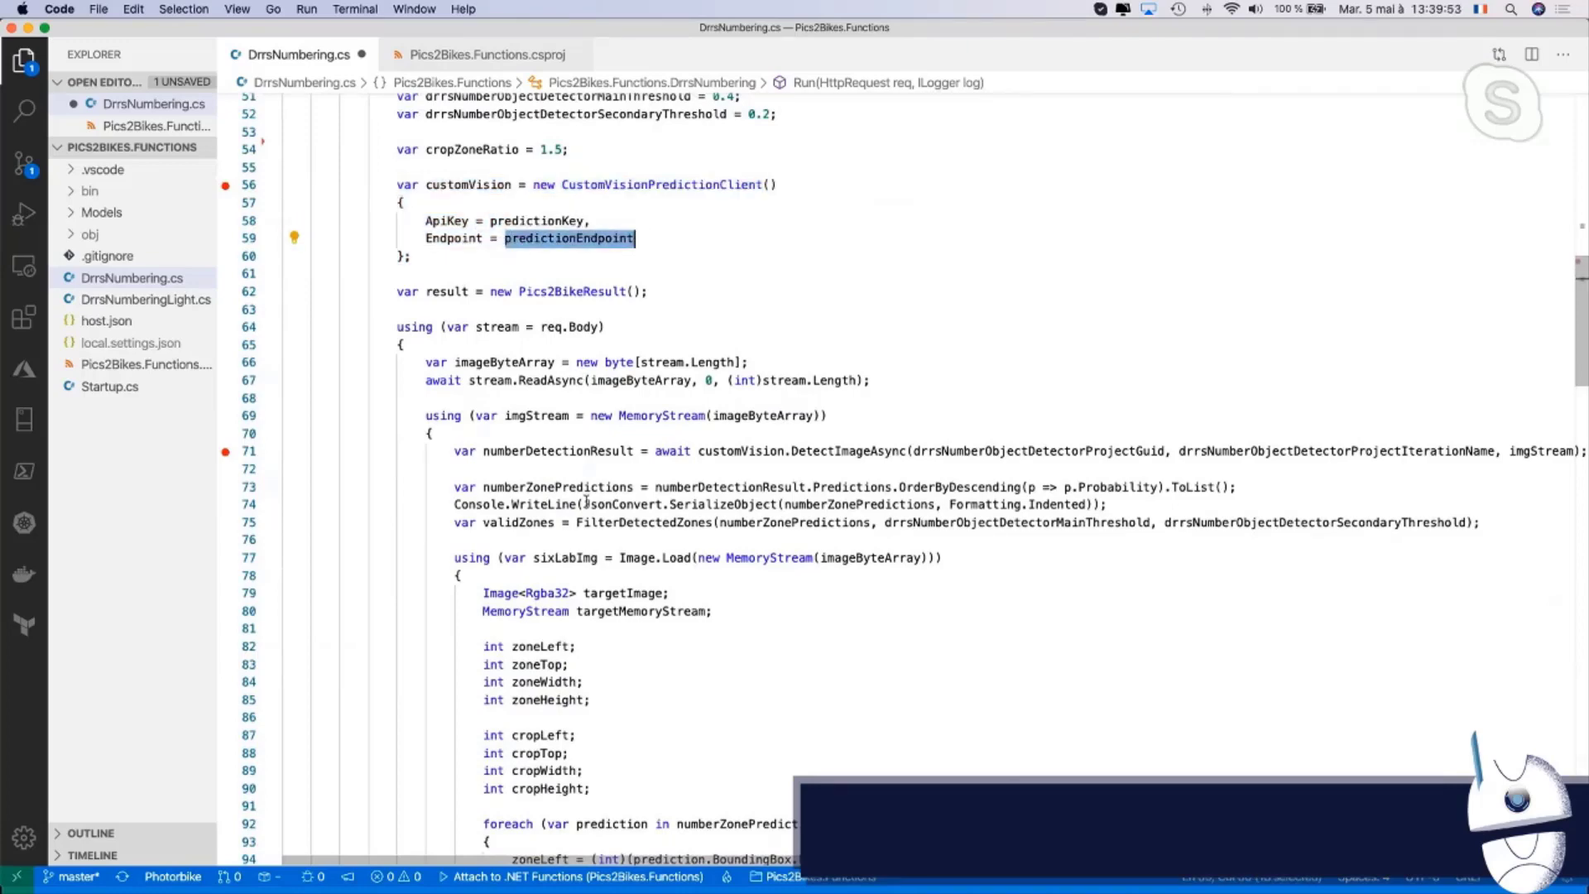
left_click_drag(446, 451, 1421, 451)
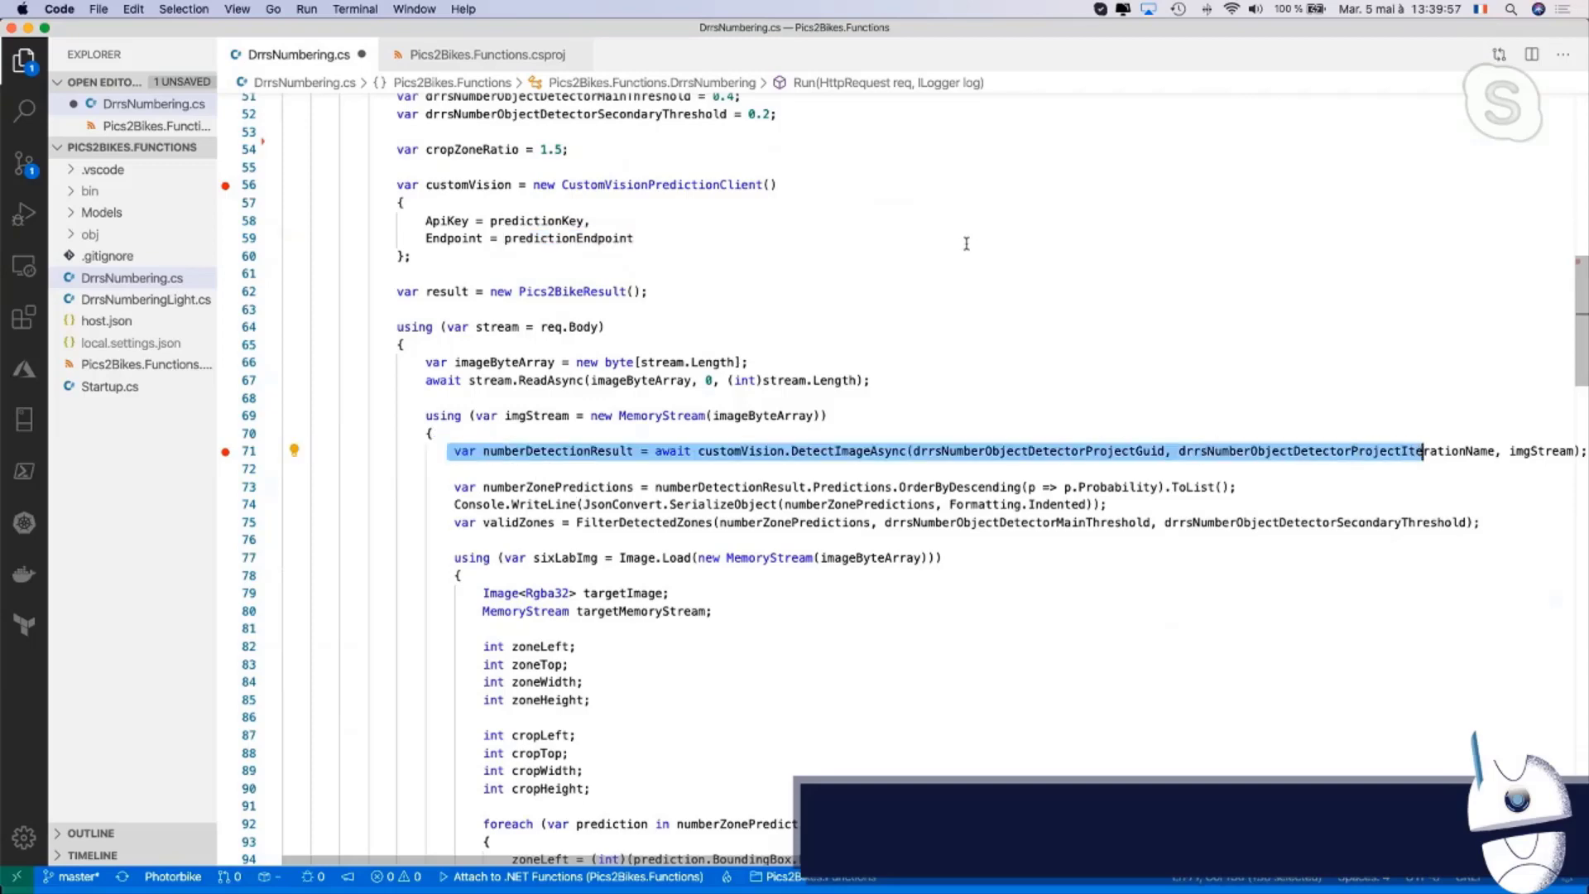
Switch to Microsoft Edge and bring up the Custom Vision projects list to show the number detection projects
key("super+Tab")
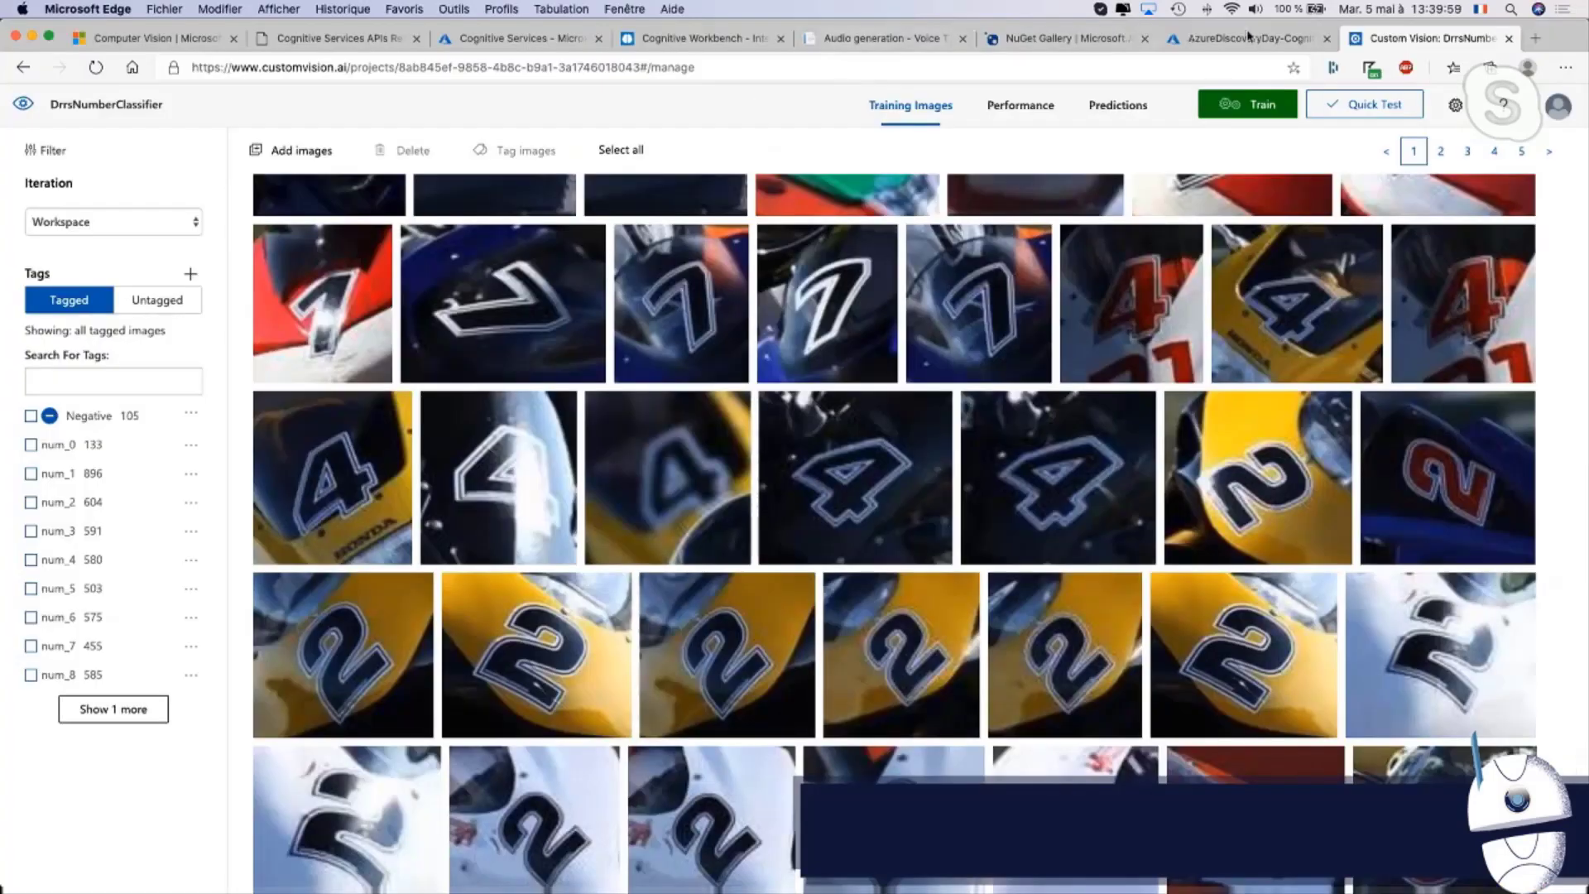
key("super+r")
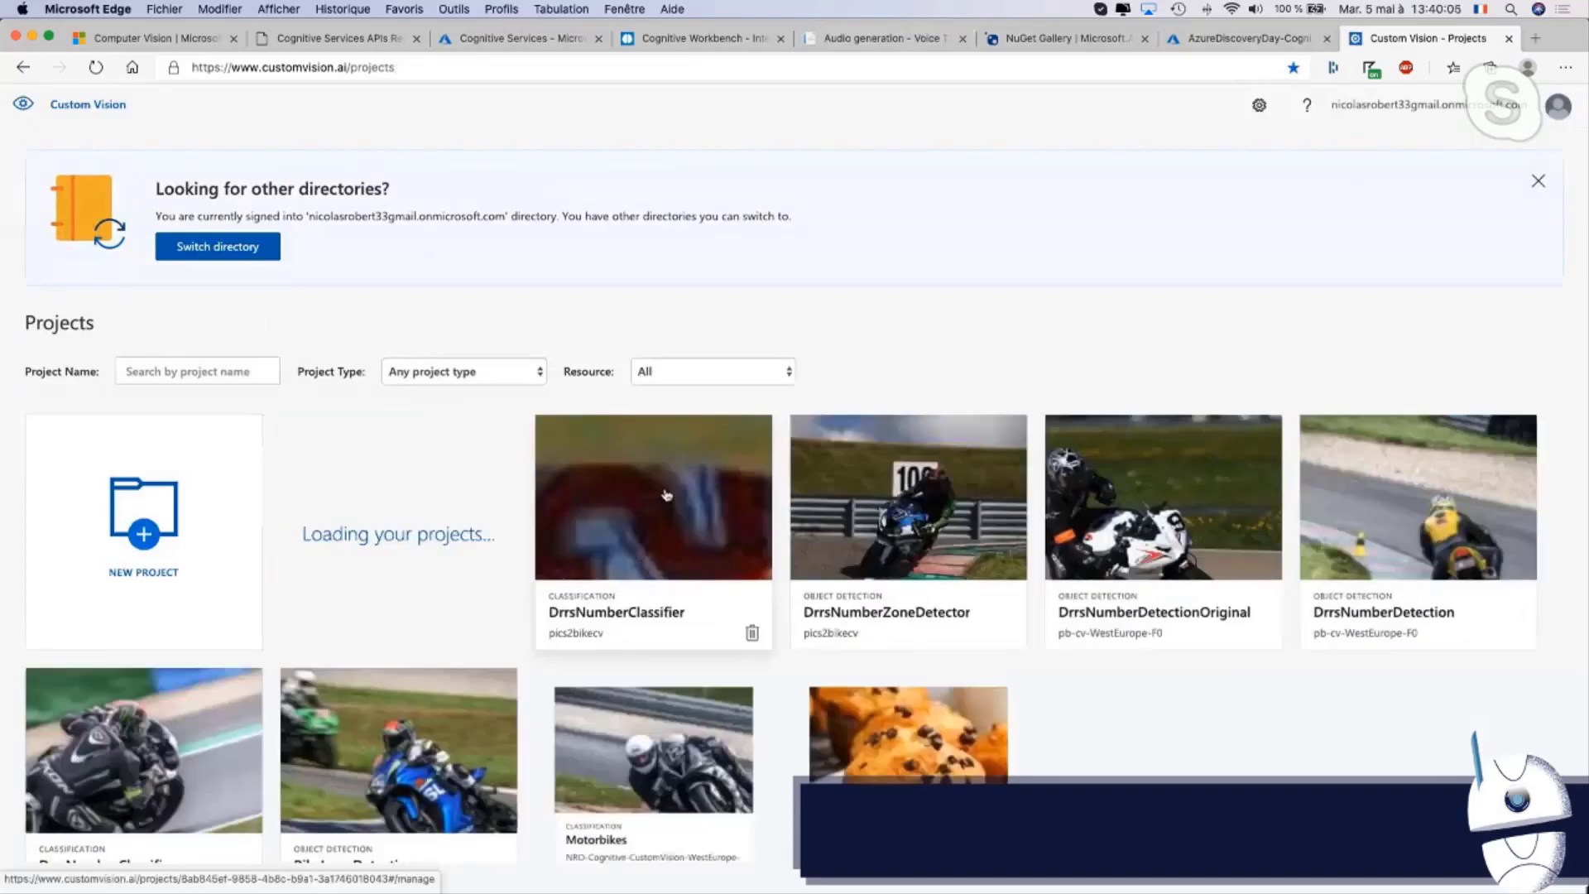
left_click(916, 489)
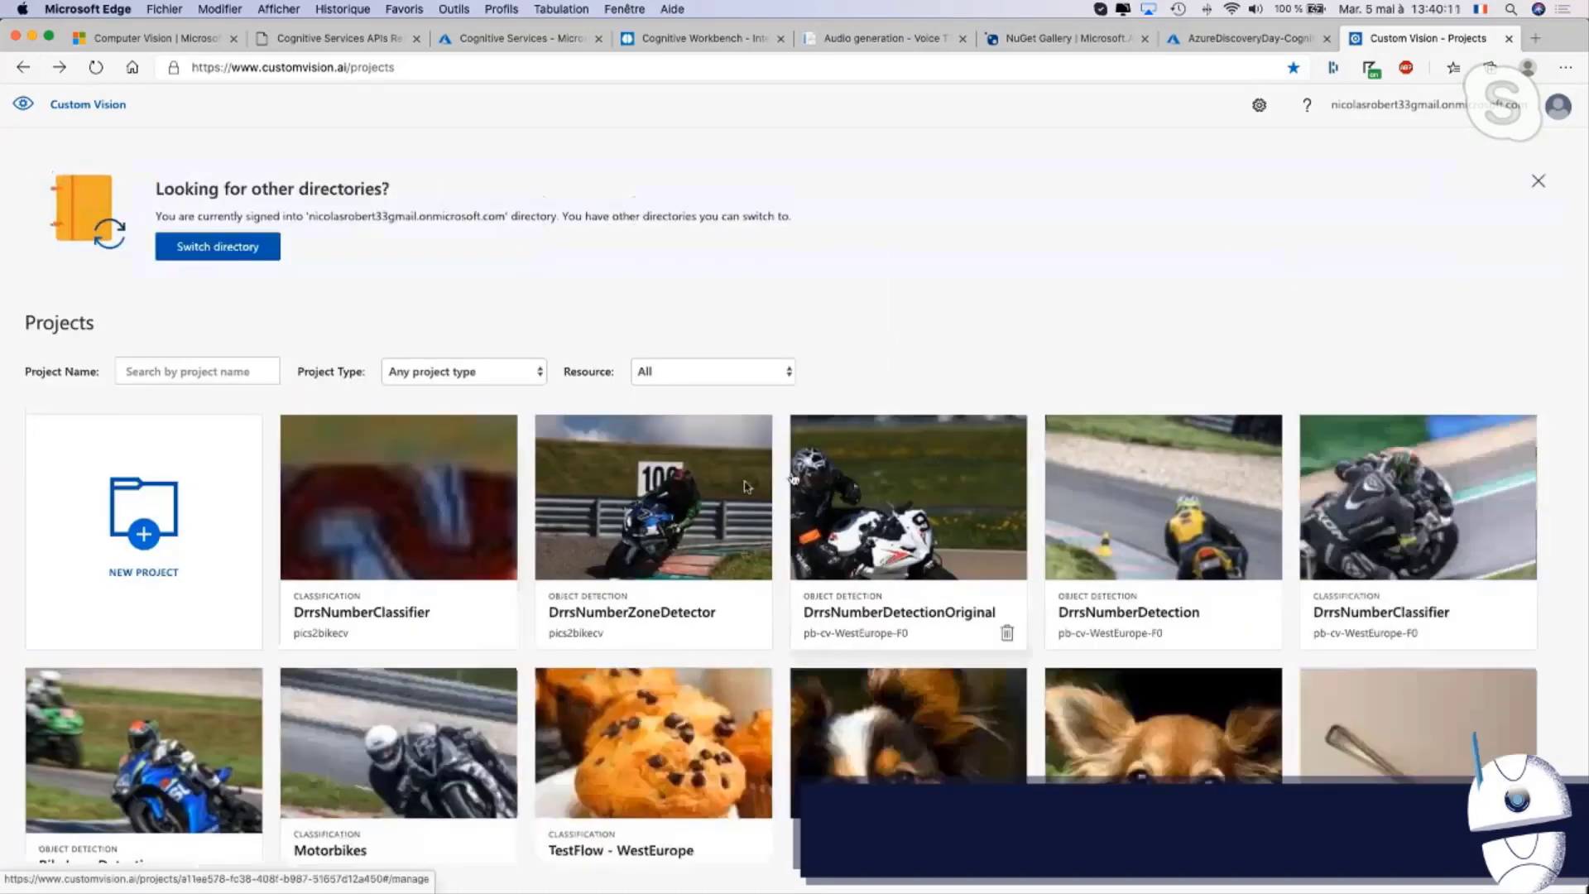
Switch back to Visual Studio Code and highlight the FilterDetectedZones call applied to the number zone predictions
key("super+Tab")
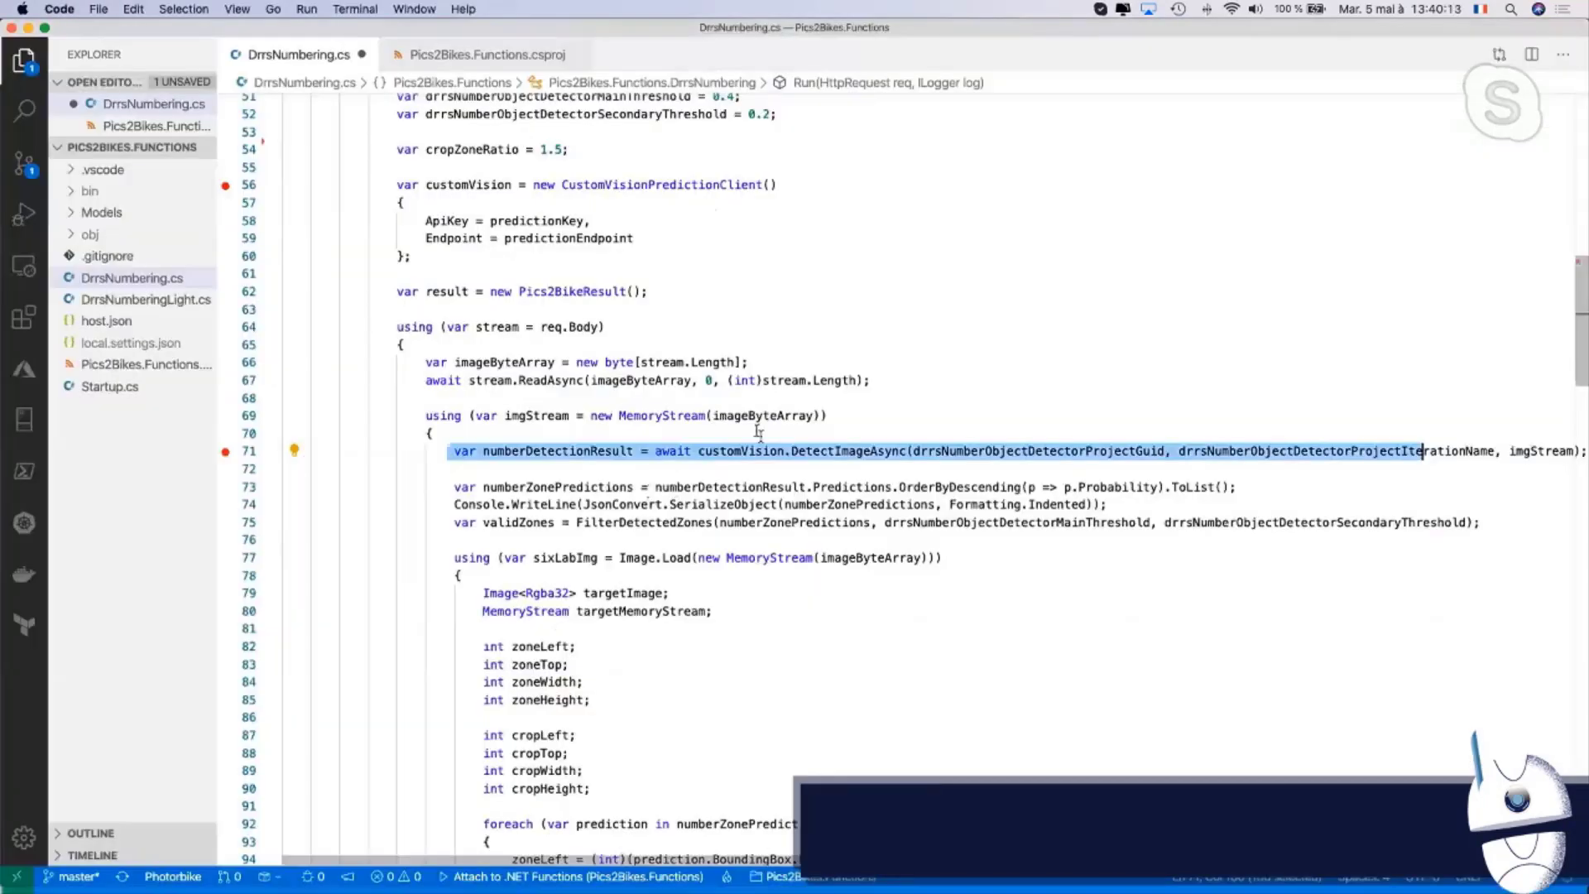
scroll(677, 444, "down", 1)
scroll(678, 444, "up", 1)
scroll(678, 445, "down", 1)
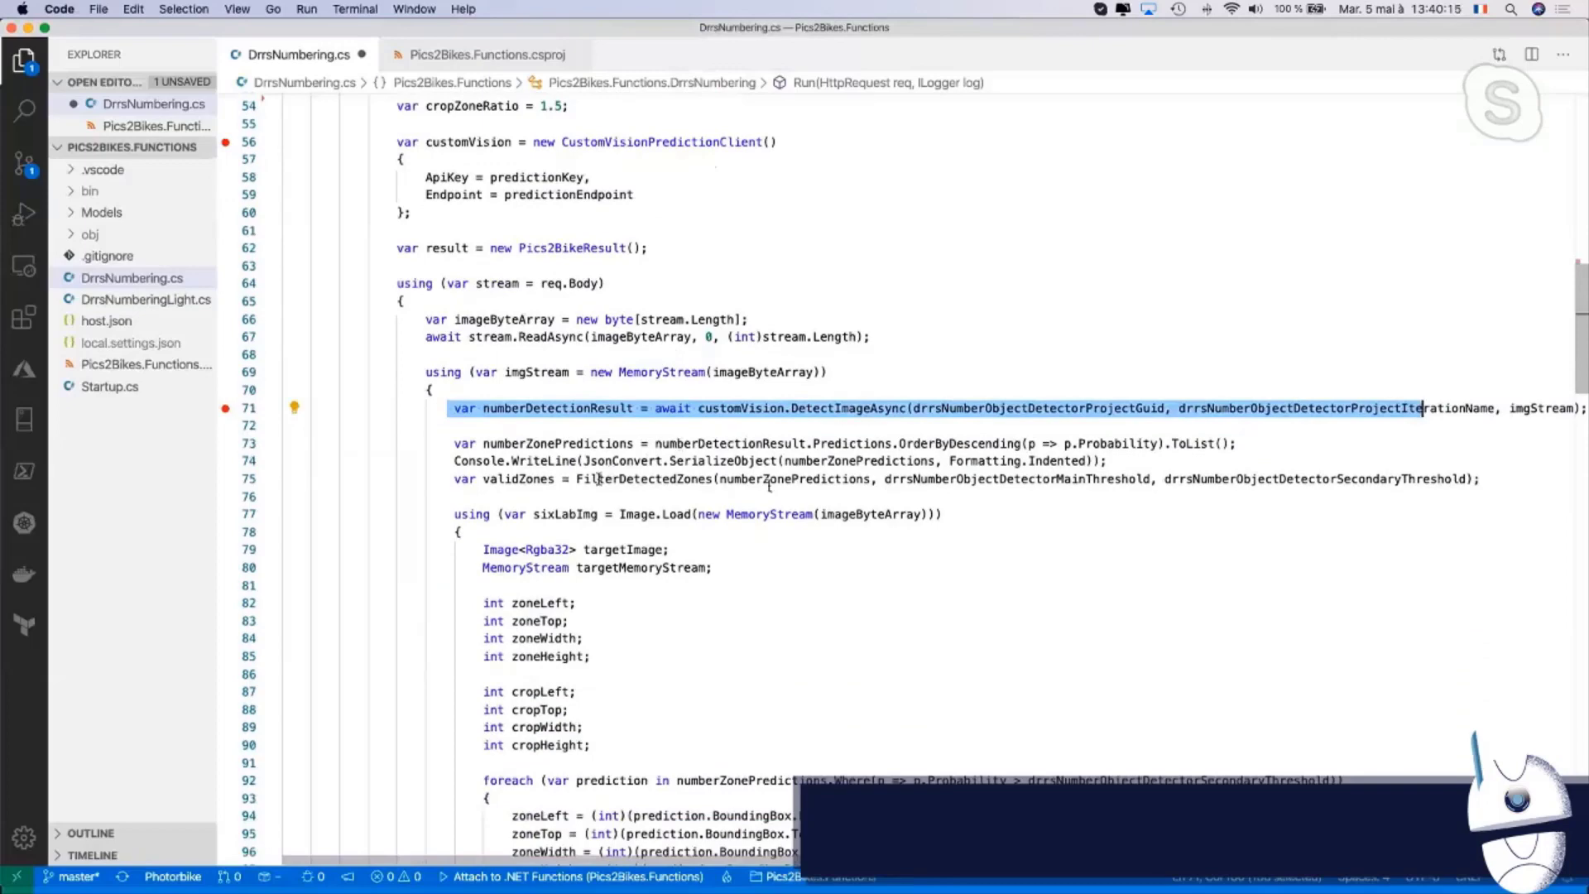
left_click_drag(592, 479, 796, 480)
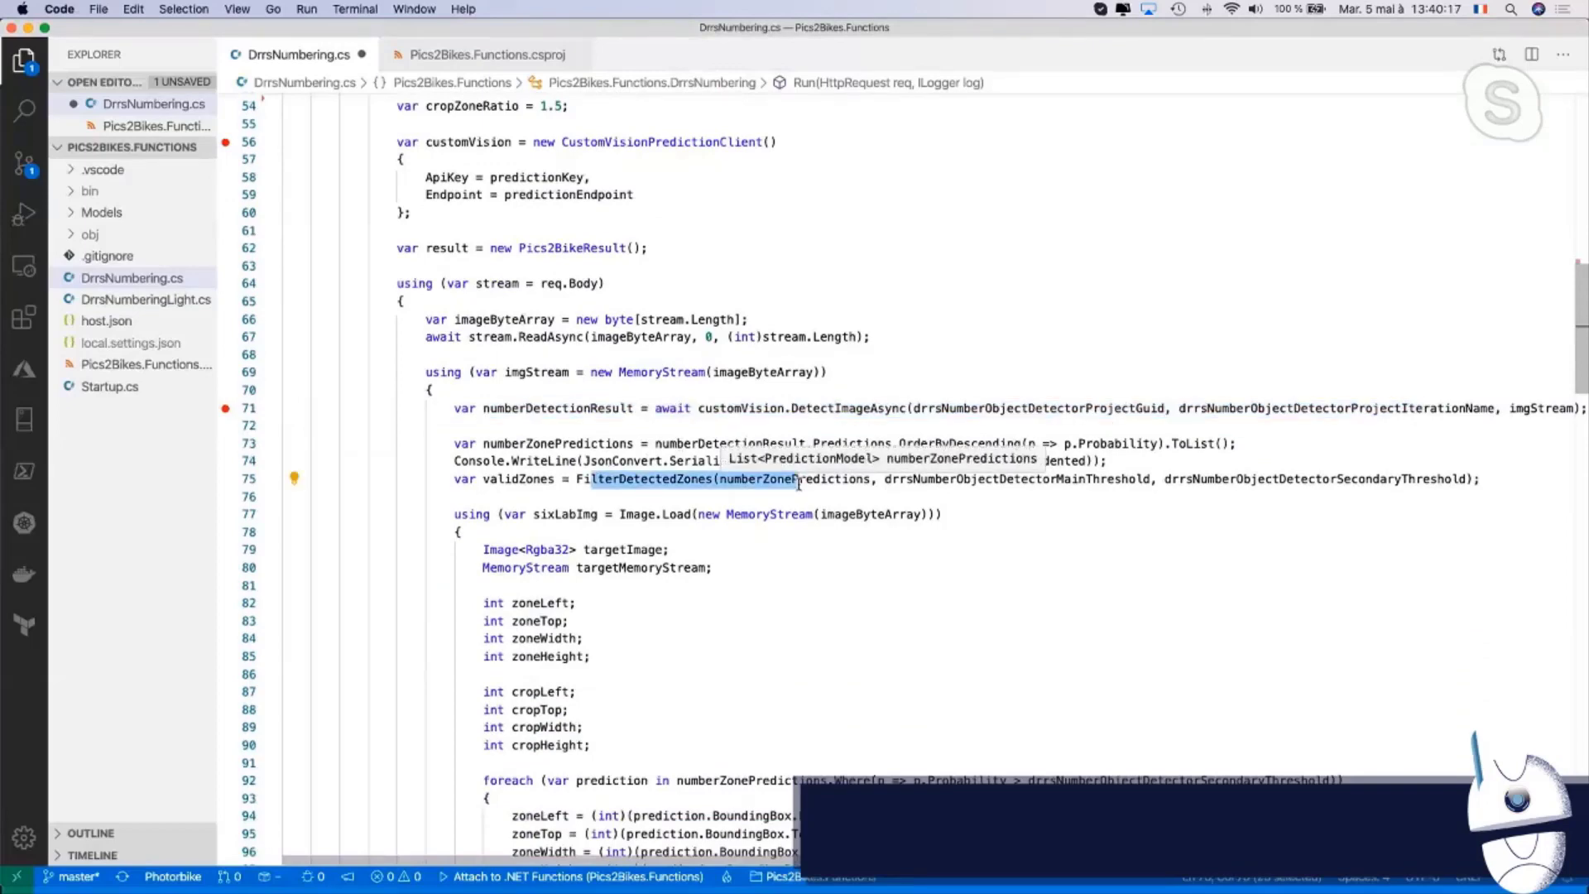
Highlight the foreach loop over the predictions and its code computing the zone bounds and building the DrrsNumberZoneResult
scroll(798, 484, "down", 5)
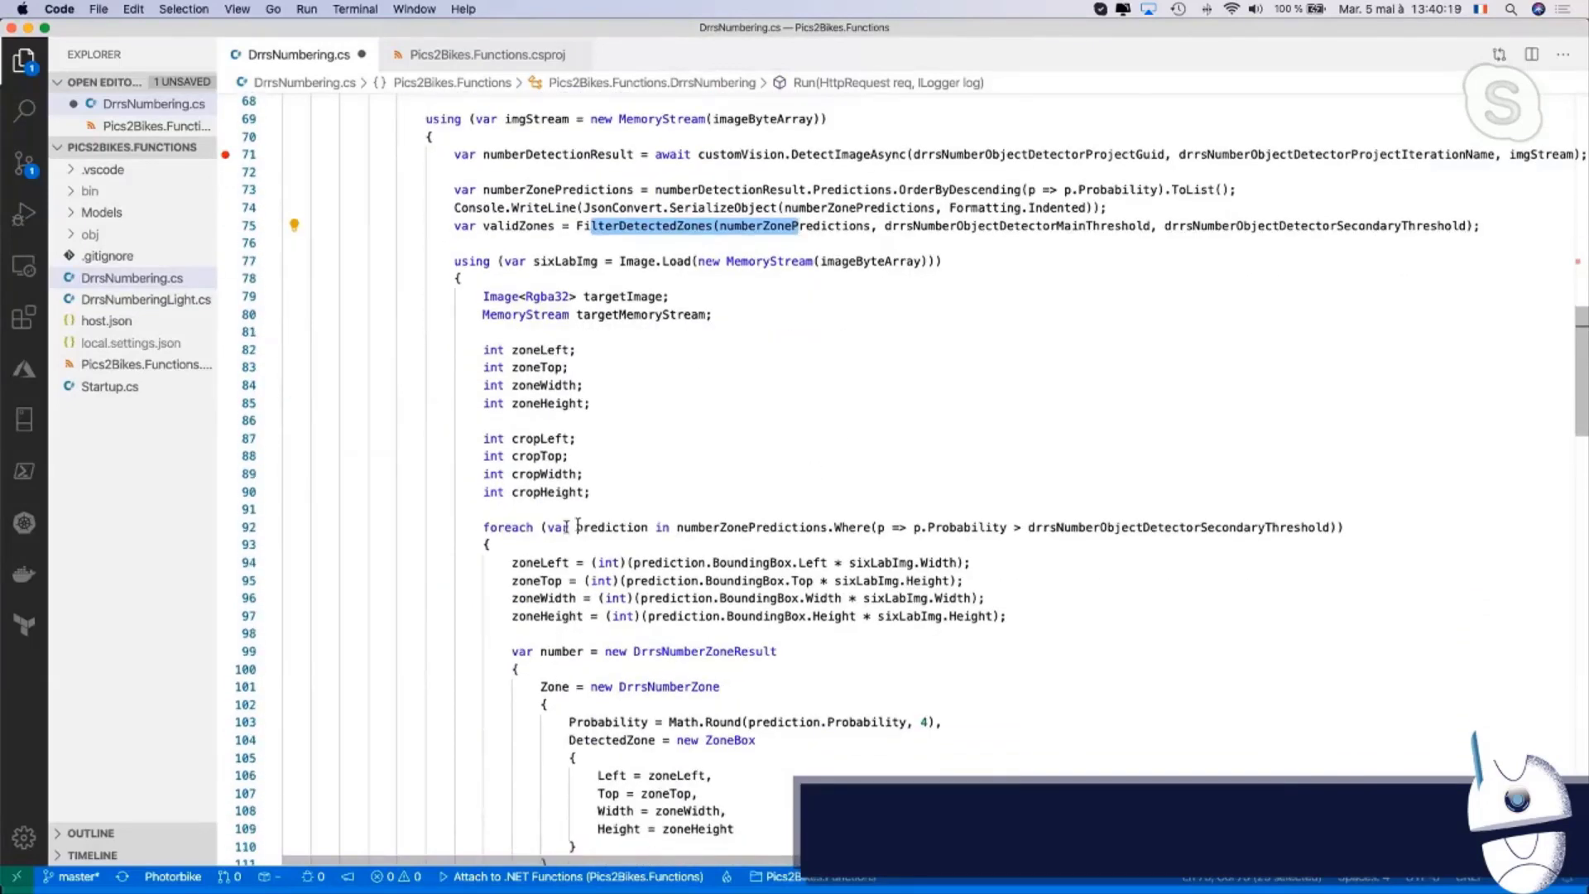
left_click_drag(505, 528, 486, 545)
scroll(950, 540, "down", 7)
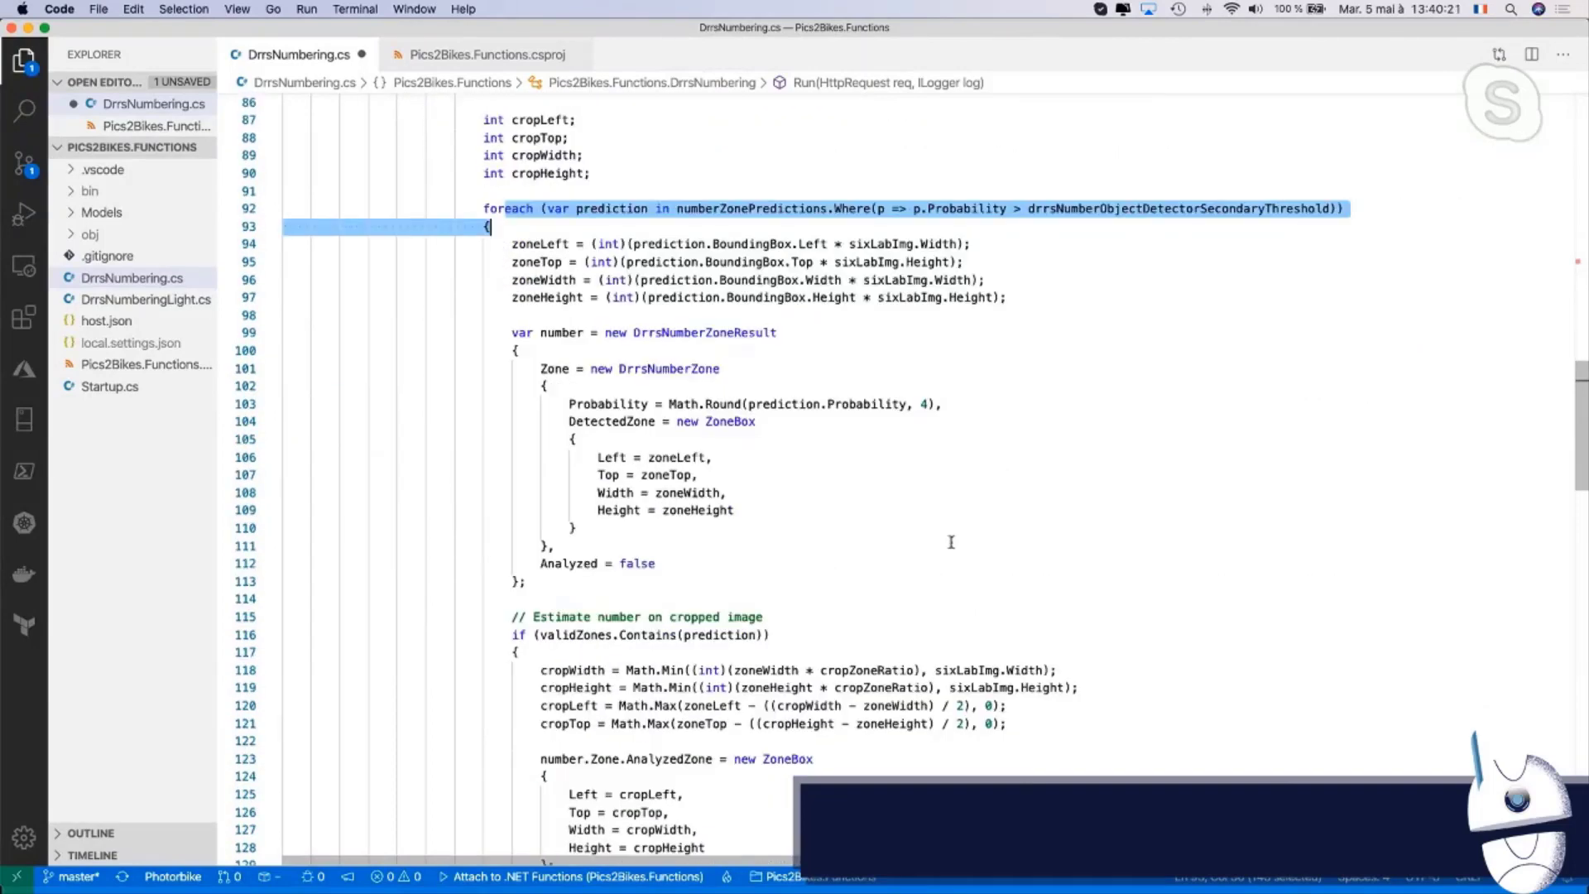
left_click_drag(533, 169, 747, 530)
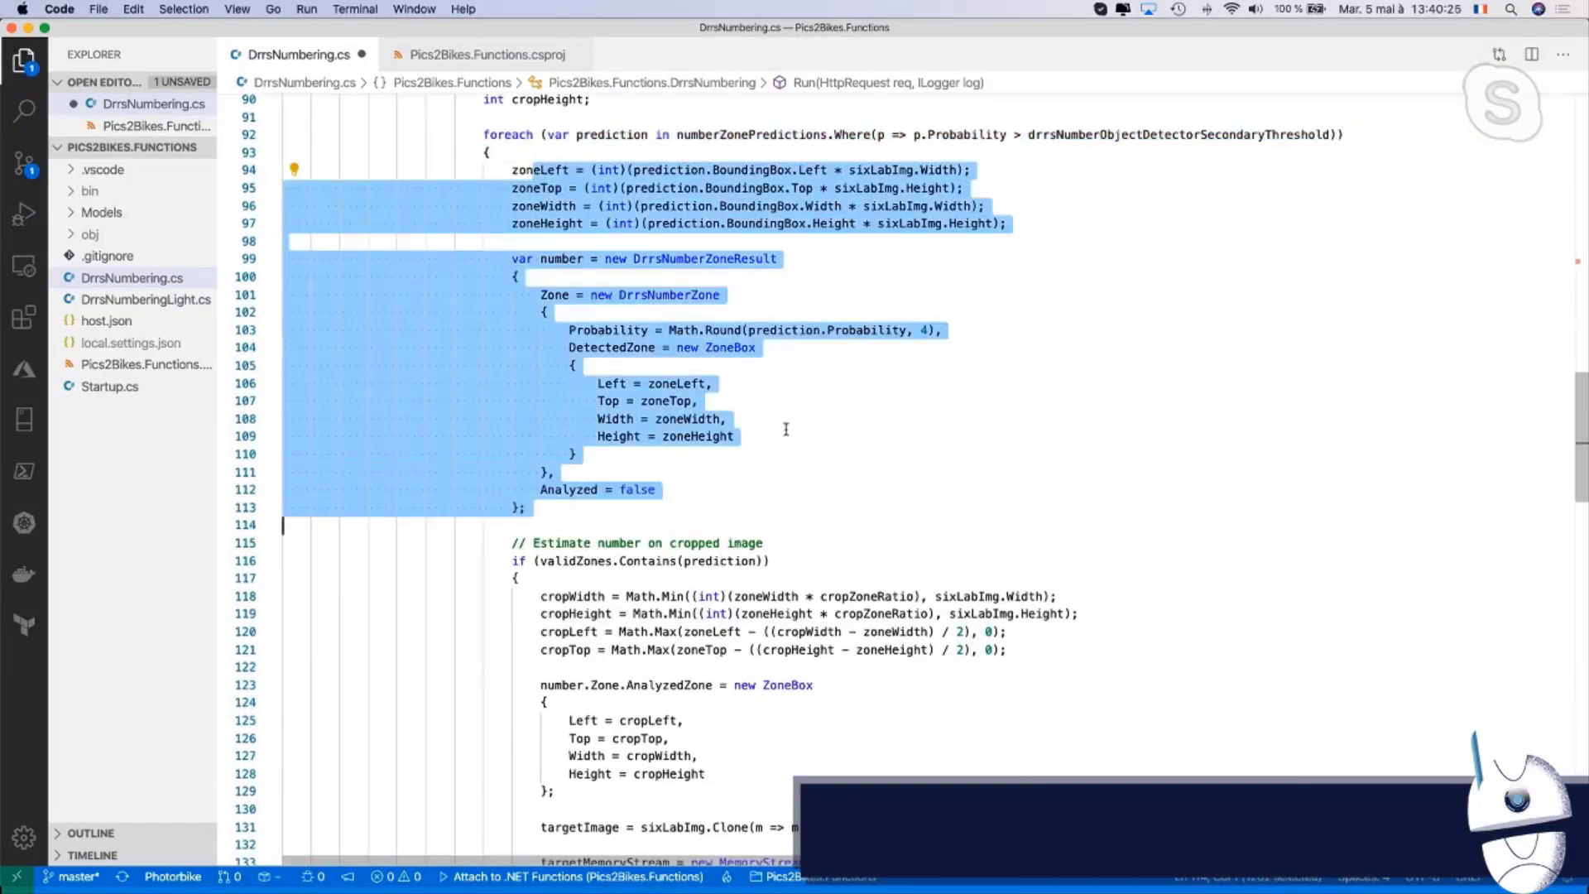
left_click(736, 459)
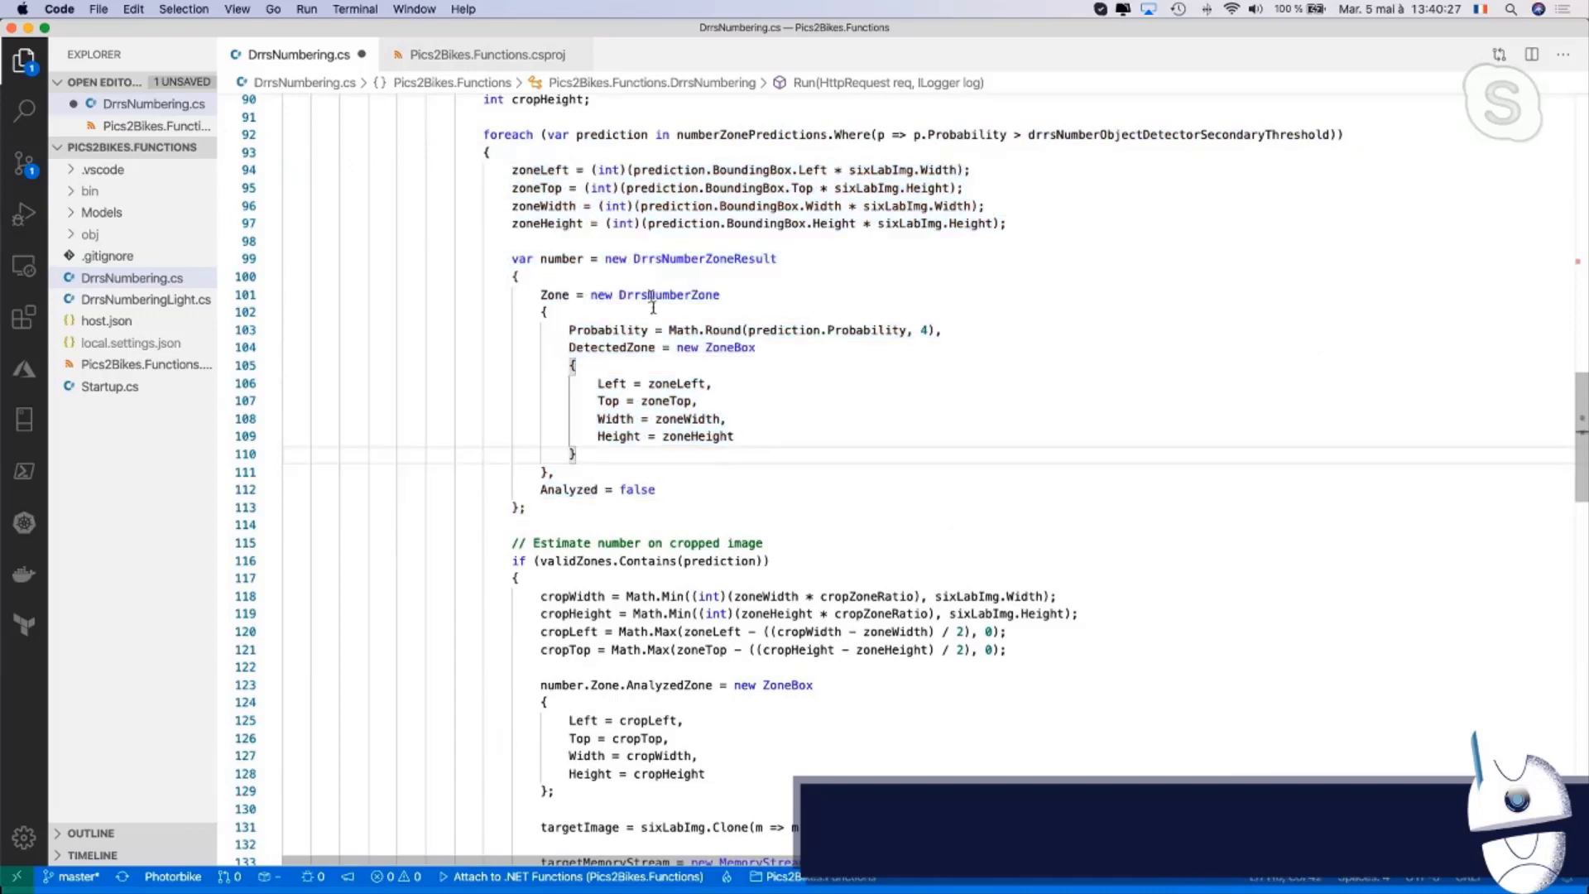
Highlight the crop size calculations, the image cropping line and the ClassifyImageAsync call in the number estimation block
scroll(653, 307, "down", 5)
left_click_drag(523, 323, 812, 377)
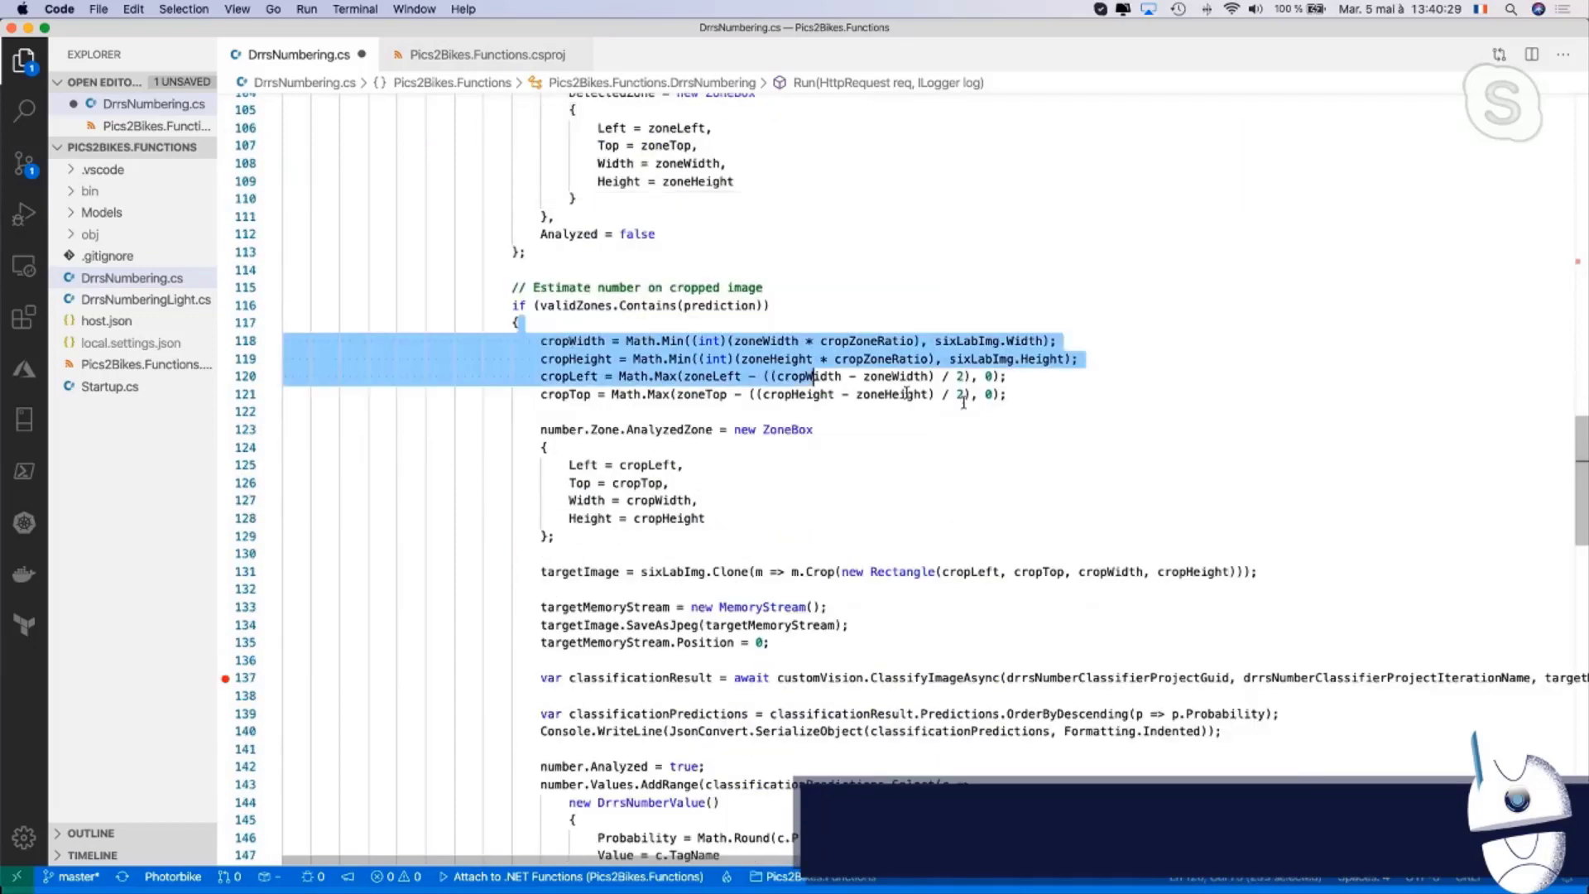
left_click_drag(963, 402, 952, 412)
scroll(575, 447, "down", 3)
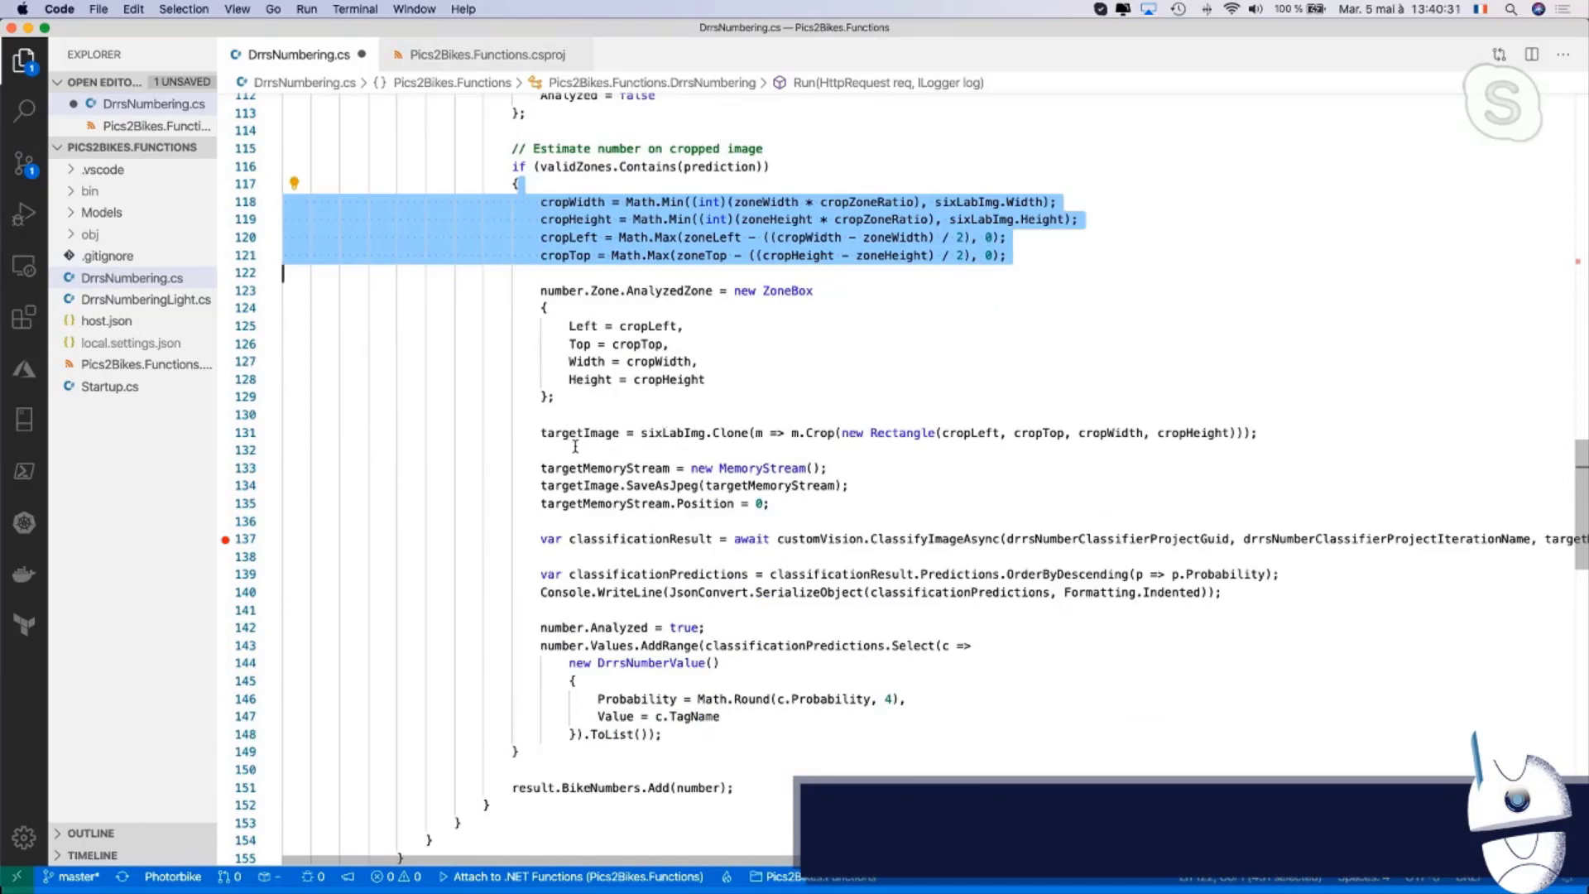
left_click_drag(1265, 432, 778, 432)
scroll(779, 431, "down", 3)
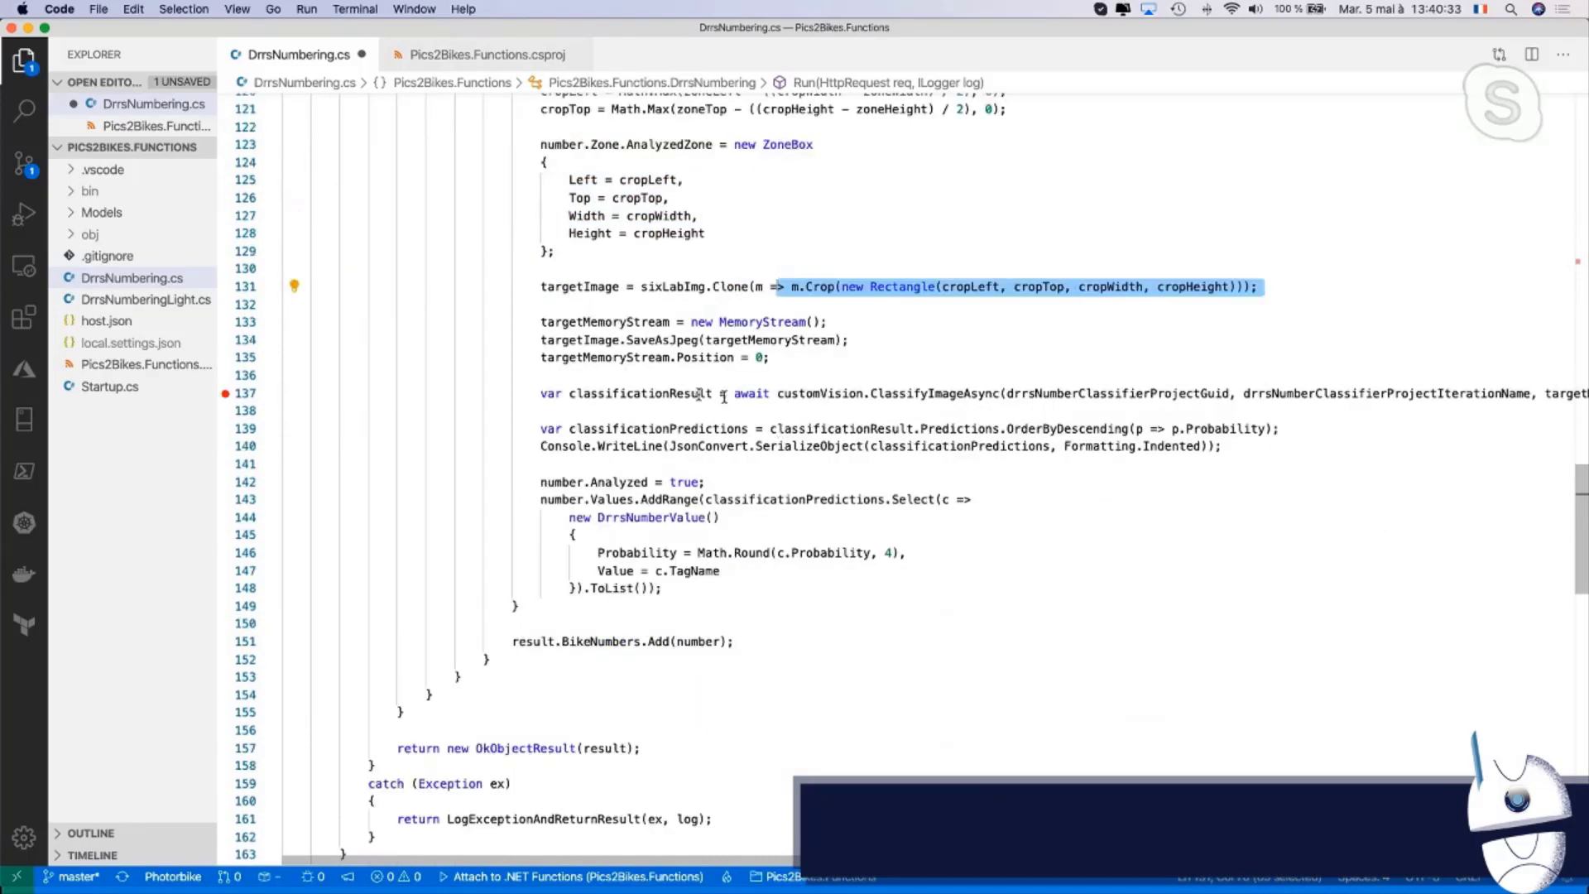
left_click_drag(683, 393, 1397, 393)
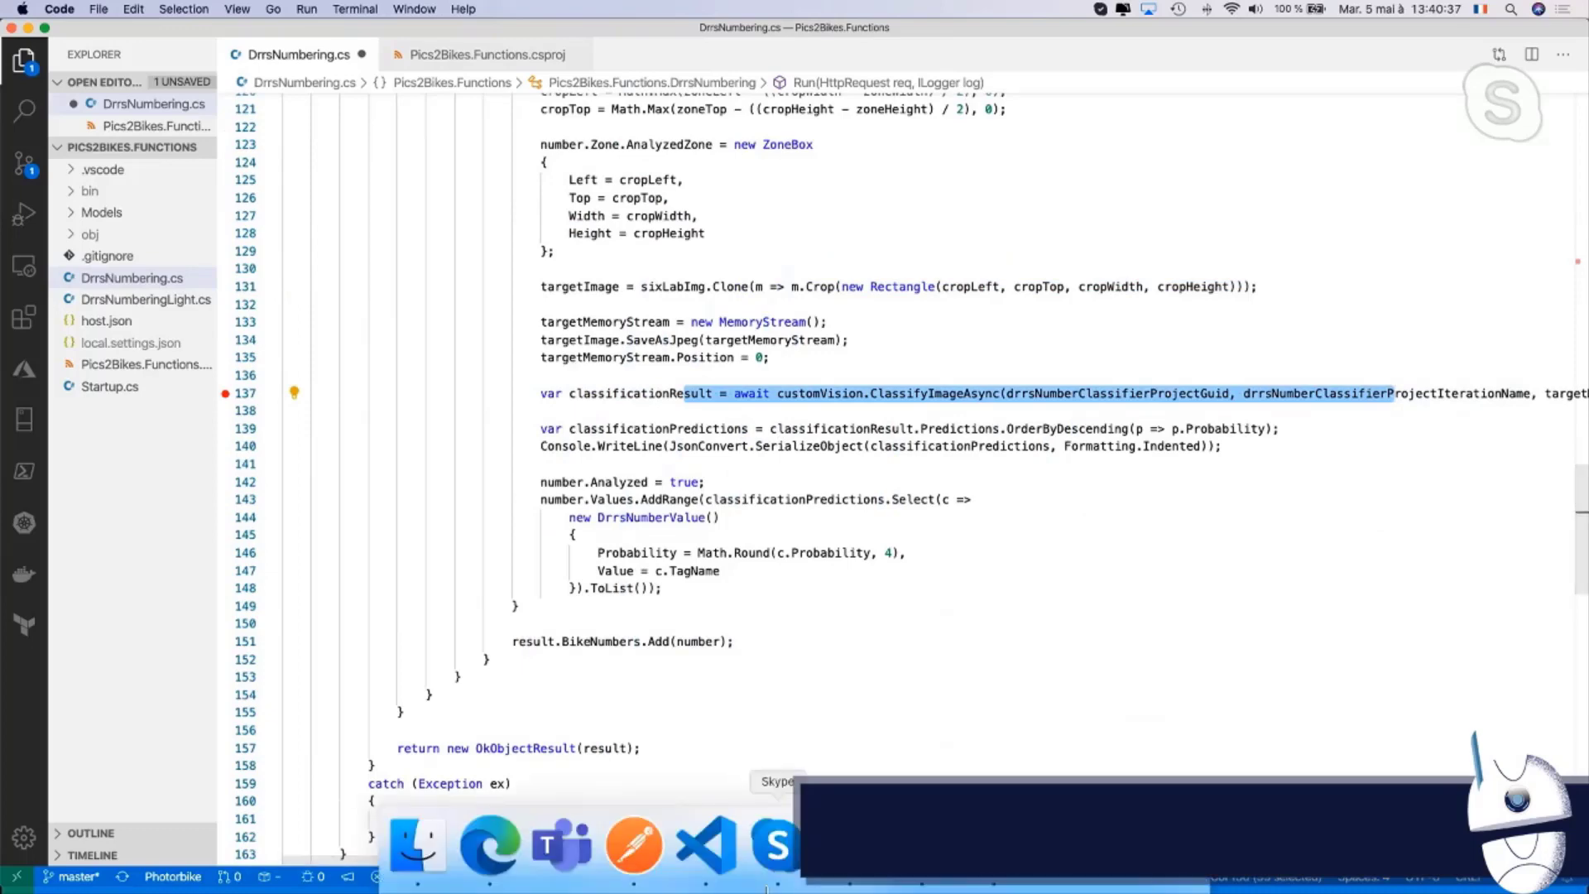
Switch to Postman, point out the DrrsNumering - OK request URL and enlarge the interface
left_click(634, 850)
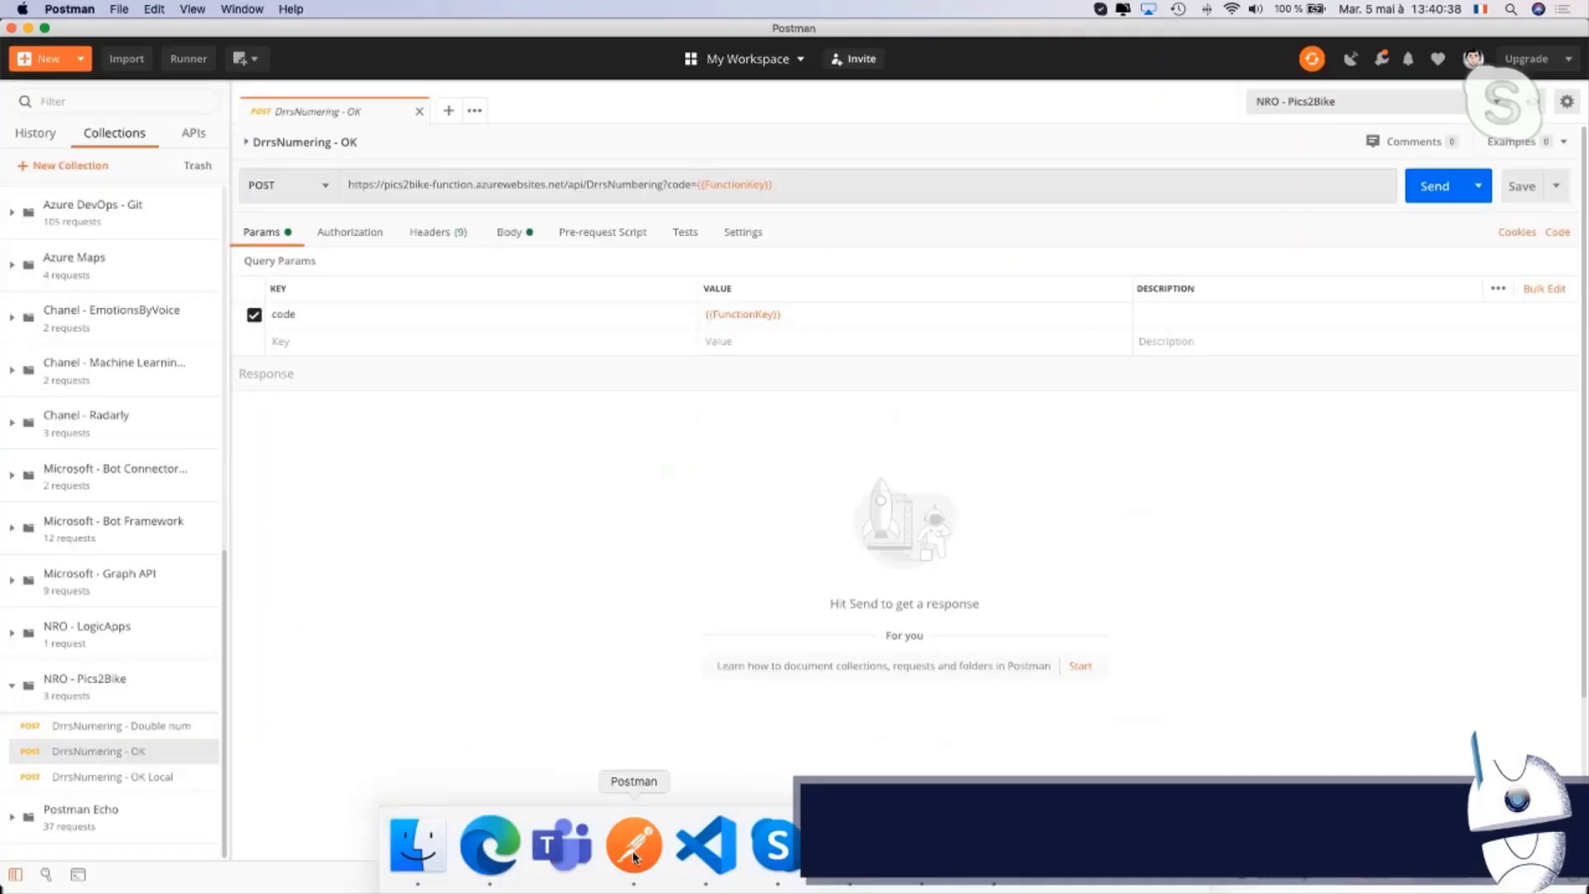
left_click(364, 184)
left_click_drag(682, 181, 684, 182)
left_click(523, 184)
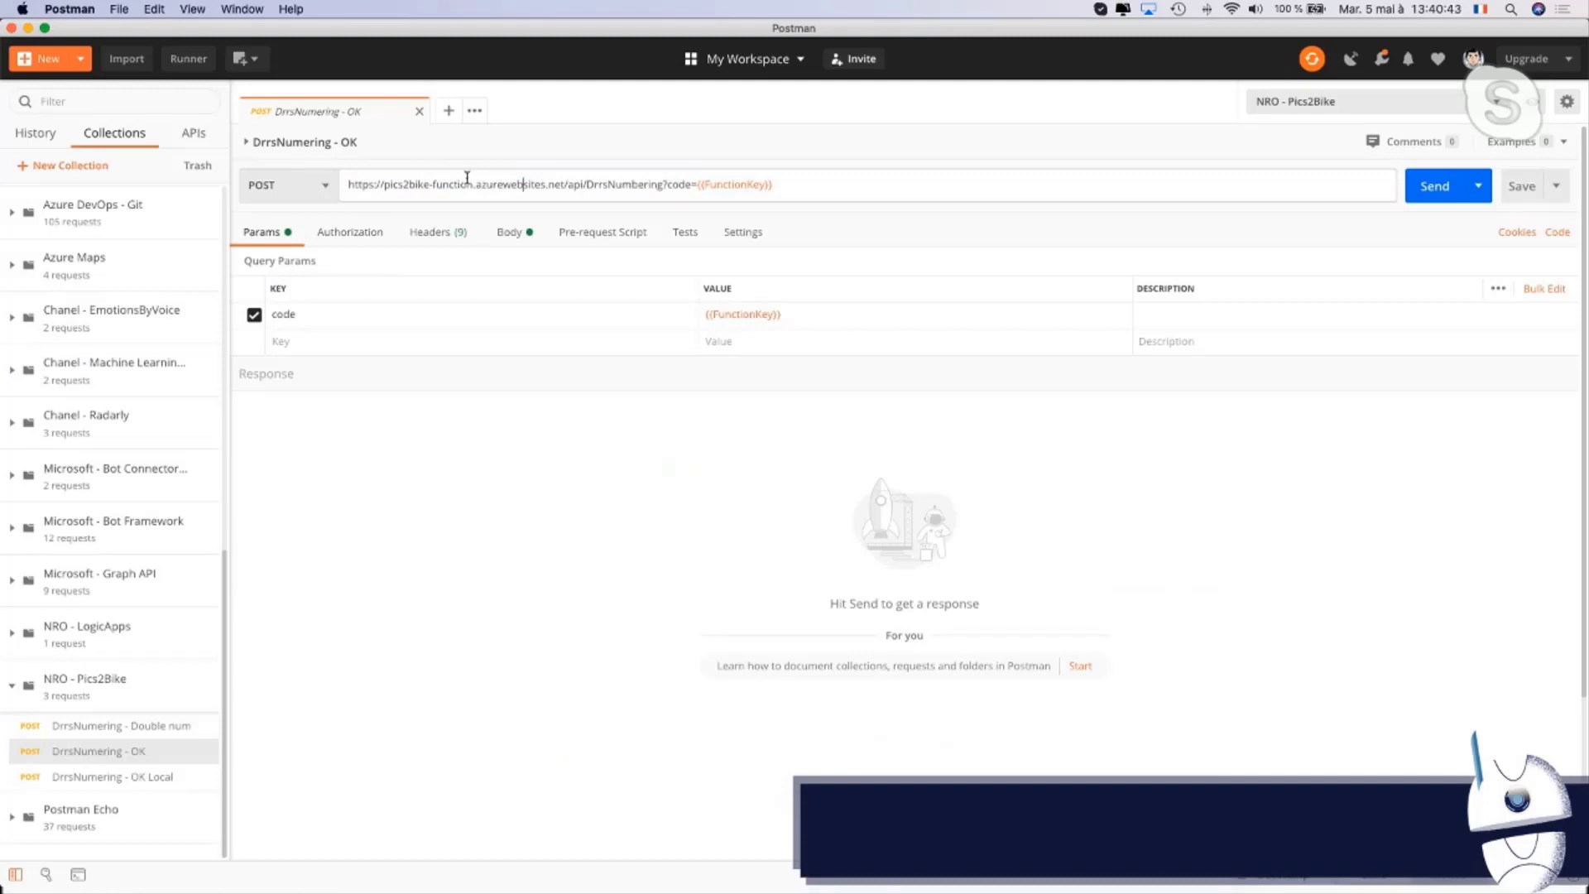
key("super+equal")
key("super+equal")
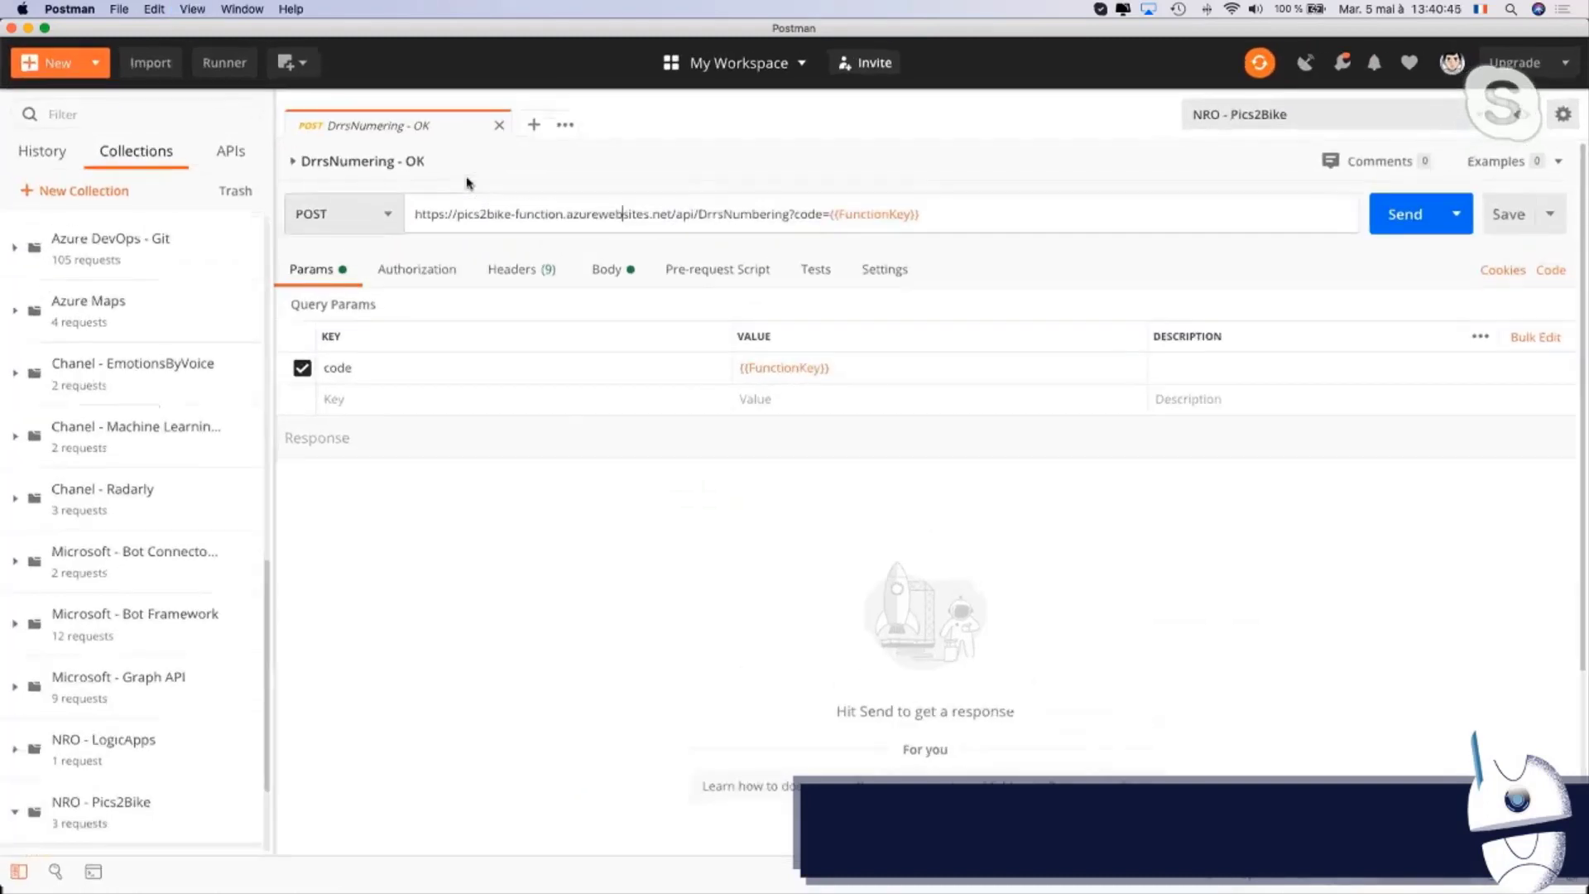
Reselect Exemple 1 - 7 rouge.jpg as the request's binary body and send the request
left_click(589, 273)
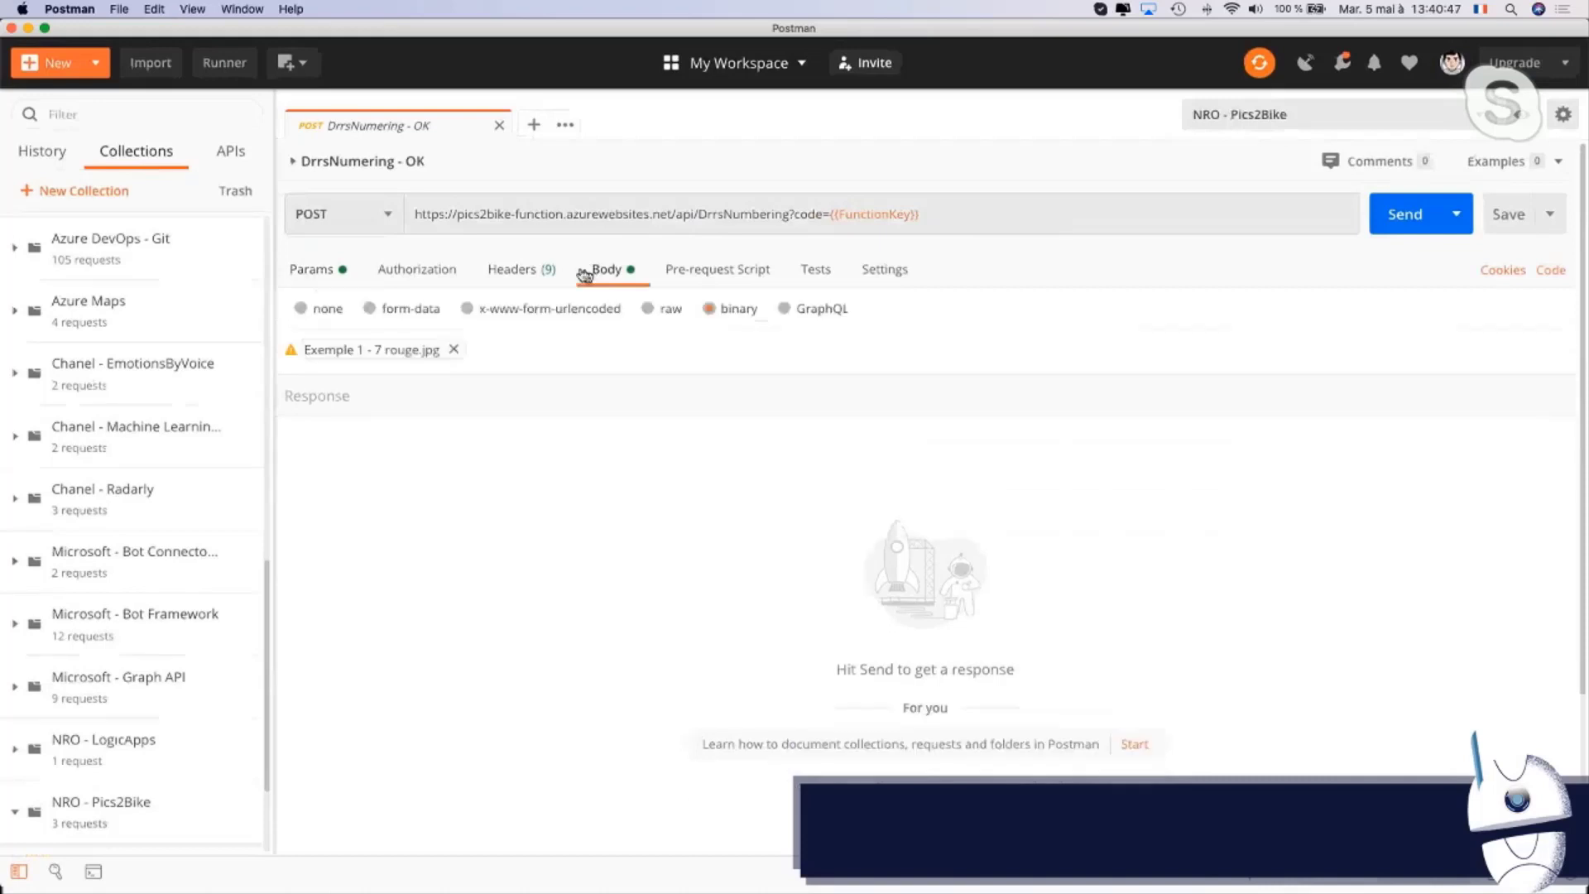
left_click(454, 348)
left_click(343, 348)
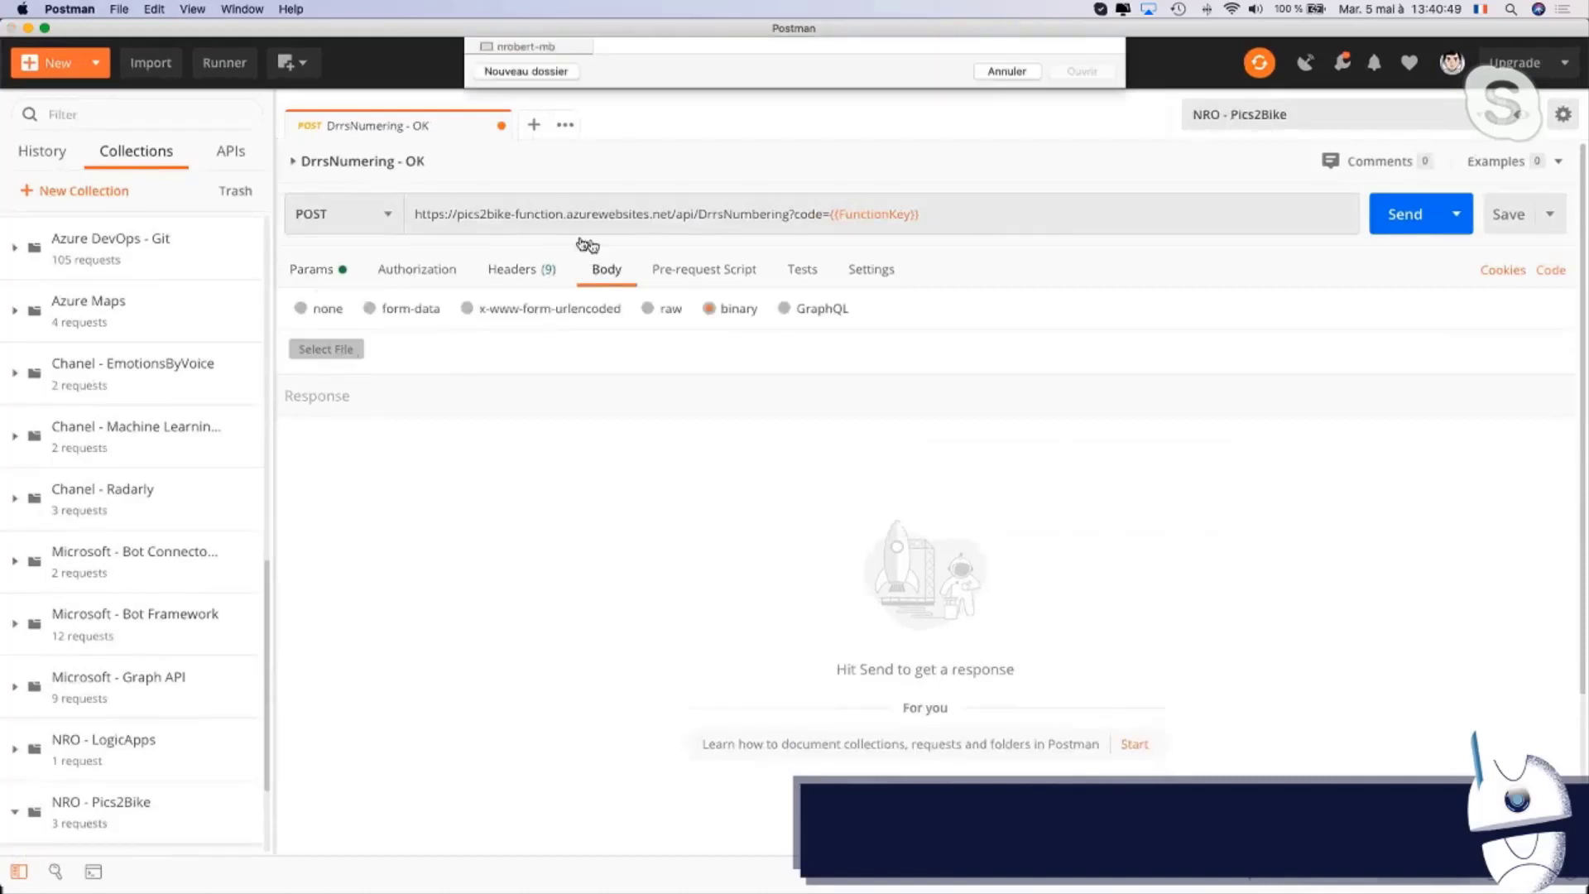
double_click(641, 105)
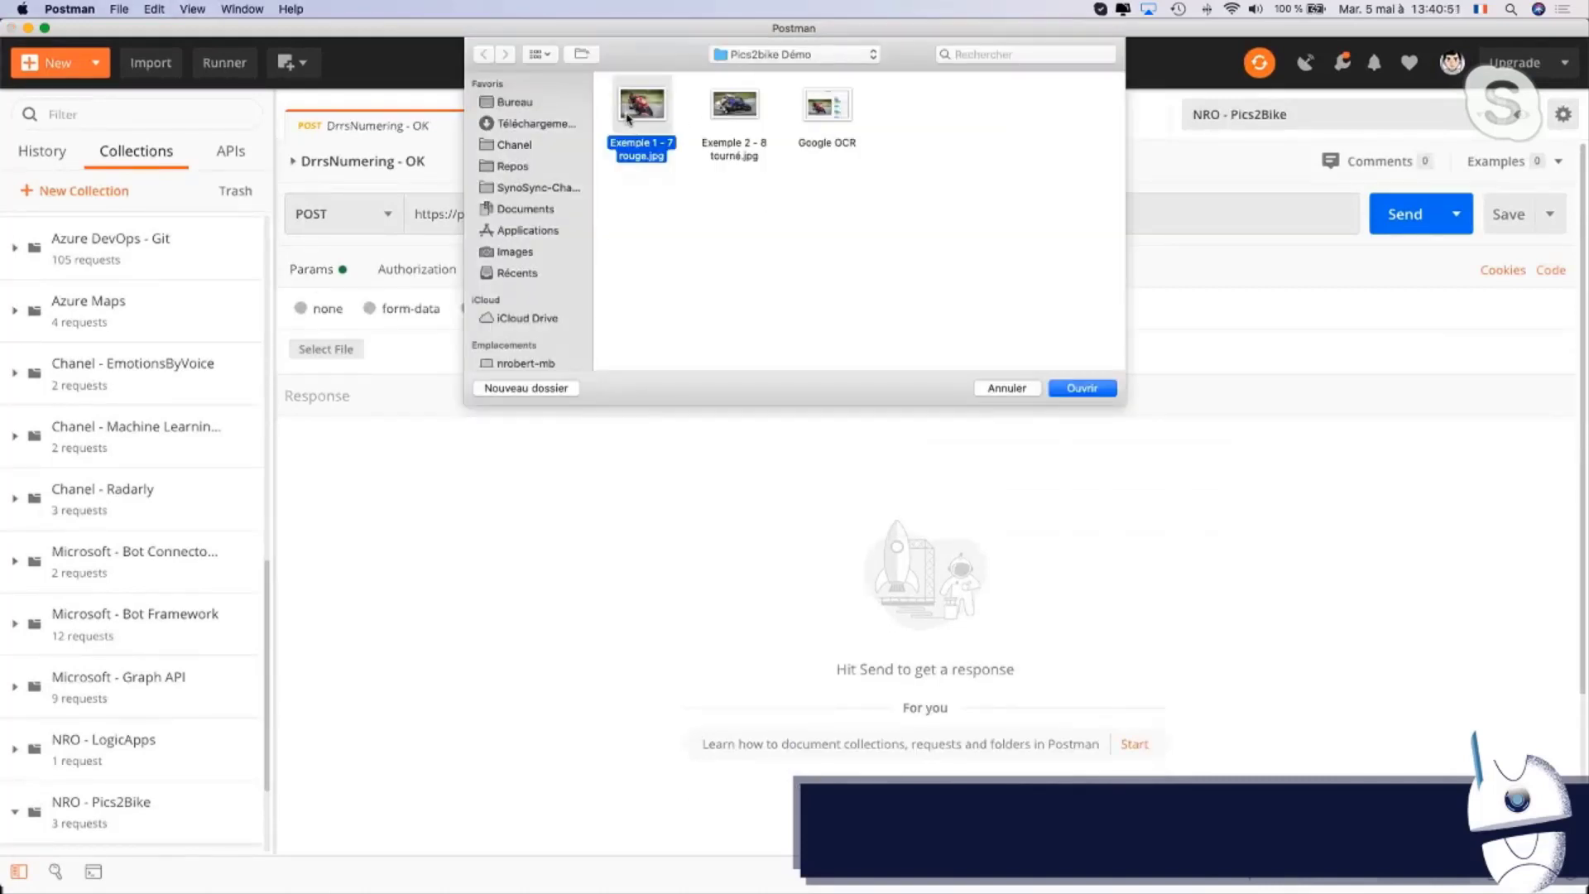
left_click(1406, 214)
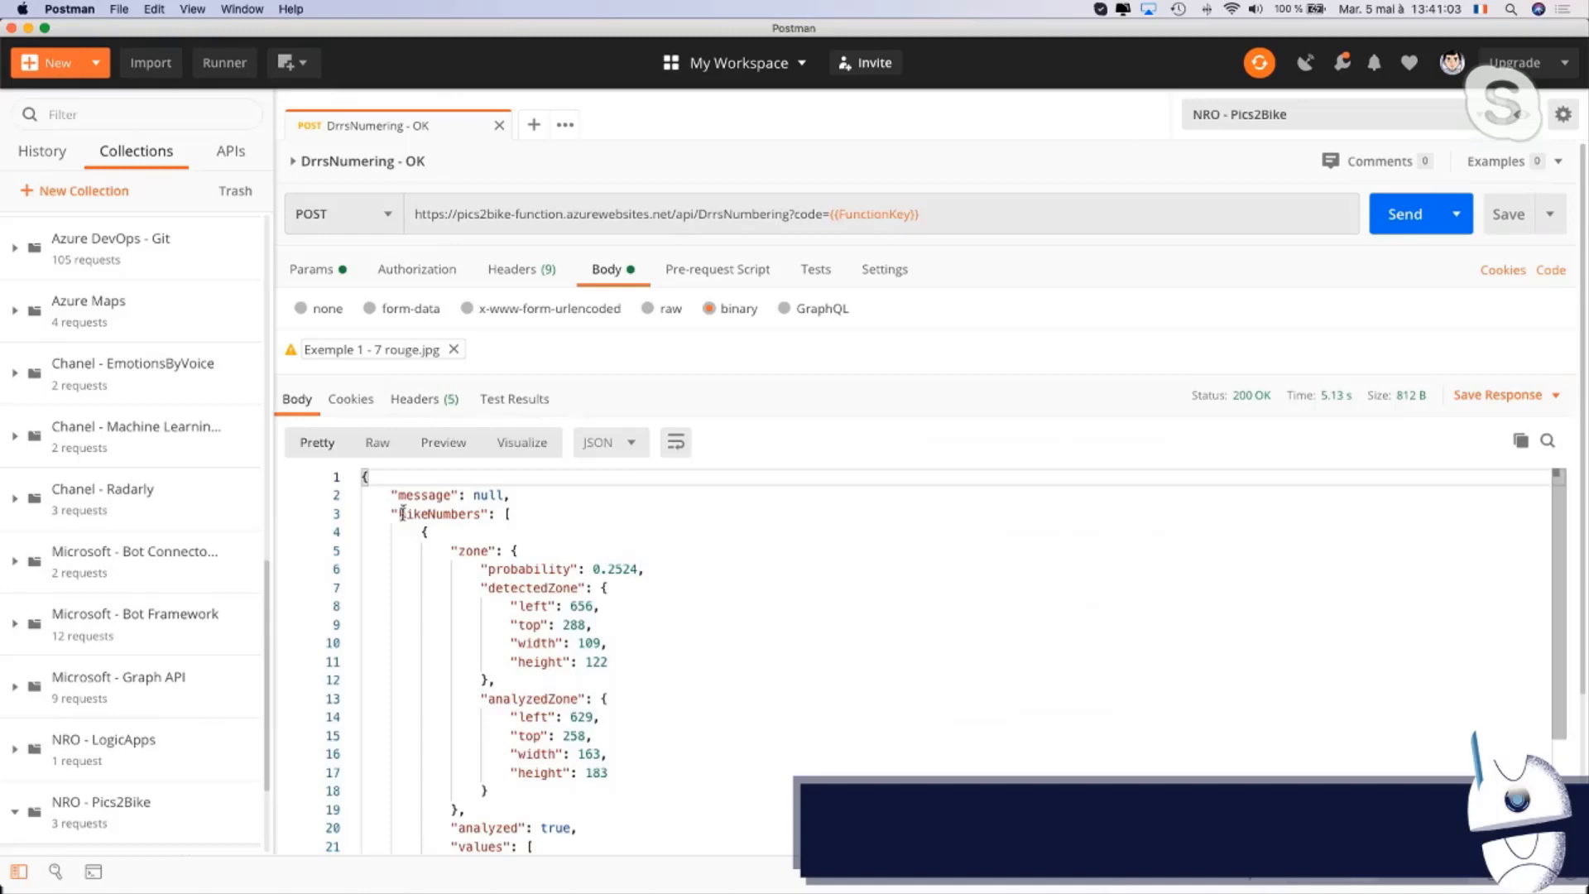
Highlight the zone probability and the detectedZone and analyzedZone coordinates in the JSON response
left_click_drag(399, 514, 648, 720)
scroll(646, 720, "down", 2)
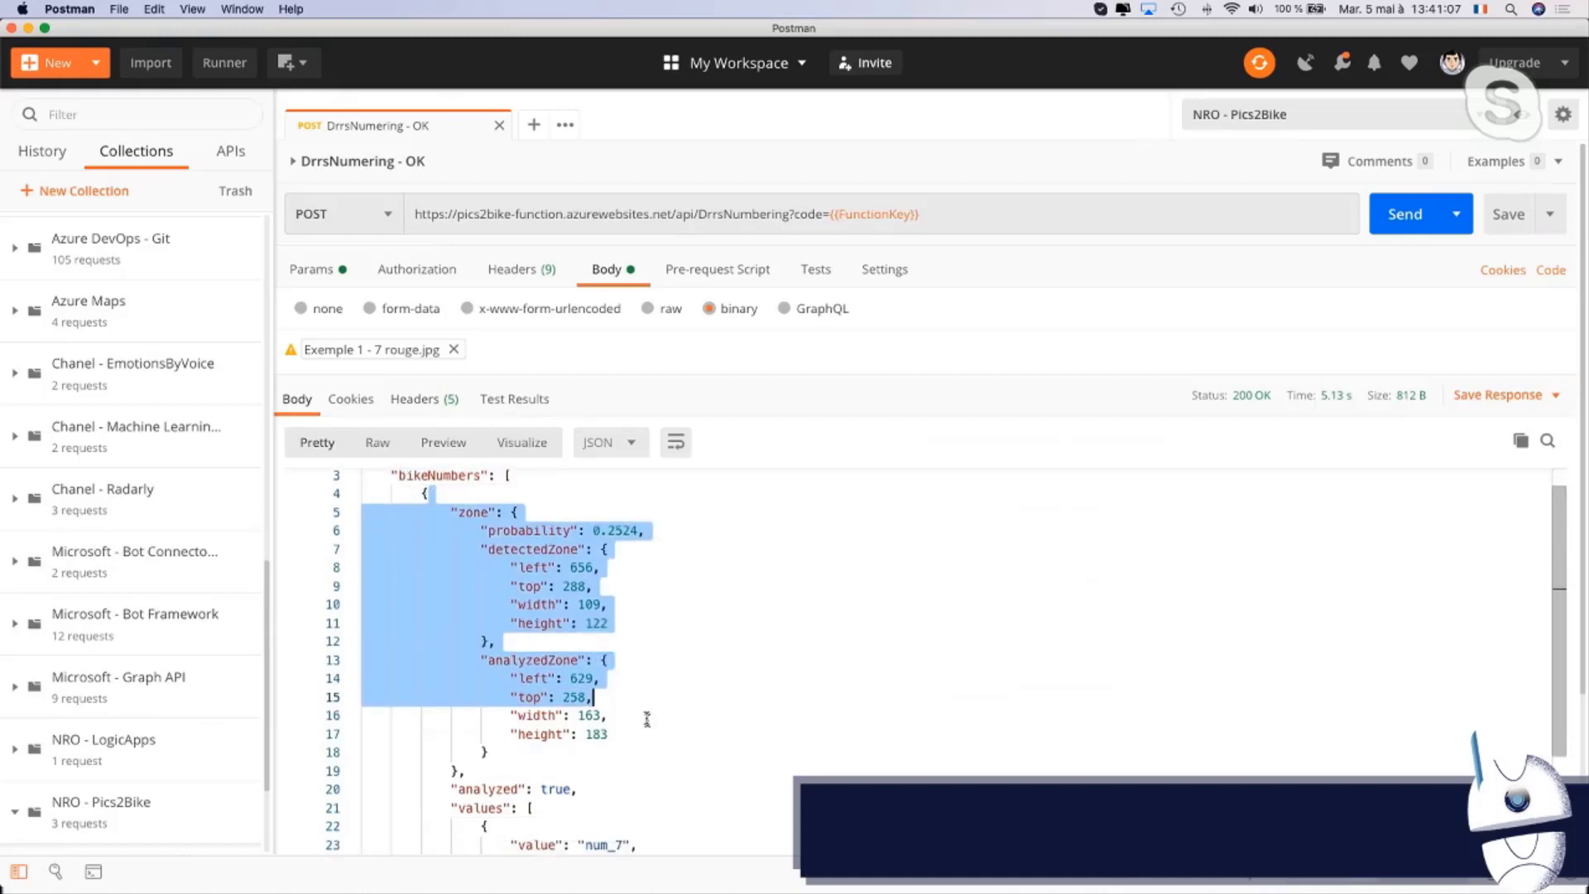
left_click(623, 601)
left_click_drag(593, 530, 698, 547)
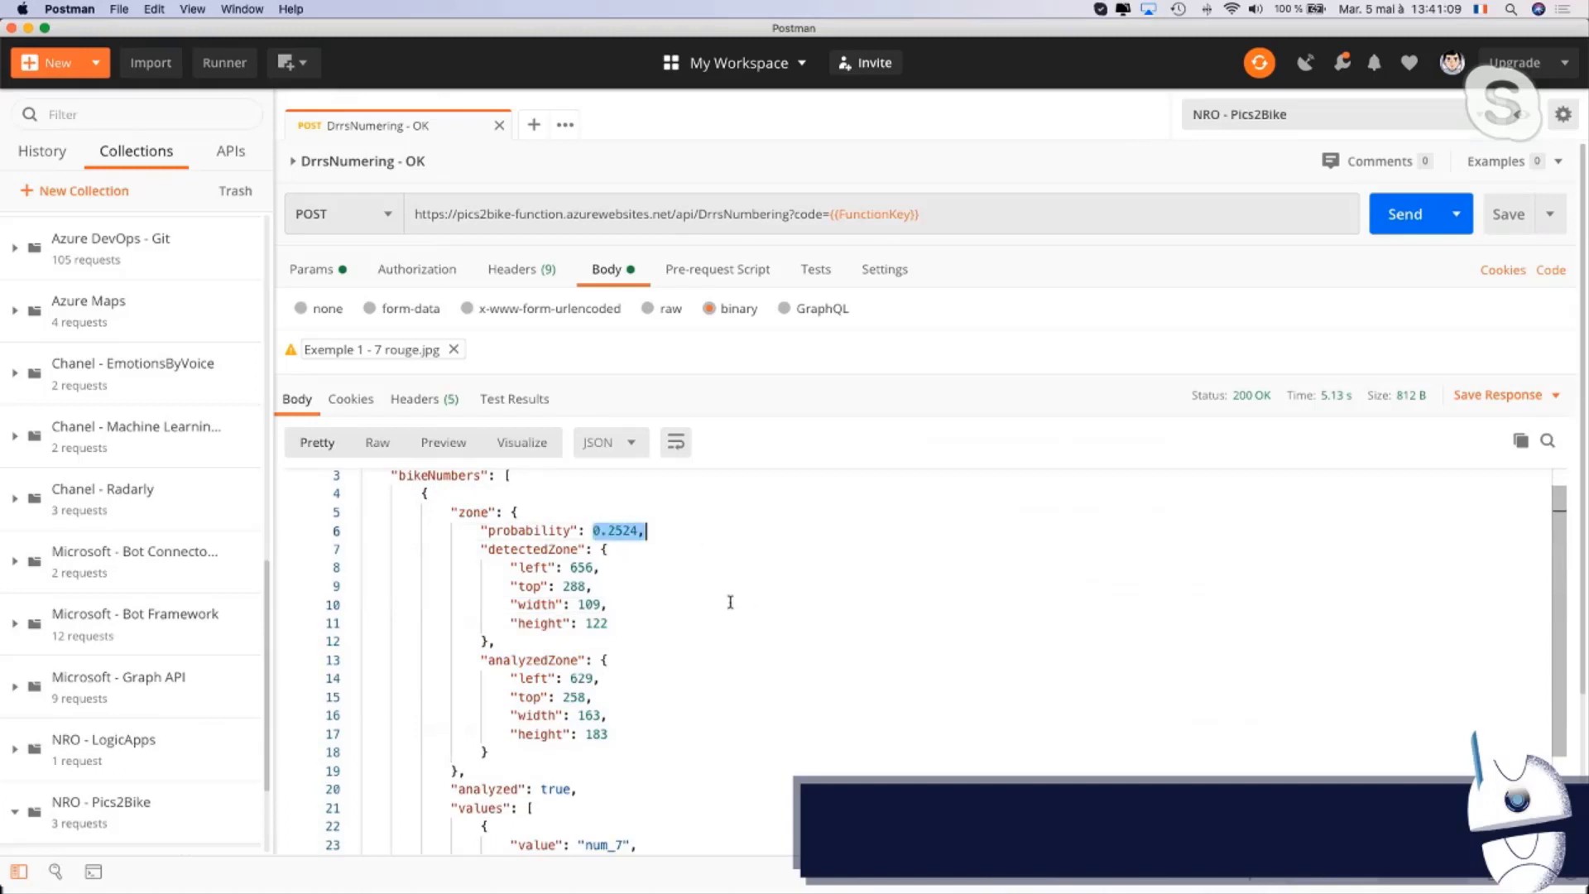
scroll(728, 601, "down", 1)
left_click_drag(538, 548, 628, 724)
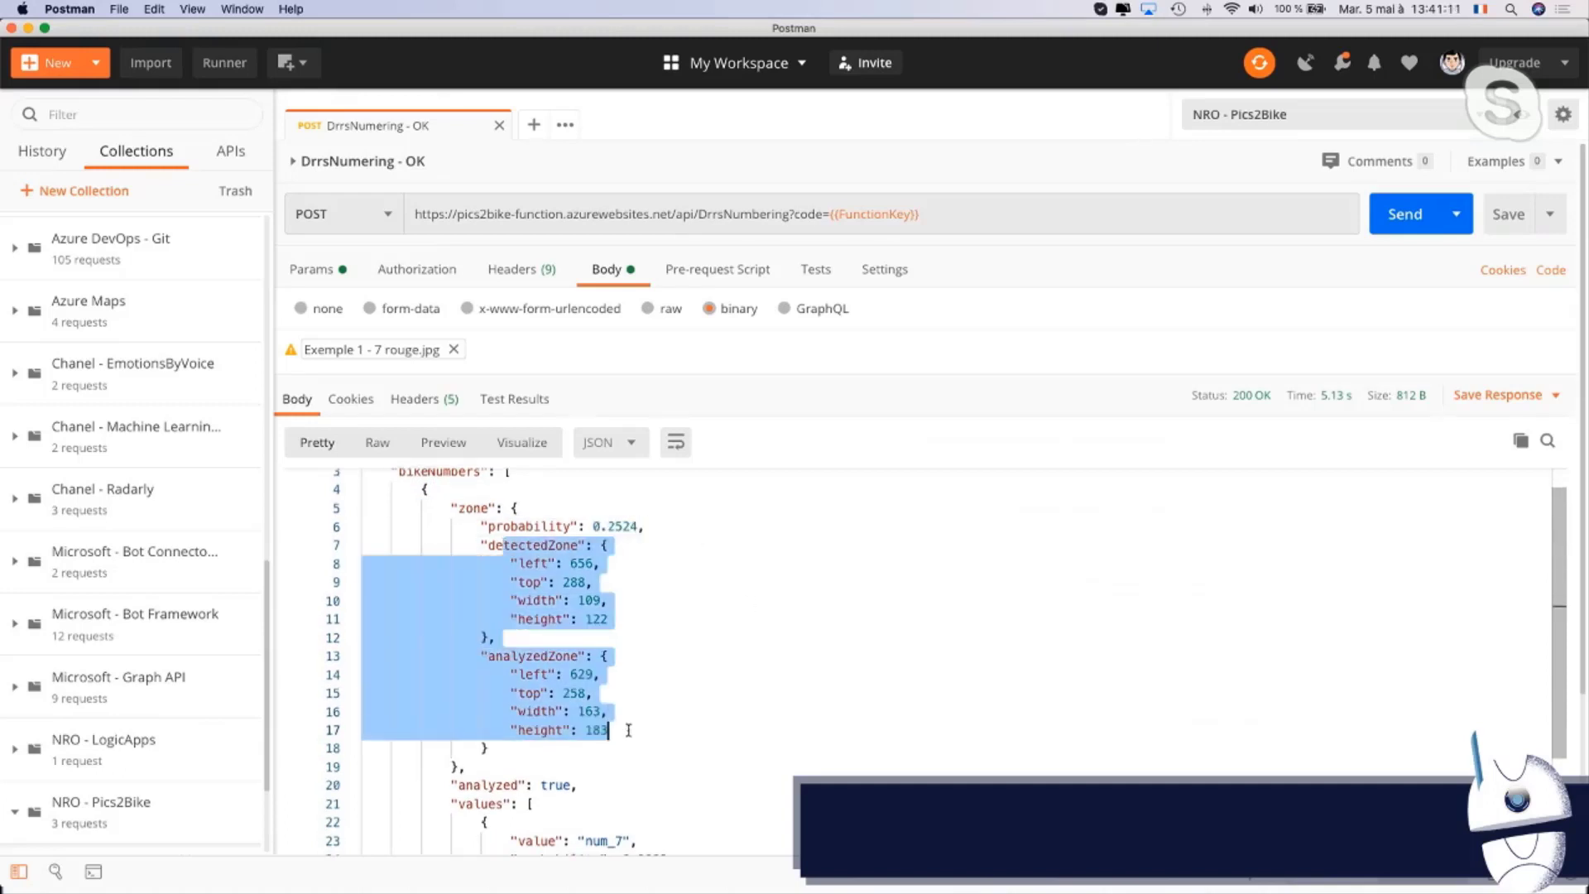
Highlight the num_7 value with its probability in the response and review the remaining classification values
scroll(641, 702, "down", 5)
left_click_drag(463, 629, 698, 693)
left_click(591, 675)
scroll(699, 693, "down", 3)
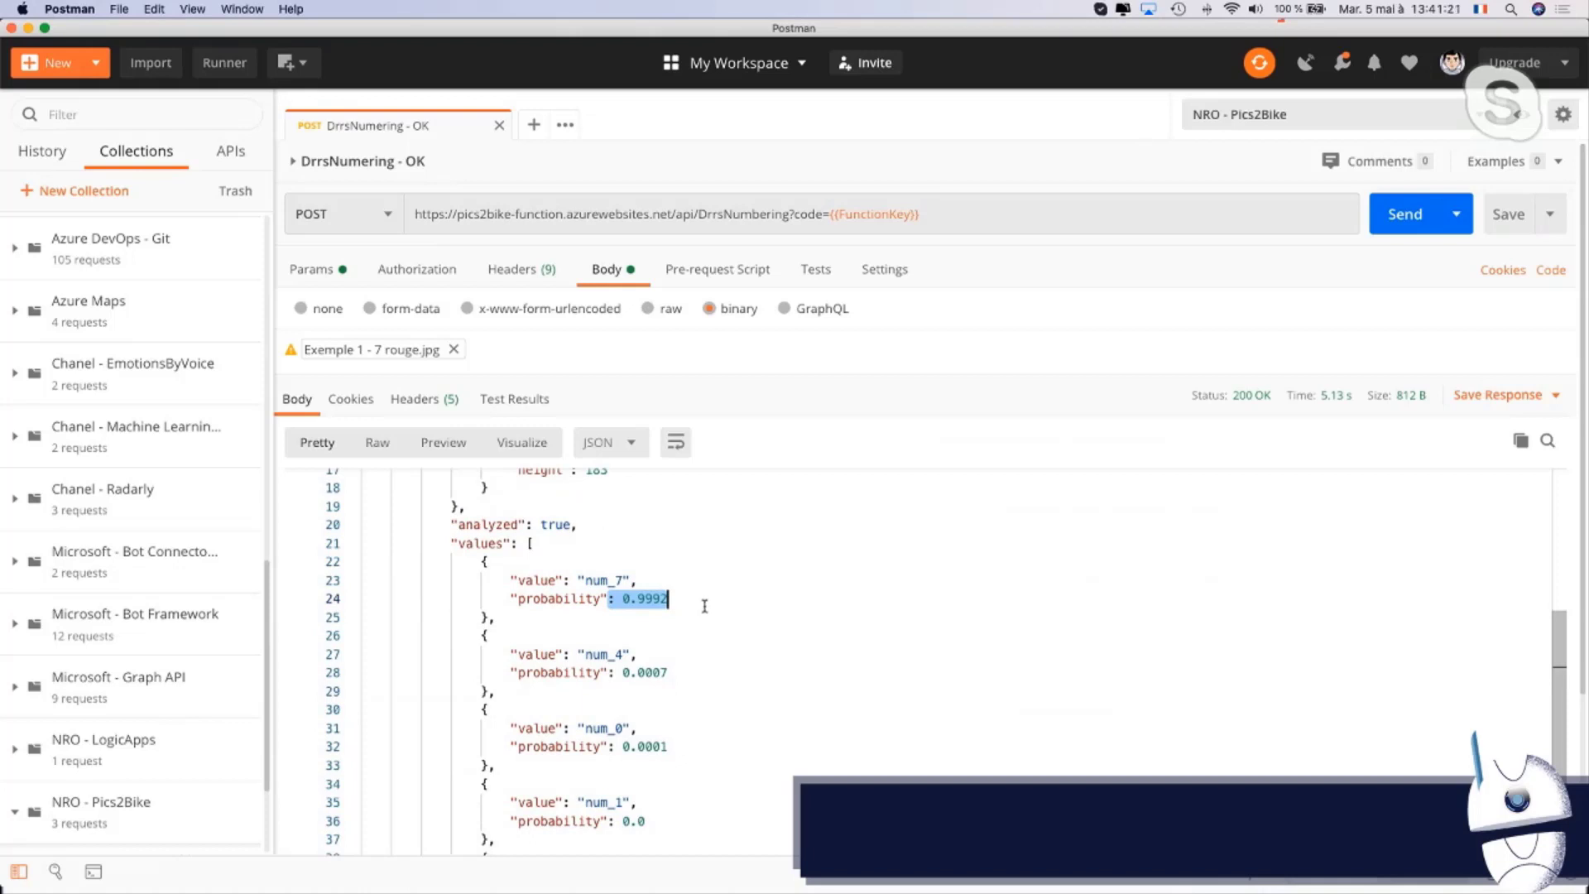
scroll(704, 606, "down", 10)
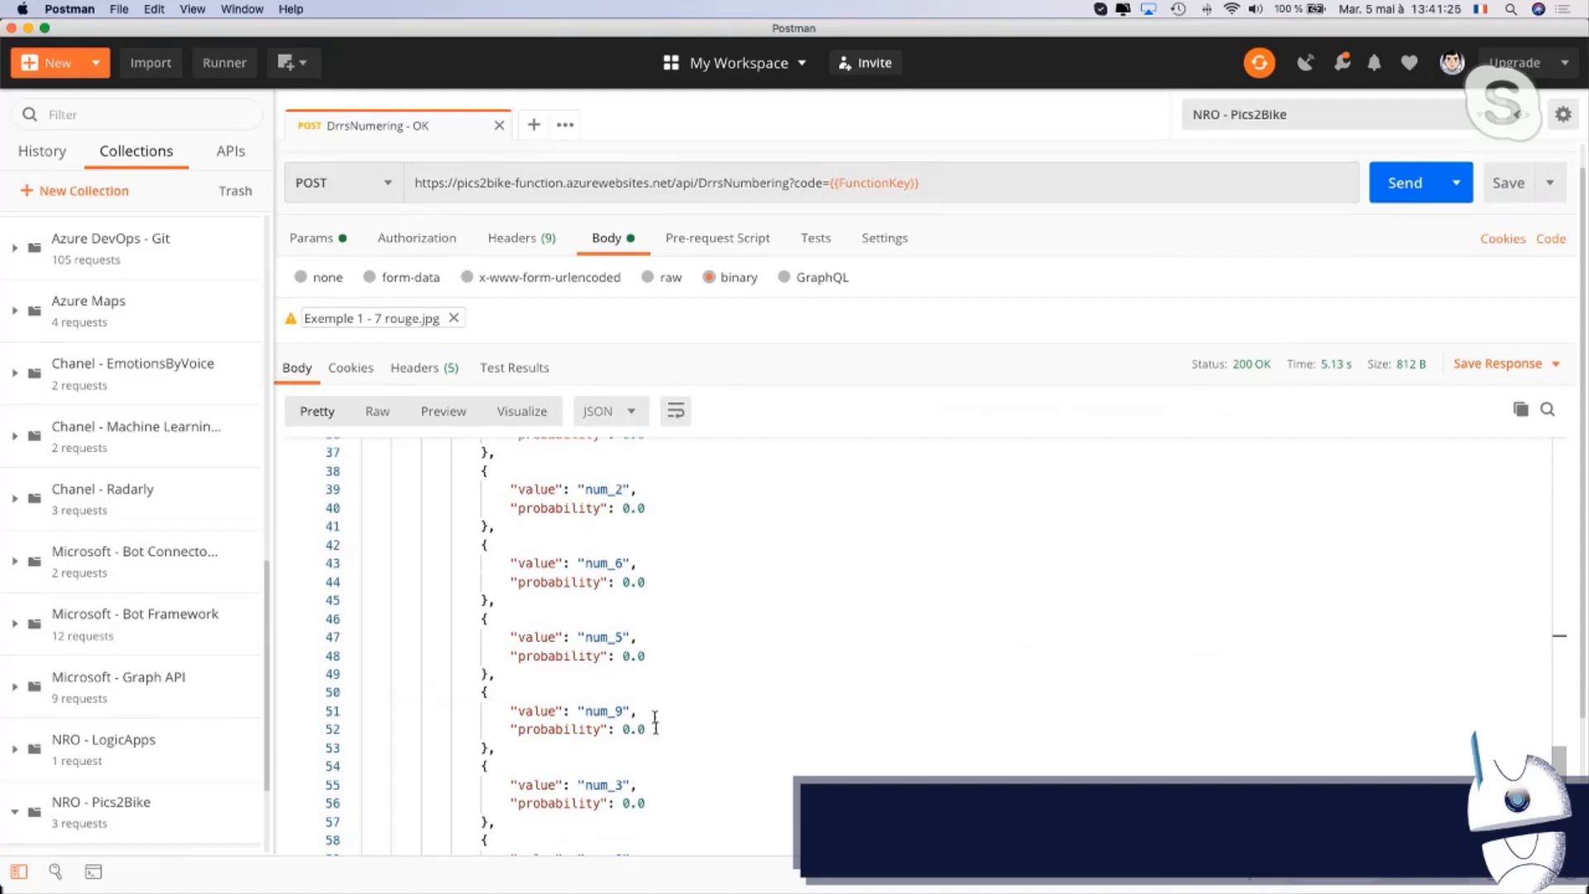
scroll(664, 739, "down", 2)
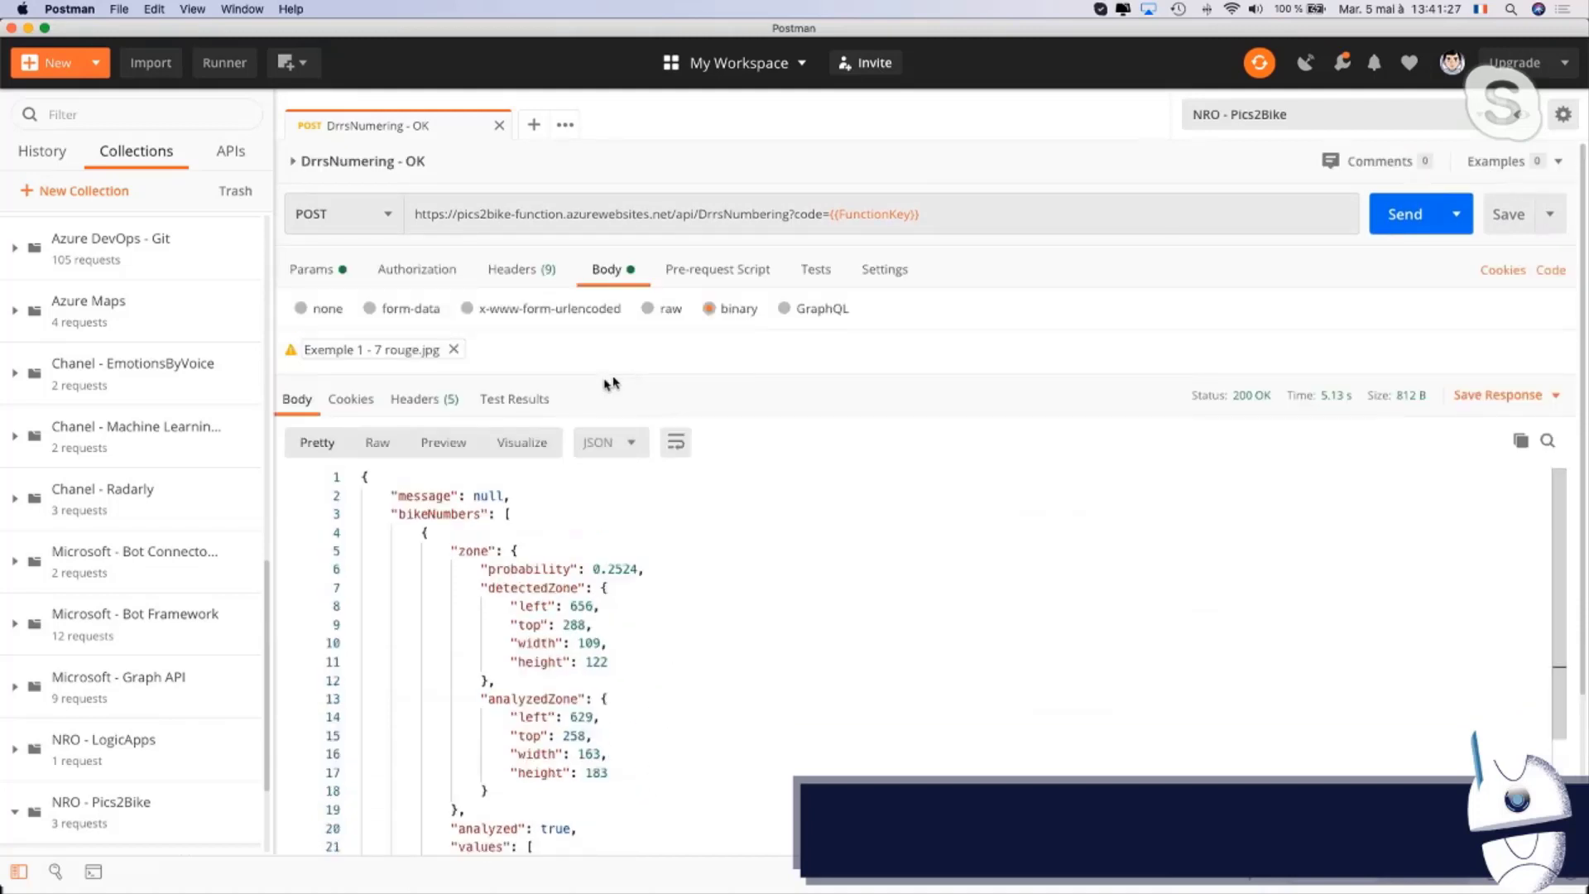
Replace the request's binary file with Exemple 2 - 8 tourné.jpg and send the request
left_click(454, 349)
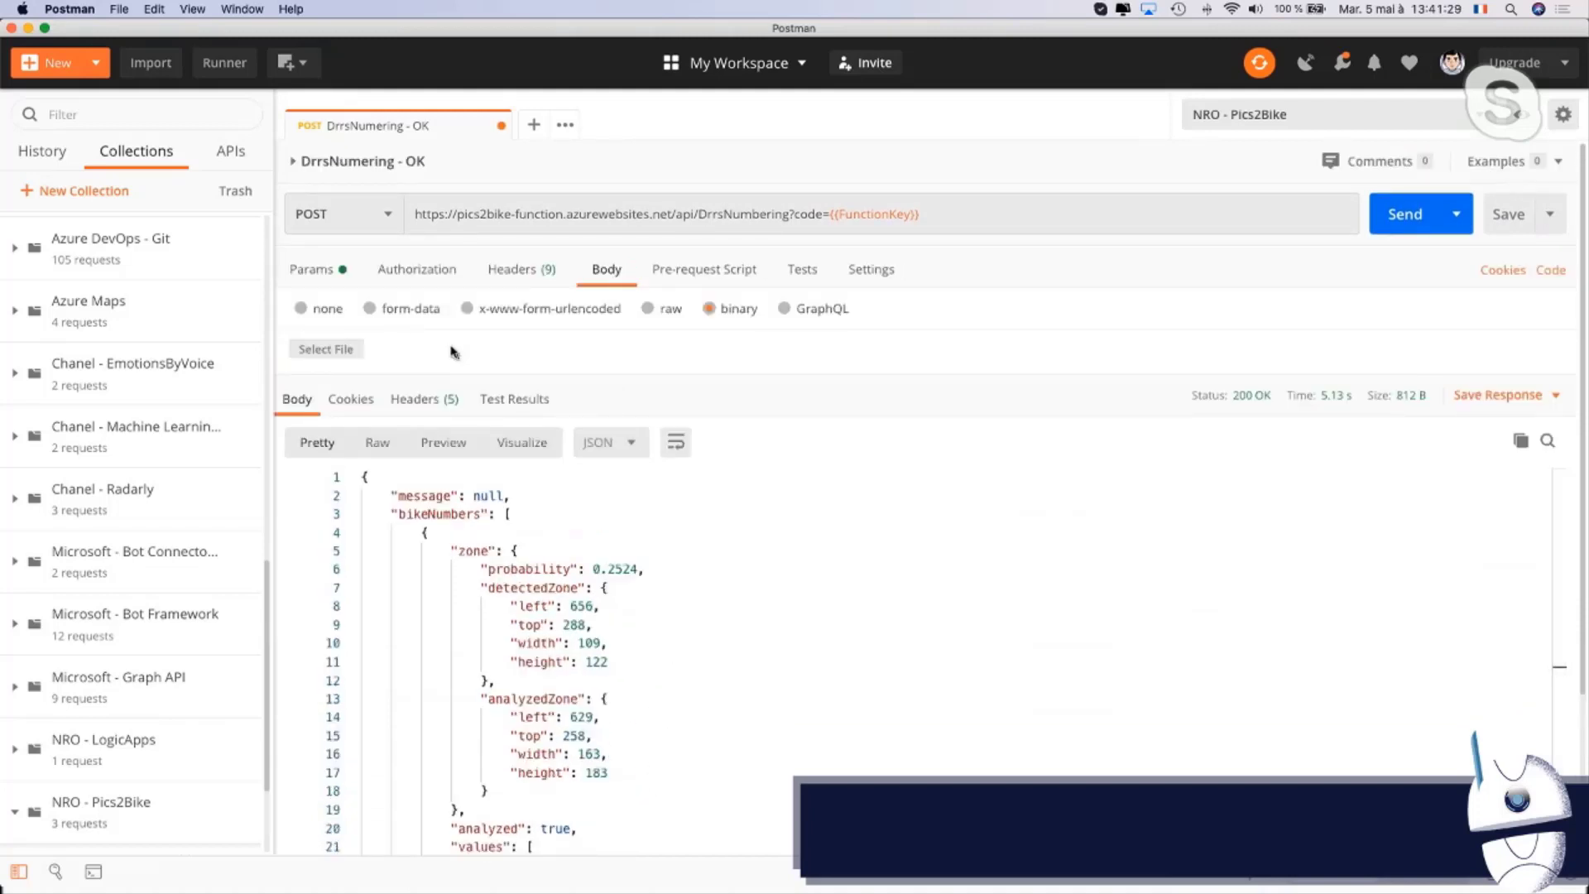
left_click(326, 348)
double_click(734, 107)
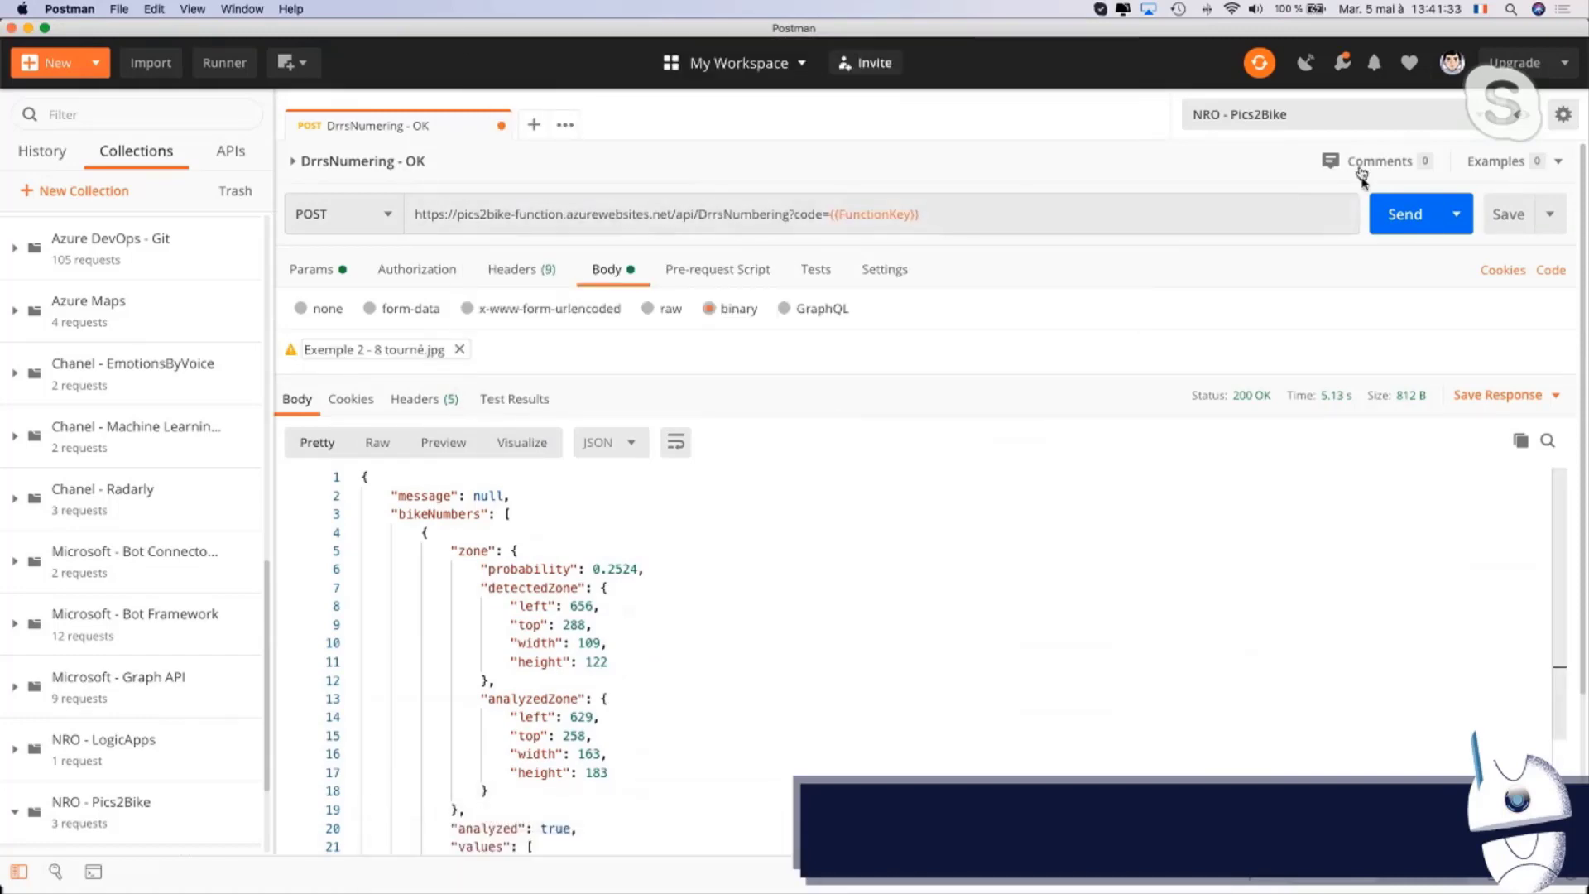
left_click(1398, 214)
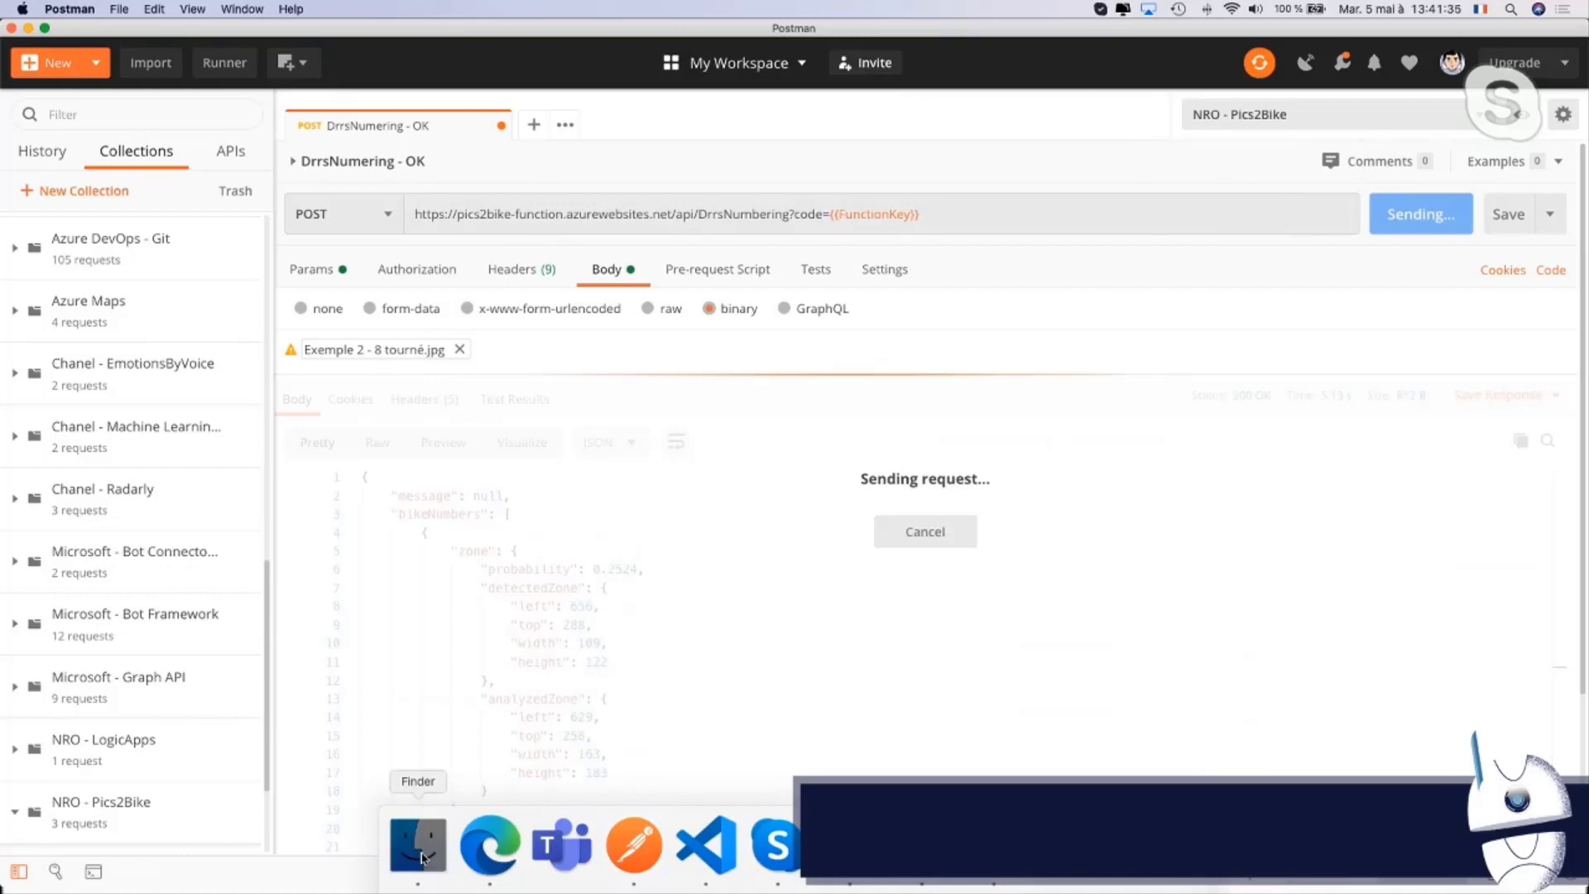
Open Exemple 2 - 8 tourné.jpg from Finder to show the picture, and return to Postman
left_click(418, 844)
left_click(638, 269)
double_click(638, 268)
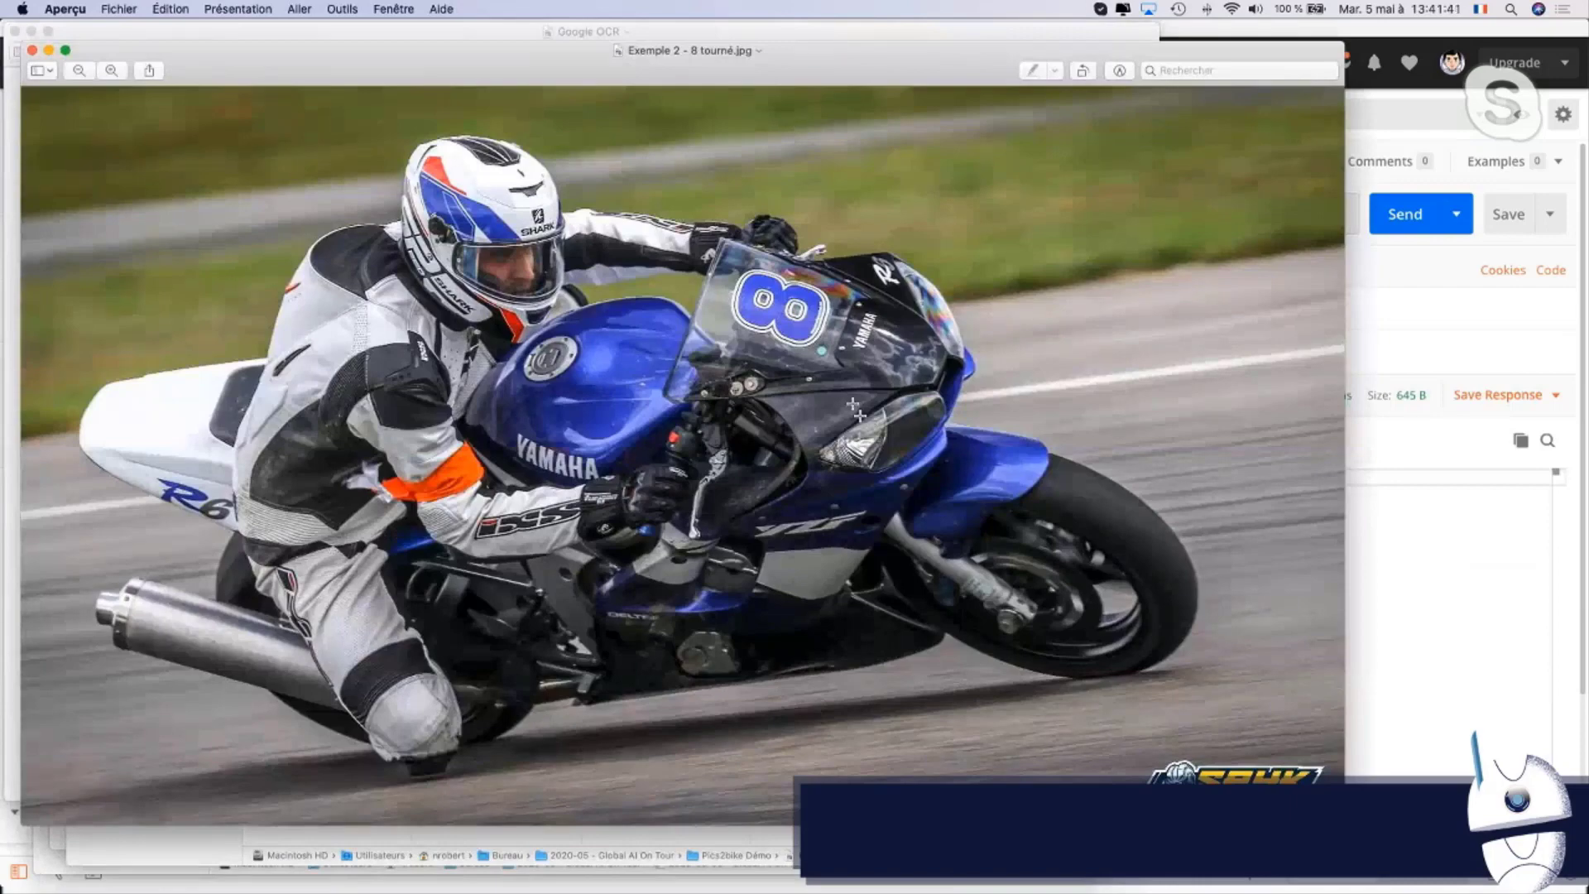
key("super+Tab")
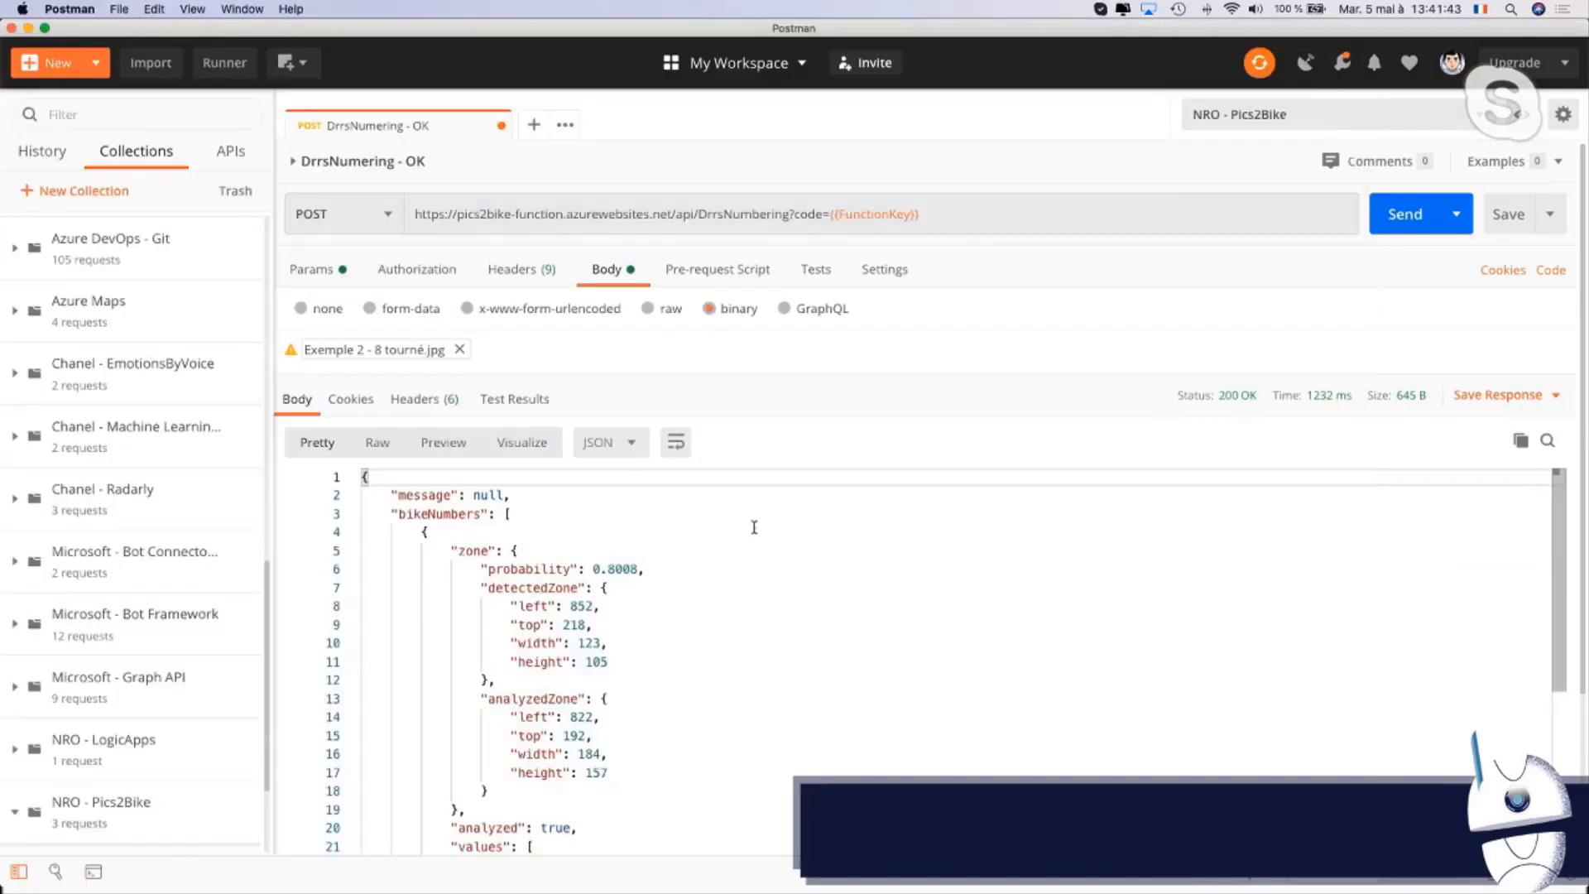
Highlight the zone probability and the num_8 value with its probability in the new response, and review the other values
left_click_drag(480, 568, 658, 569)
double_click(613, 569)
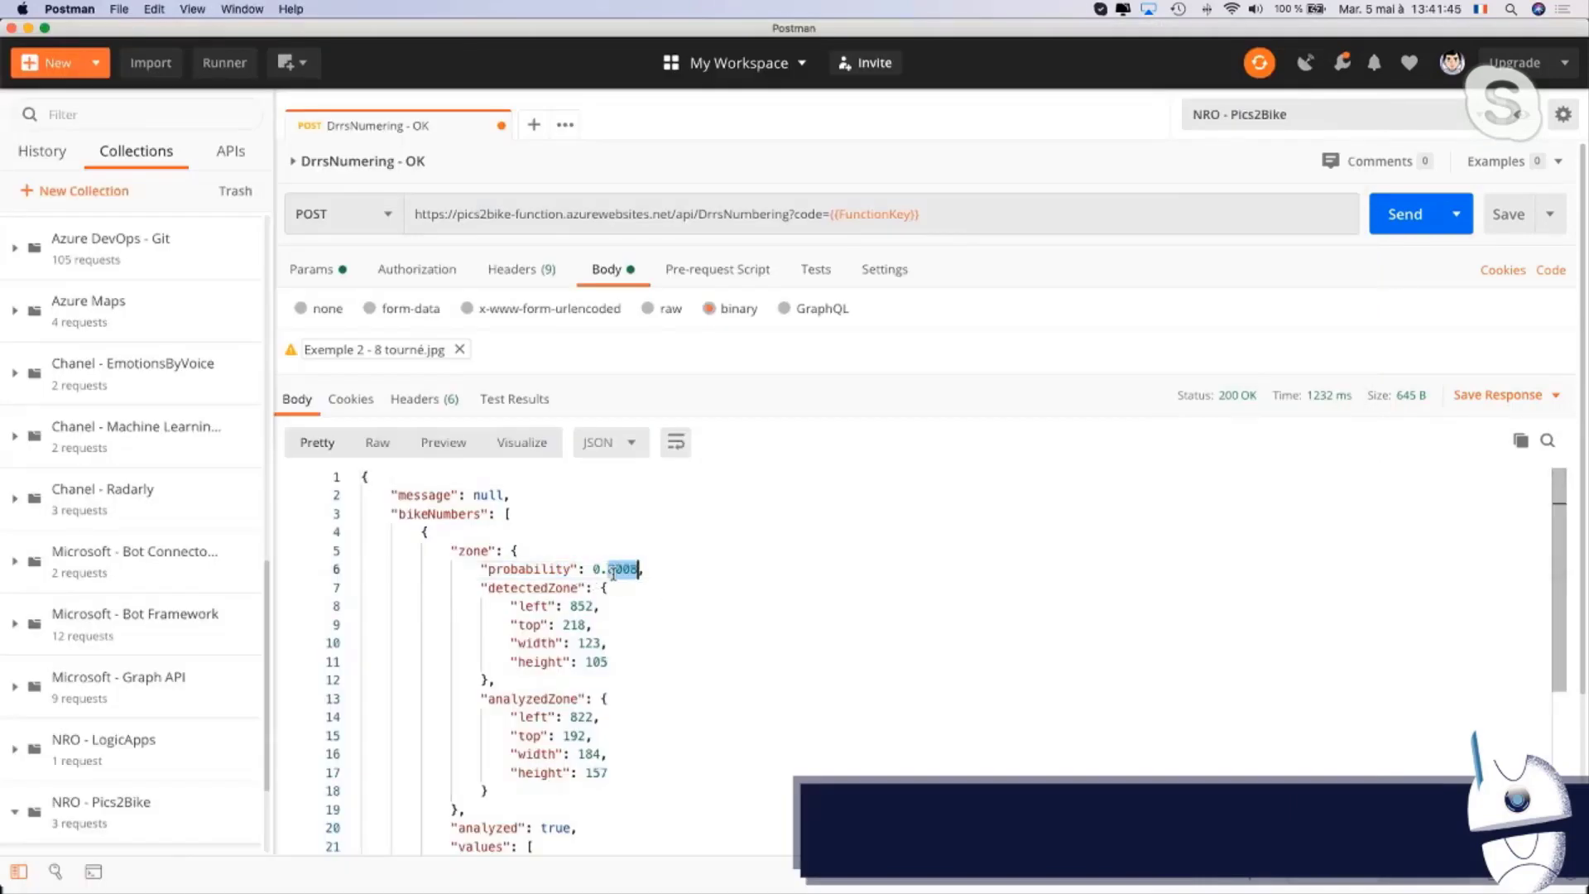
scroll(726, 560, "down", 8)
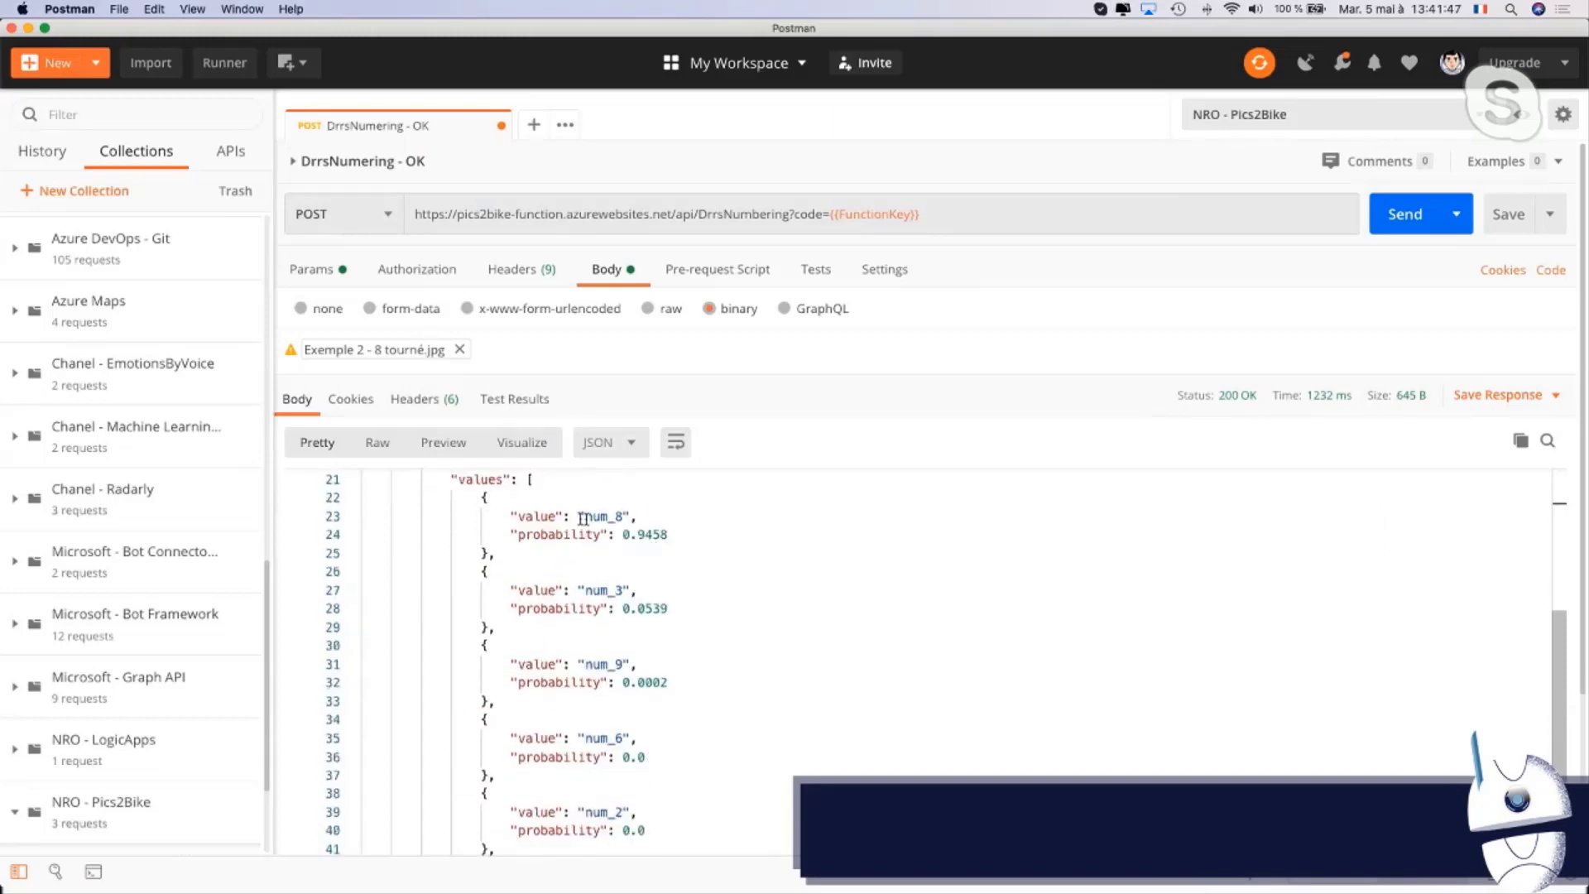
left_click_drag(578, 517, 707, 534)
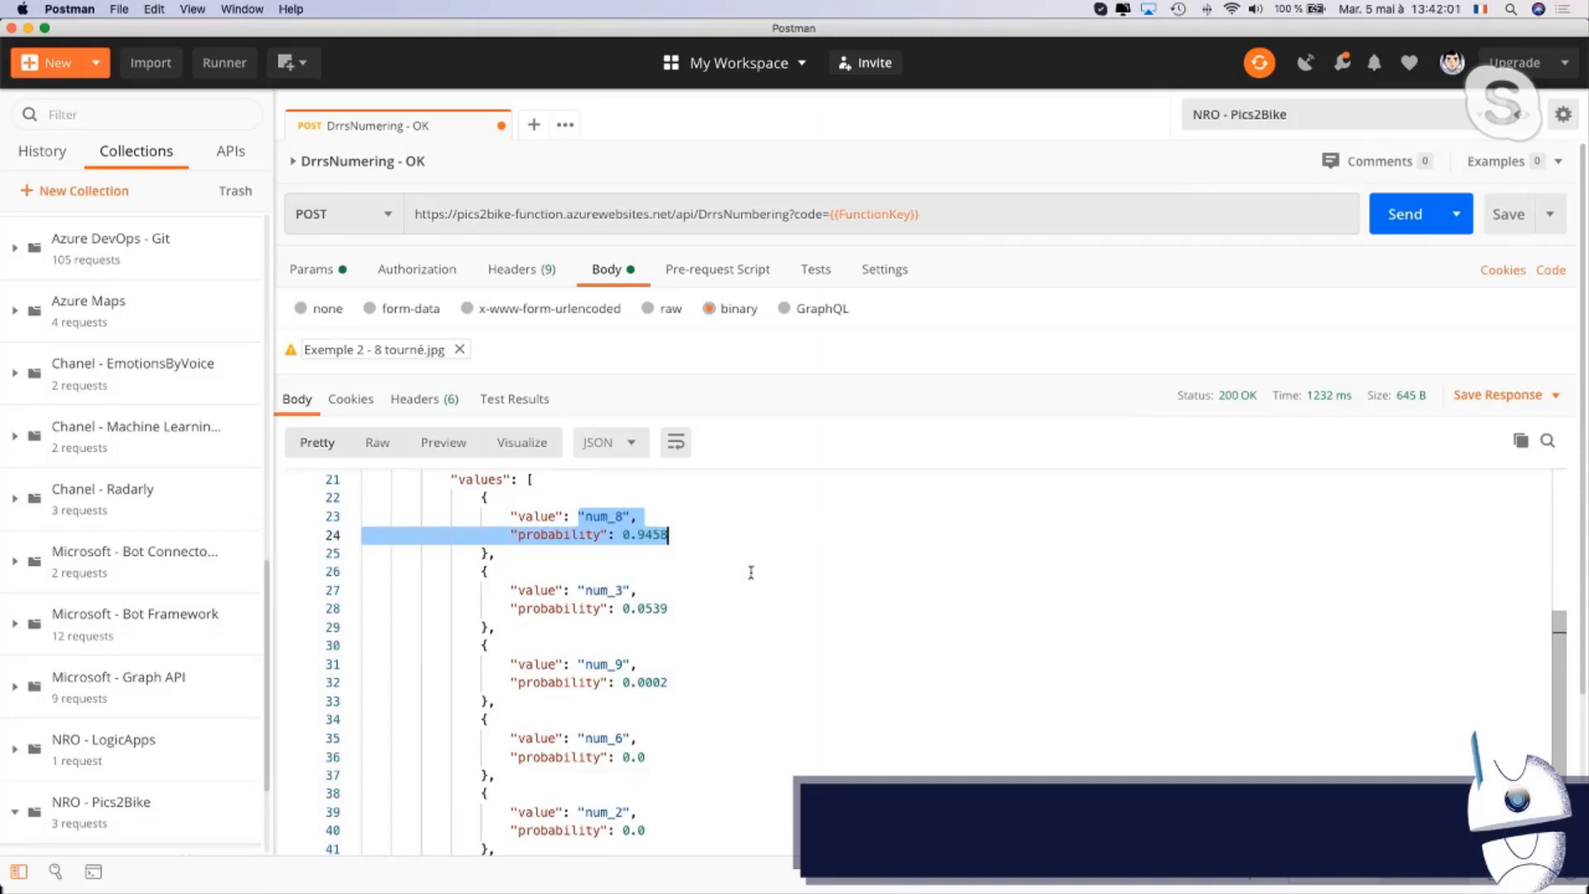
scroll(750, 572, "down", 3)
scroll(749, 572, "up", 5)
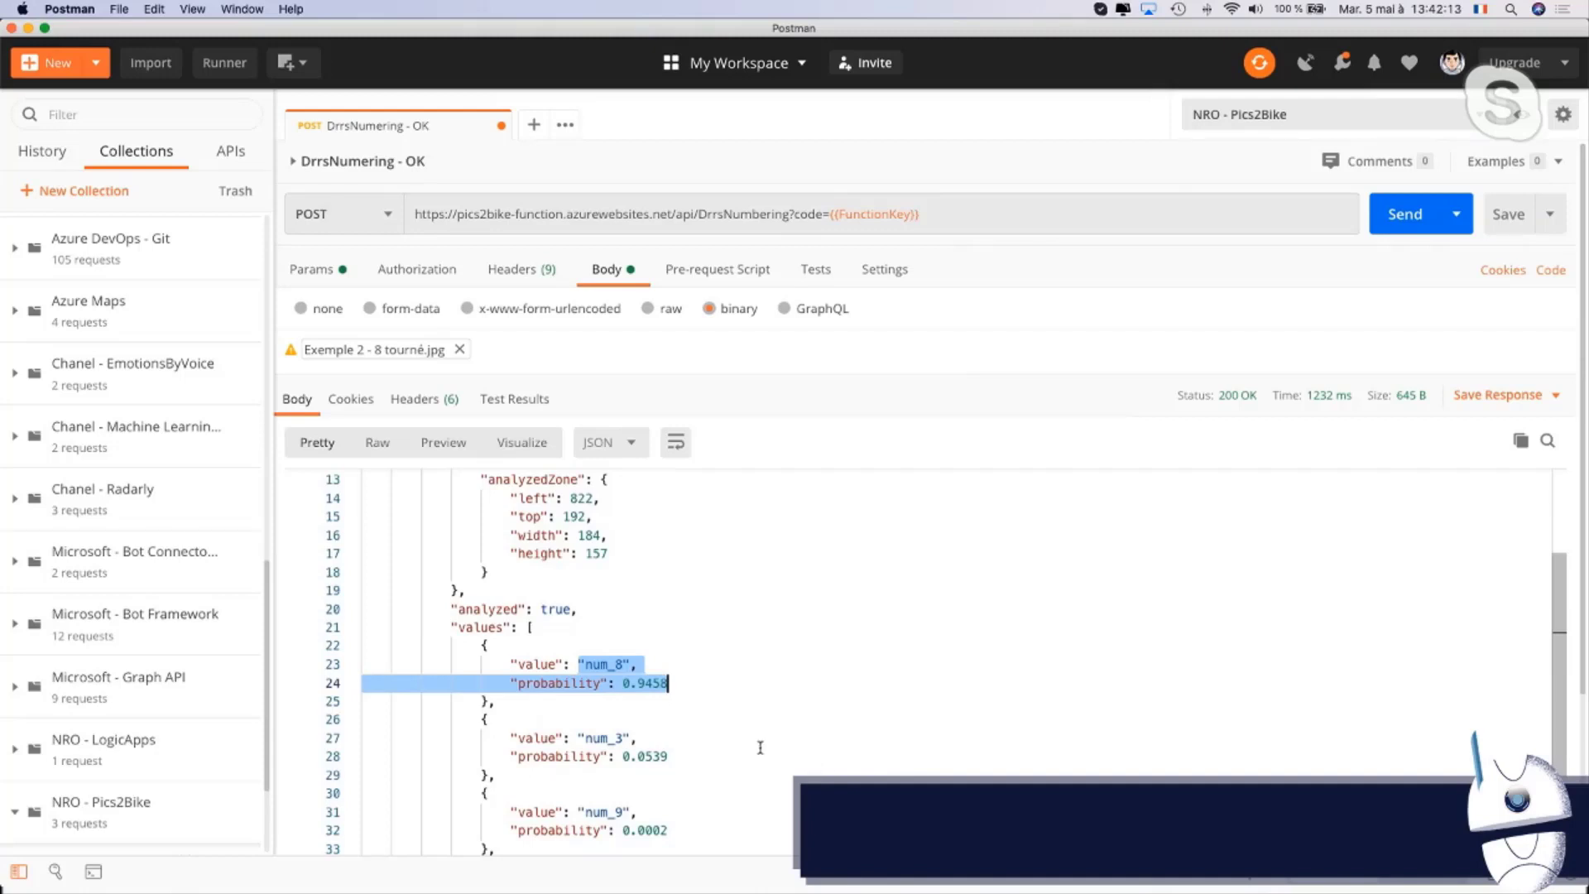
scroll(744, 729, "up", 2)
left_click(662, 674)
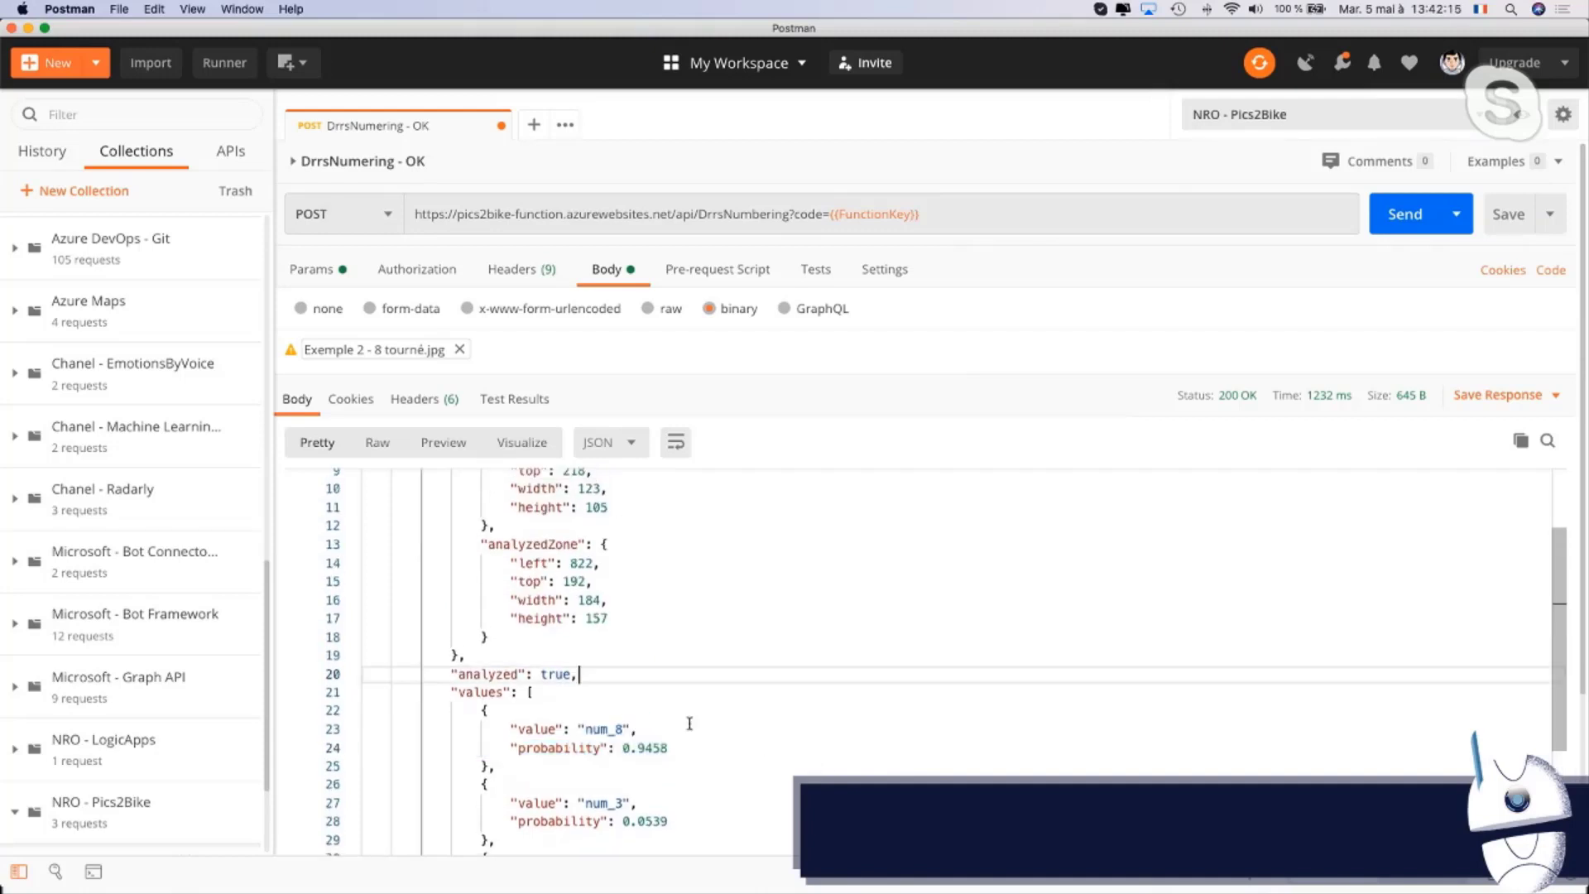
Switch to PowerPoint and advance to the Démo #4 – No Code slide
mouse_move(716, 885)
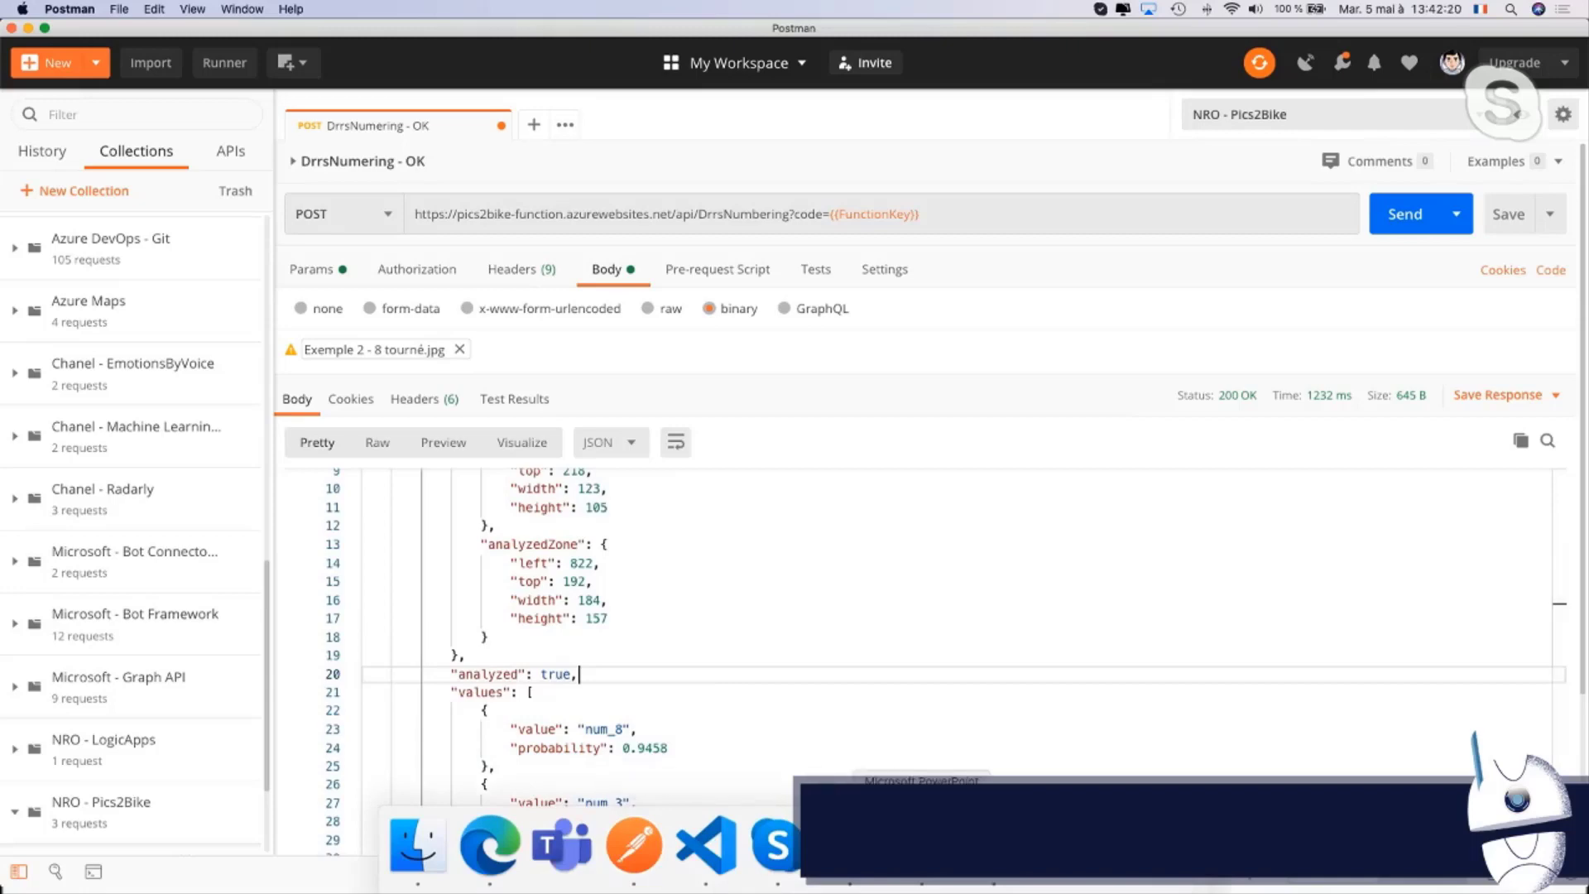
left_click(921, 844)
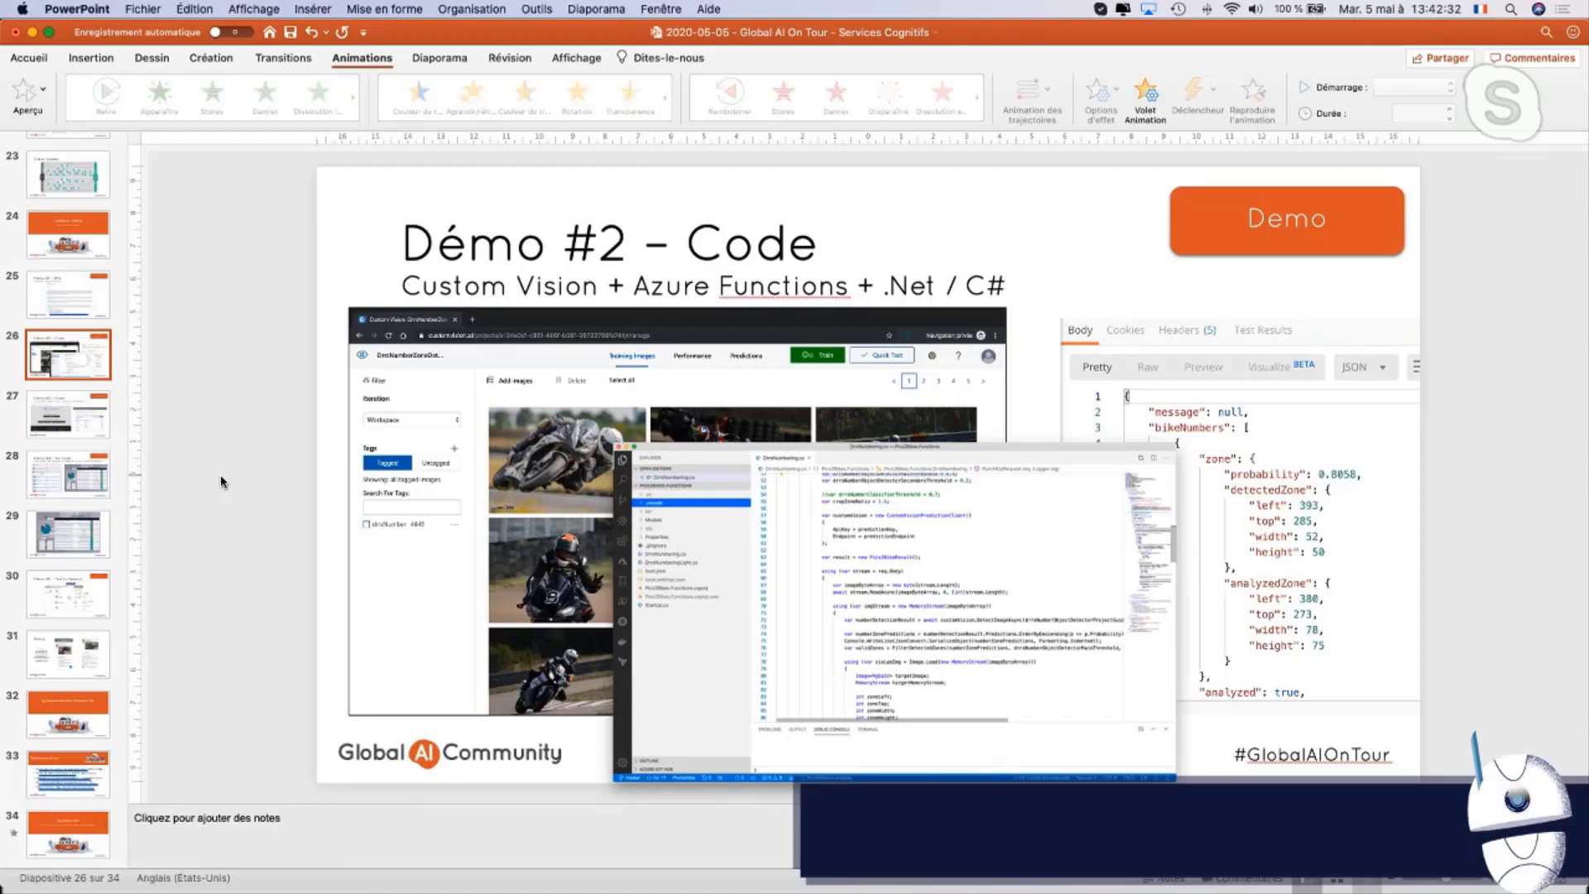
key("Down")
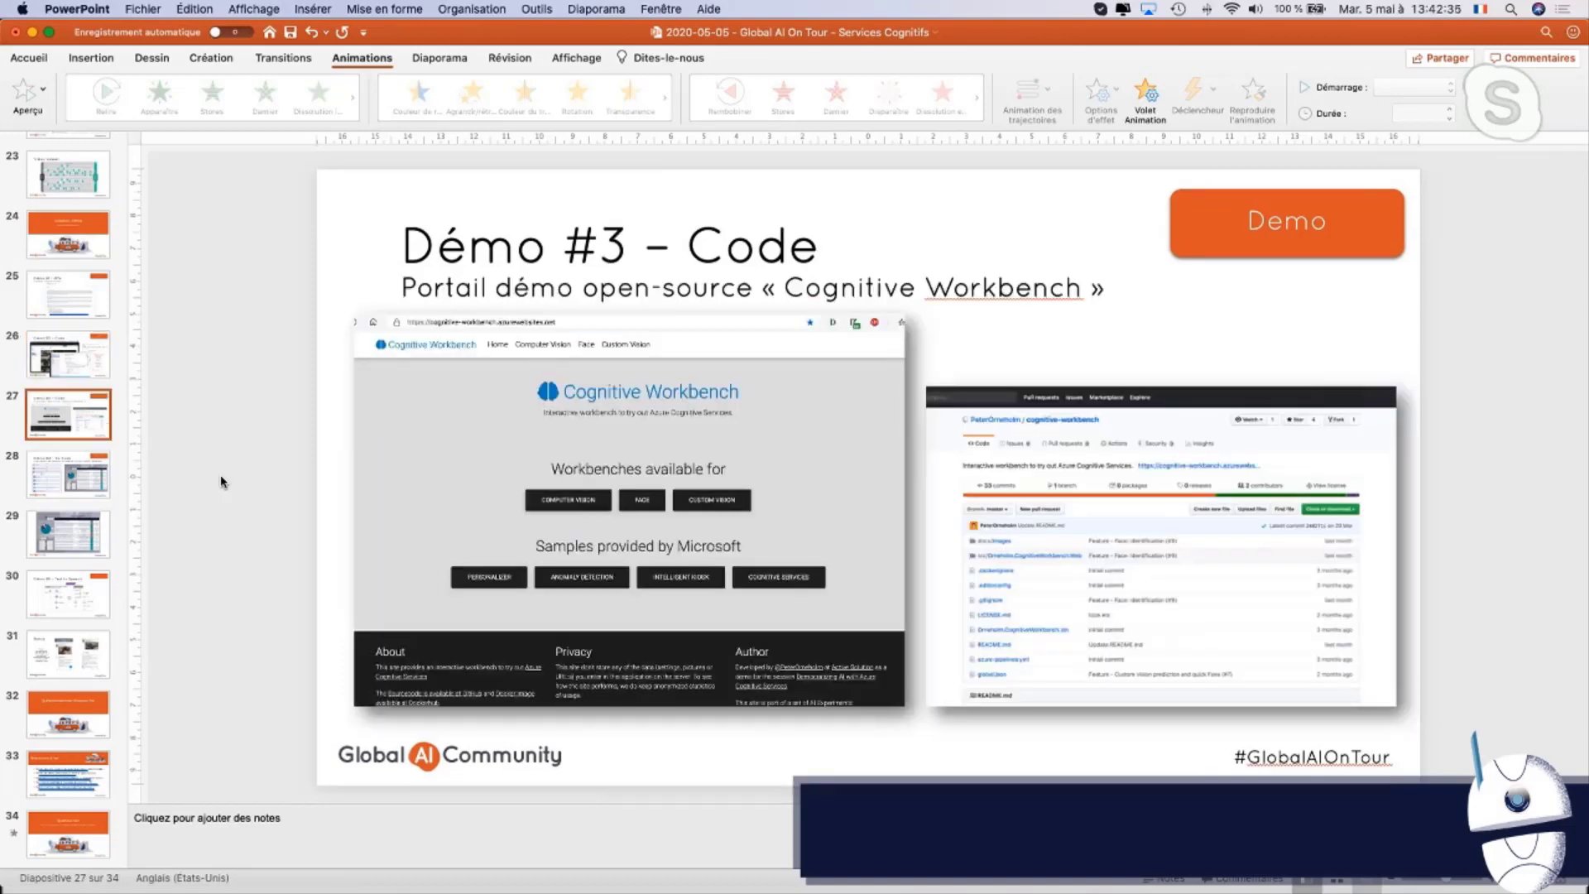
key("Down")
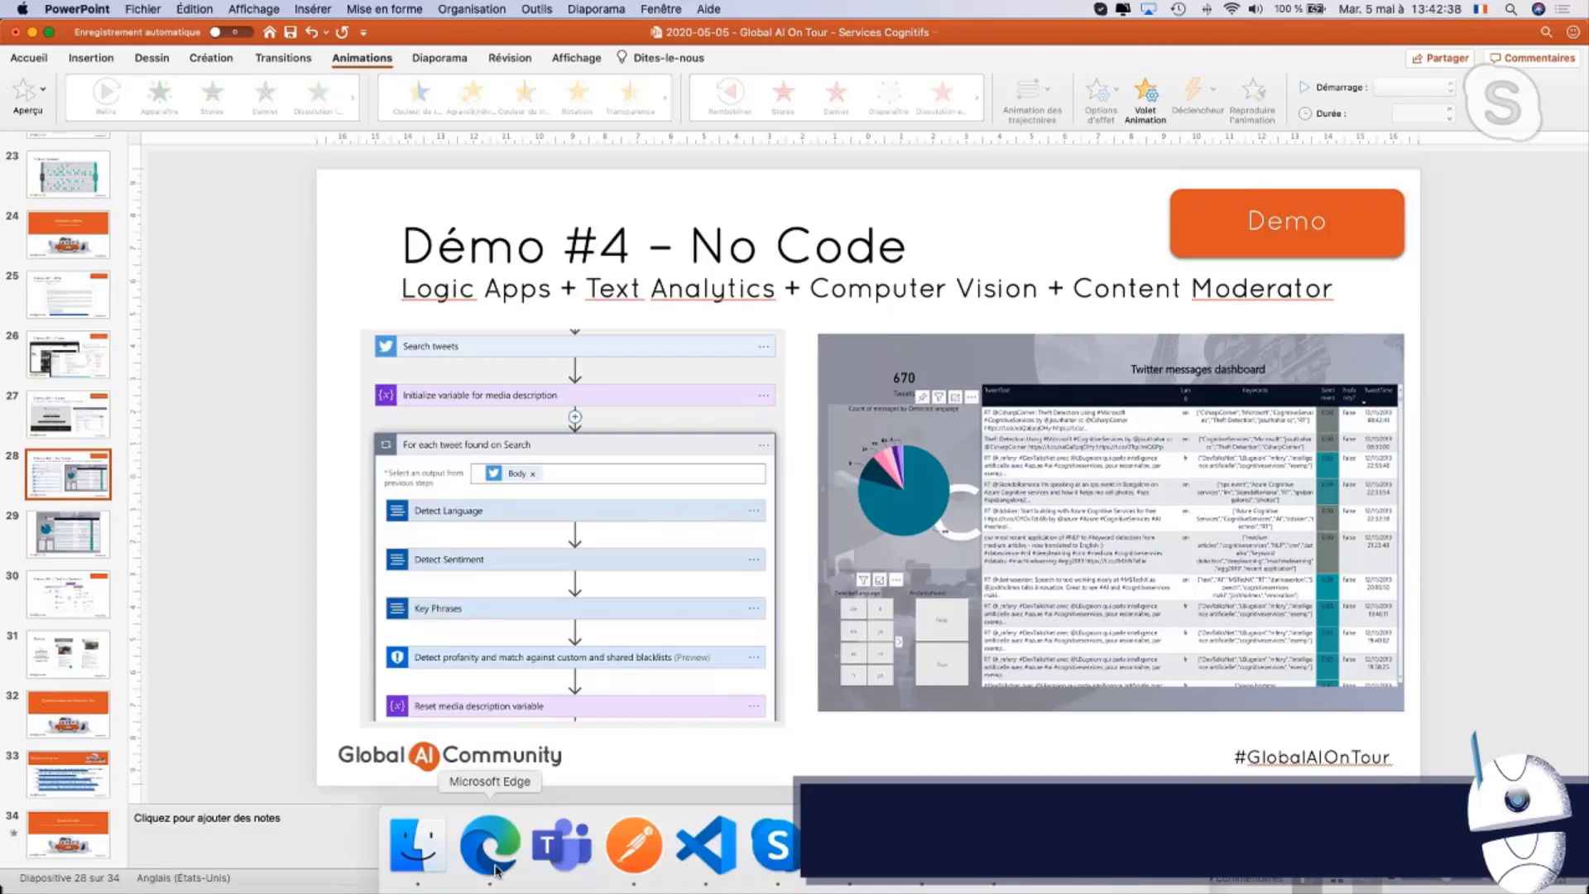
Switch to Microsoft Edge and open the AzureDiscoveryDay-CognitiveLogicApp in the Logic app designer
left_click(495, 866)
left_click(1155, 42)
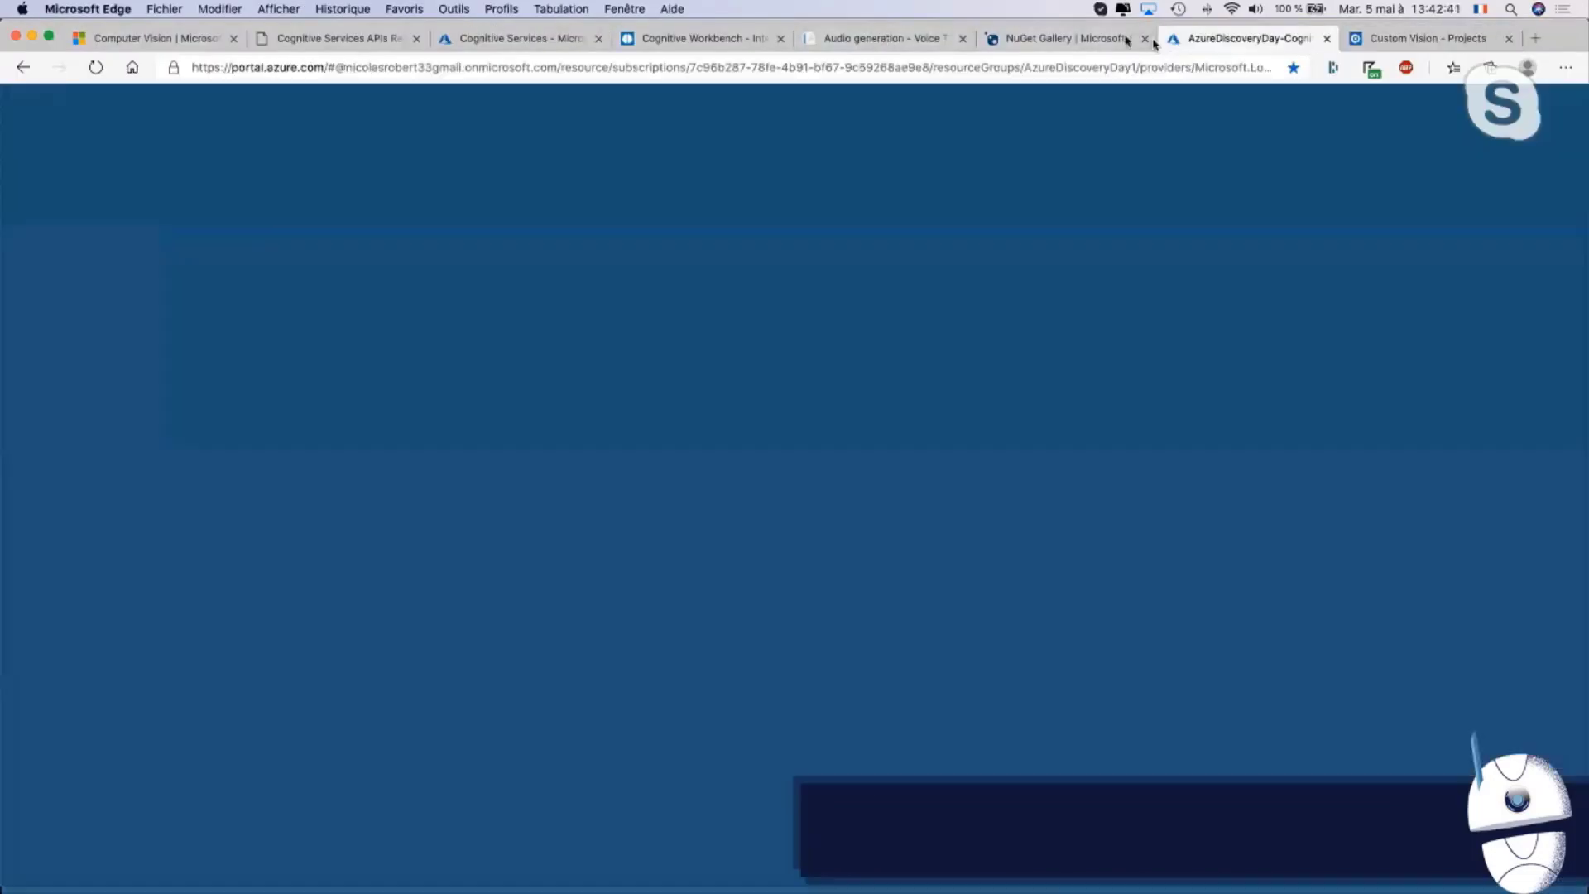
key("super+Tab")
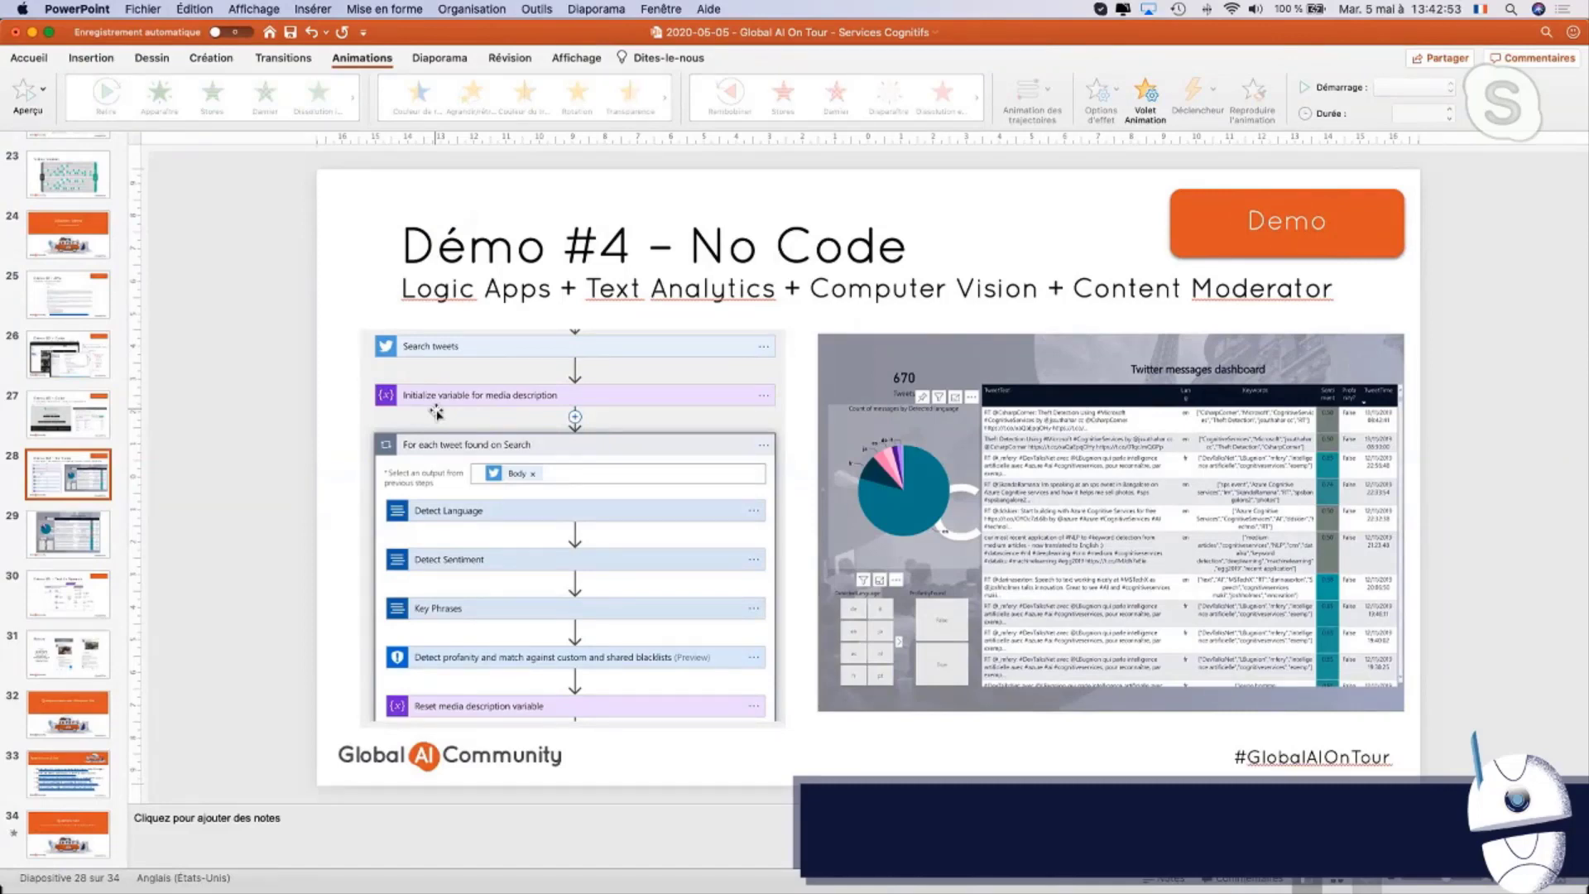
key("super+Tab")
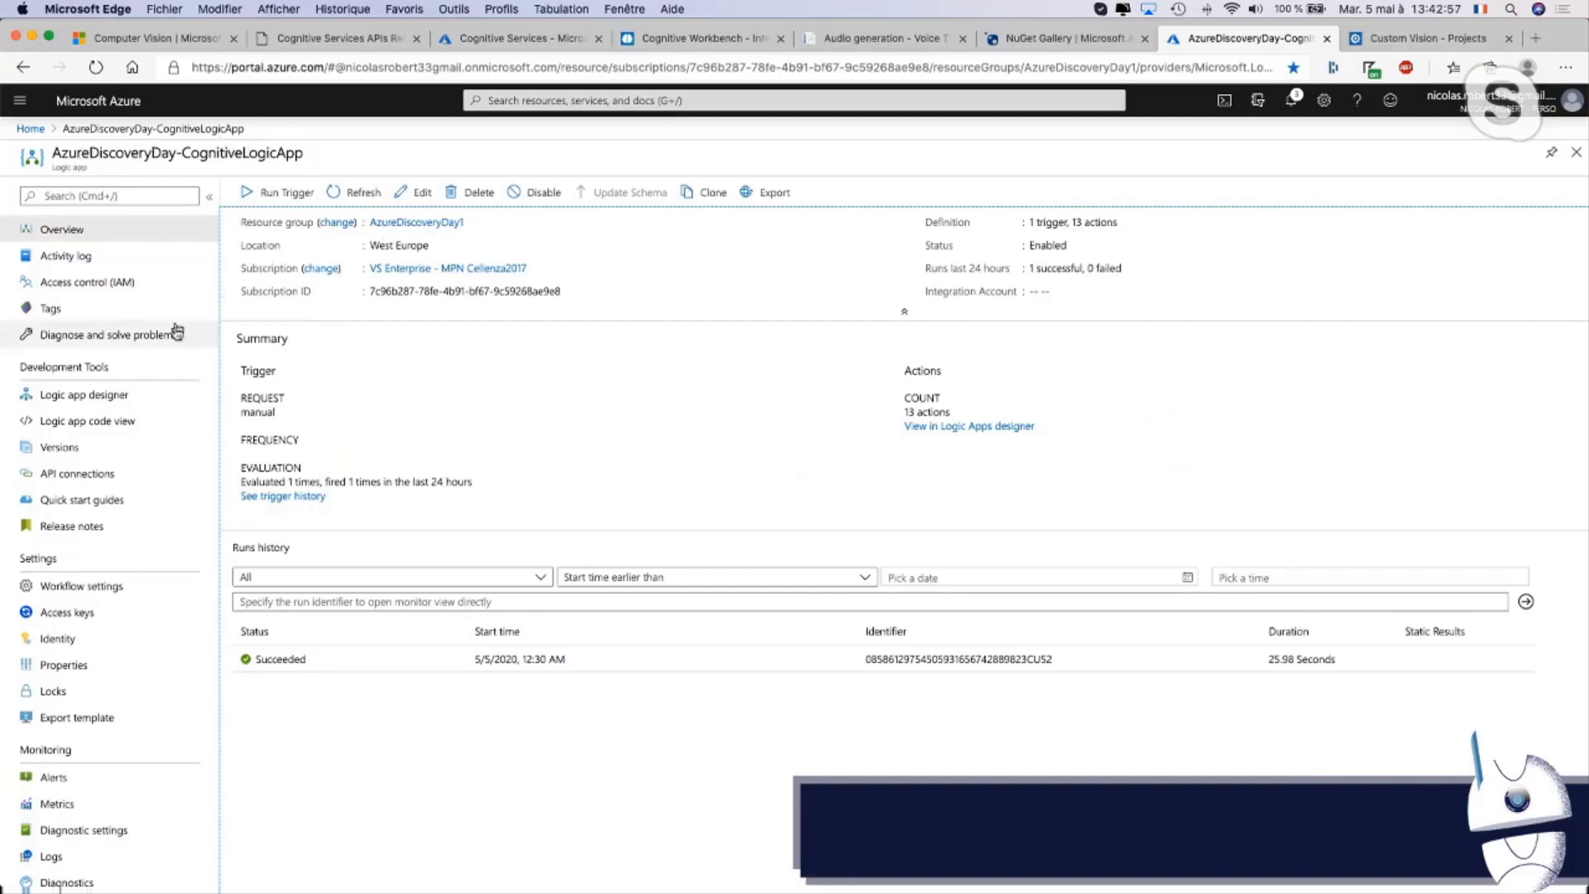
left_click(131, 398)
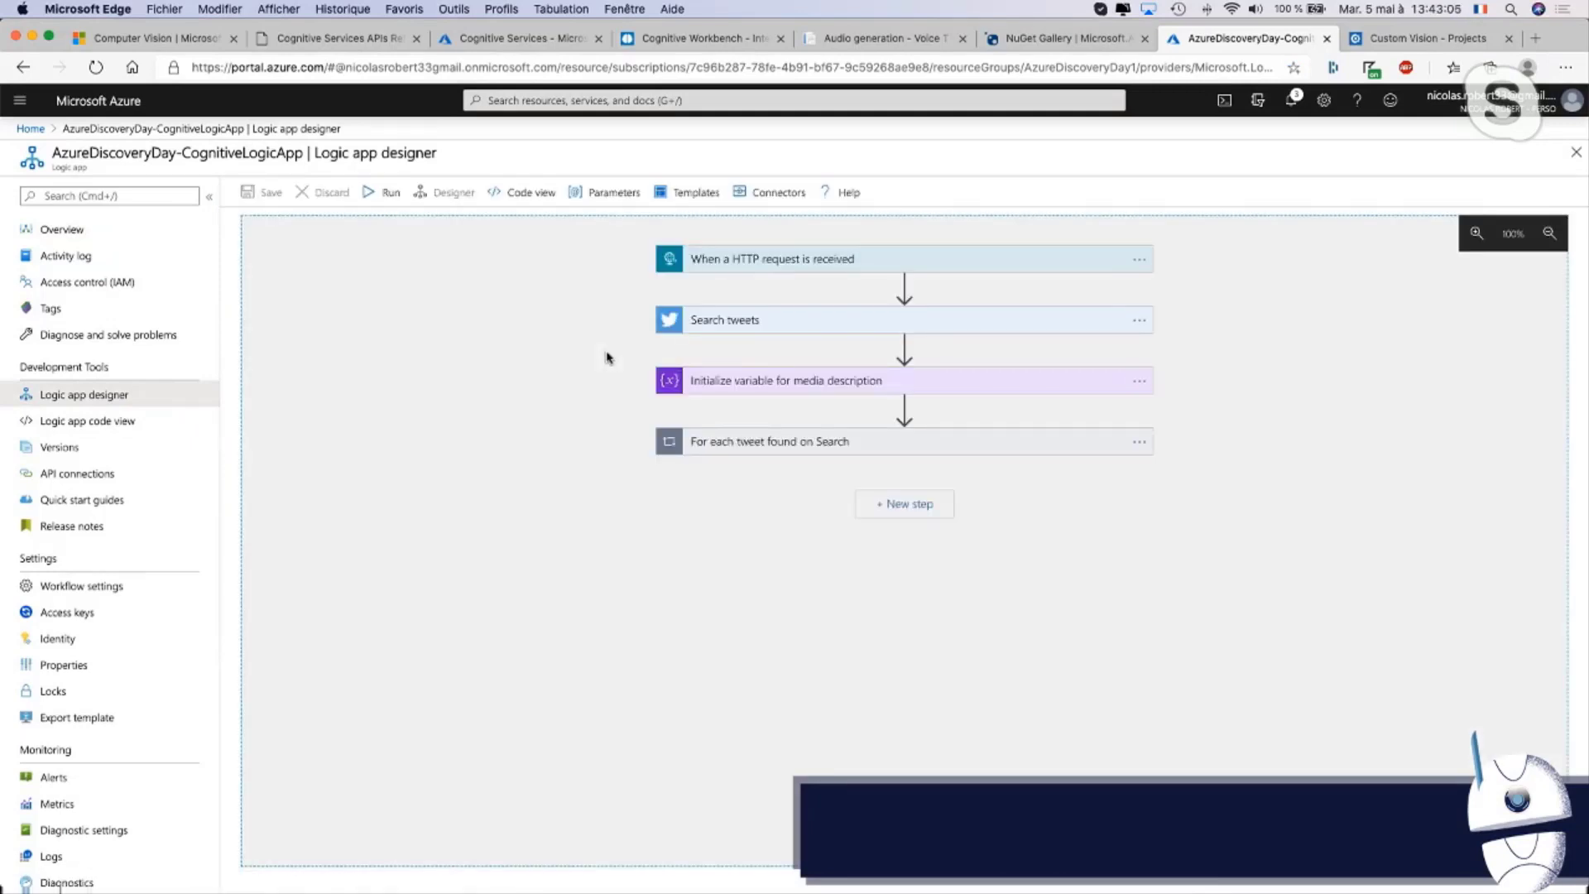
Expand the Search tweets, Initialize variable for media description, For each tweet found on Search and Detect Language blocks
left_click(834, 327)
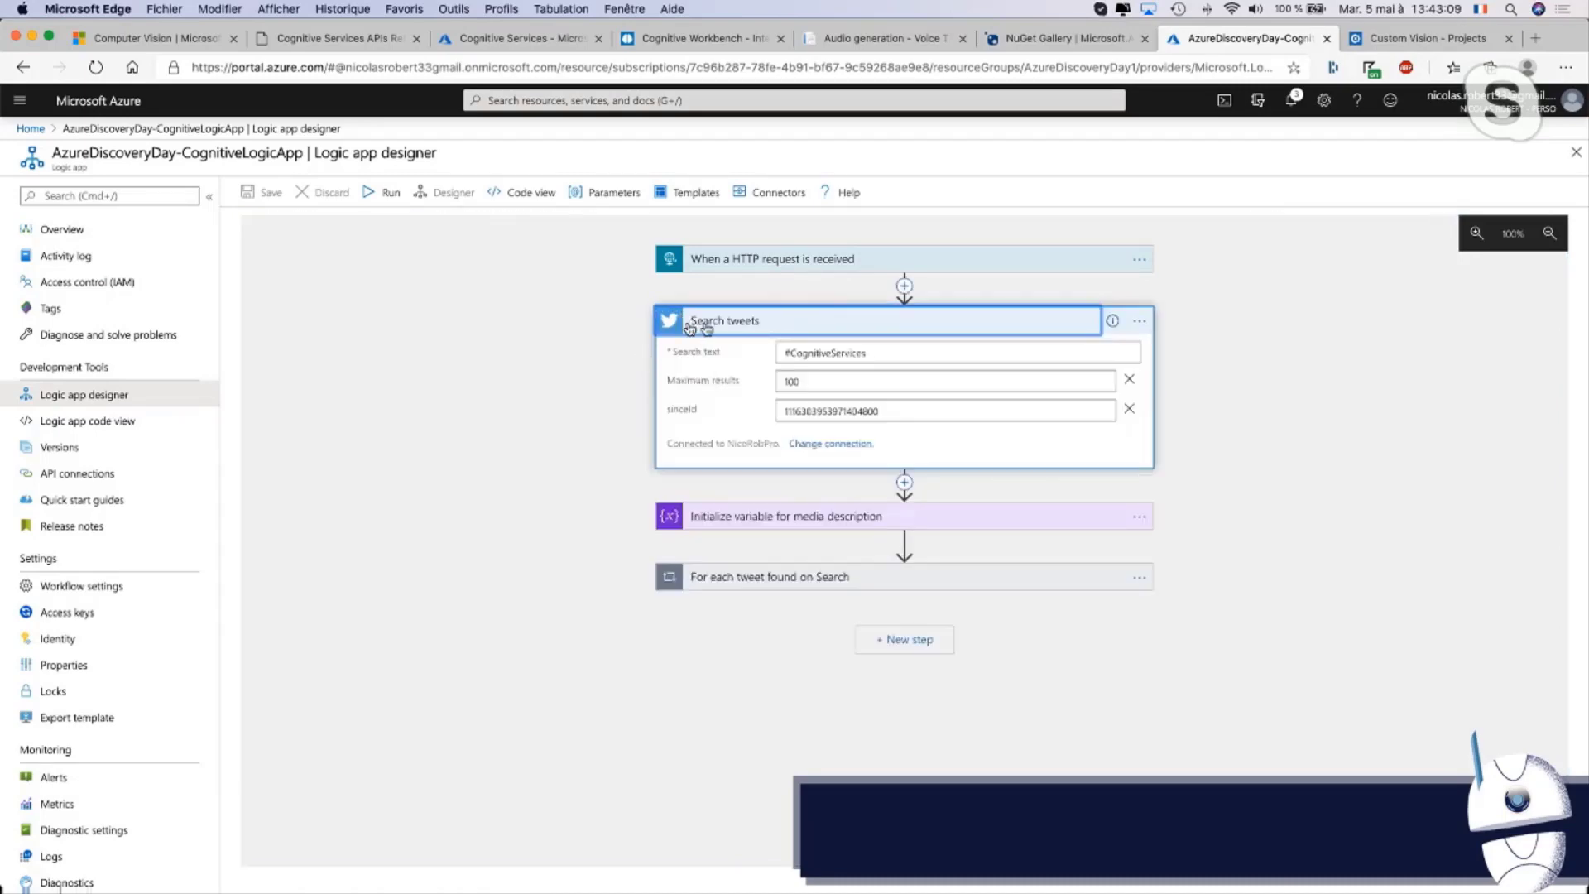
left_click(882, 522)
left_click(887, 676)
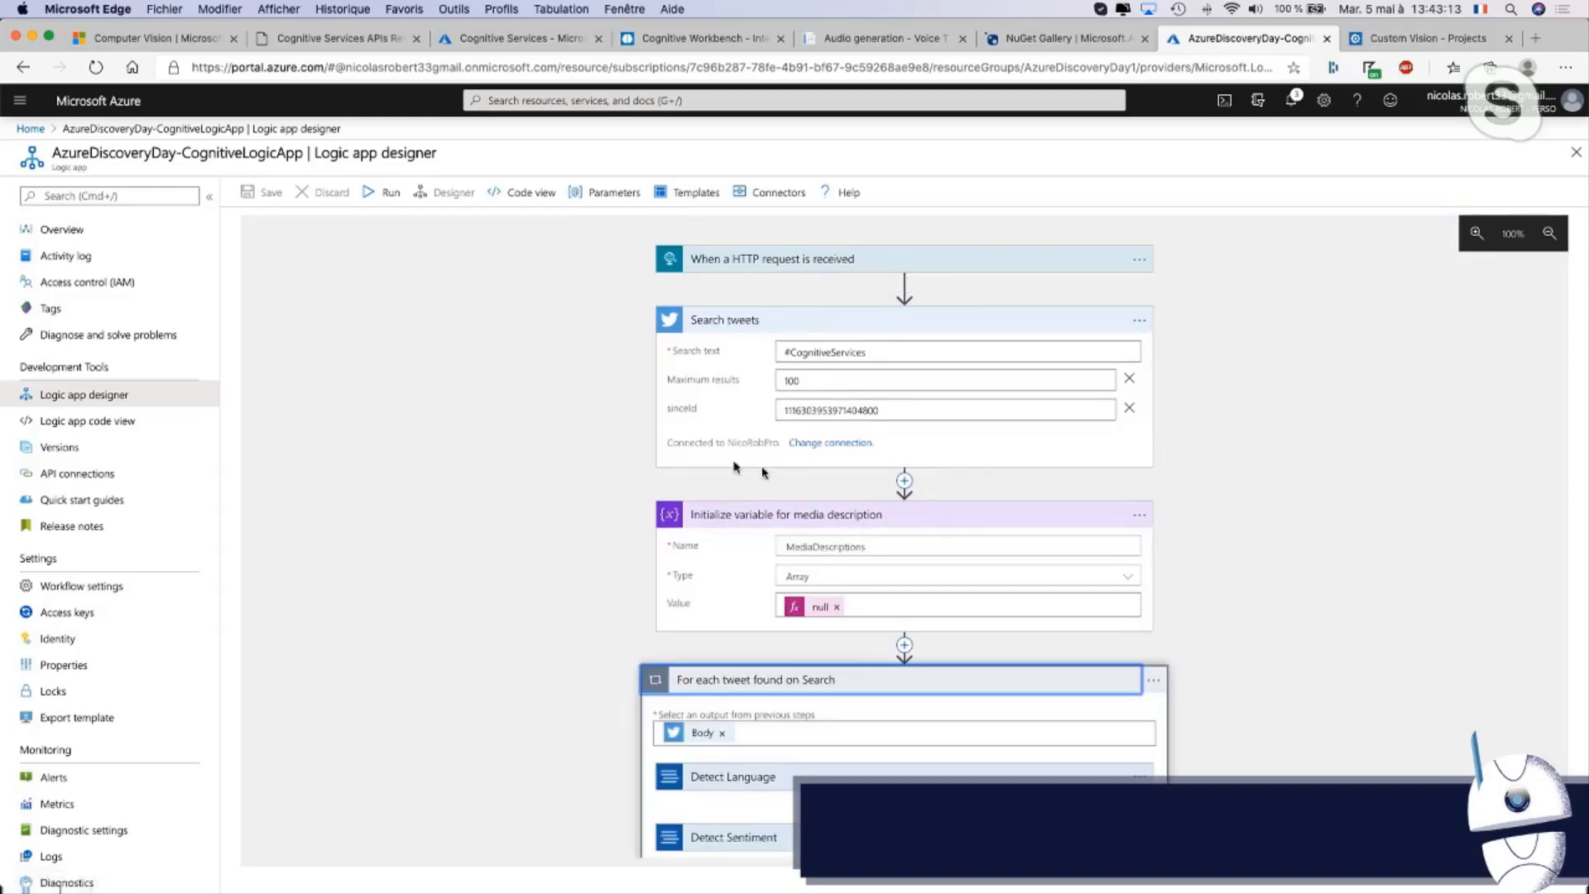
scroll(518, 447, "down", 5)
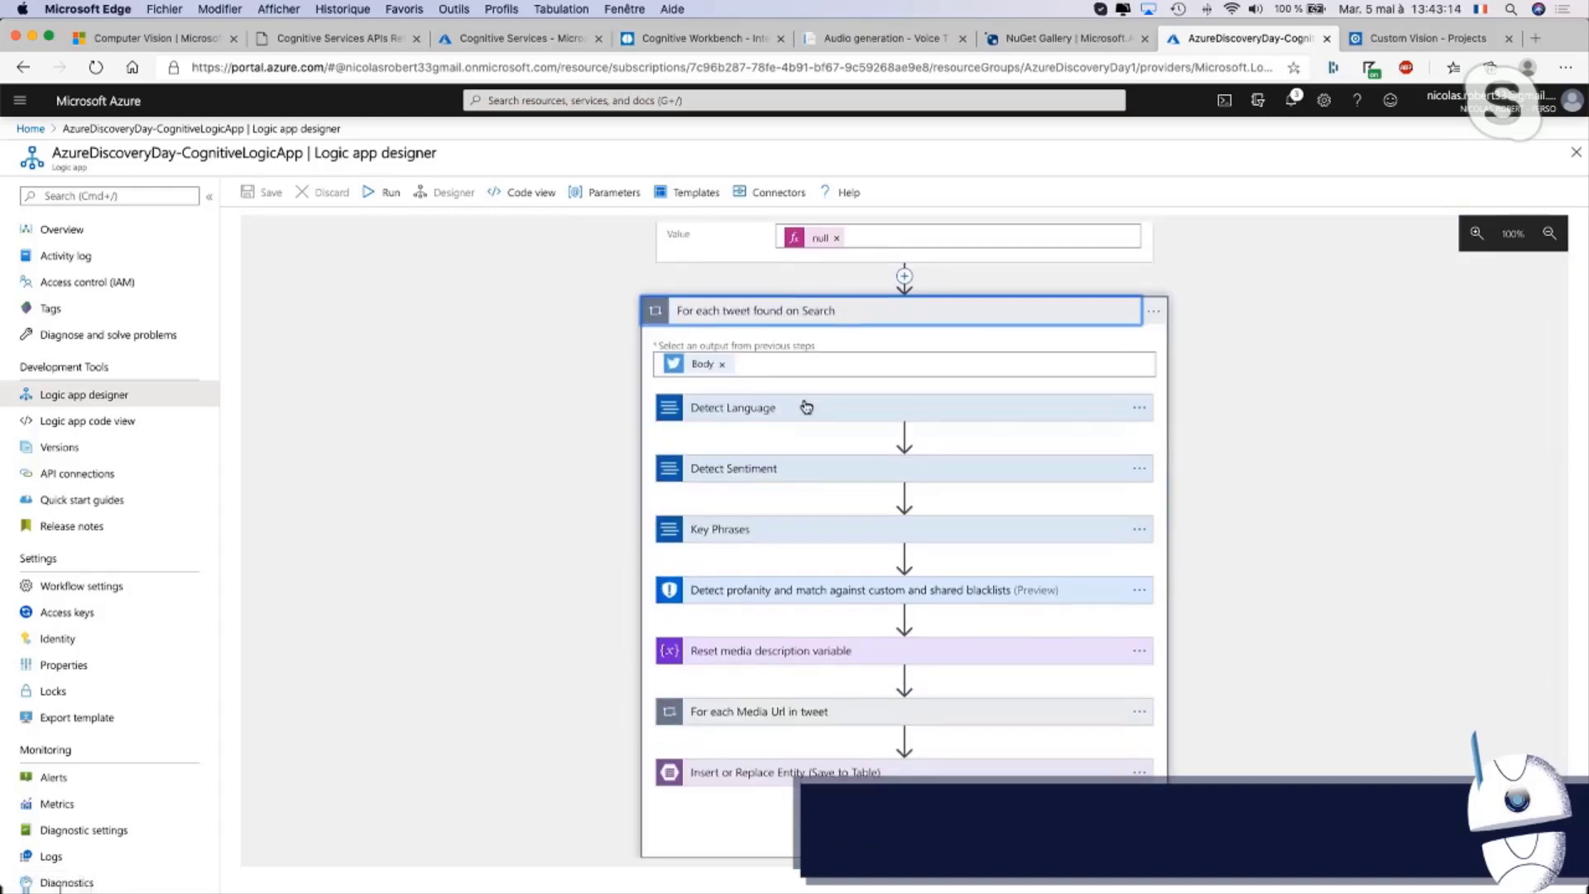
left_click(762, 409)
scroll(576, 406, "down", 1)
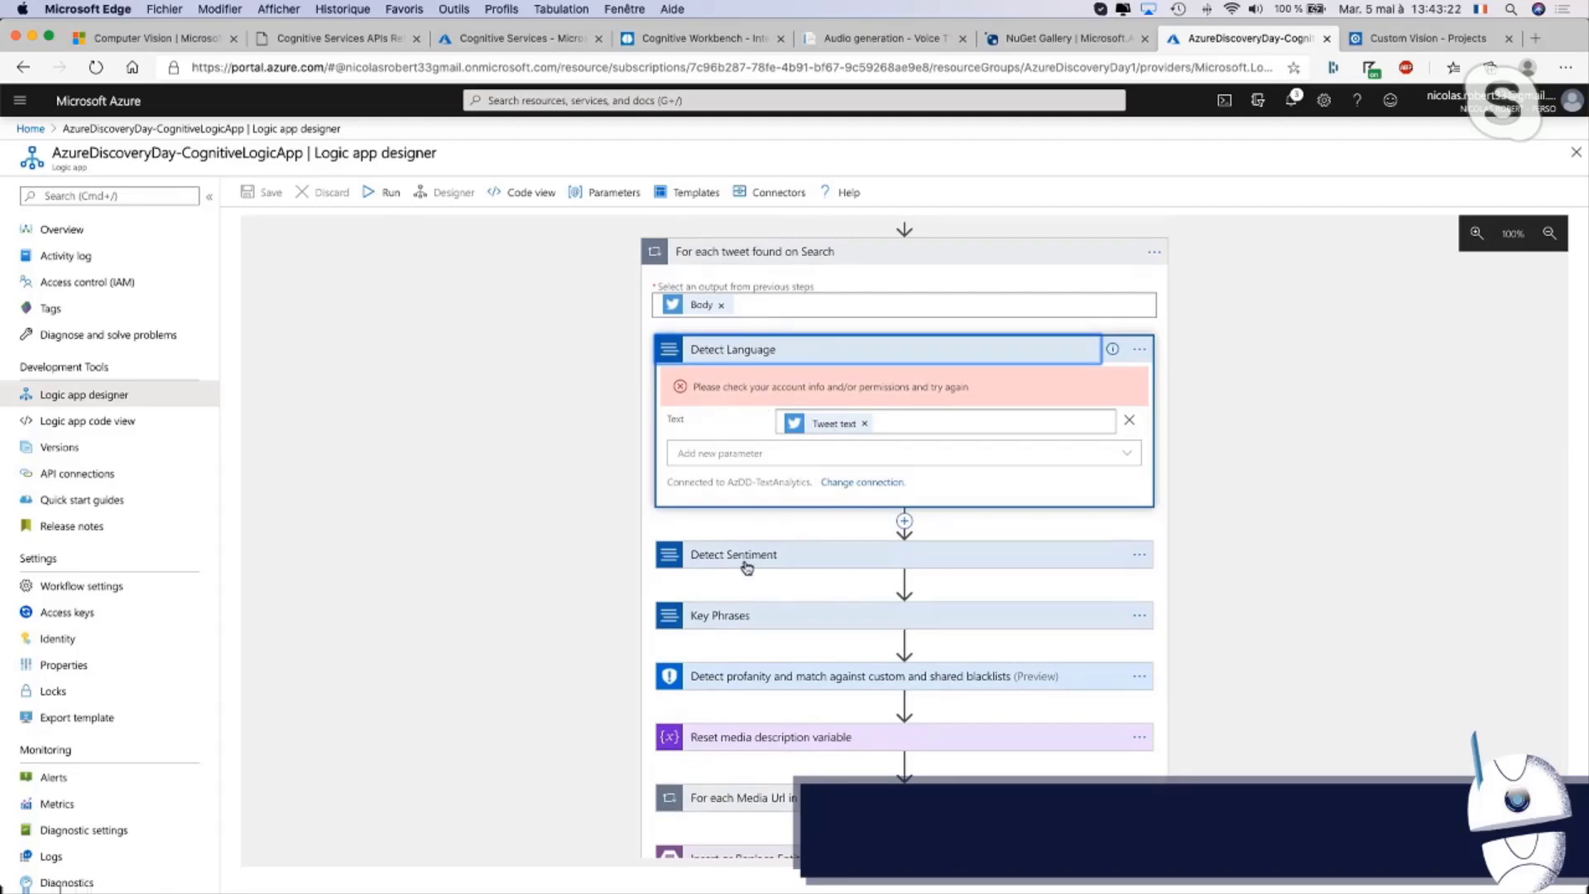
Expand the Detect Sentiment, Key Phrases and Detect profanity blocks to show their parameters in the workflow
left_click(795, 563)
scroll(837, 571, "down", 5)
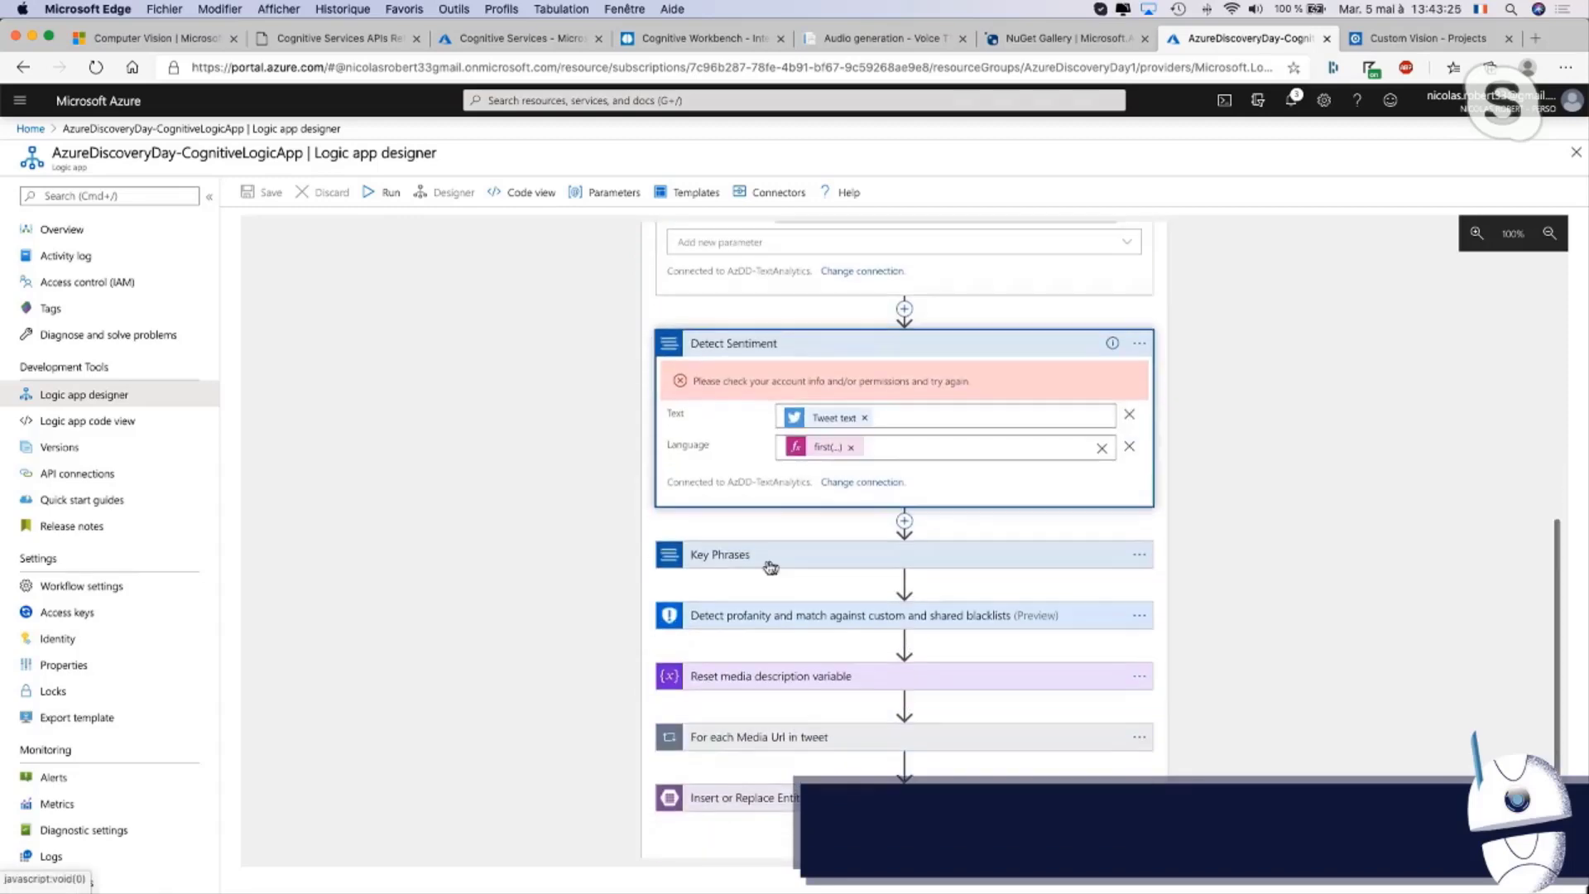
left_click(773, 559)
scroll(795, 580, "down", 4)
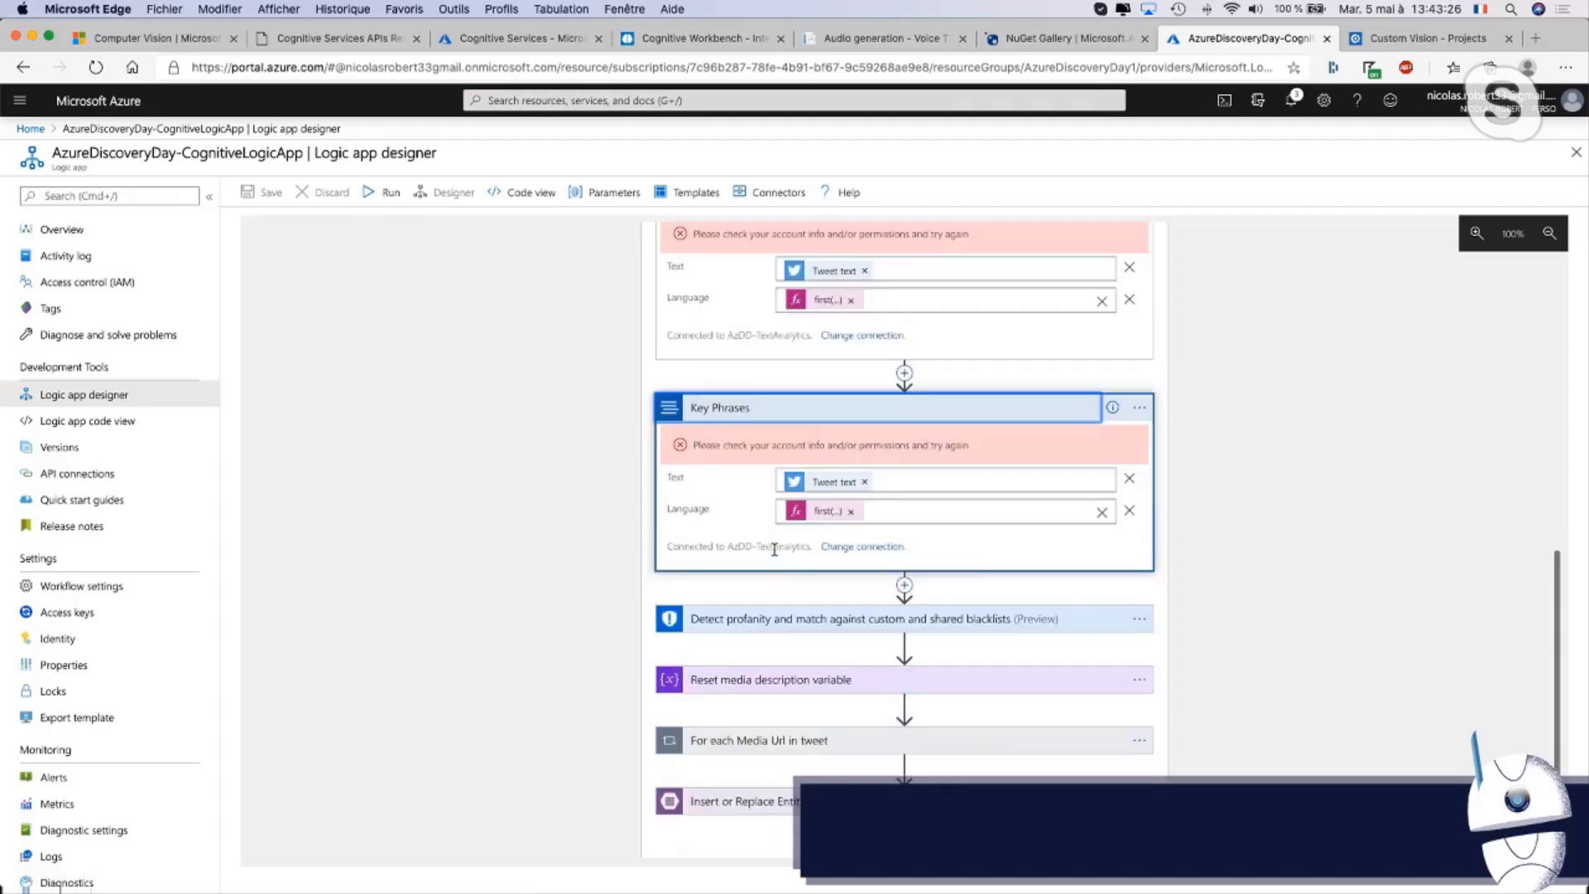
left_click(804, 560)
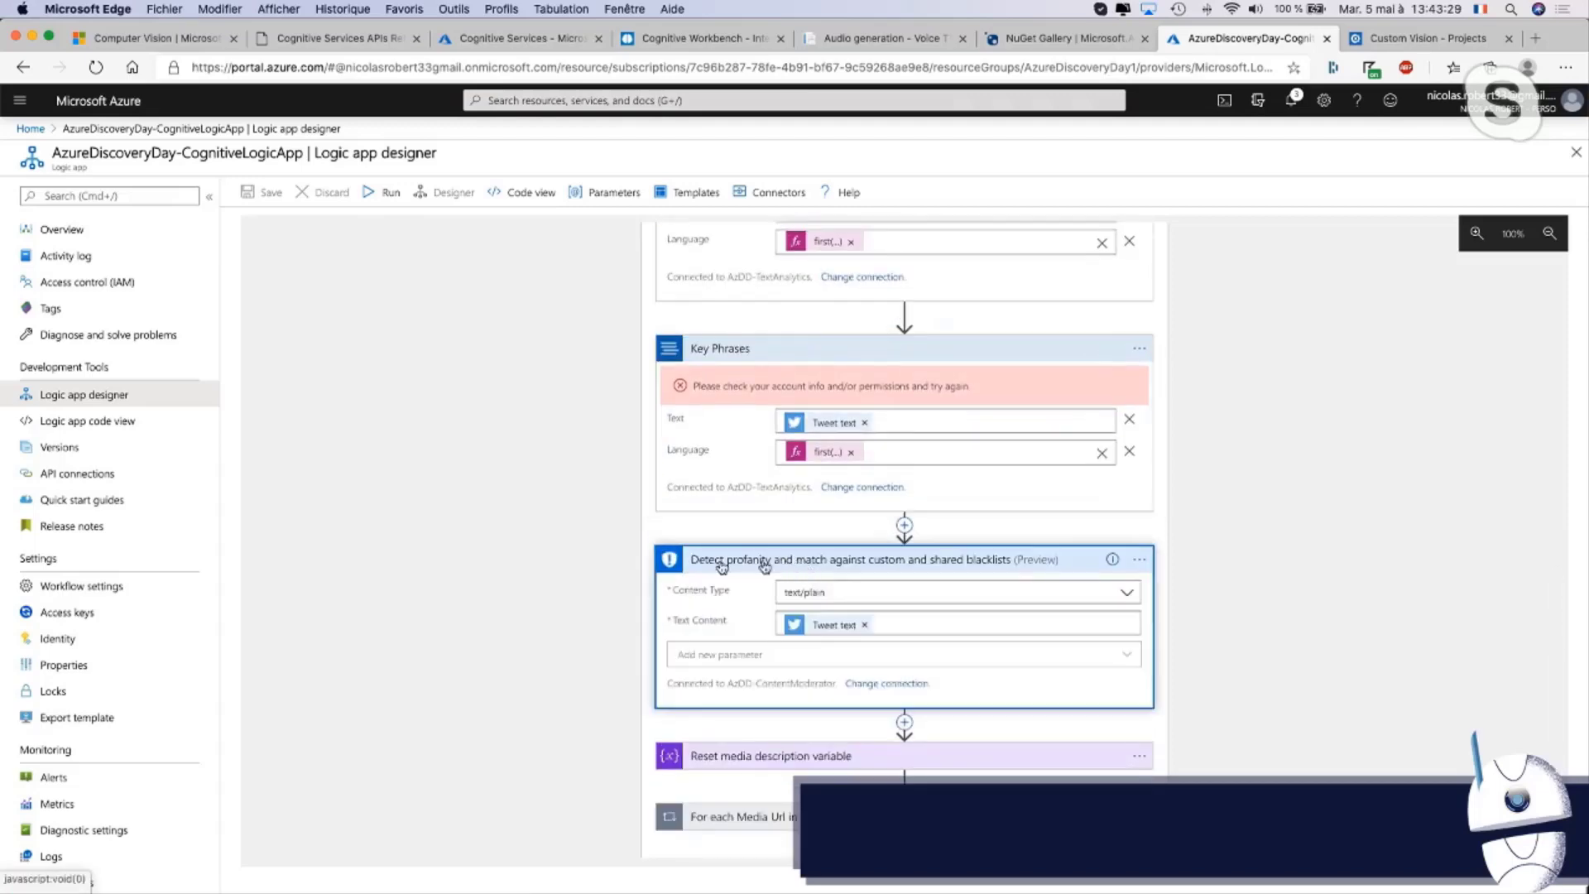
scroll(881, 570, "down", 2)
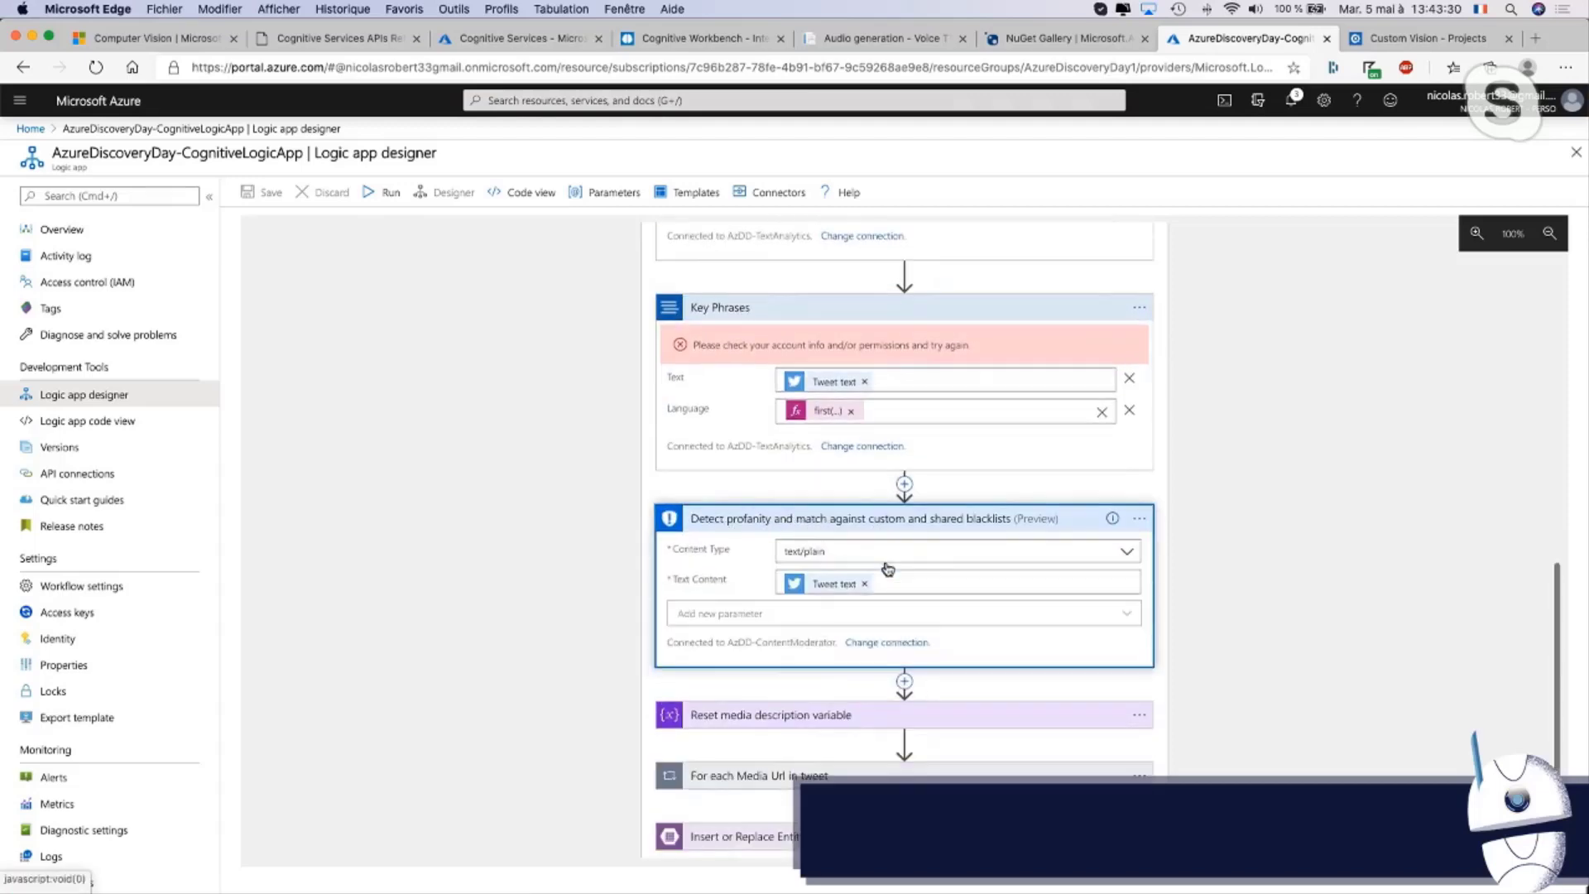
scroll(844, 488, "down", 1)
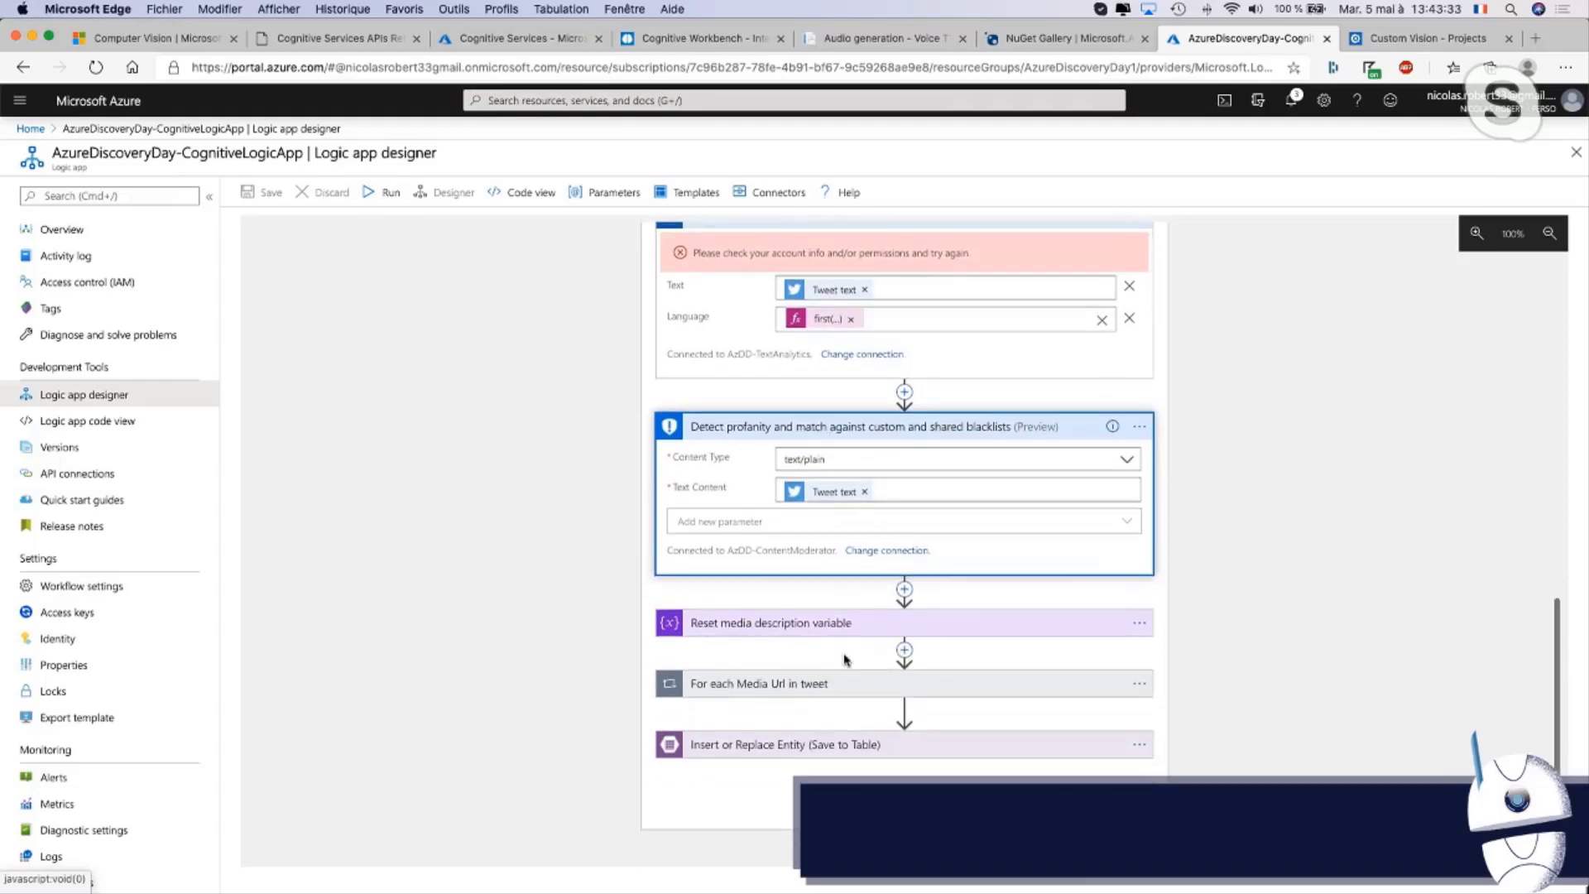
Expand the For each Media Url in tweet loop and the Describe Image URL action inside it
left_click(825, 689)
scroll(827, 613, "down", 4)
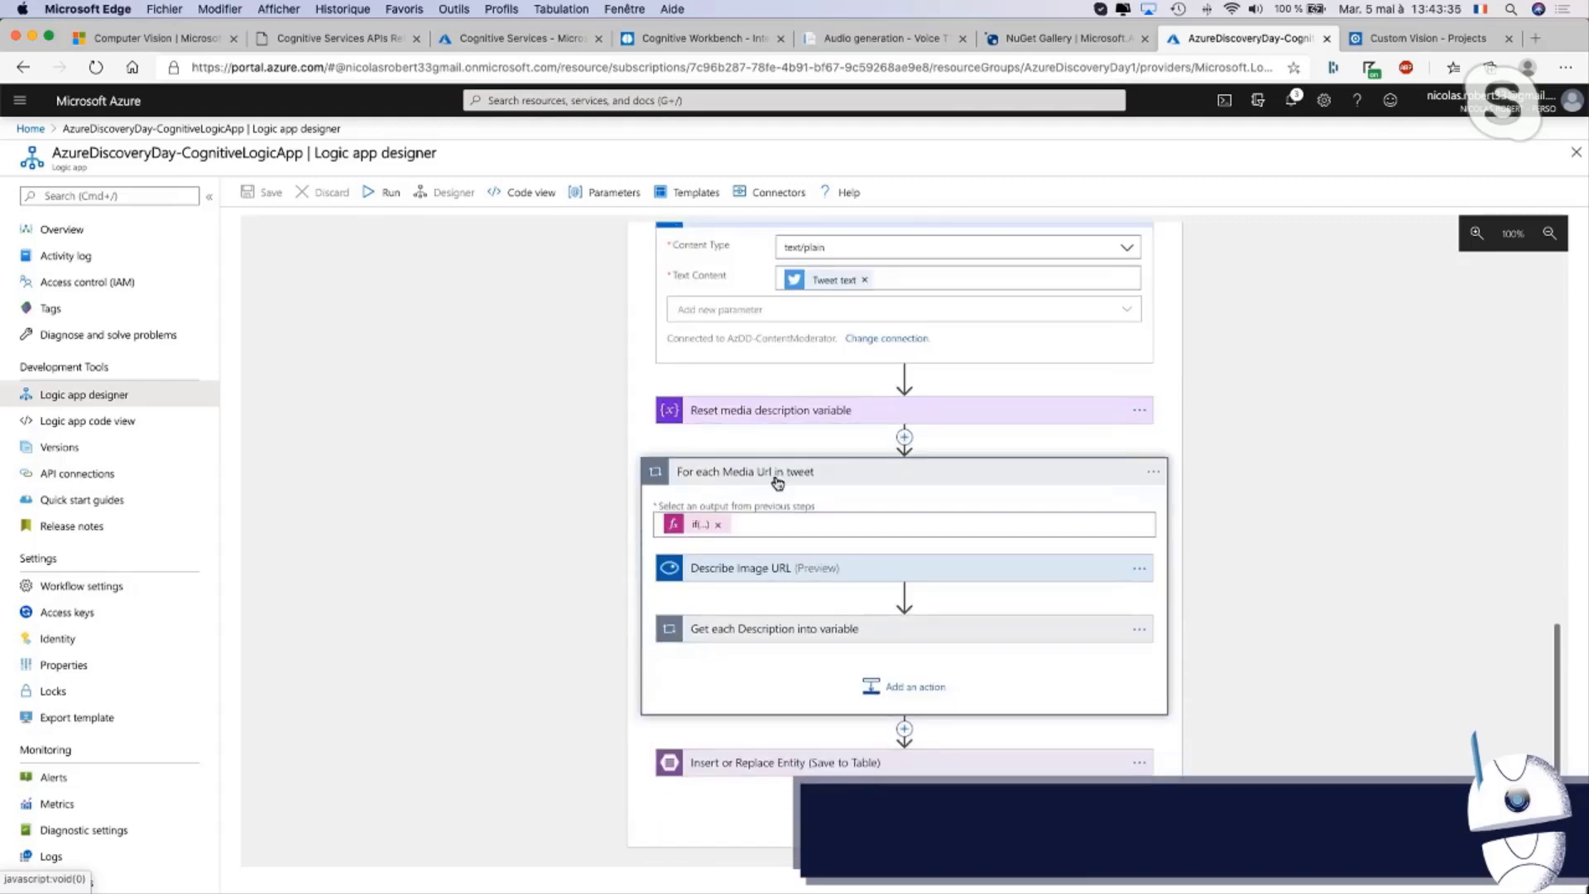
left_click(721, 568)
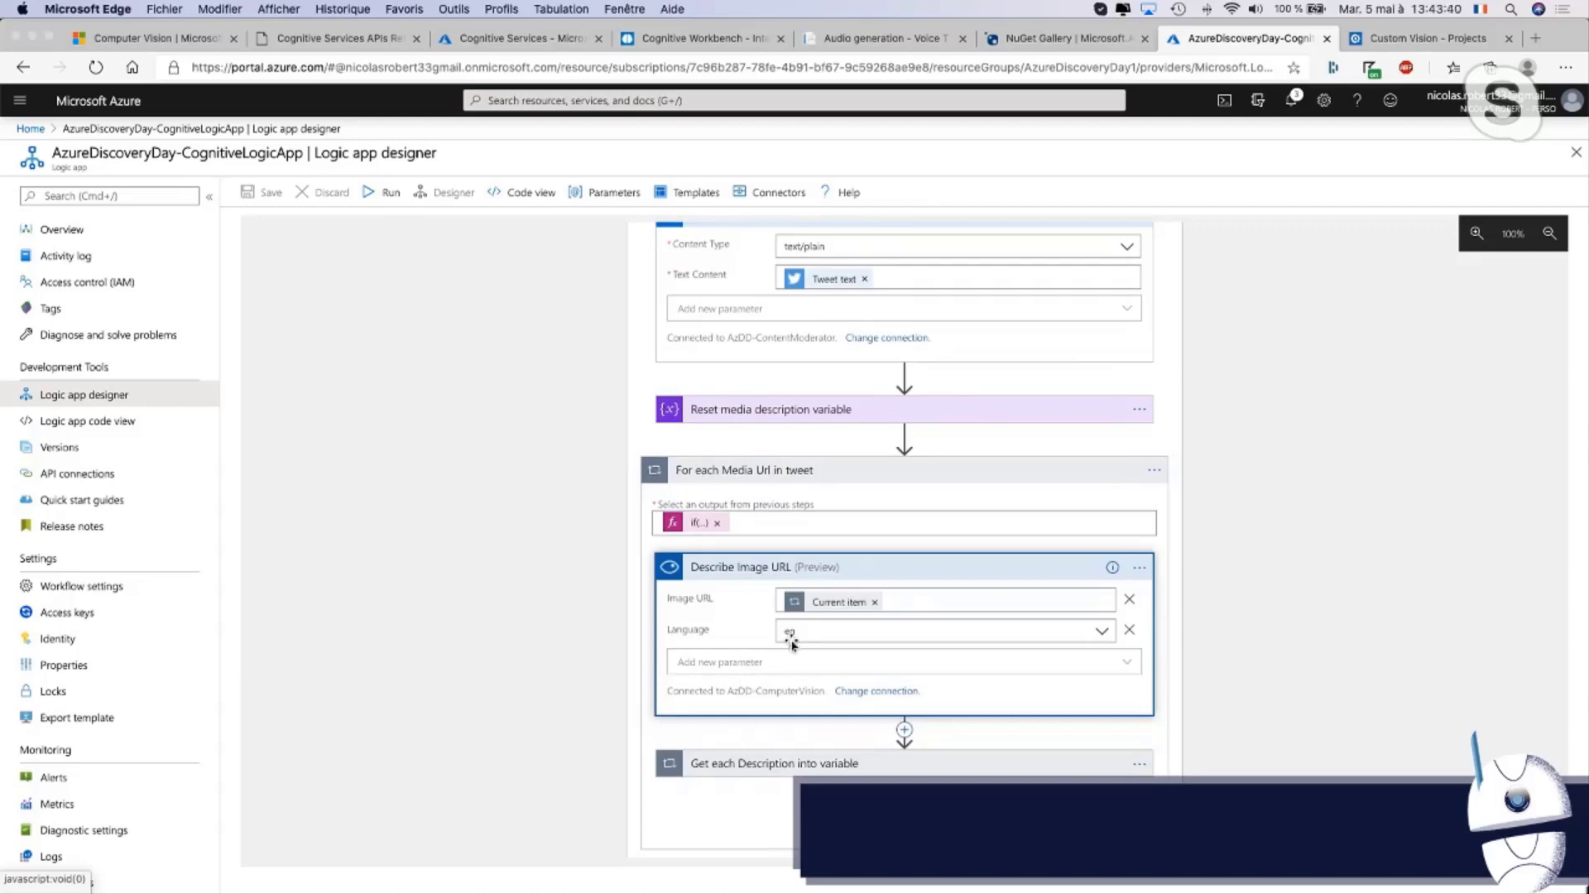
Switch to PowerPoint, show slide 29 with the Twitter messages dashboard and select its image
key("super+Tab")
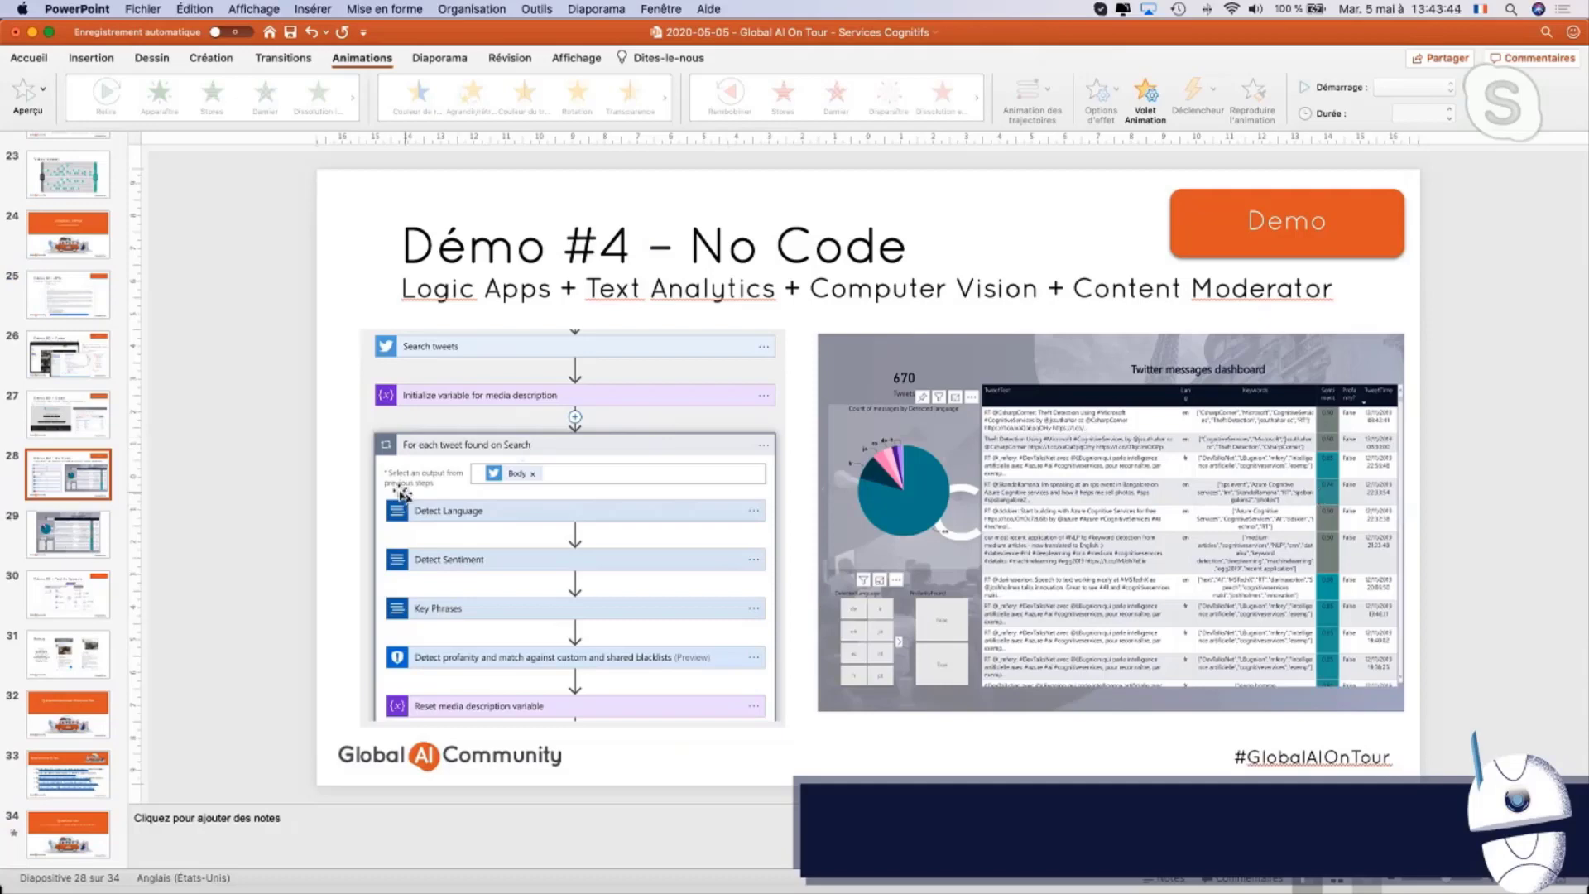
left_click(71, 538)
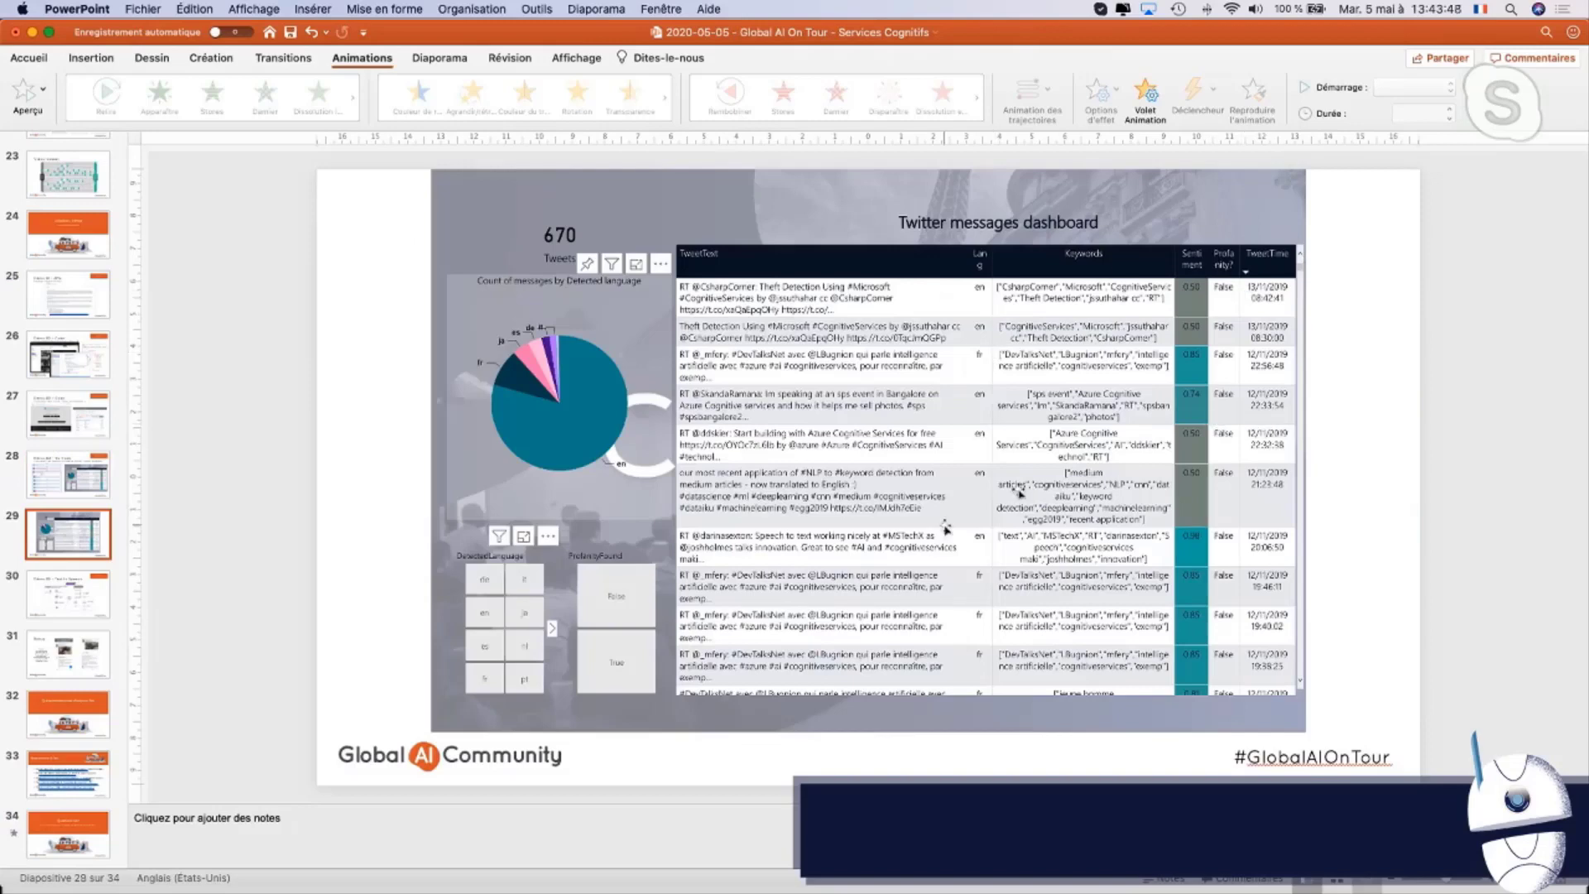
left_click_drag(1197, 657, 1200, 626)
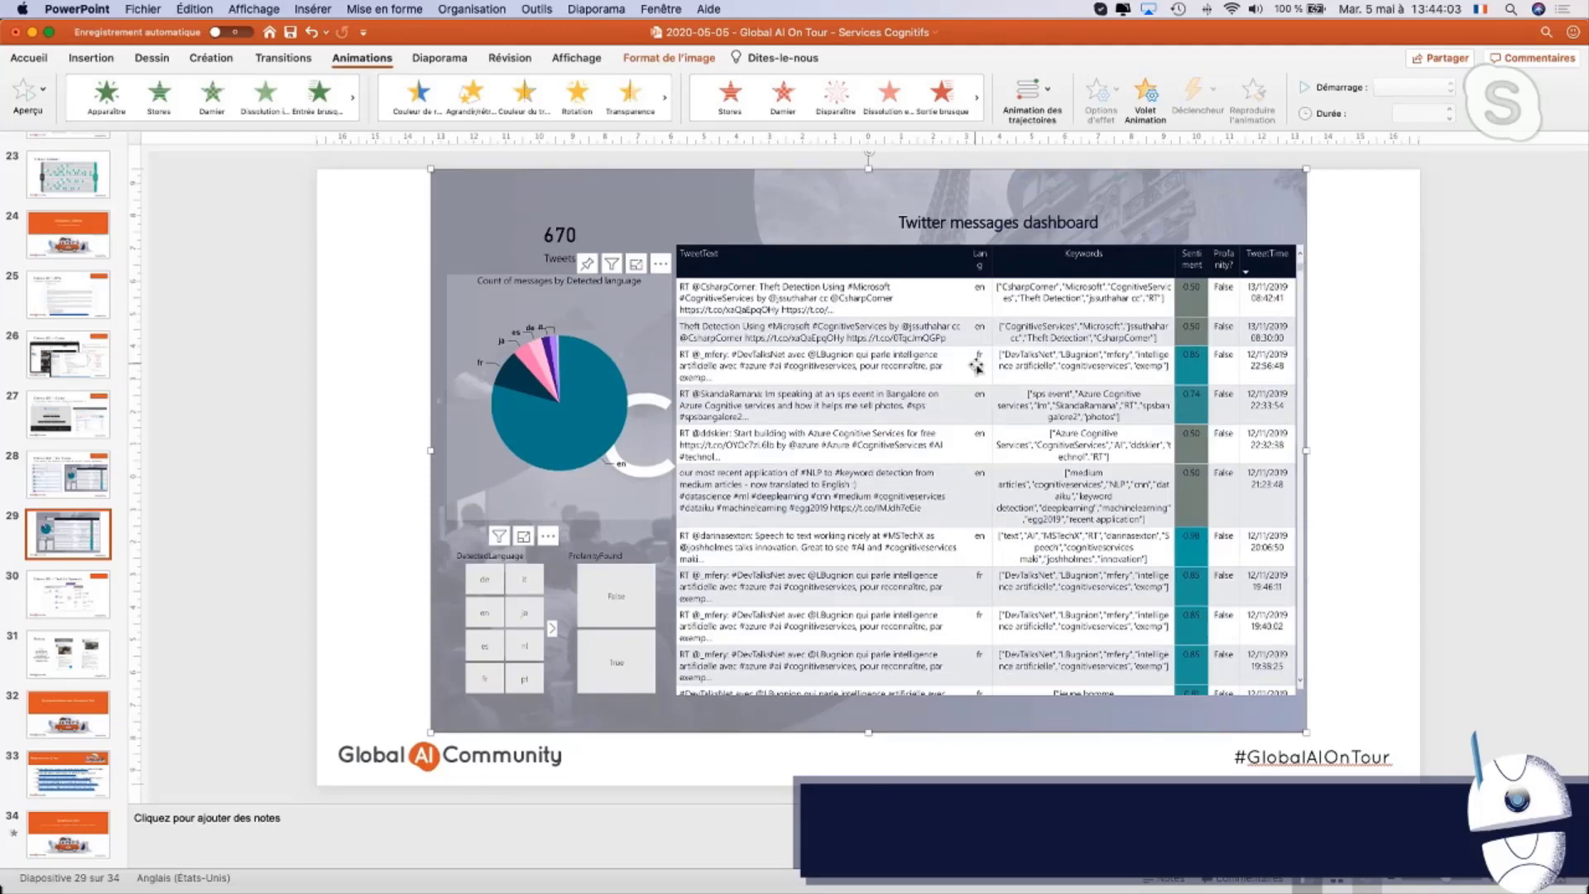
Switch back to Microsoft Edge and open the 5/5/2020, 12:30 AM run from the Logic App's overview
key("super+Tab")
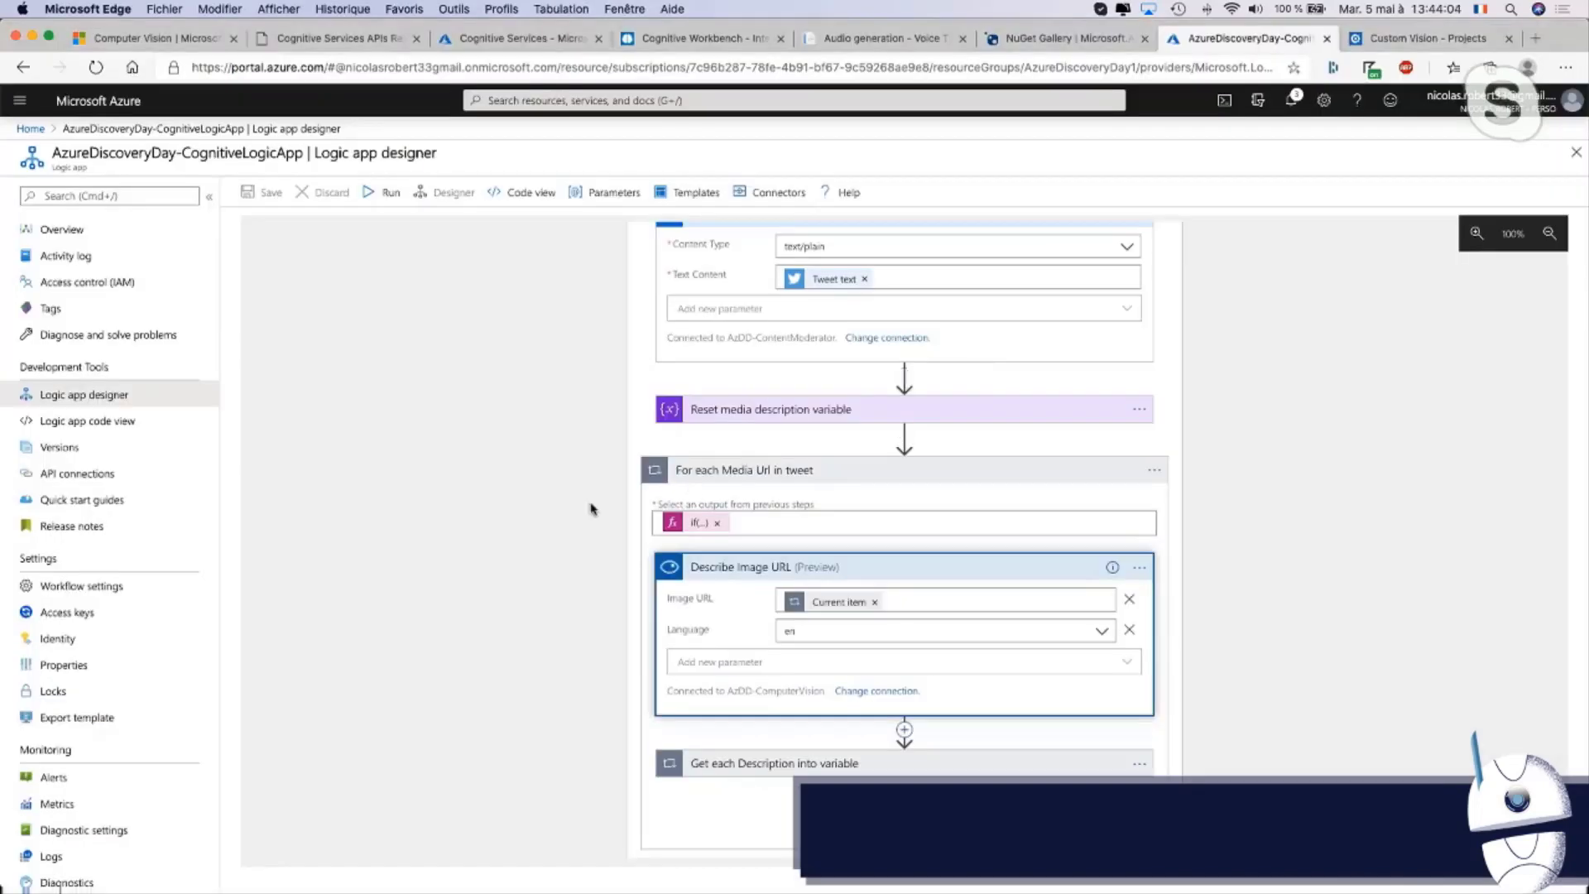
scroll(555, 519, "up", 5)
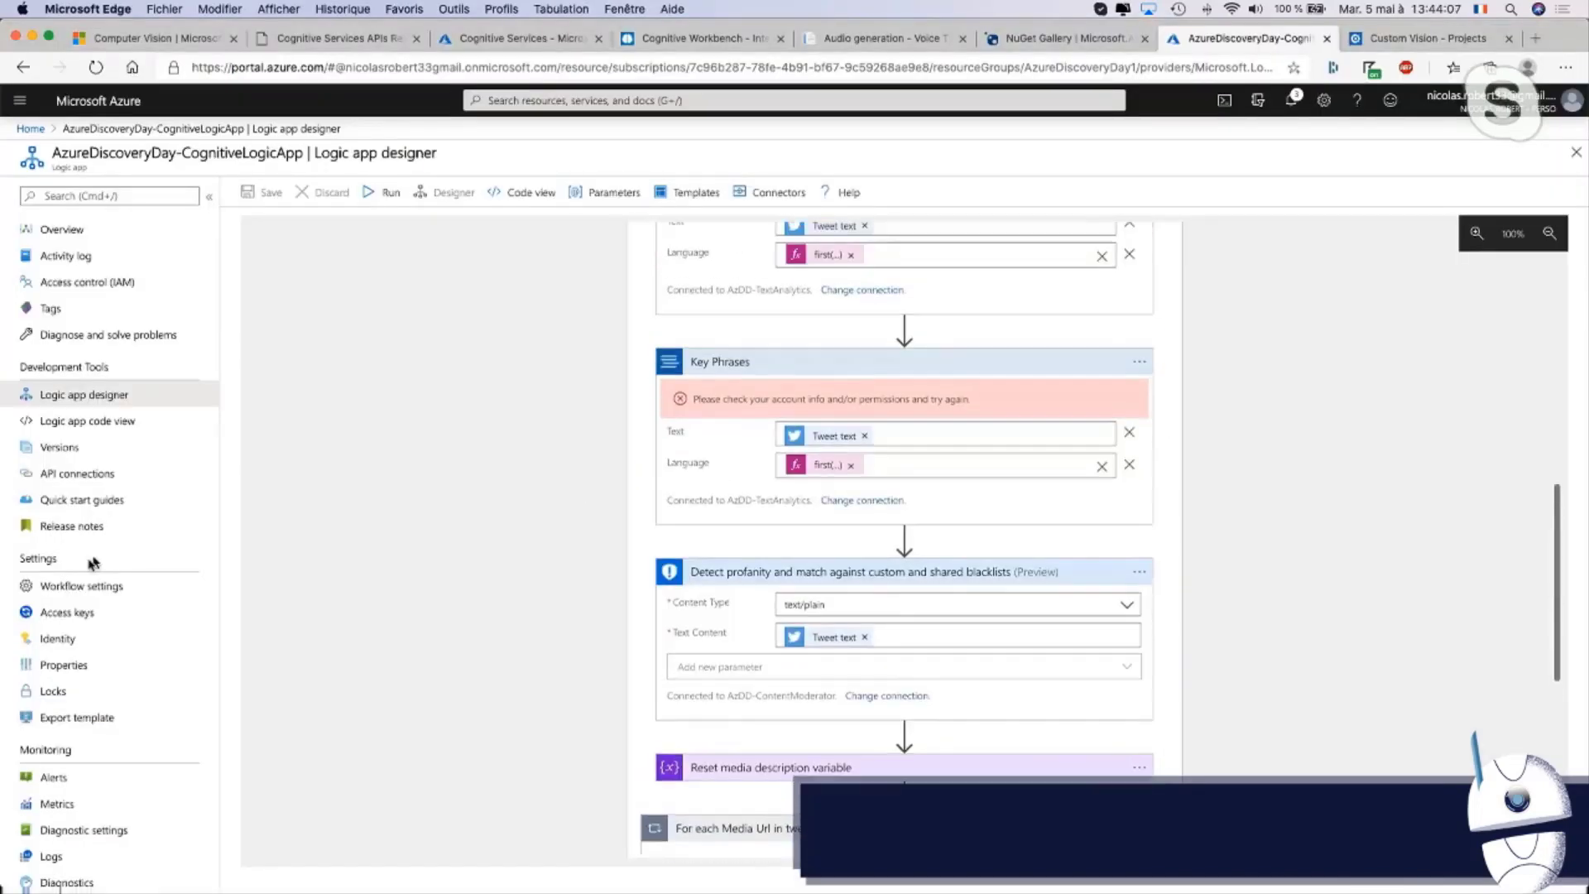
left_click(68, 232)
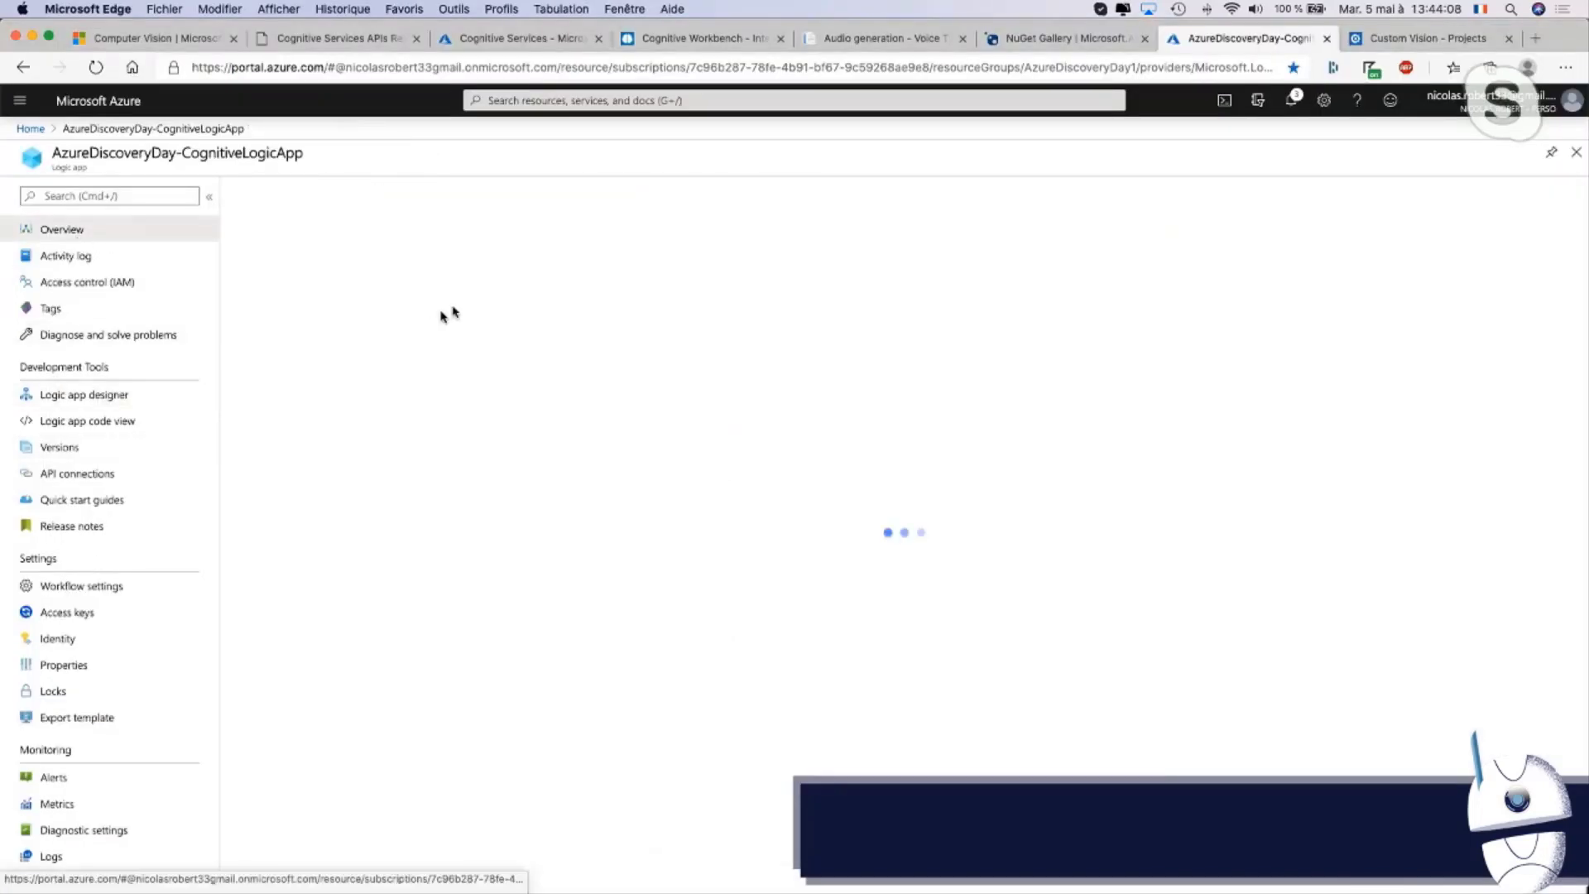
left_click(543, 661)
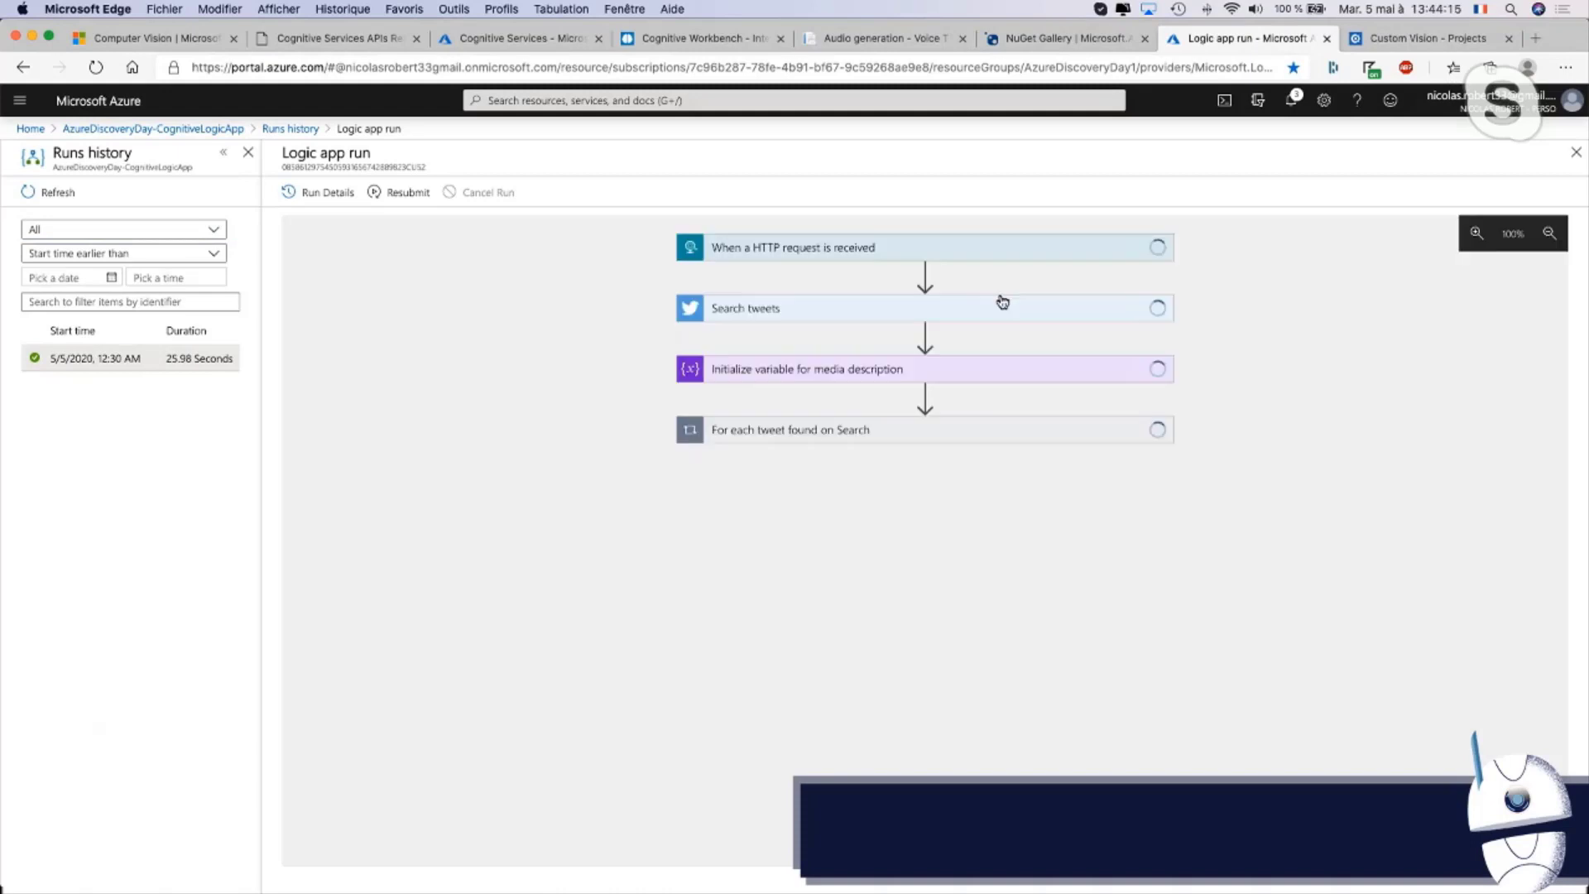
Expand the Search tweets action of the run and highlight the first tweet's fields in the output body
left_click(816, 309)
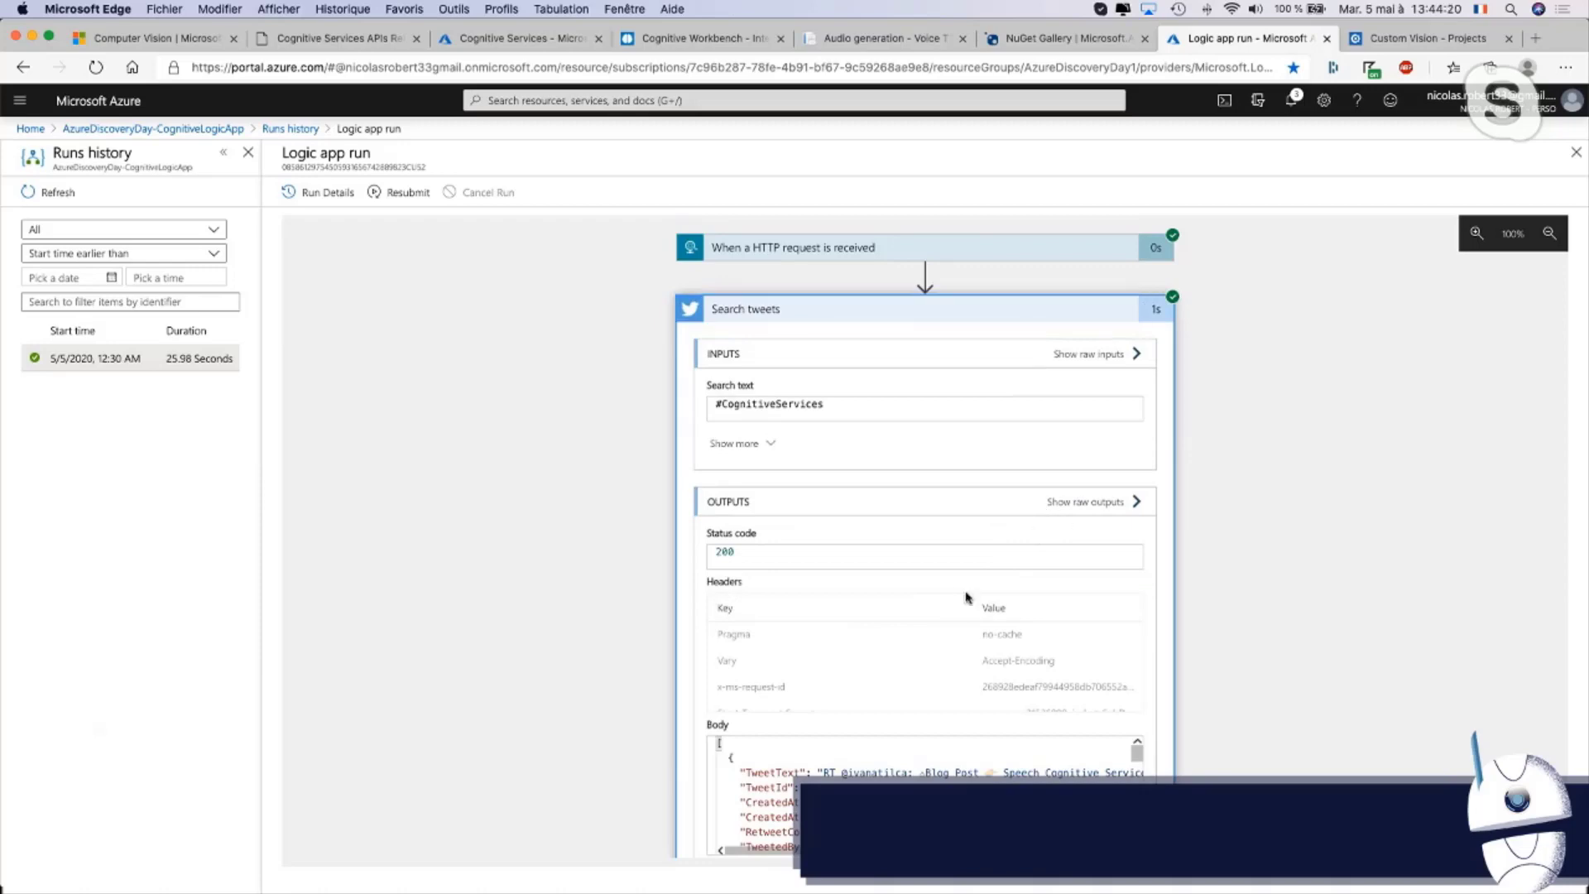
scroll(963, 587, "down", 3)
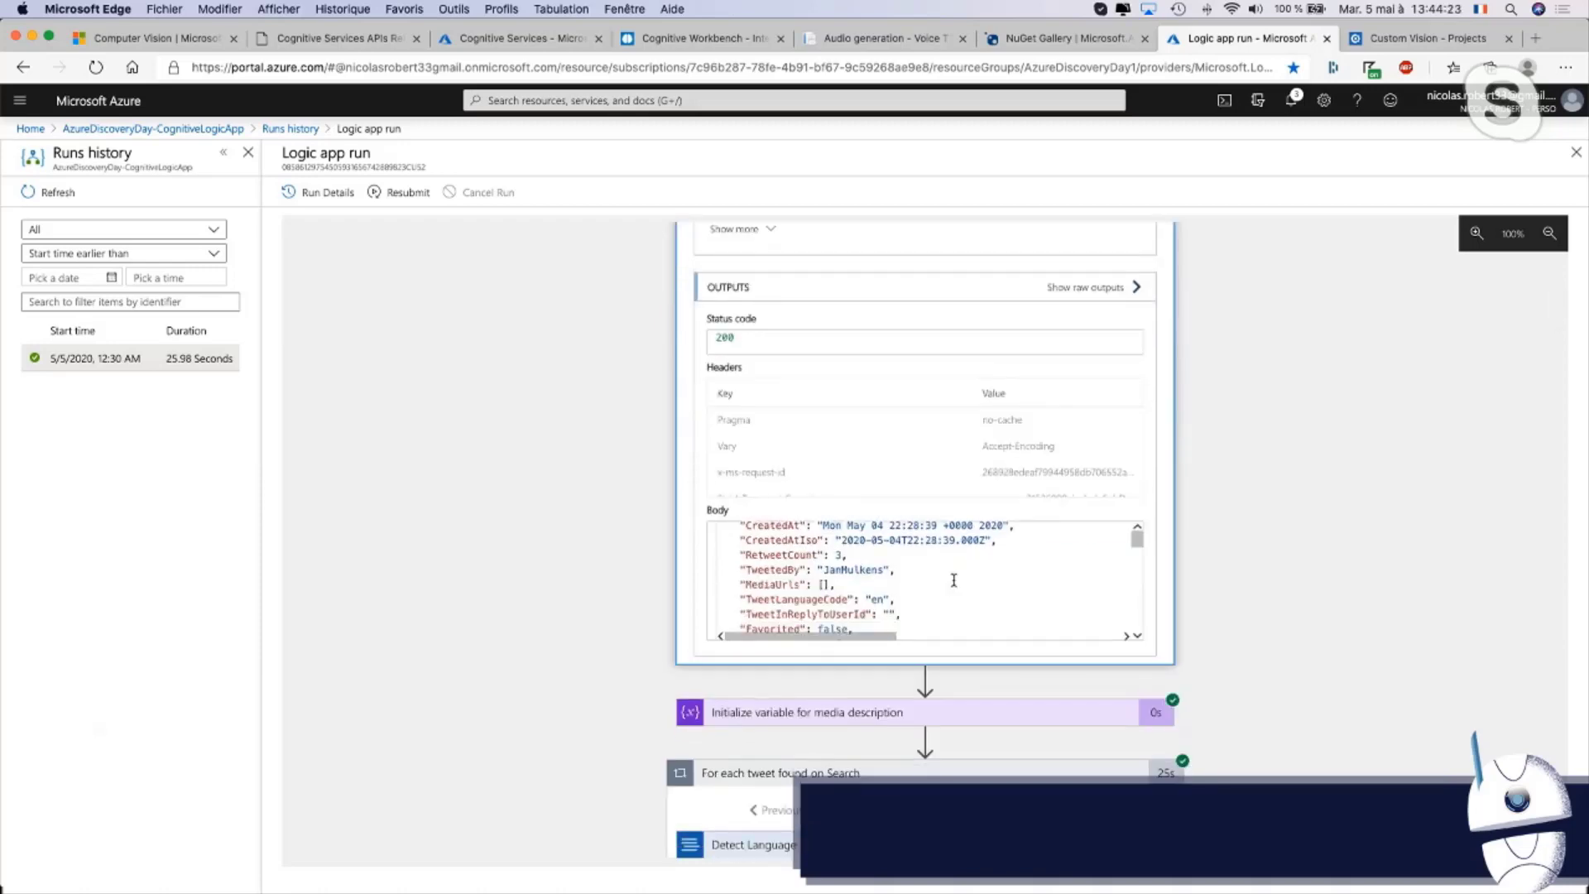
left_click_drag(734, 565, 834, 639)
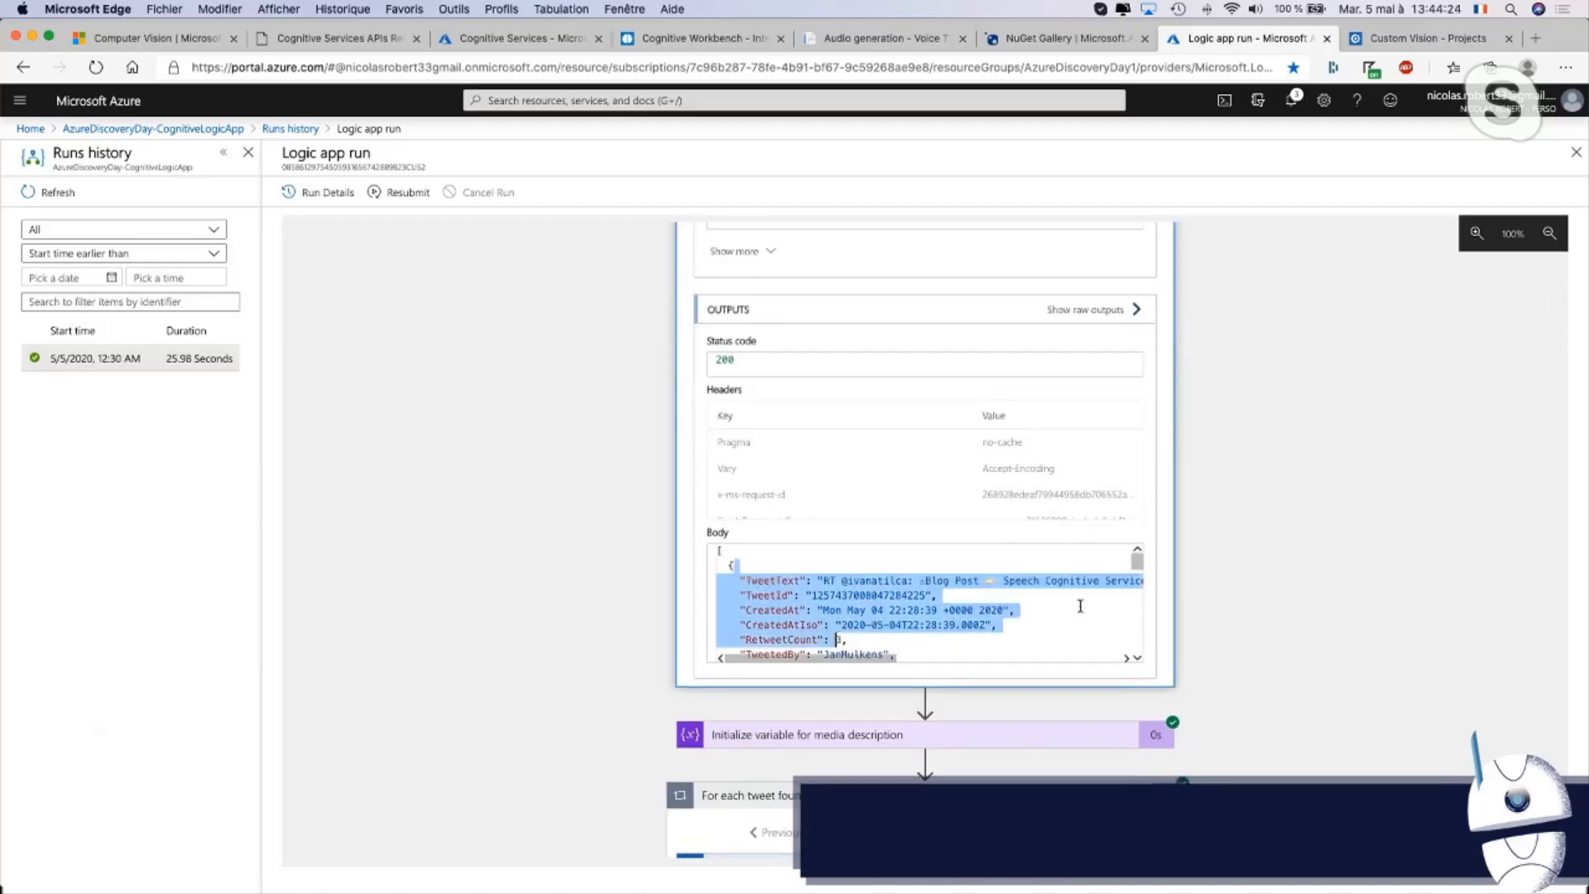
scroll(1079, 605, "down", 2)
scroll(1080, 605, "down", 4)
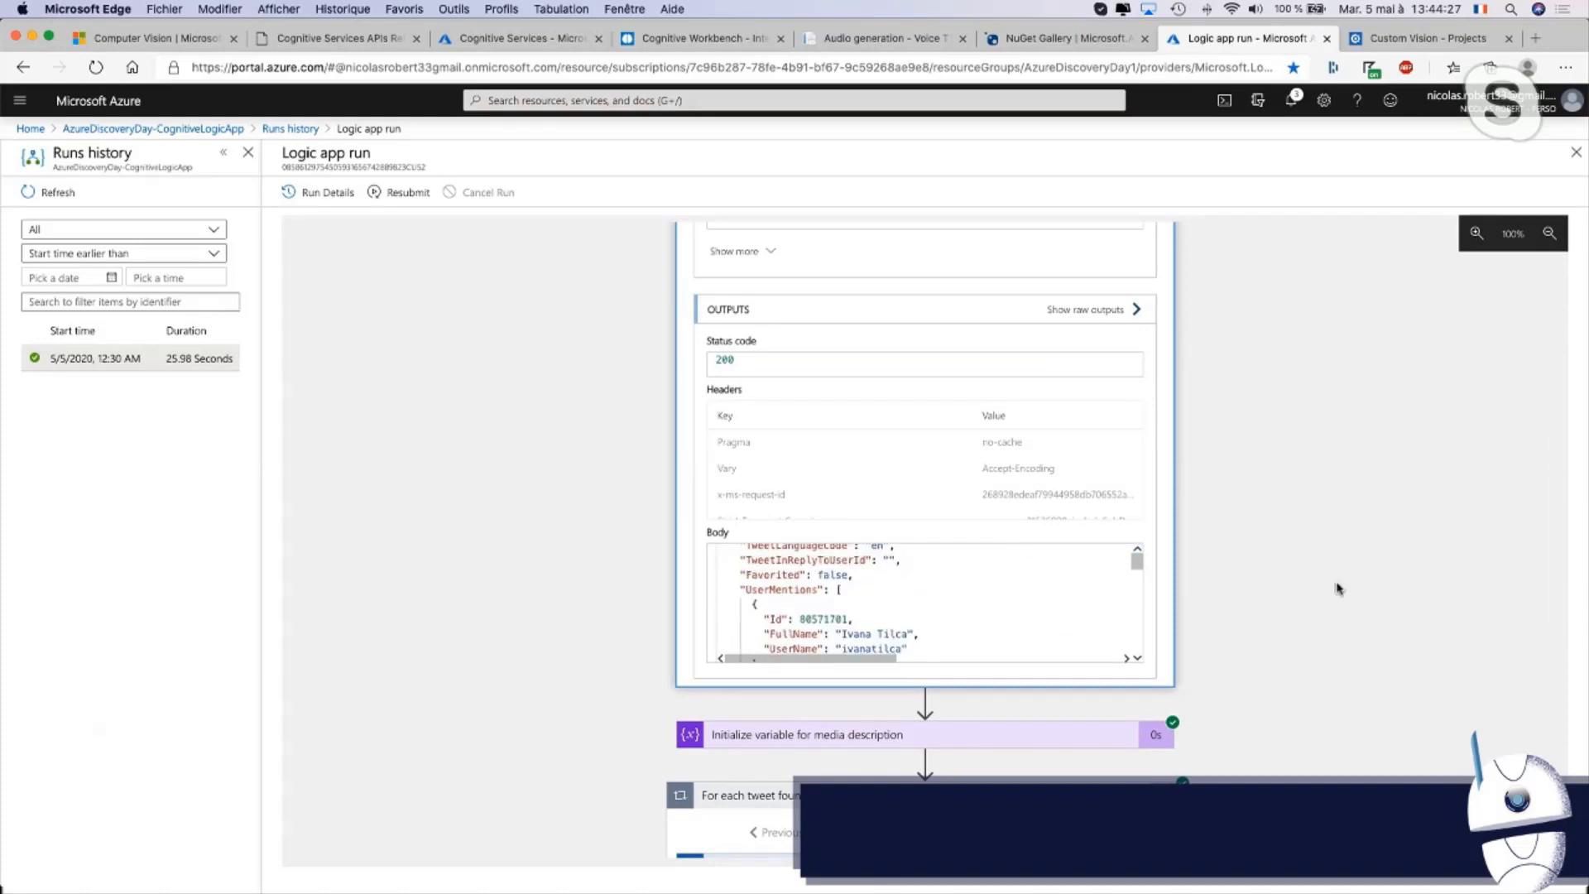
Advance the For each tweet found on Search loop to iteration 2 and expand its Detect Language action
scroll(1333, 589, "down", 1)
scroll(1328, 592, "down", 5)
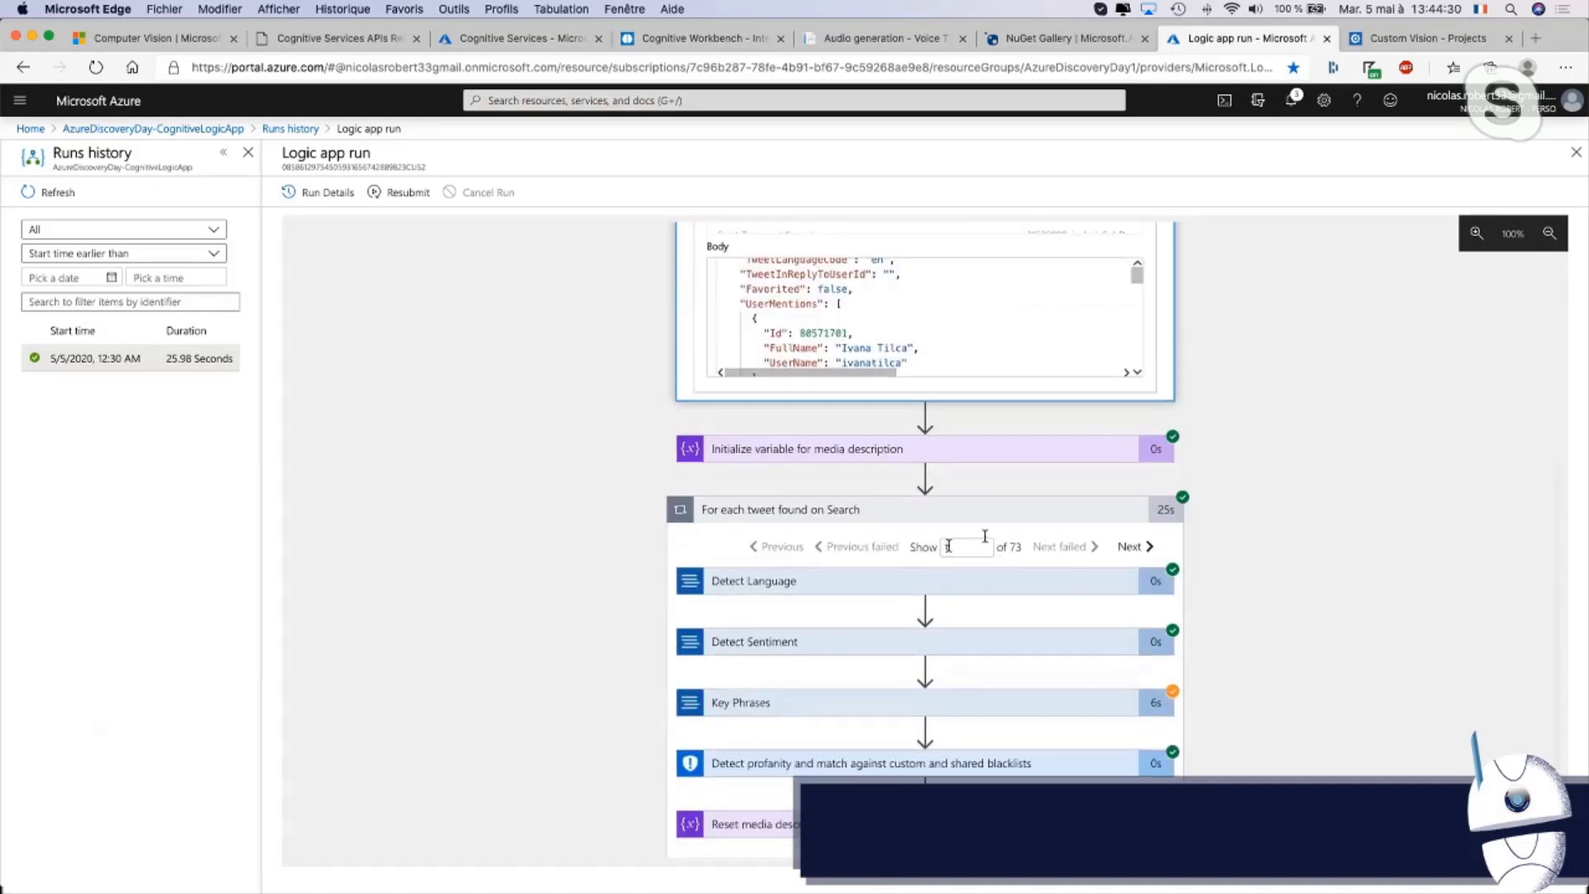
left_click(1129, 548)
scroll(1248, 545, "down", 3)
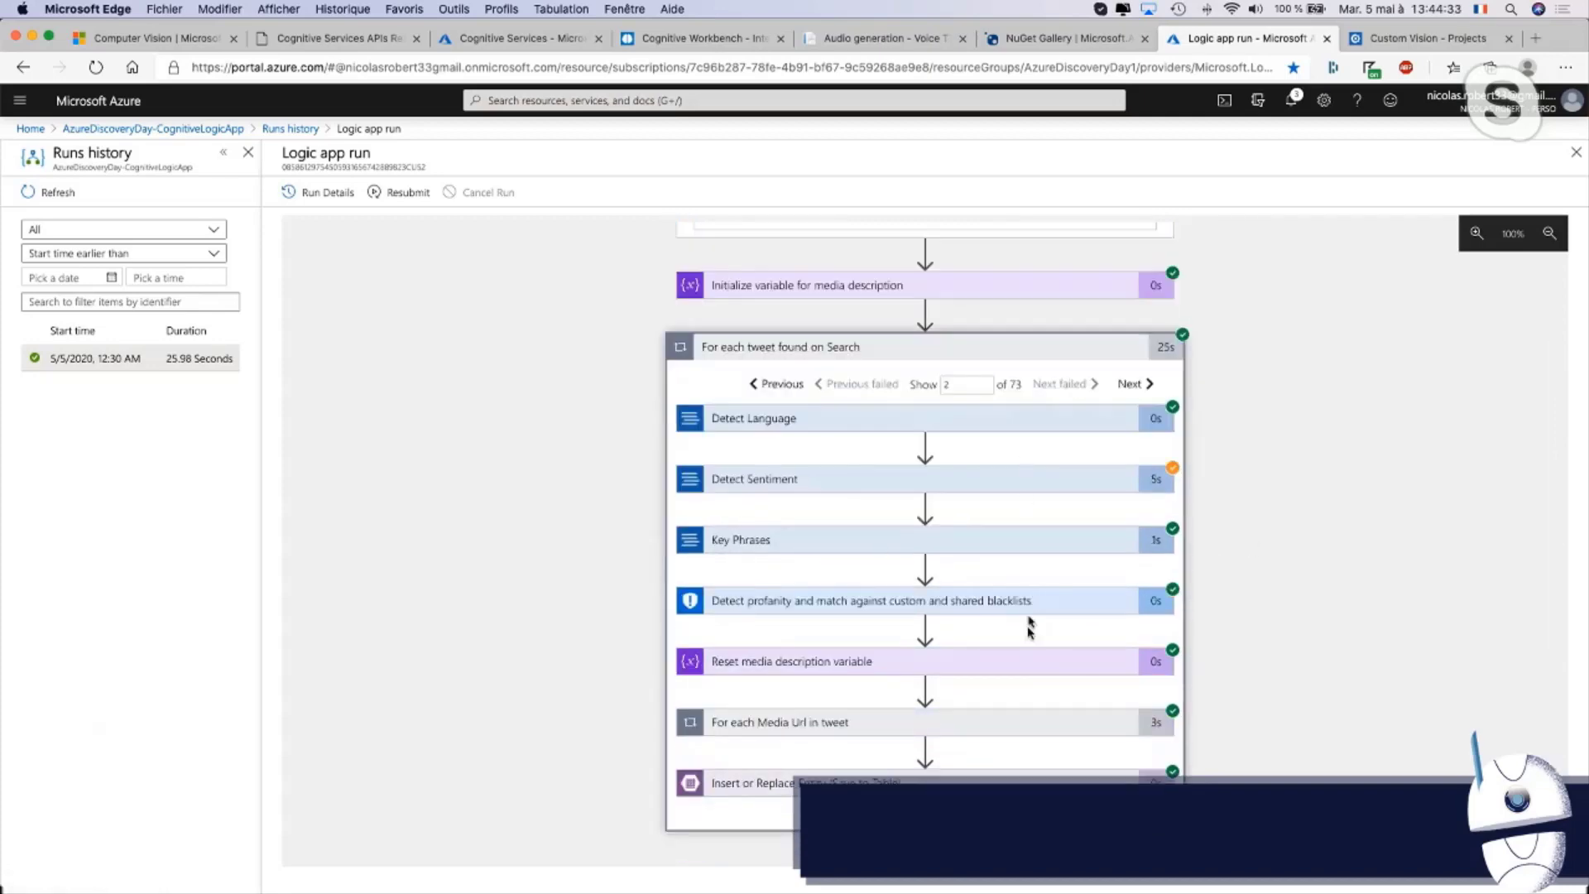
left_click(983, 416)
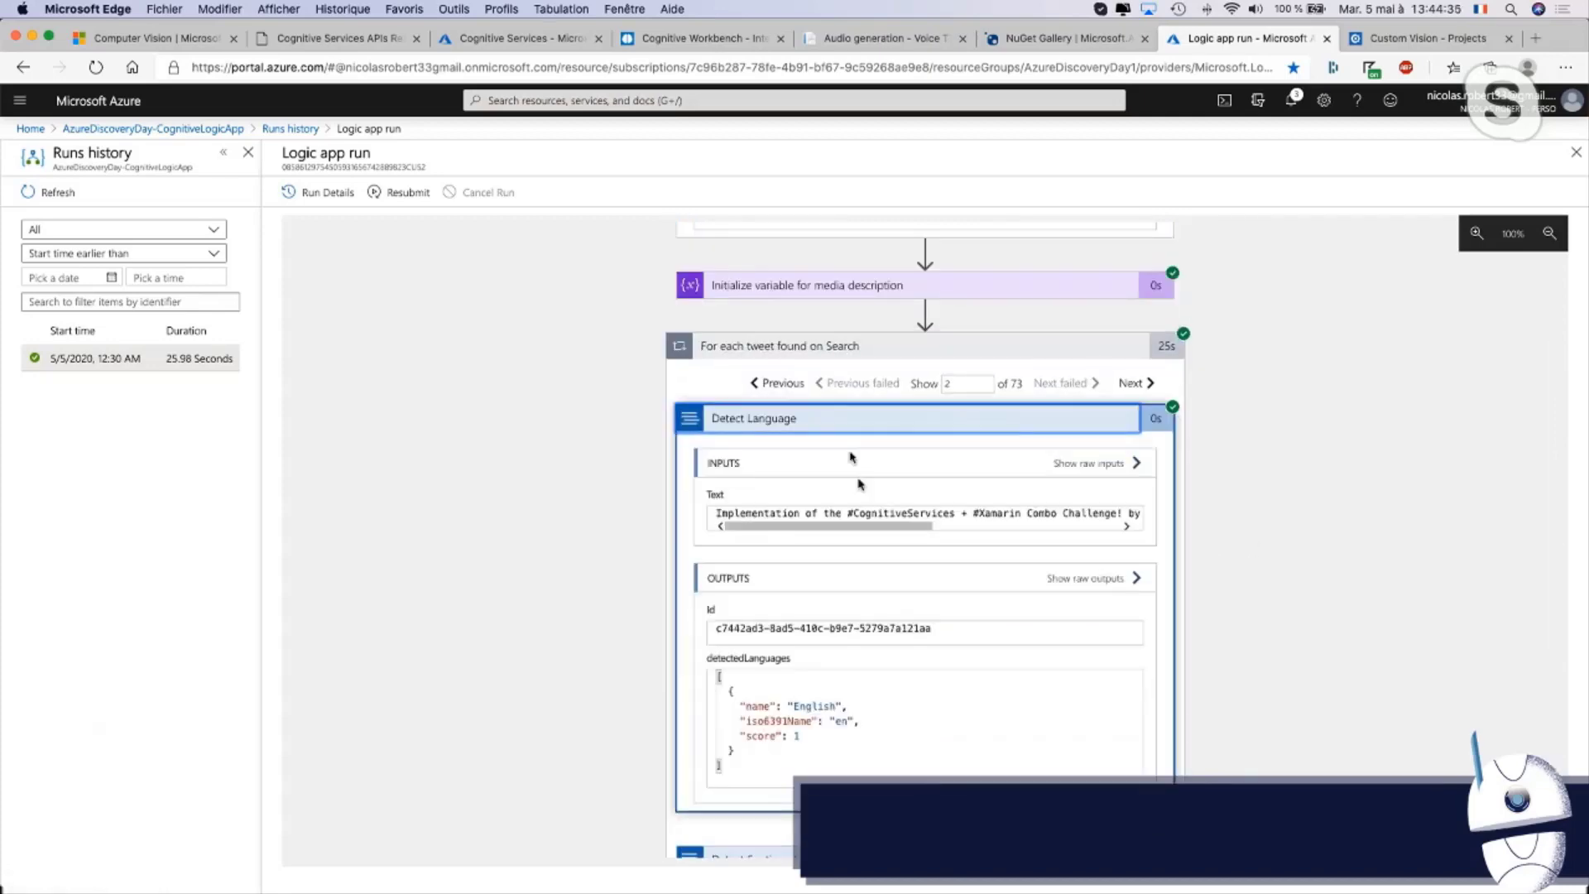
Read the full input text of the Detect Language action and highlight the detectedLanguages entry in its outputs
scroll(855, 480, "up", 3)
scroll(856, 486, "up", 2)
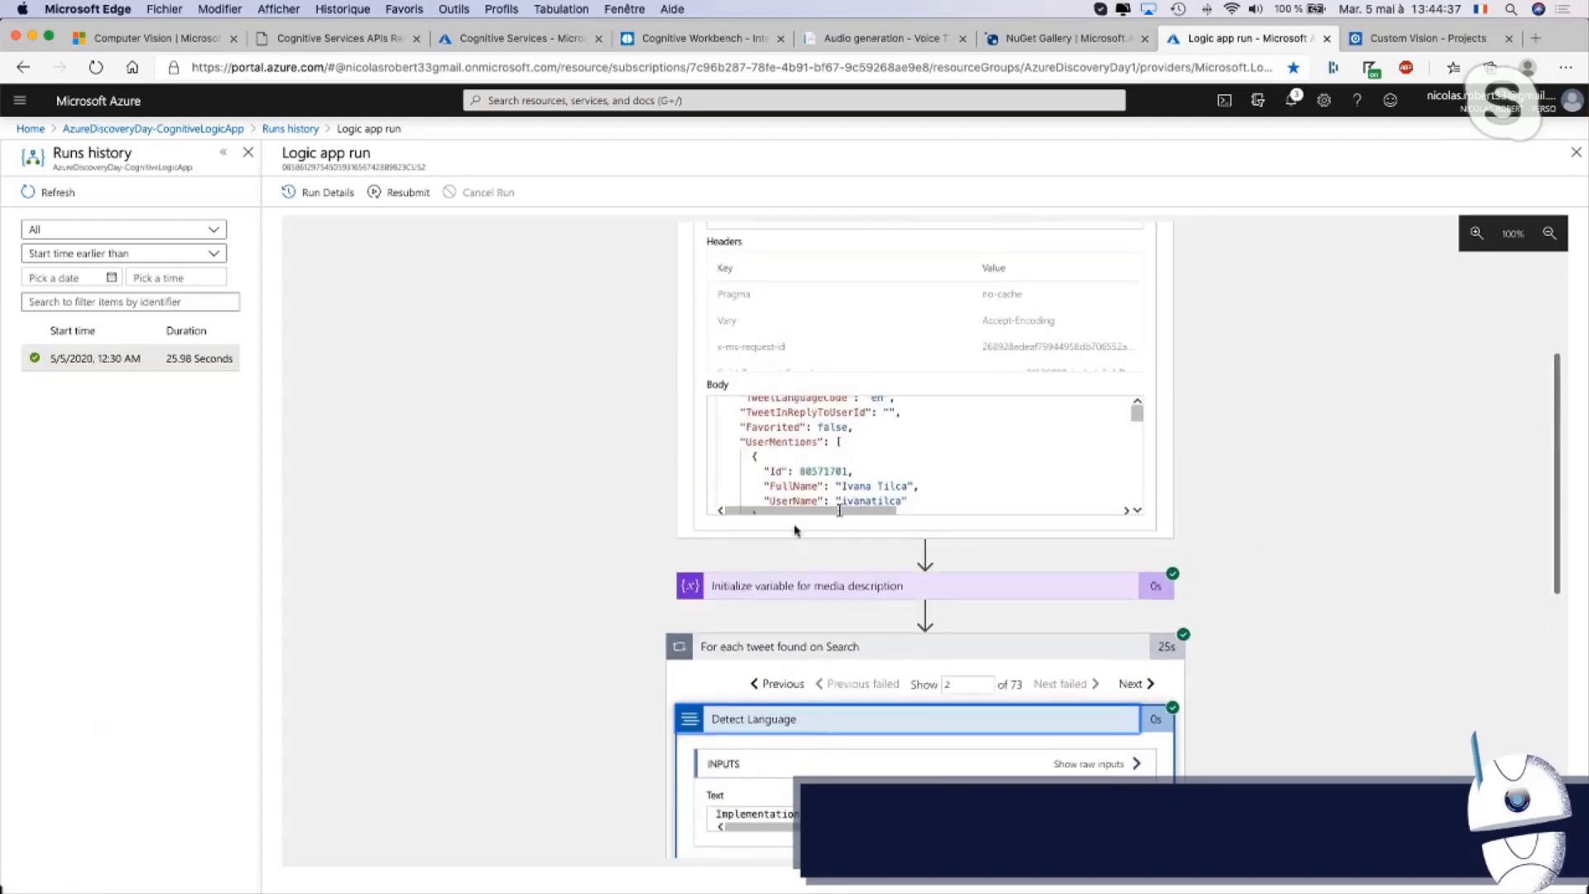
scroll(865, 656, "down", 4)
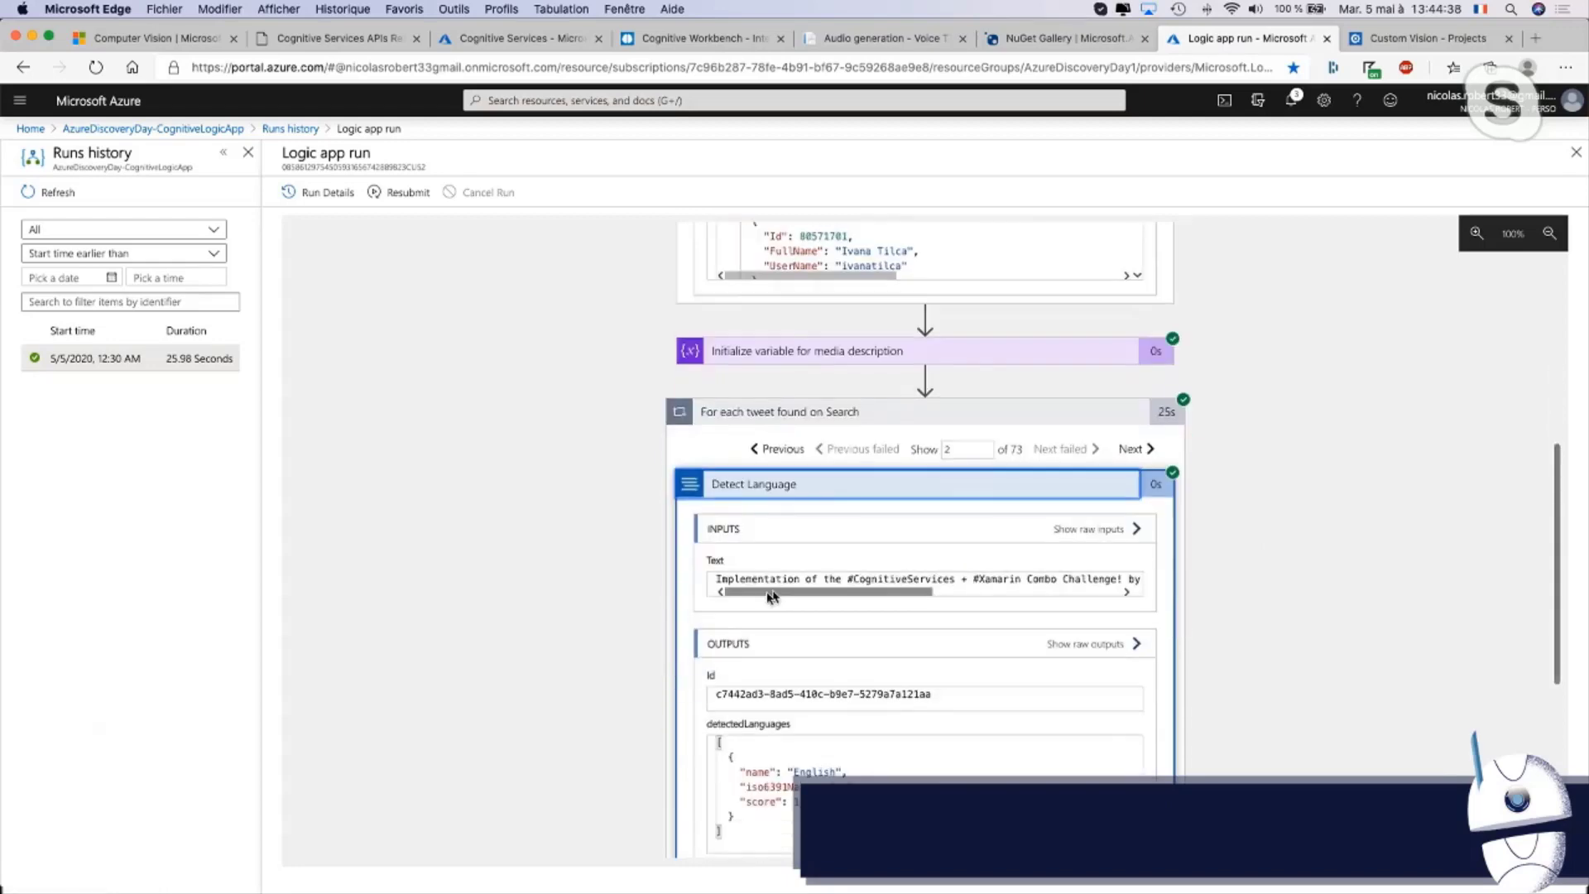
left_click_drag(774, 592, 885, 594)
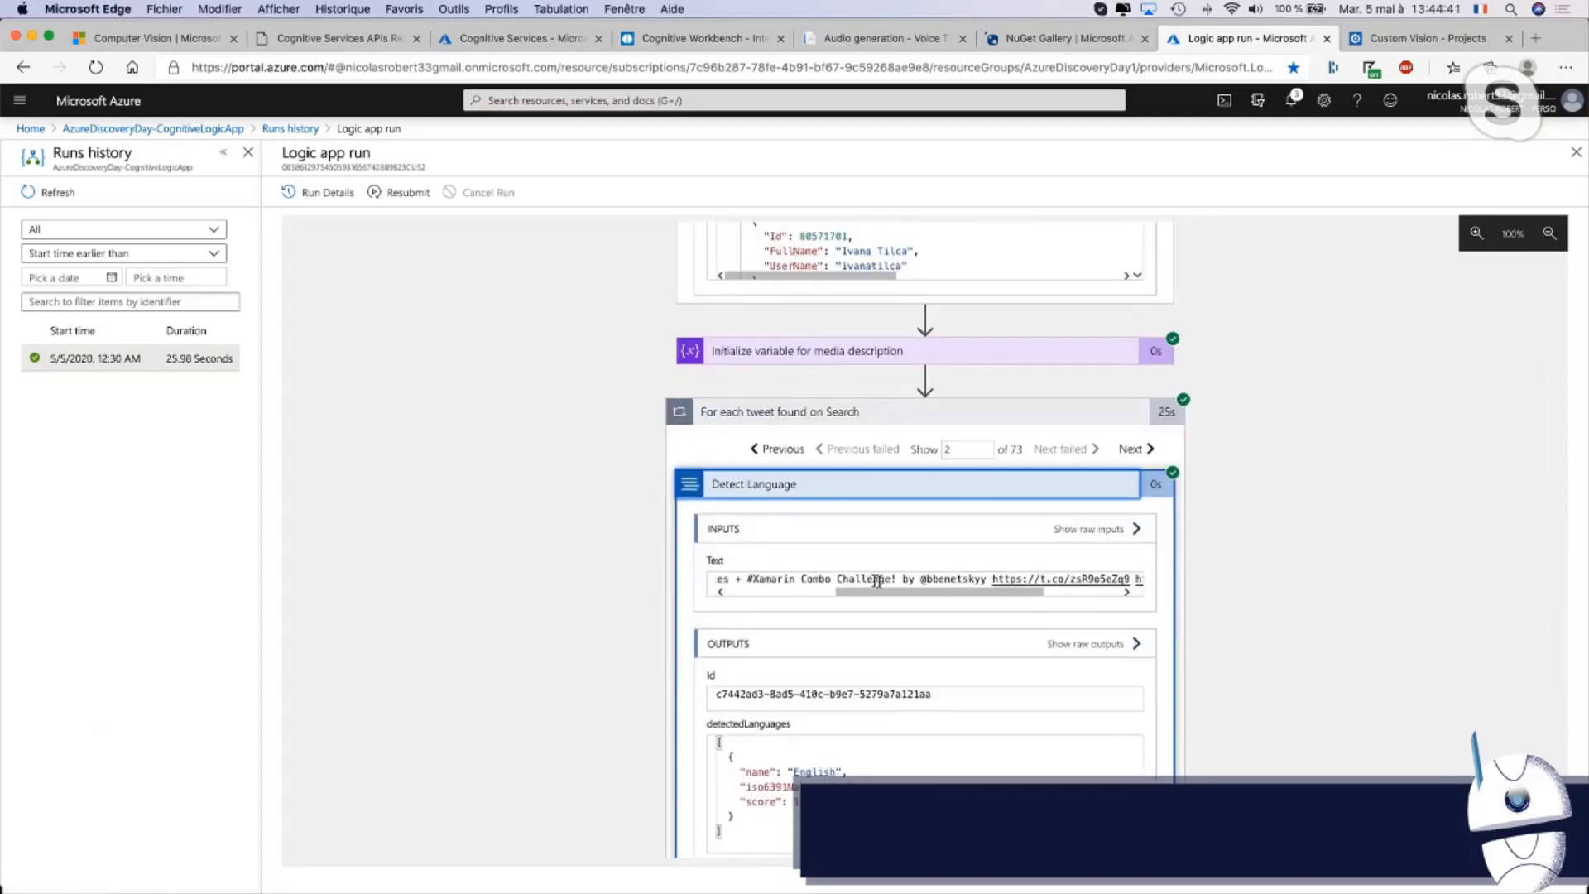
scroll(877, 582, "right", 3)
scroll(943, 592, "down", 2)
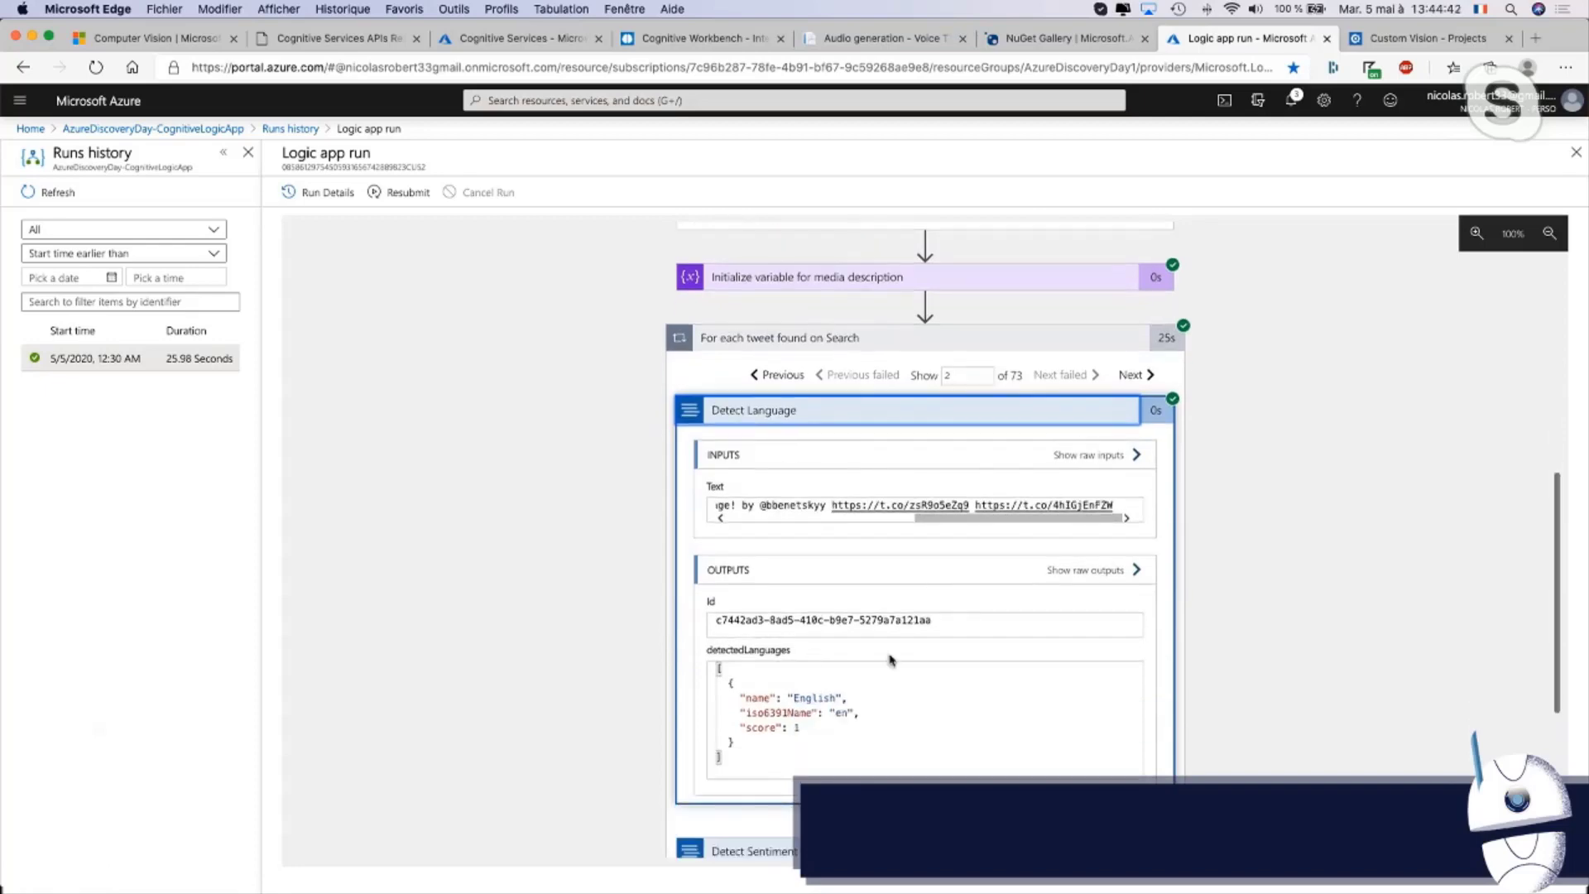
left_click_drag(734, 685, 872, 731)
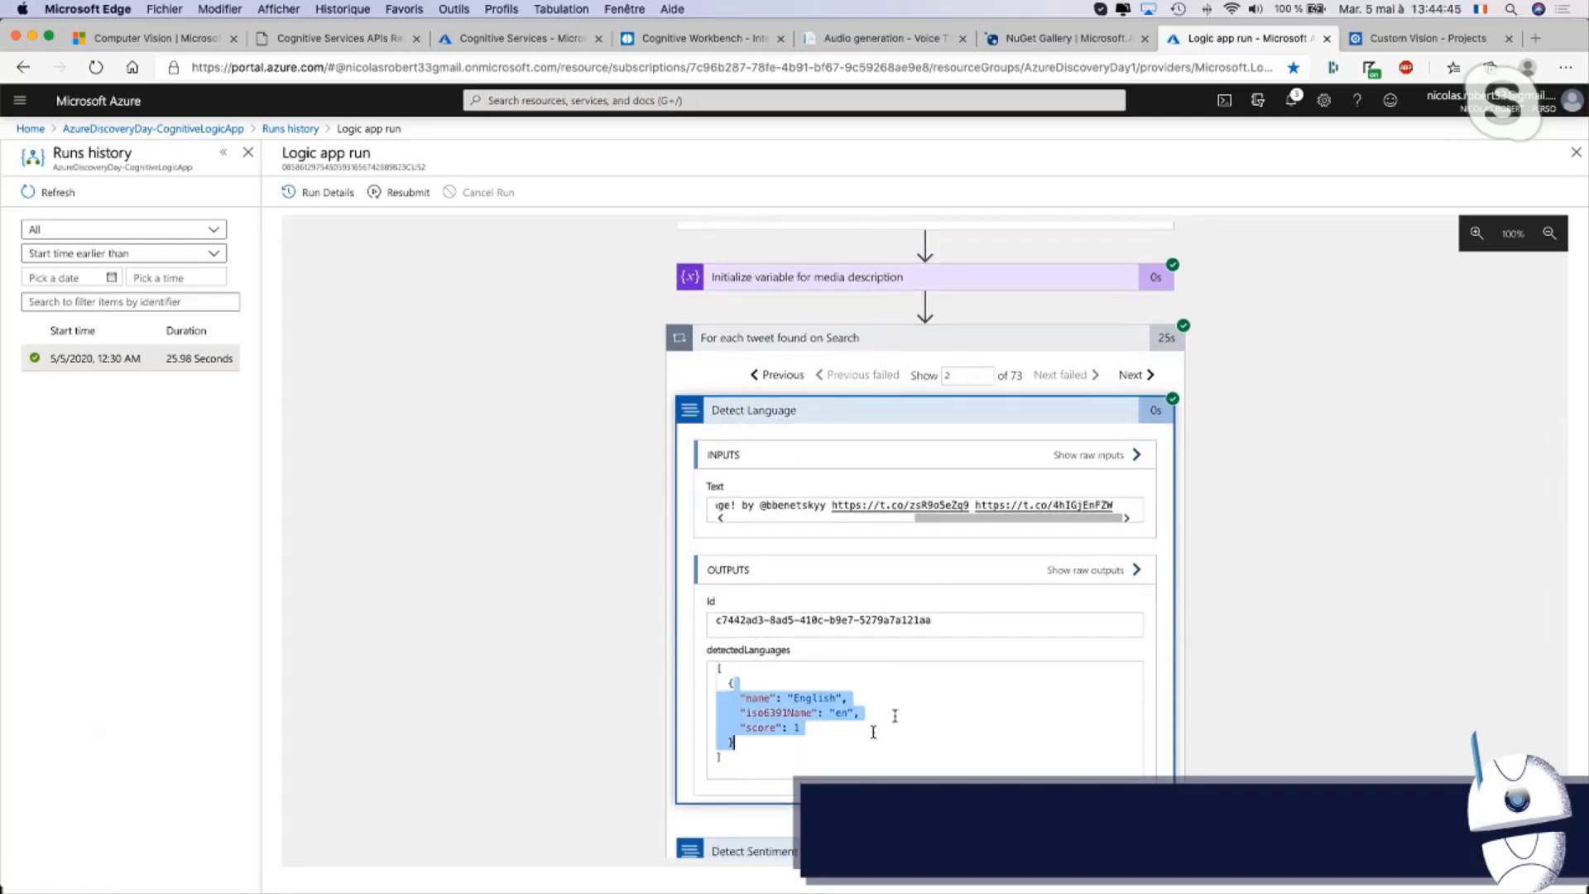
Expand the Detect Sentiment action, view its retry details and highlight the score in its outputs
scroll(873, 731, "down", 3)
left_click(859, 712)
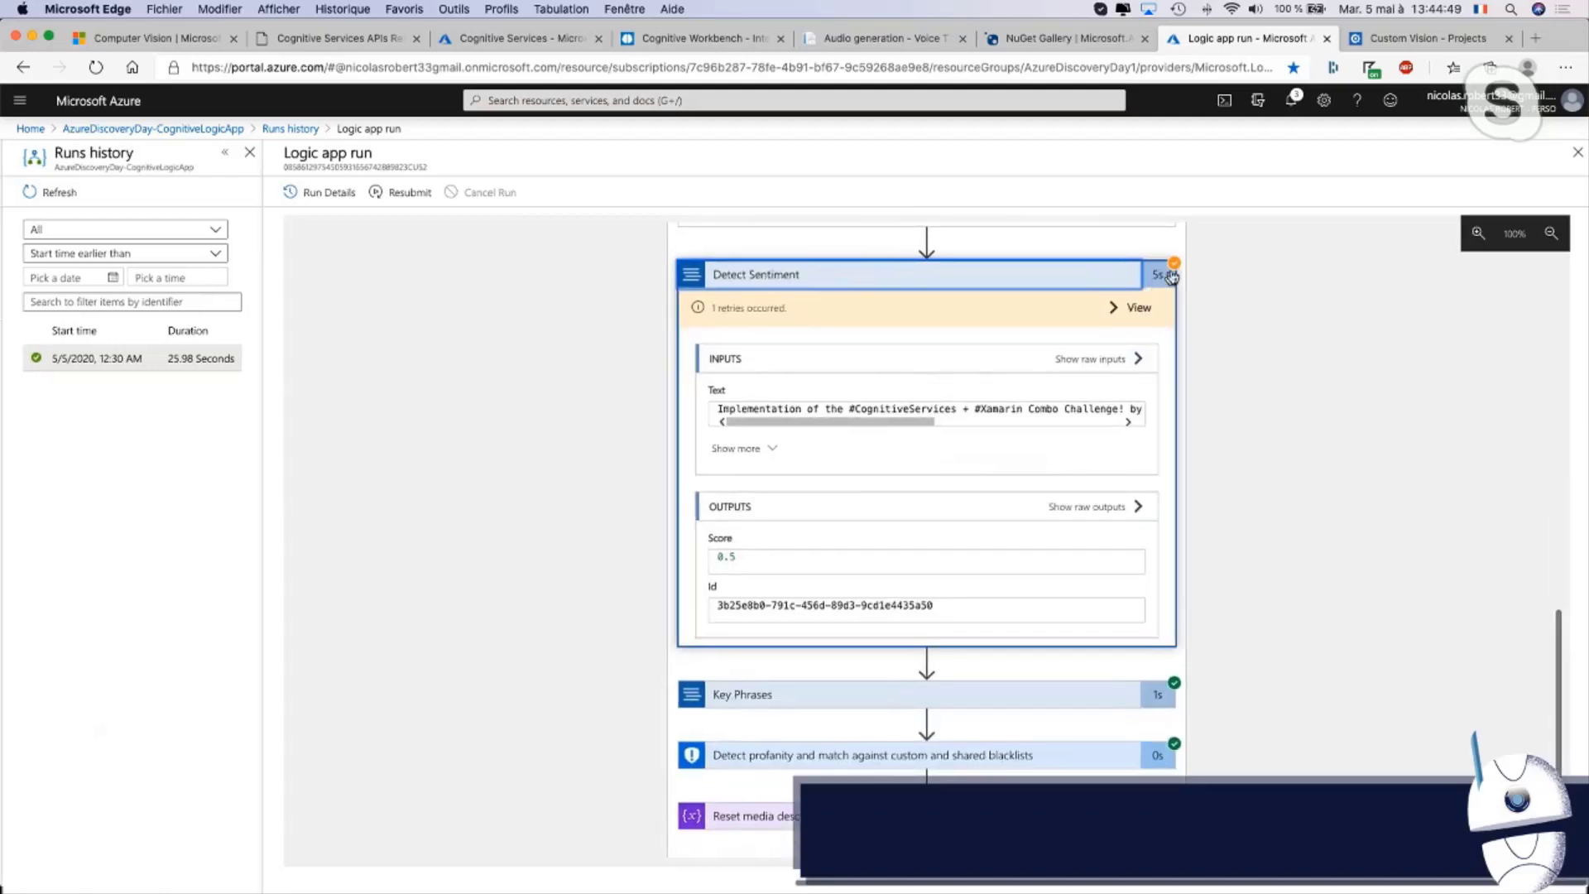
left_click(1113, 315)
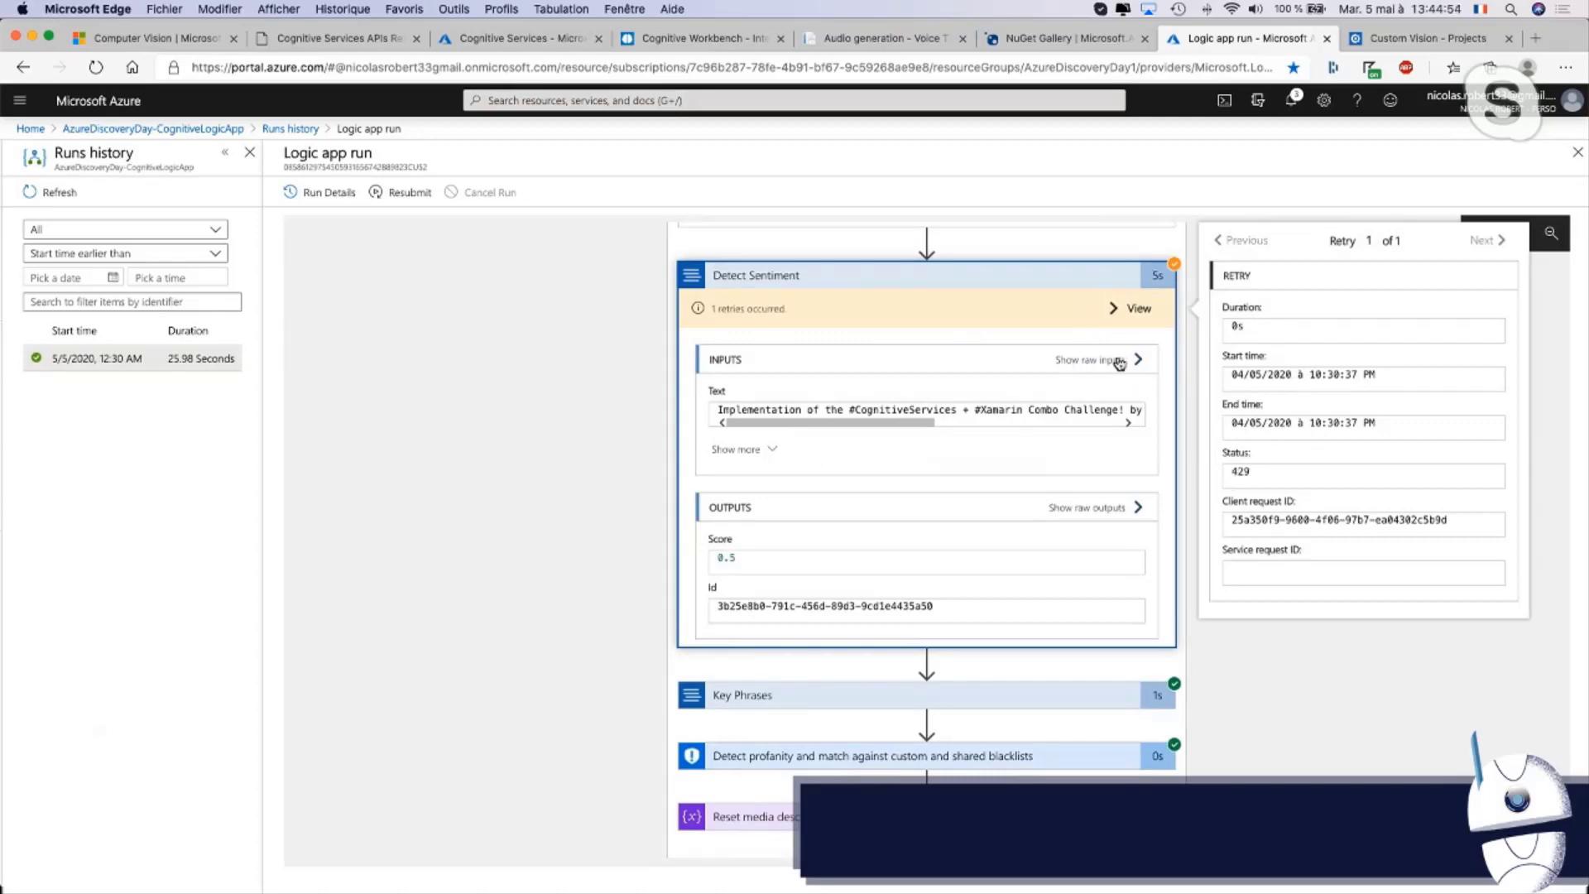
left_click_drag(730, 568, 713, 569)
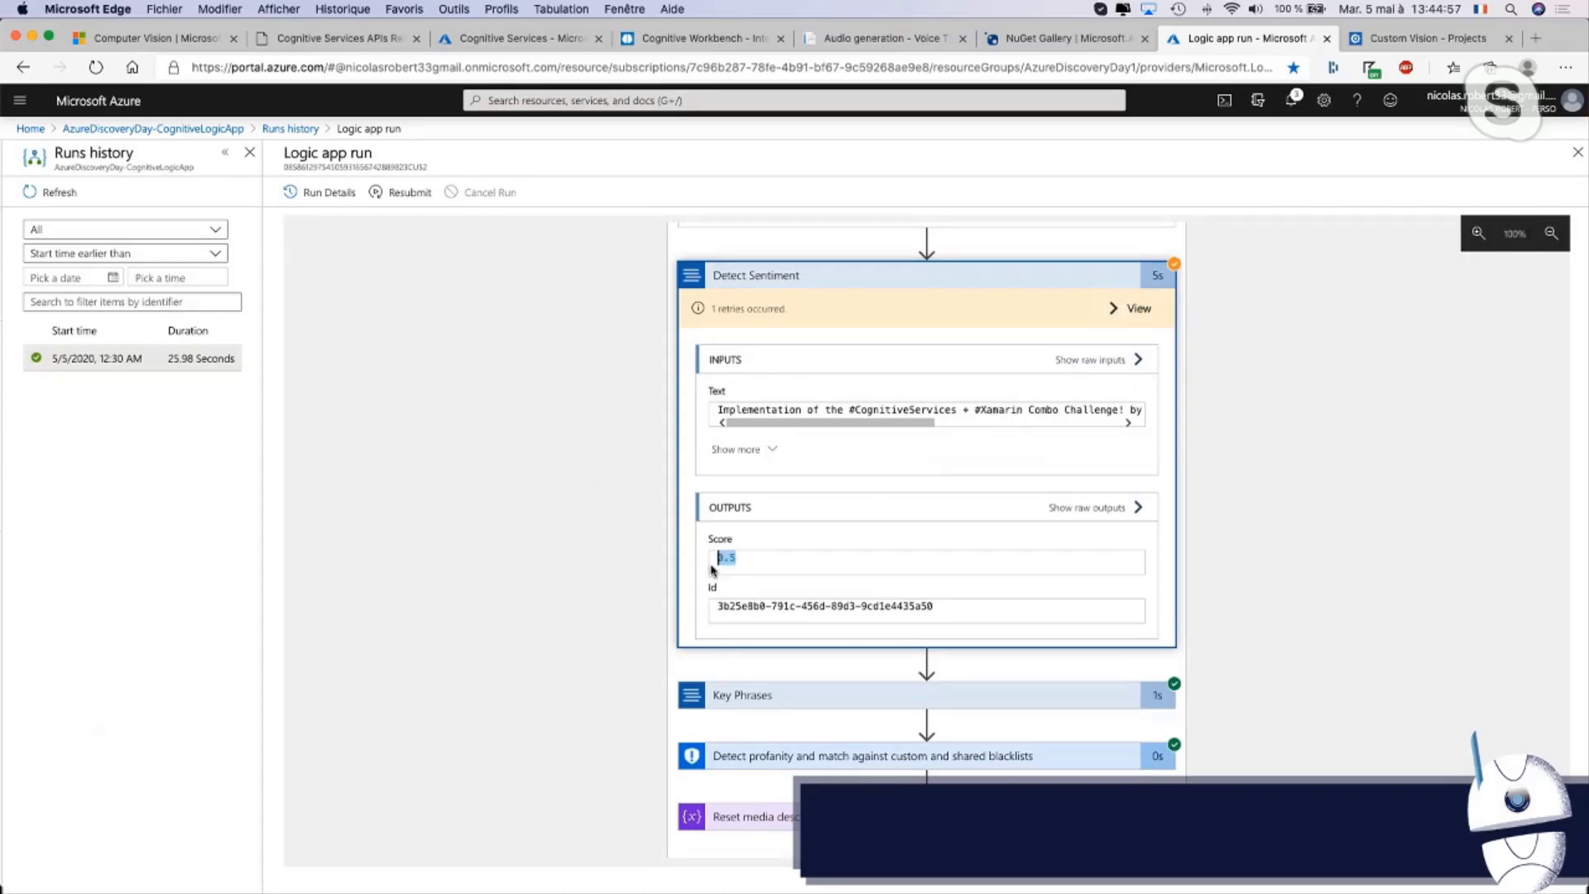
Expand the Key Phrases action of the second tweet's iteration
left_click(795, 701)
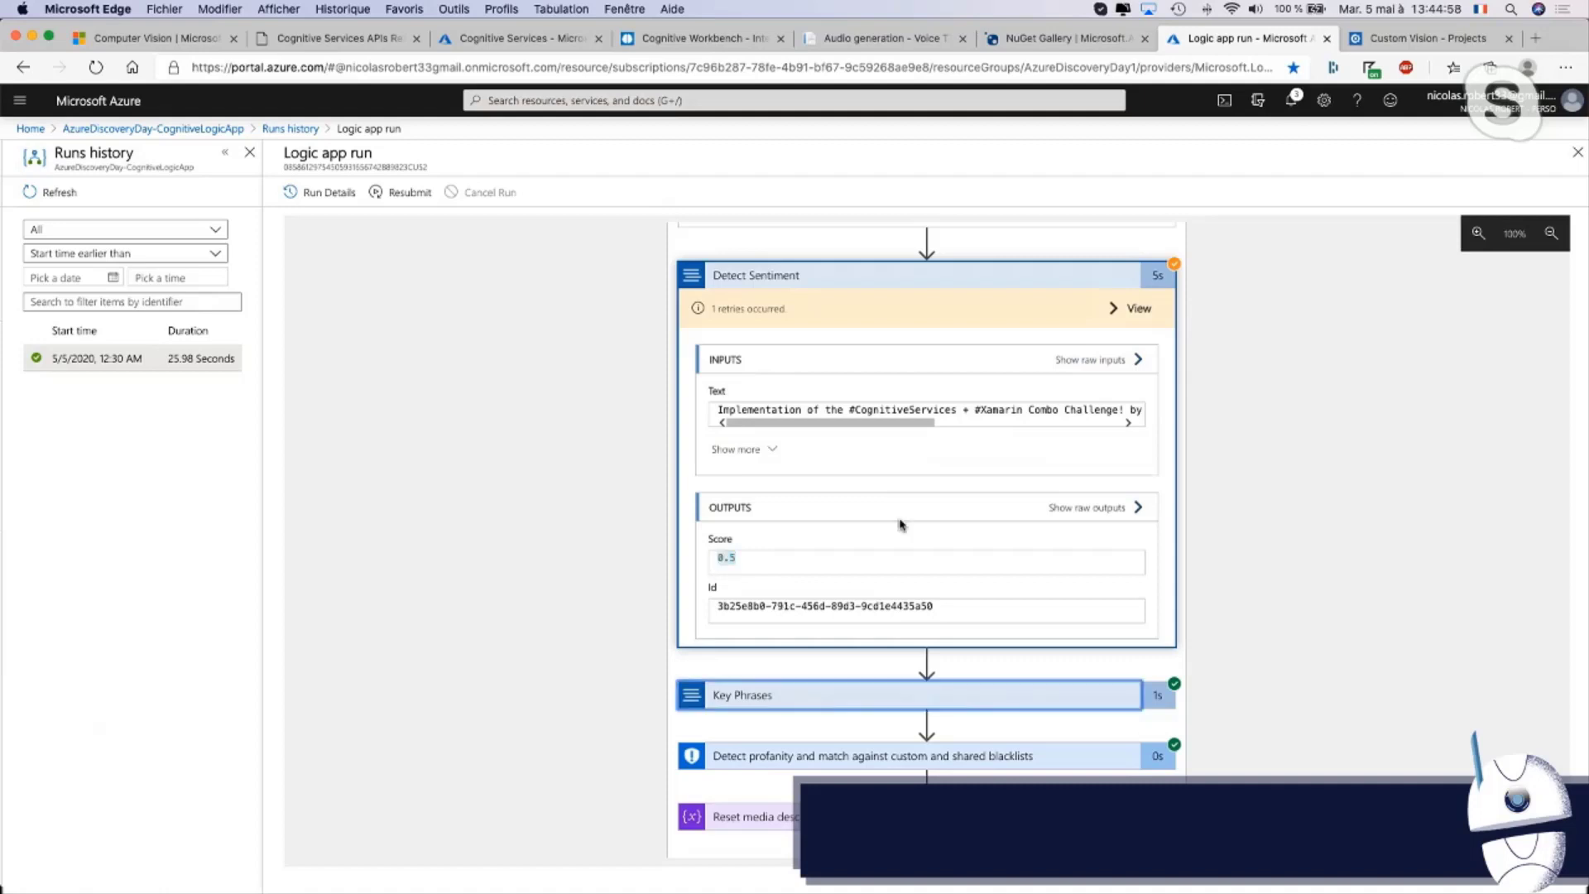